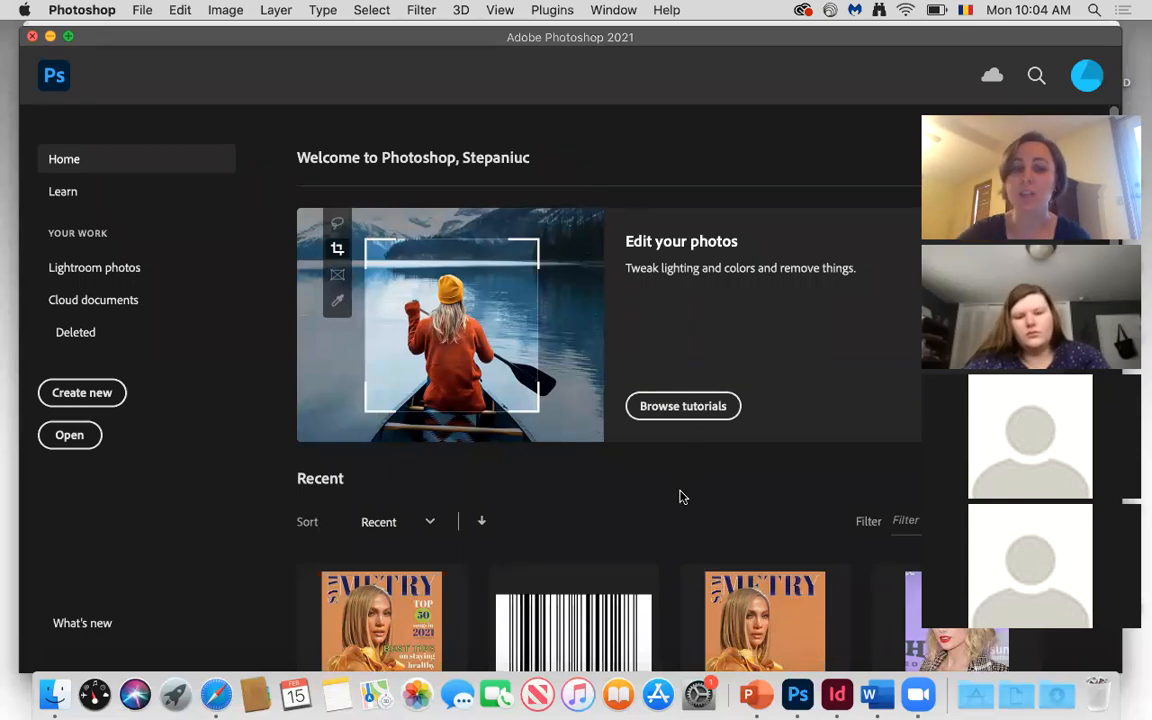
# Create a new document 5 inches wide and 5 inches high at a resolution of 300 pixels/inch.
pyautogui.click(85, 394)
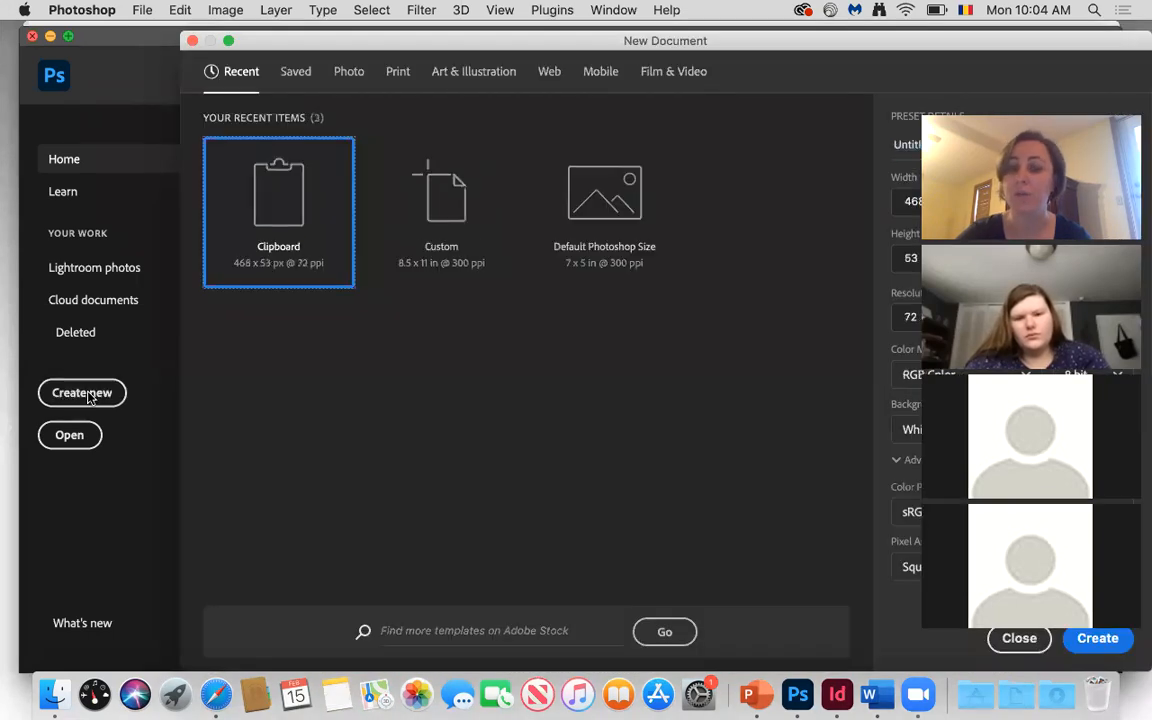
pyautogui.moveTo(869, 44); pyautogui.dragTo(655, 32)
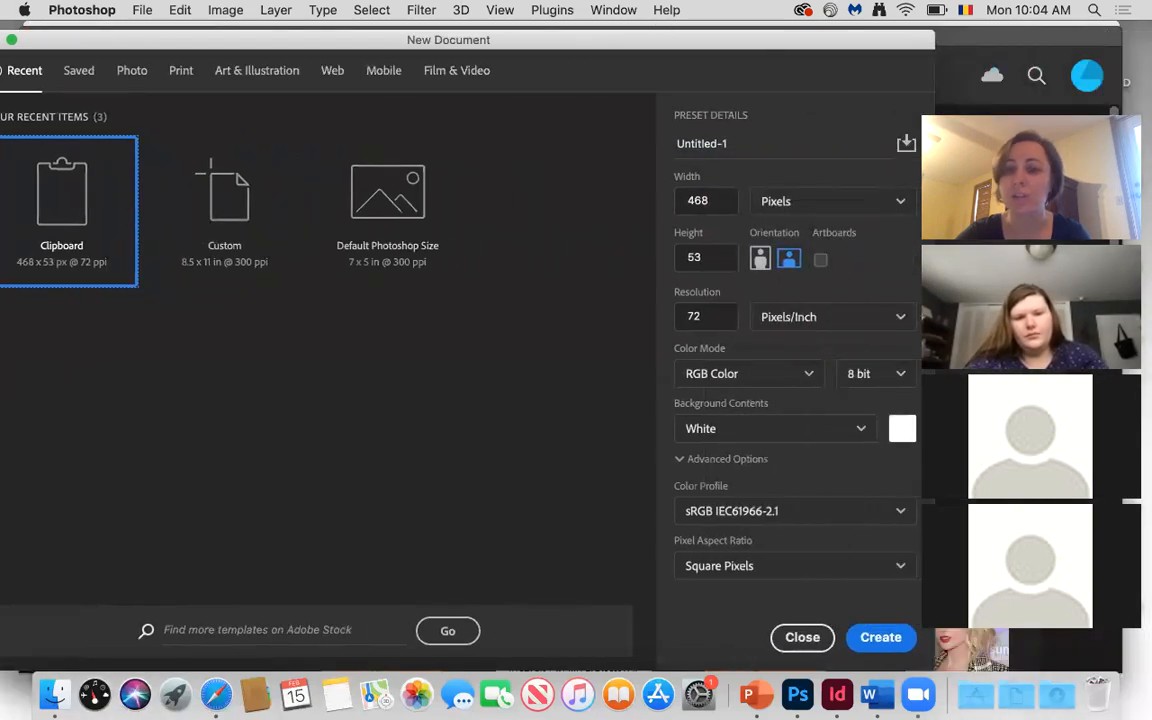
pyautogui.click(897, 199)
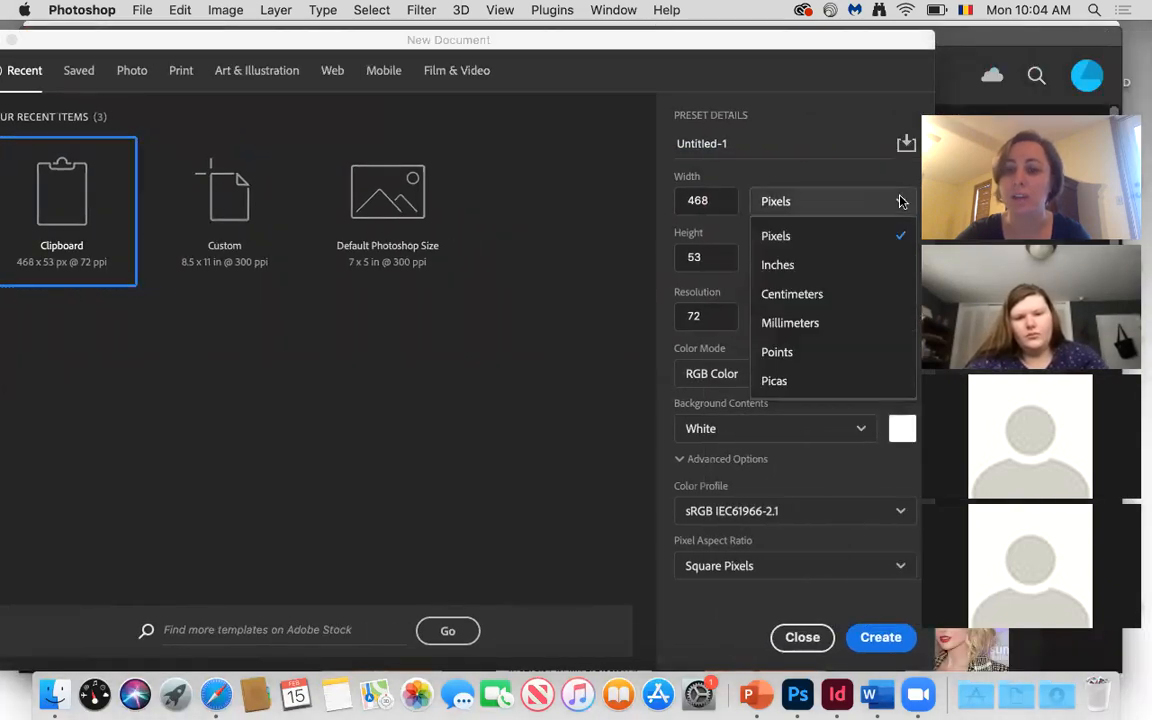
pyautogui.click(833, 266)
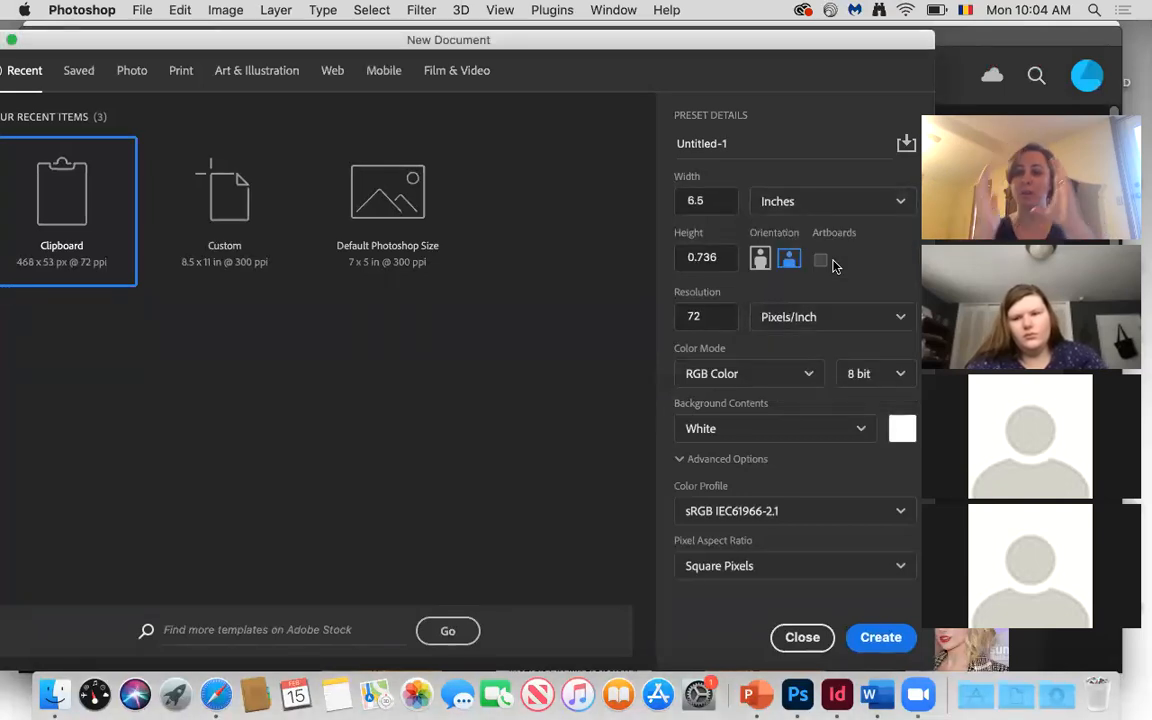
pyautogui.moveTo(711, 203); pyautogui.dragTo(632, 201)
pyautogui.write('5')
pyautogui.moveTo(720, 257); pyautogui.dragTo(648, 255)
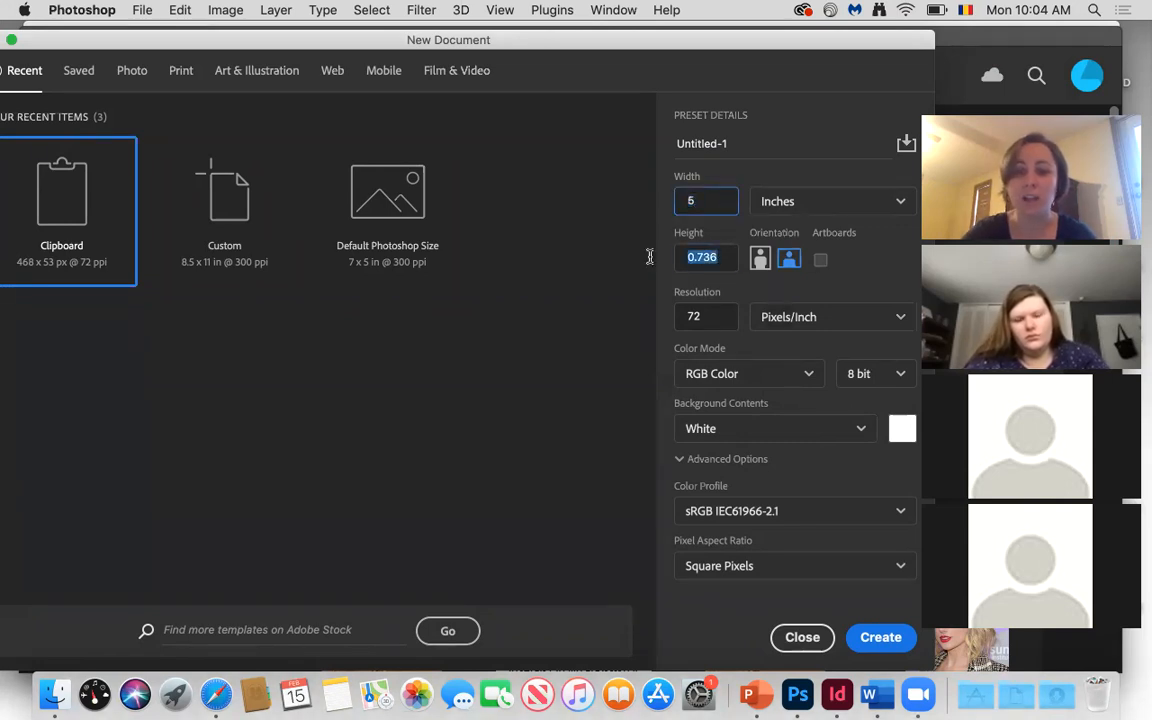
pyautogui.write('5')
pyautogui.moveTo(718, 317); pyautogui.dragTo(679, 314)
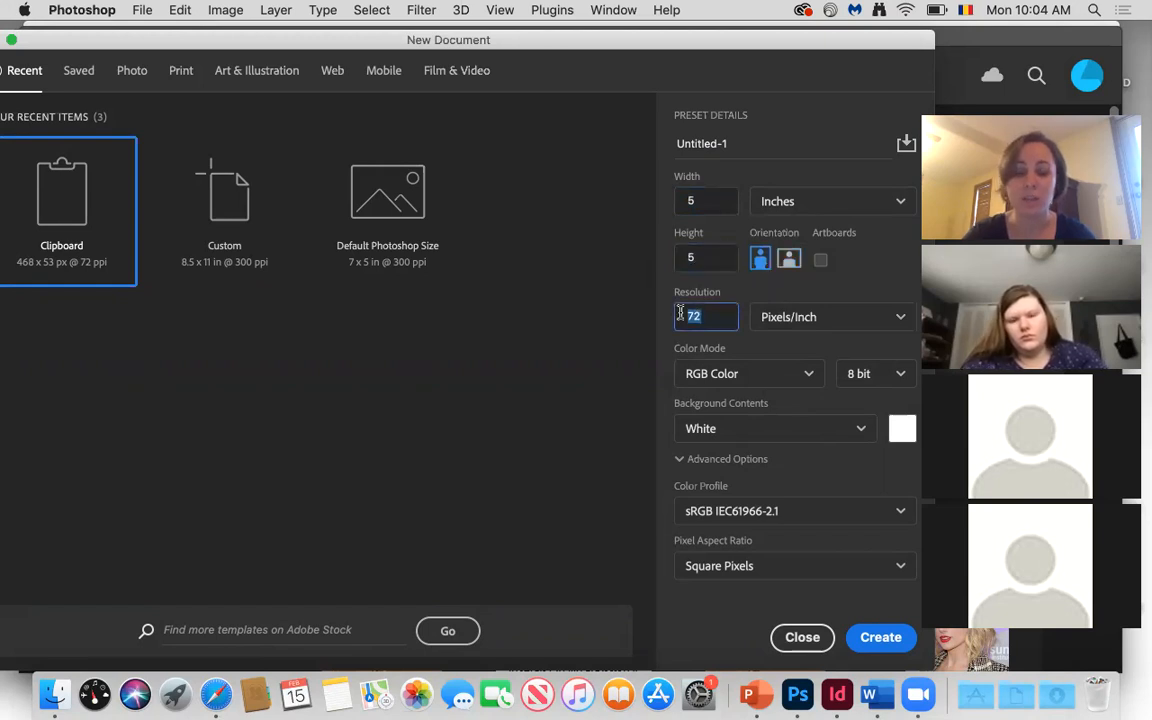
pyautogui.write('300')
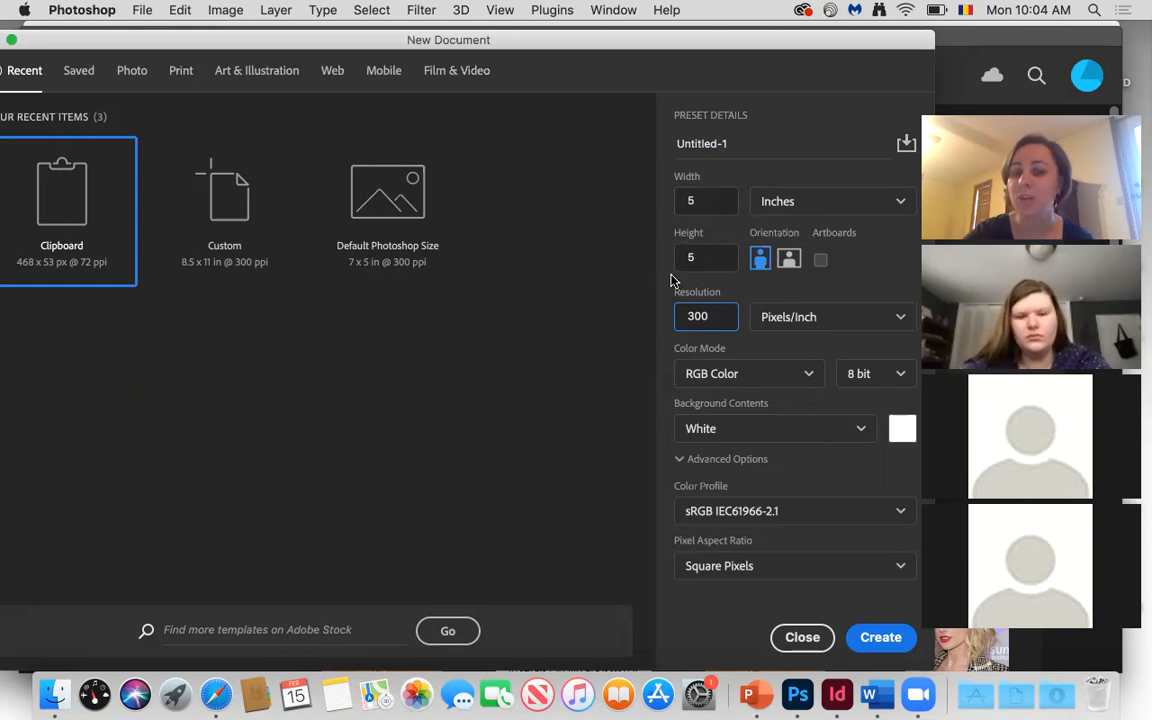
pyautogui.click(885, 640)
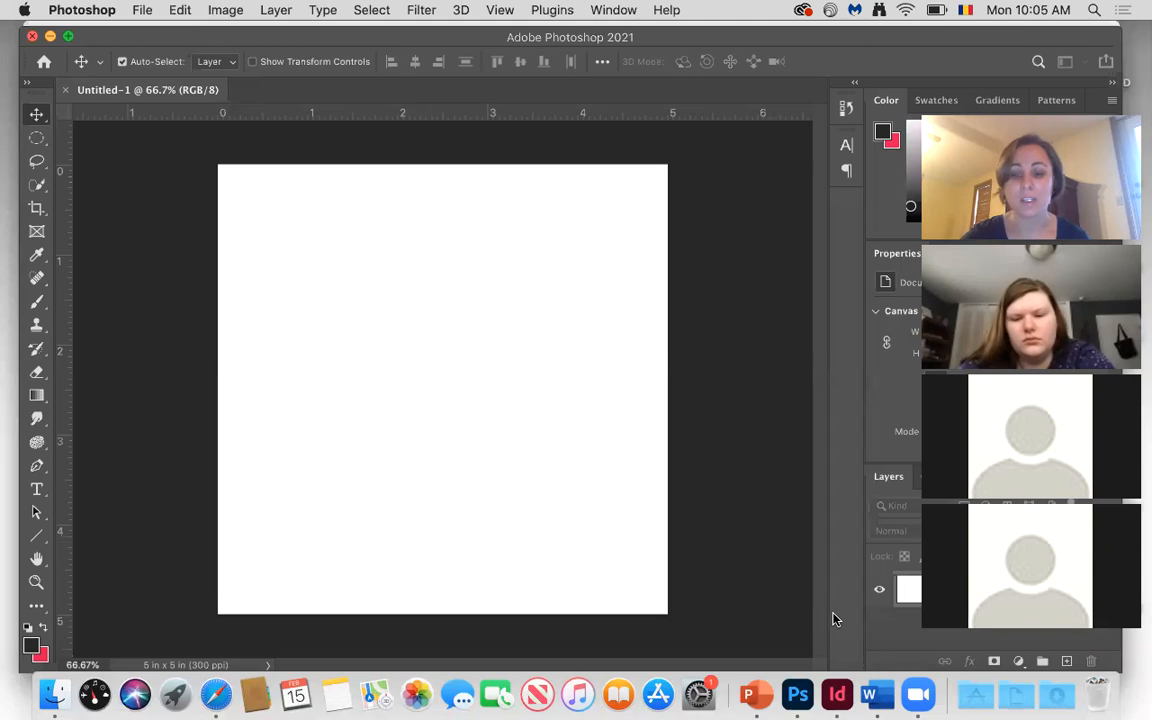
# Switch to Safari and open brusheezy.com in a new tab.
pyautogui.click(213, 699)
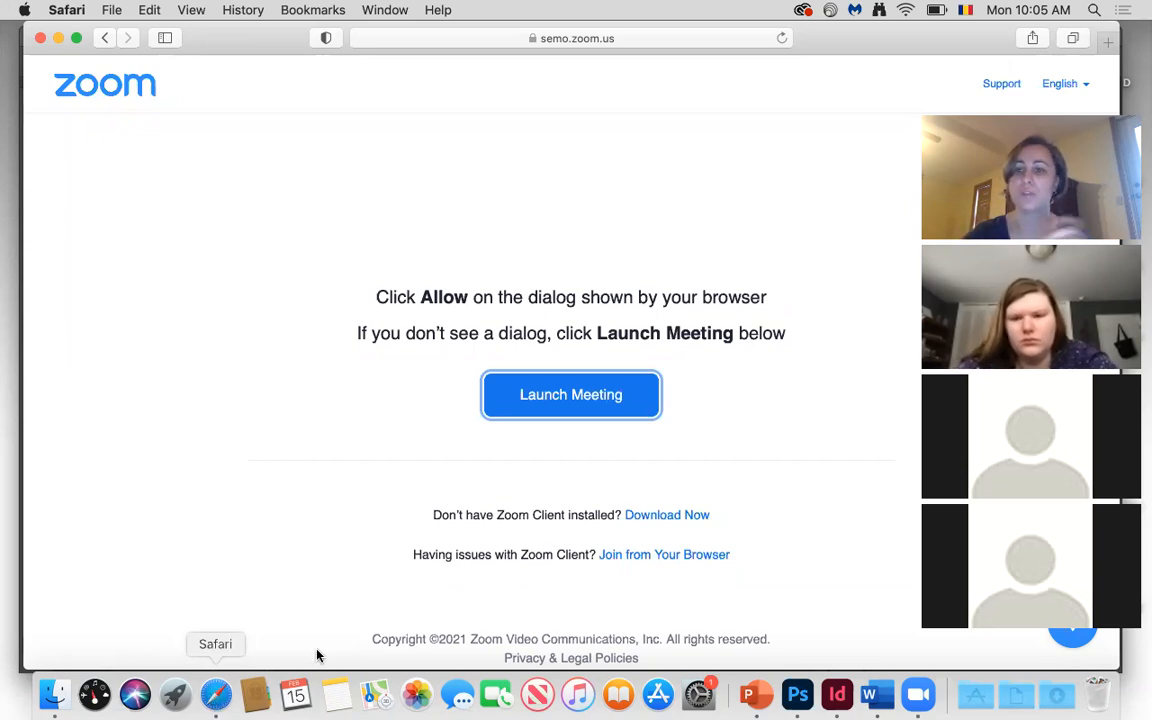
pyautogui.click(1108, 38)
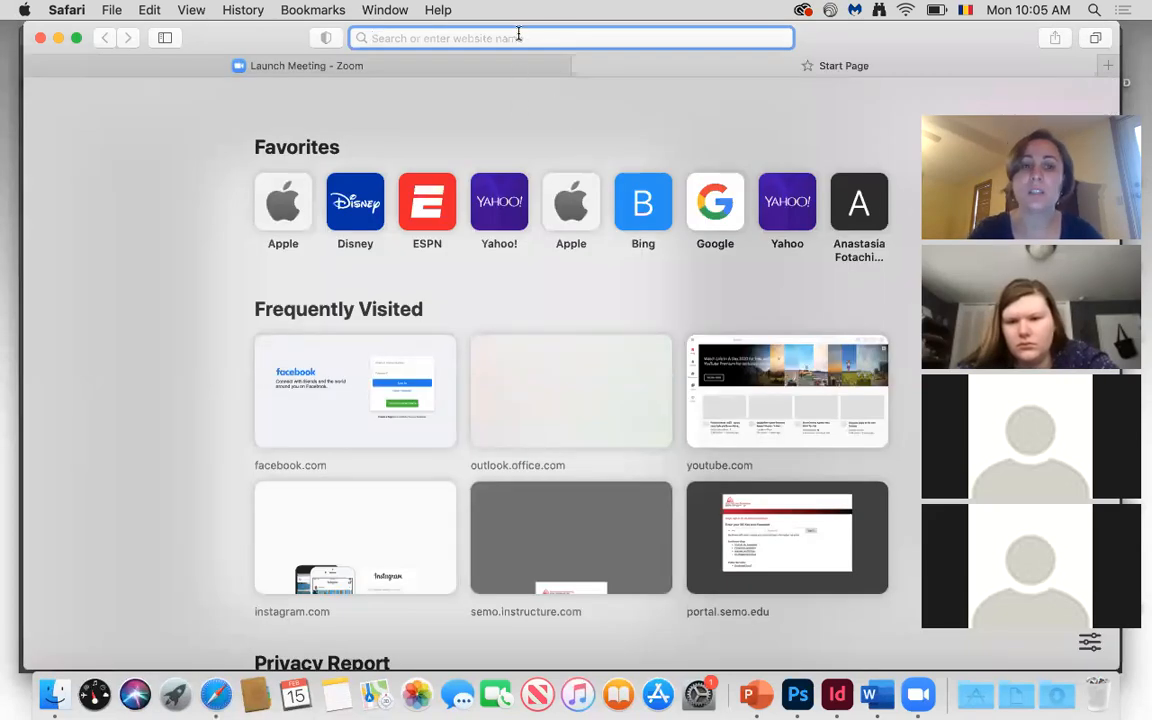
pyautogui.write('brush')
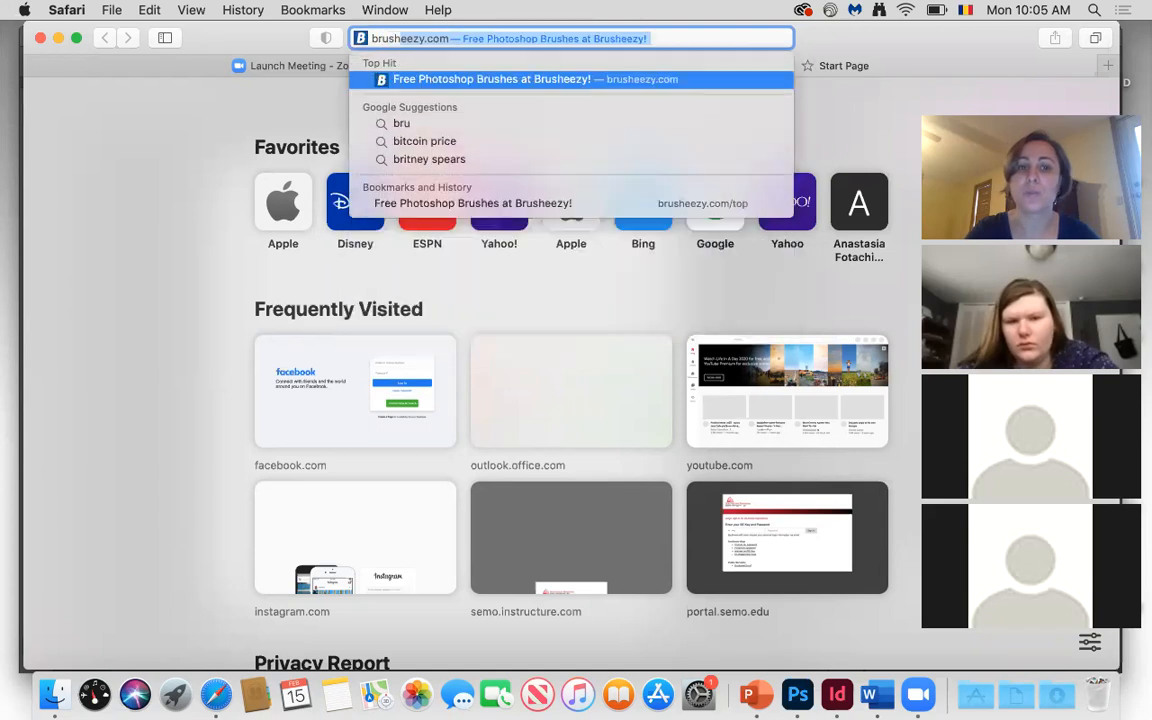
pyautogui.write('eezy.com/')
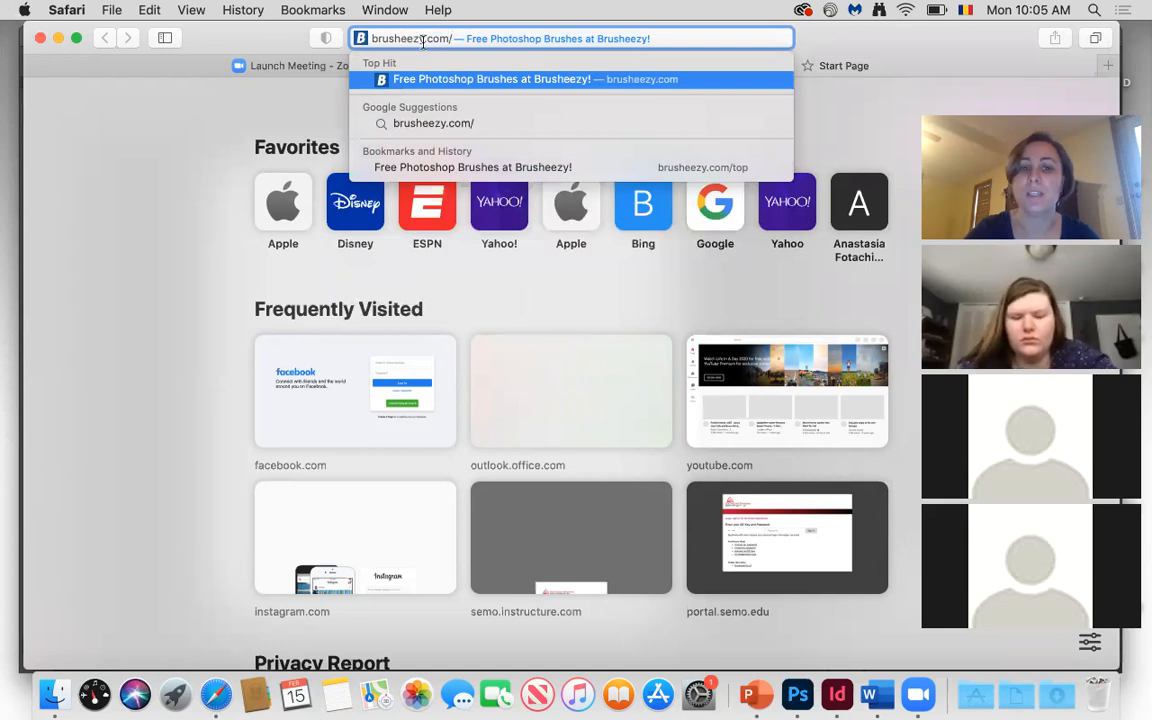
pyautogui.press('Return')
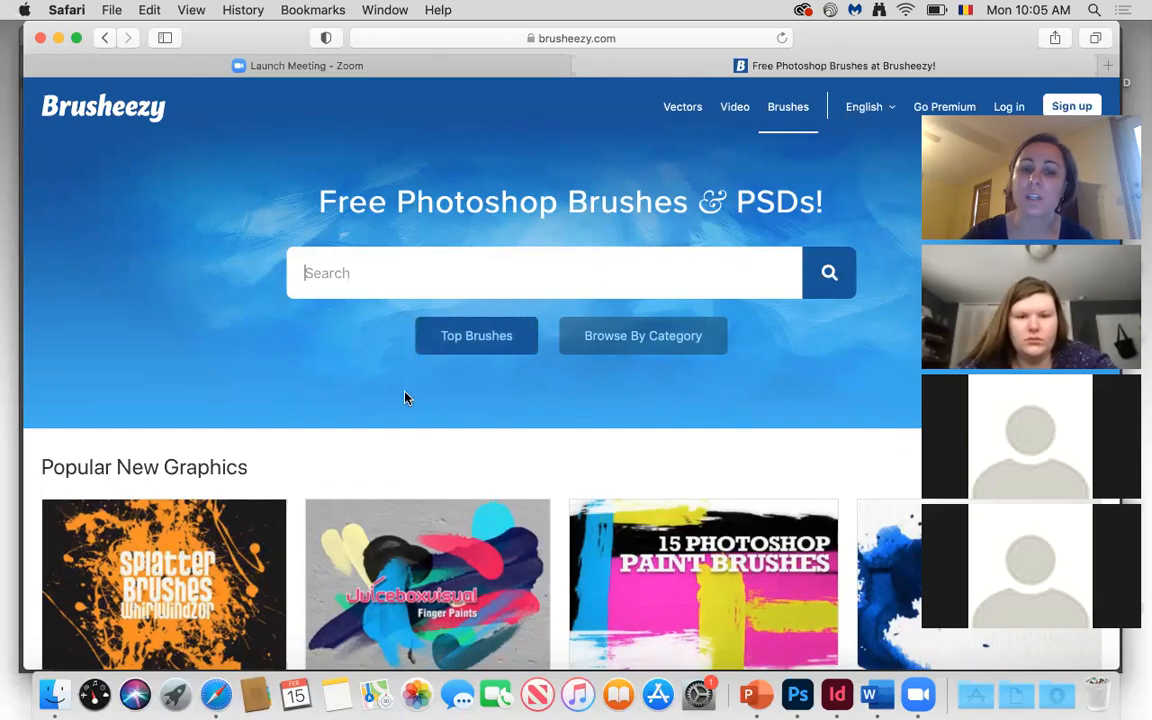
# Look over the popular new graphics on the home page and open the Top Brushes collection.
pyautogui.scroll(-5, 360, 432)
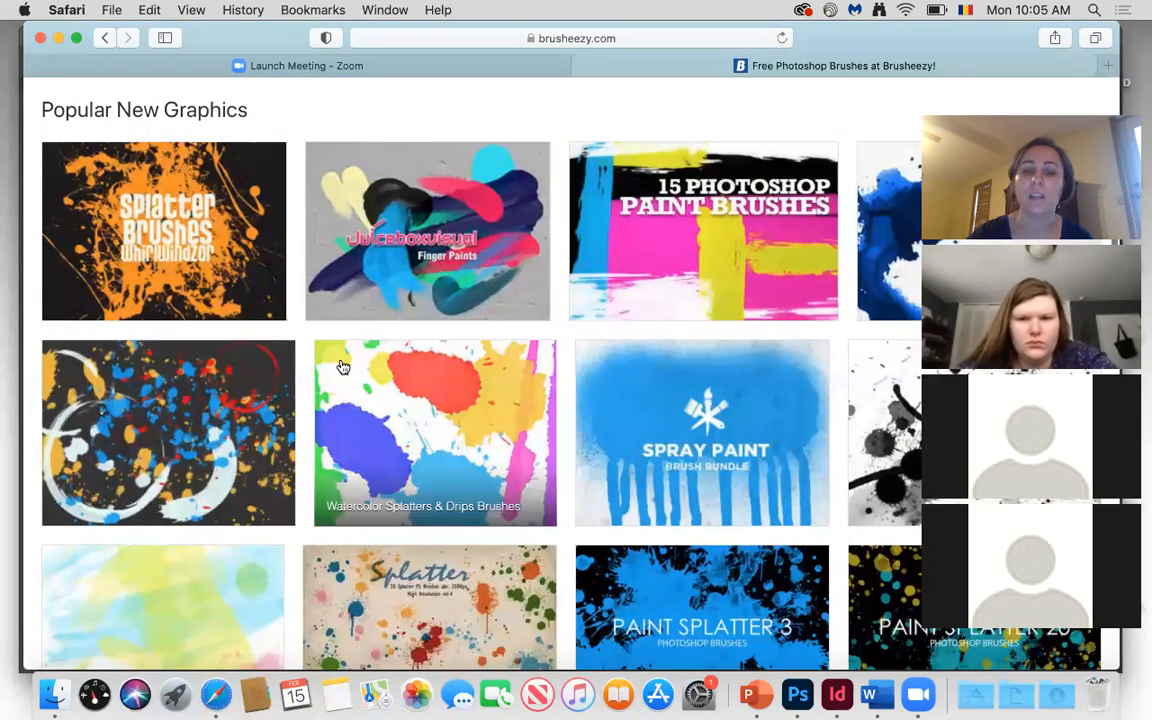
pyautogui.scroll(6, 342, 366)
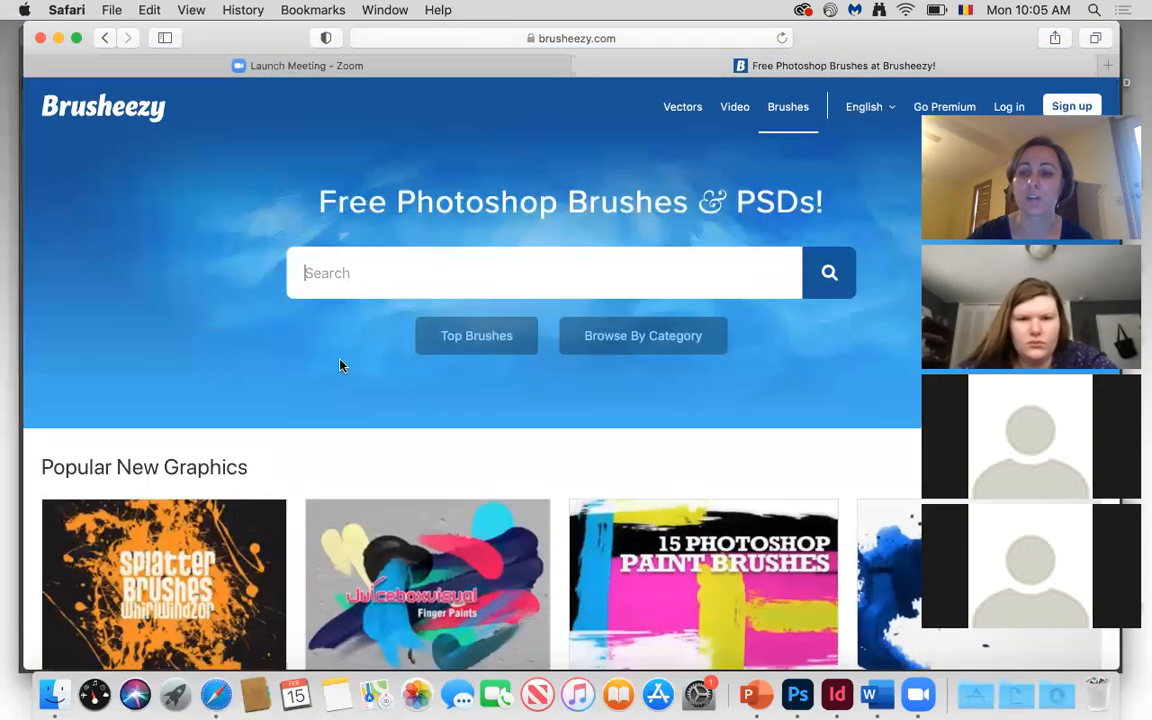
pyautogui.scroll(-3, 341, 366)
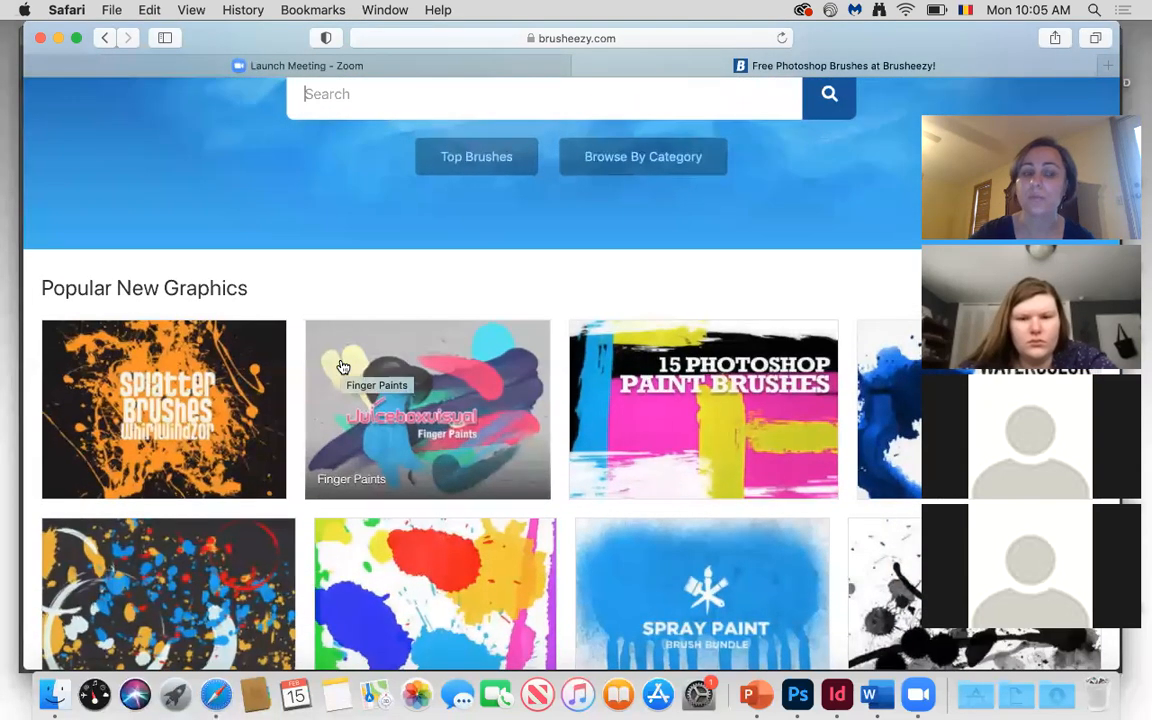
pyautogui.scroll(-1, 337, 363)
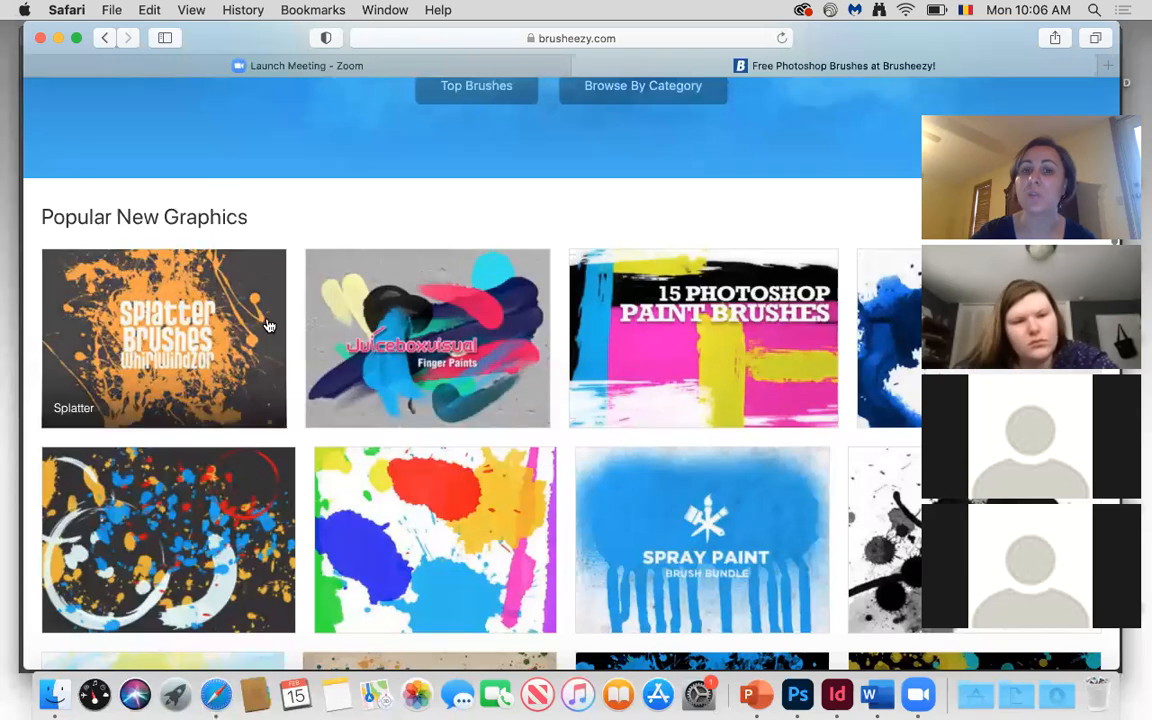
pyautogui.scroll(4, 270, 327)
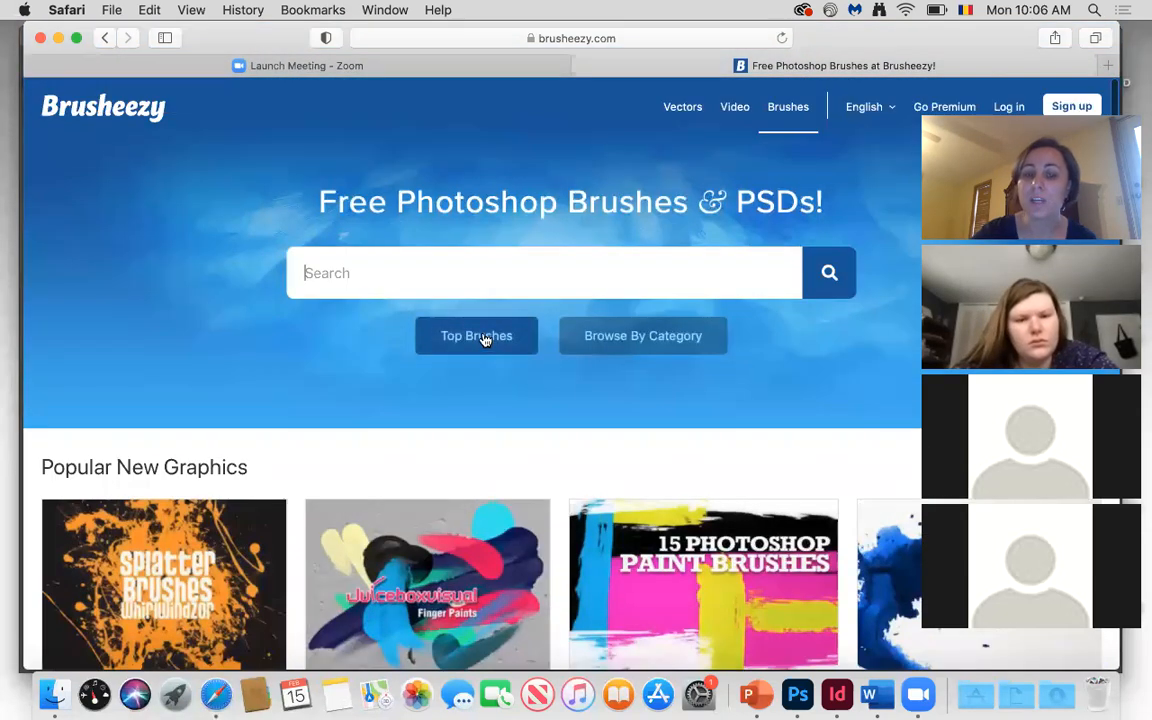
pyautogui.click(483, 338)
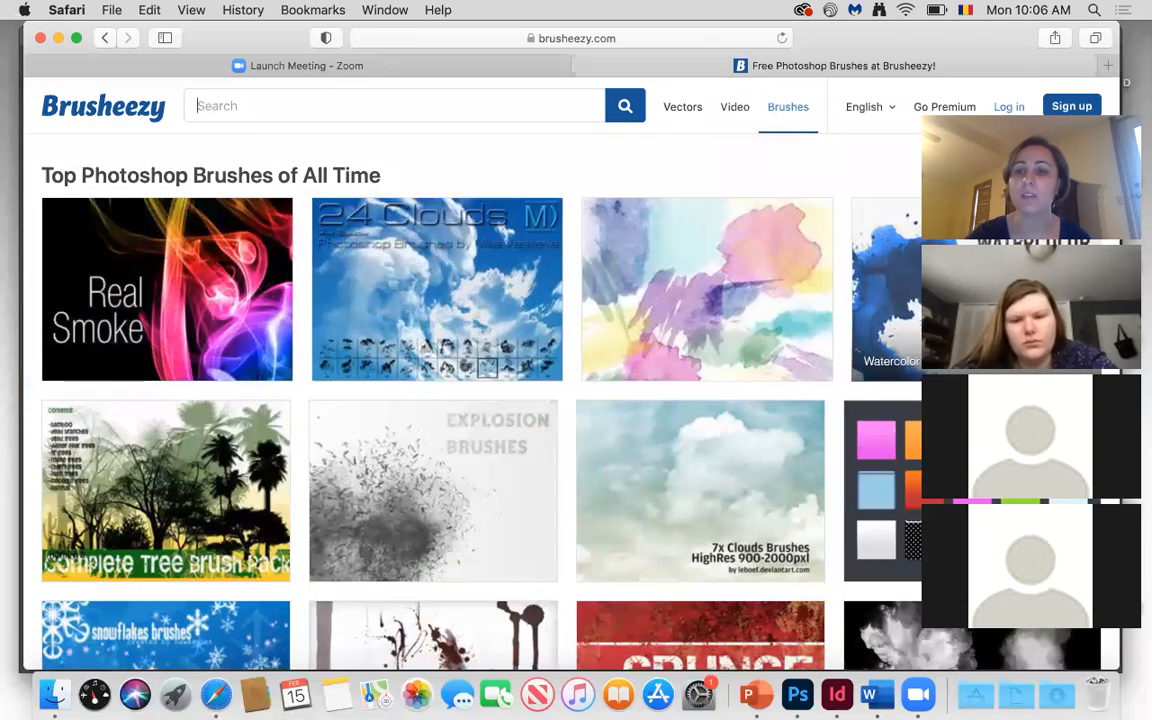
# Look through the Top Photoshop Brushes of All Time for a suitable brush set.
pyautogui.scroll(-10, 577, 374)
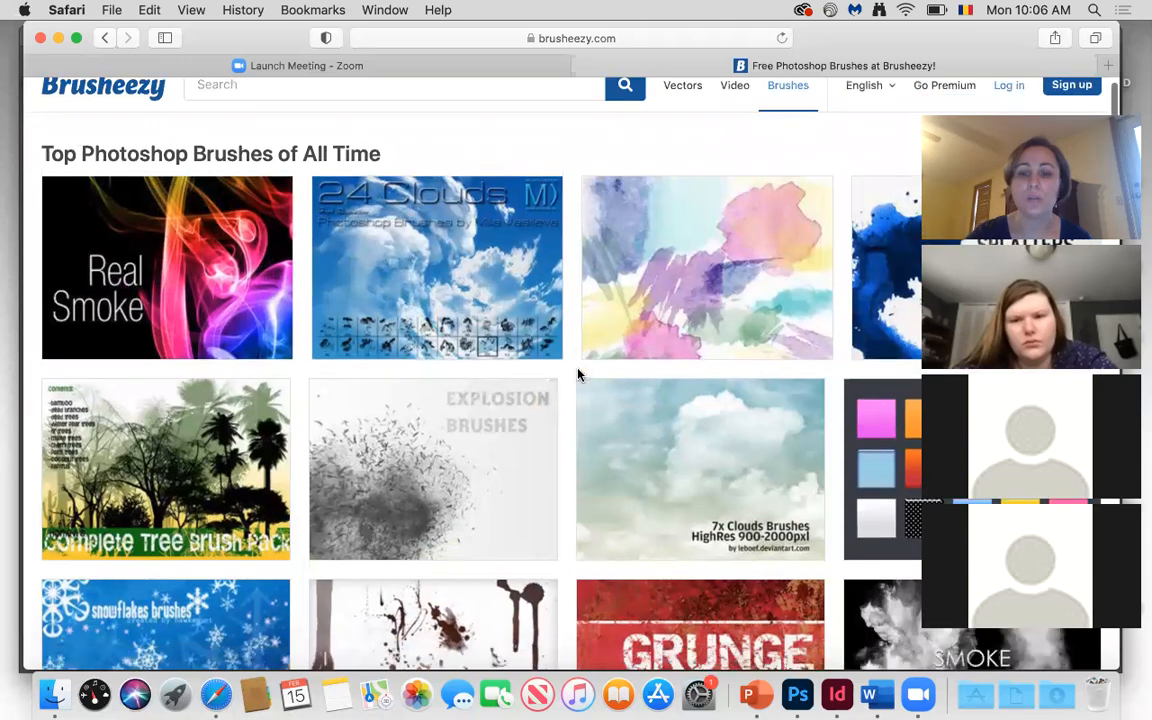
pyautogui.scroll(-10, 577, 374)
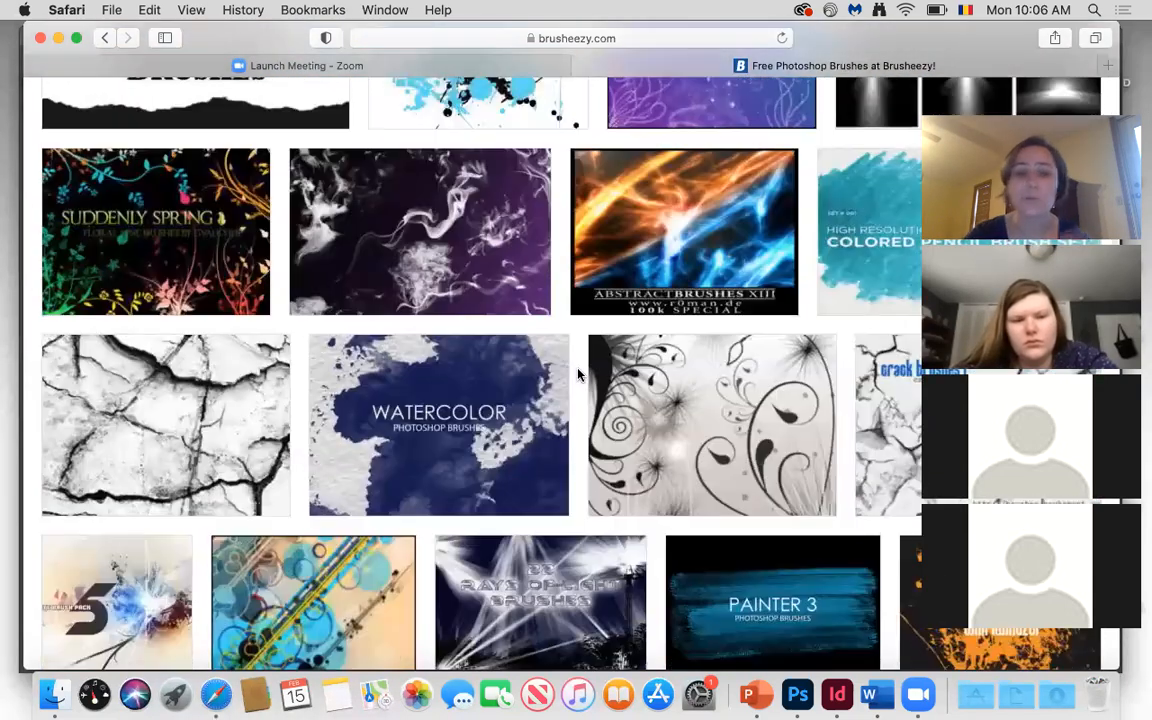
pyautogui.scroll(-2, 577, 374)
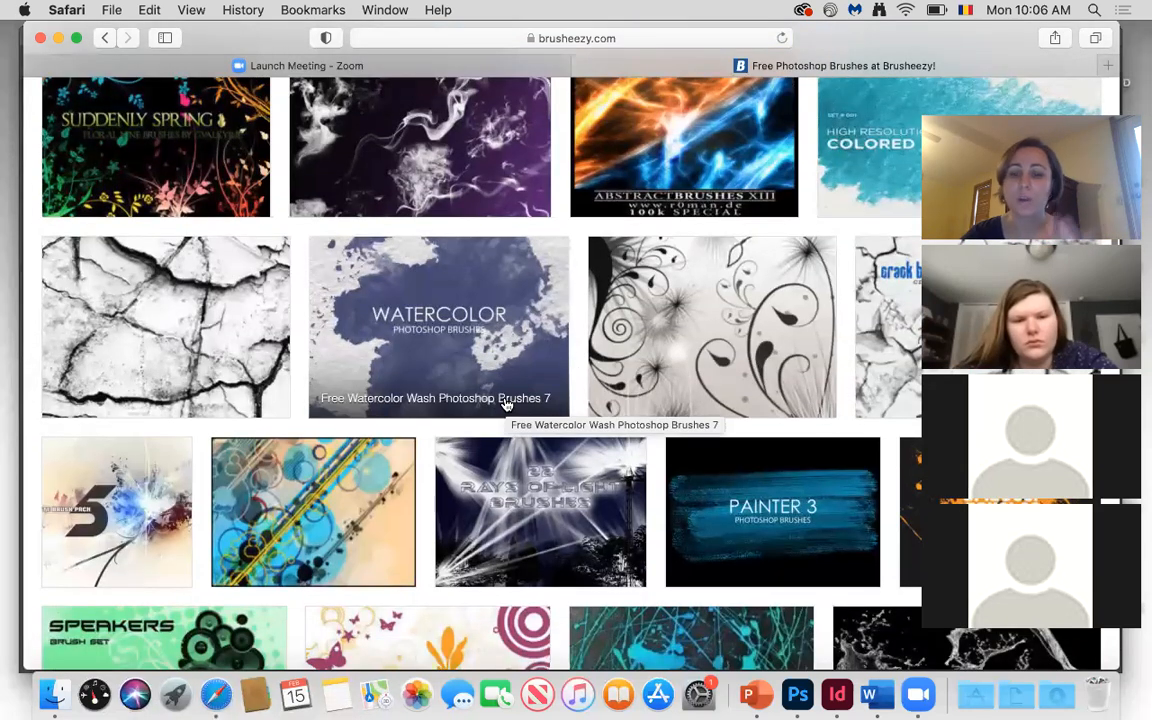
pyautogui.scroll(-5, 506, 404)
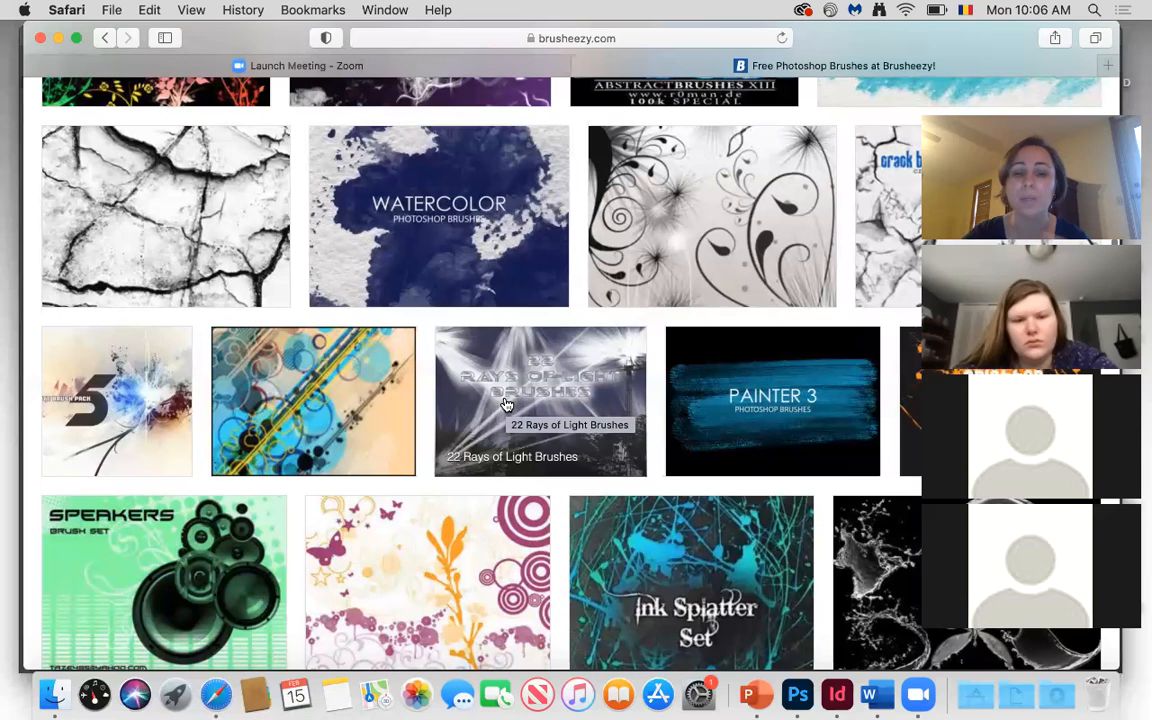
pyautogui.scroll(-2, 506, 404)
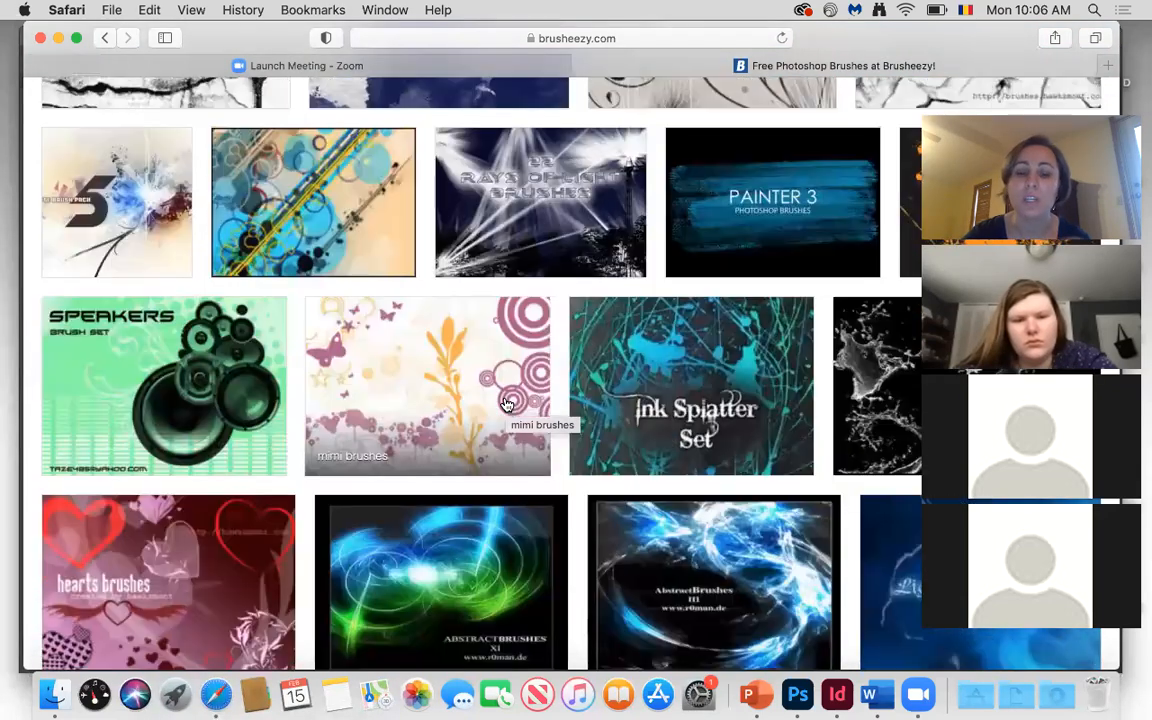
pyautogui.scroll(-10, 506, 404)
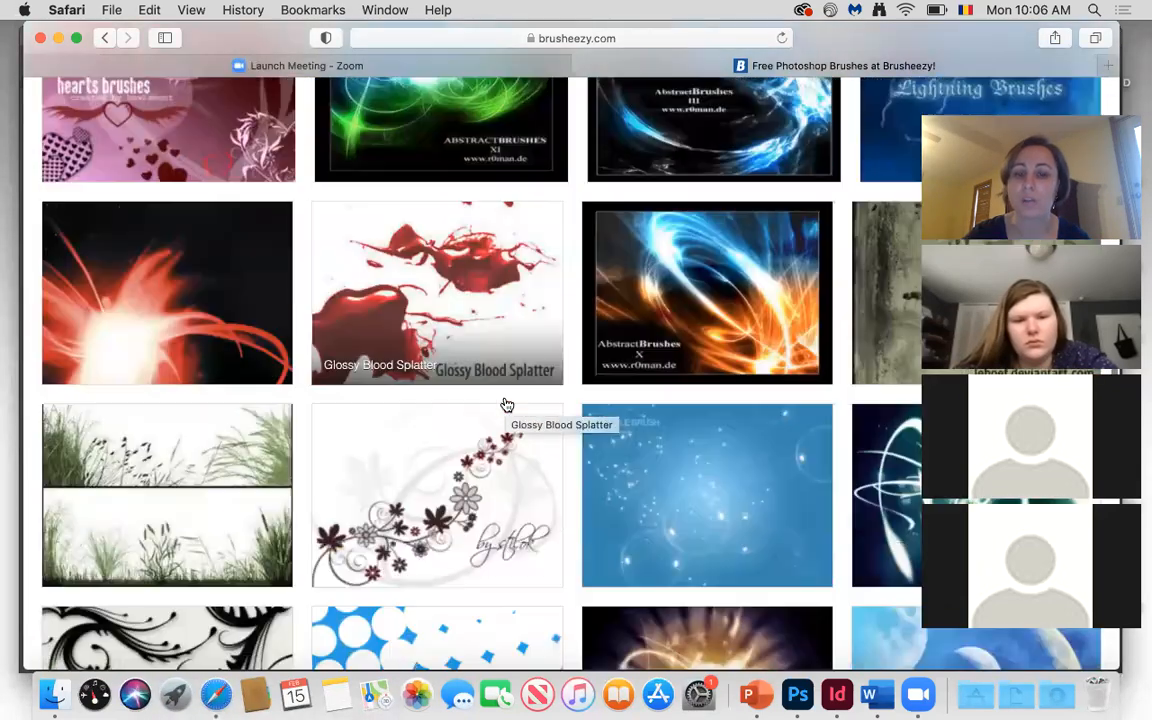
pyautogui.scroll(-7, 506, 404)
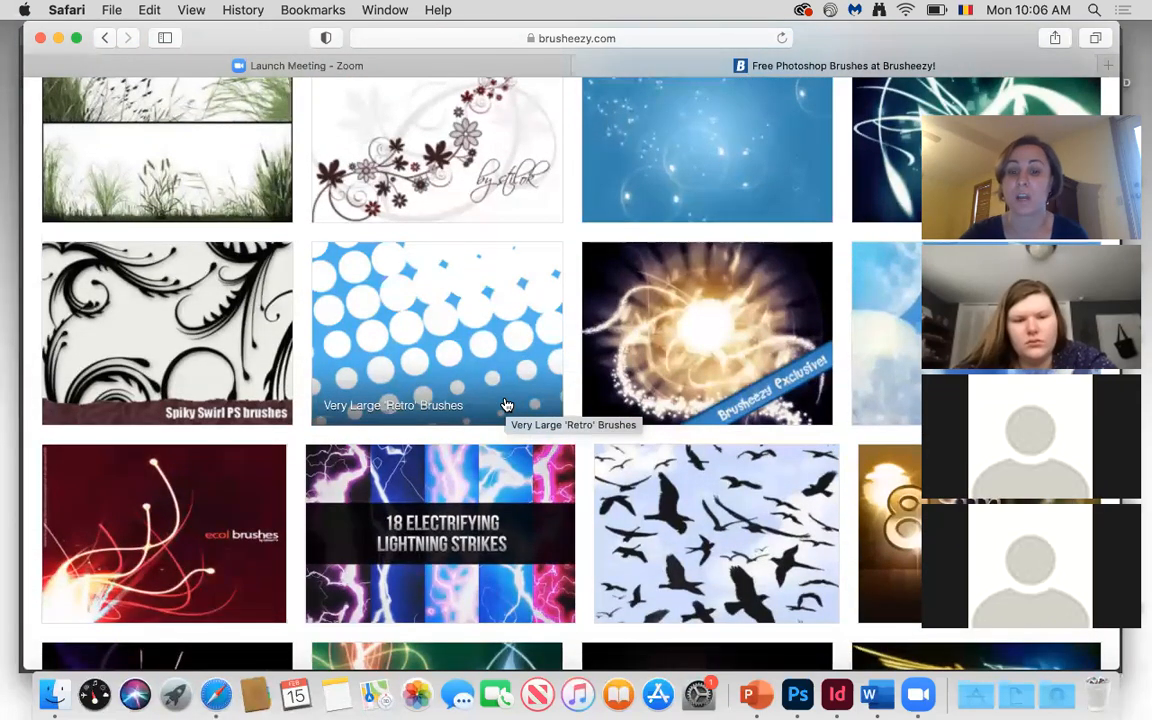
pyautogui.scroll(15, 506, 404)
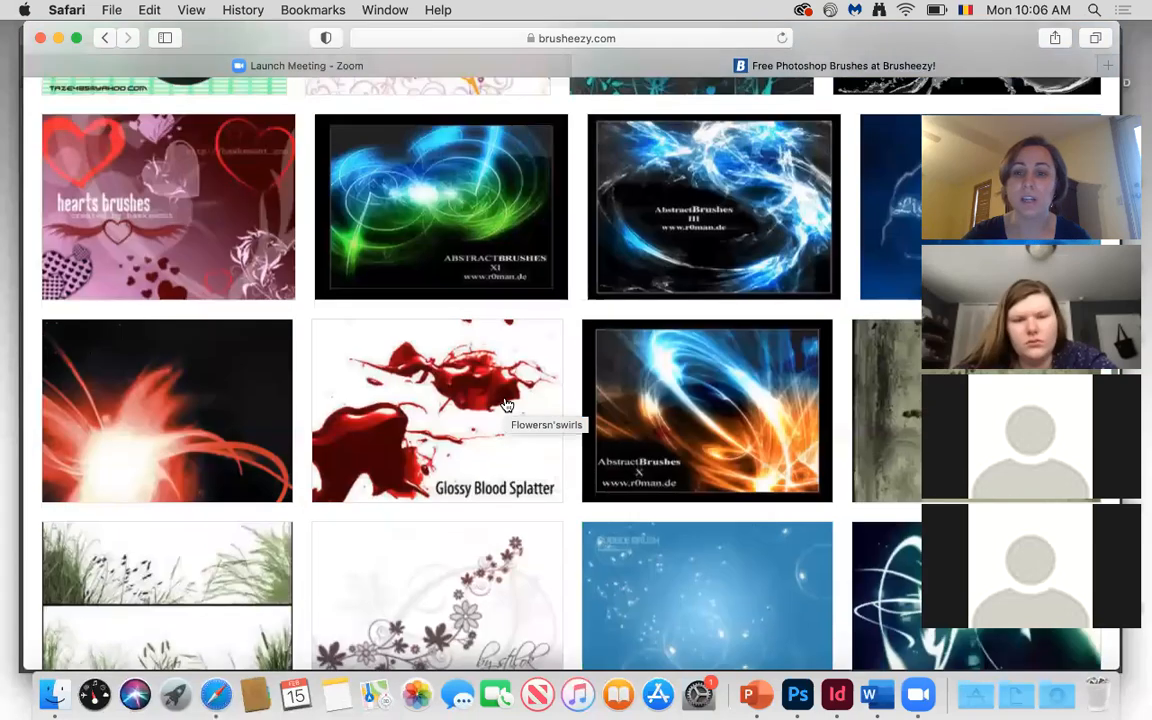
pyautogui.scroll(8, 506, 404)
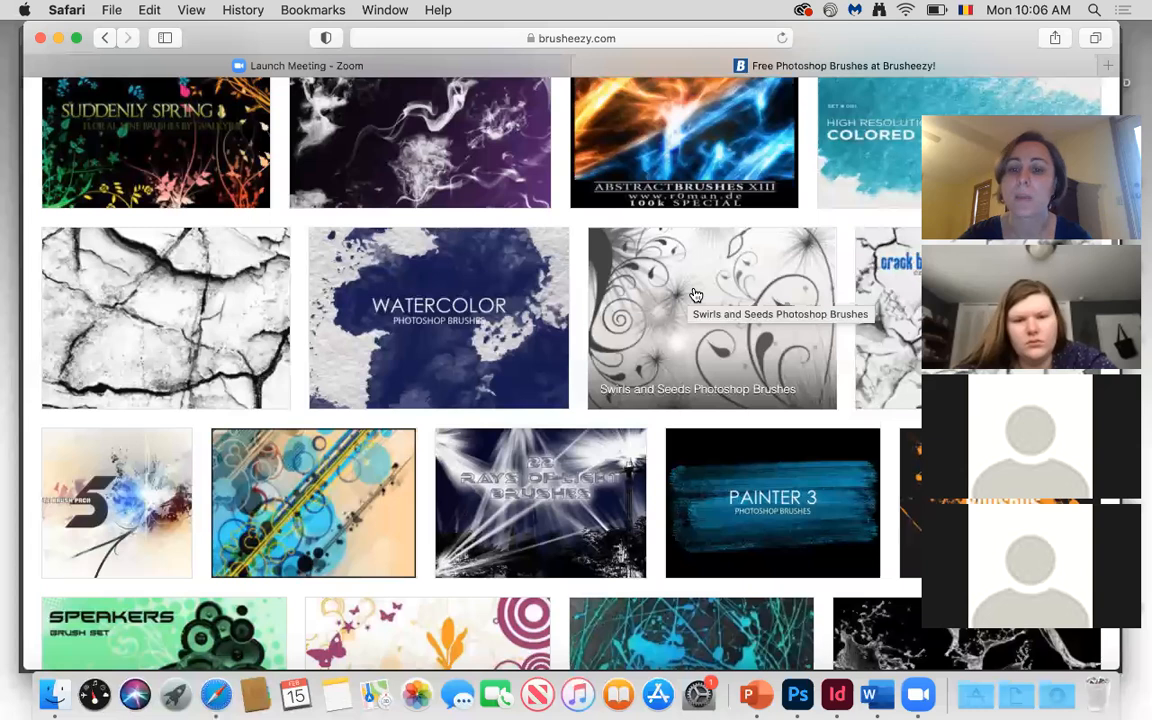
# Download the Swirls and Seeds Photoshop Brushes, allowing downloads from the site, and open the downloaded Swirlsandseeds folder.
pyautogui.click(696, 295)
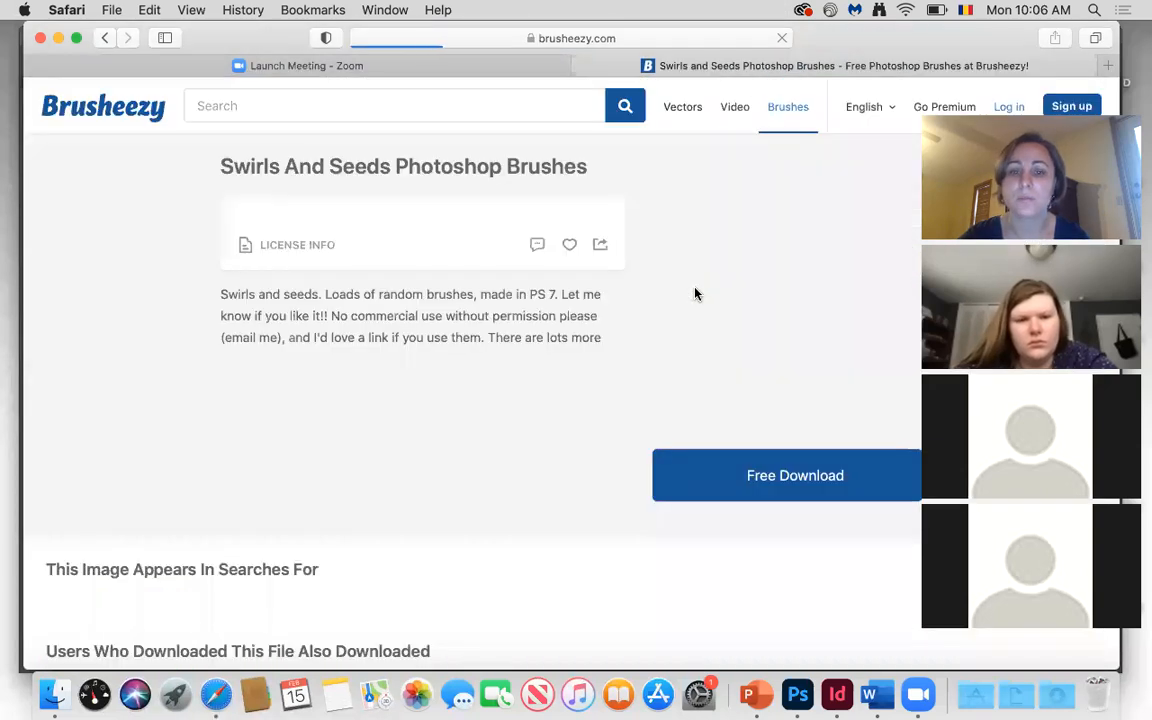
pyautogui.click(764, 487)
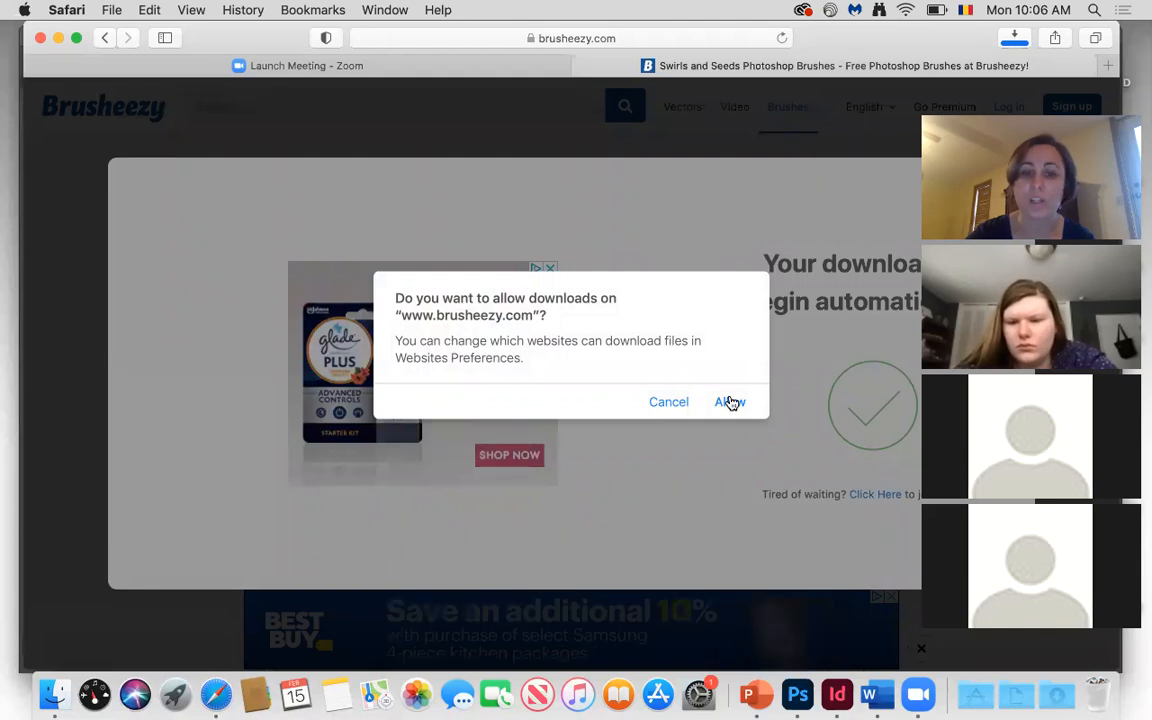
pyautogui.click(729, 401)
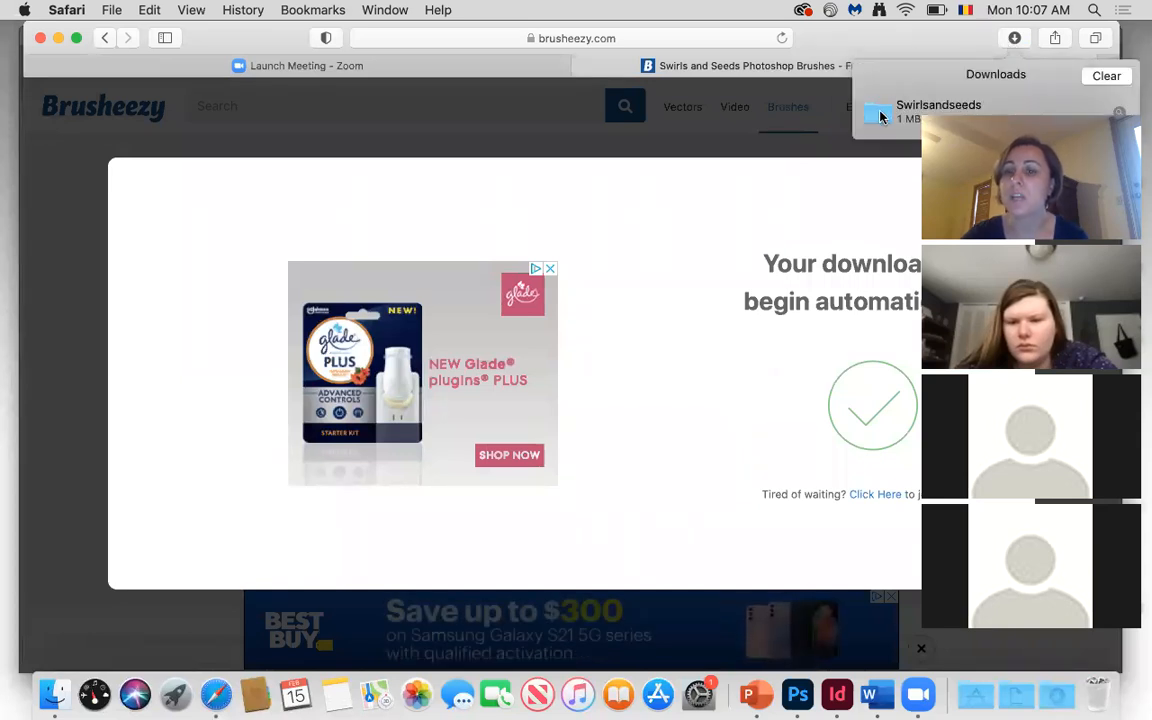
pyautogui.doubleClick(880, 117)
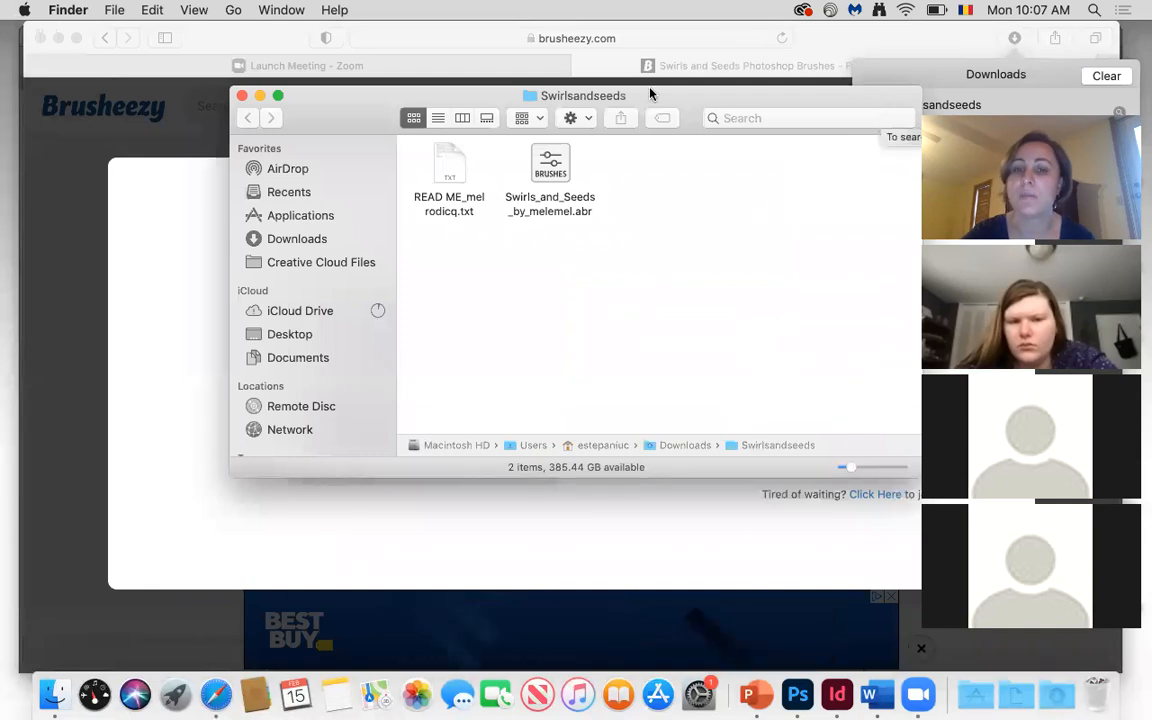
pyautogui.moveTo(656, 95); pyautogui.dragTo(607, 95)
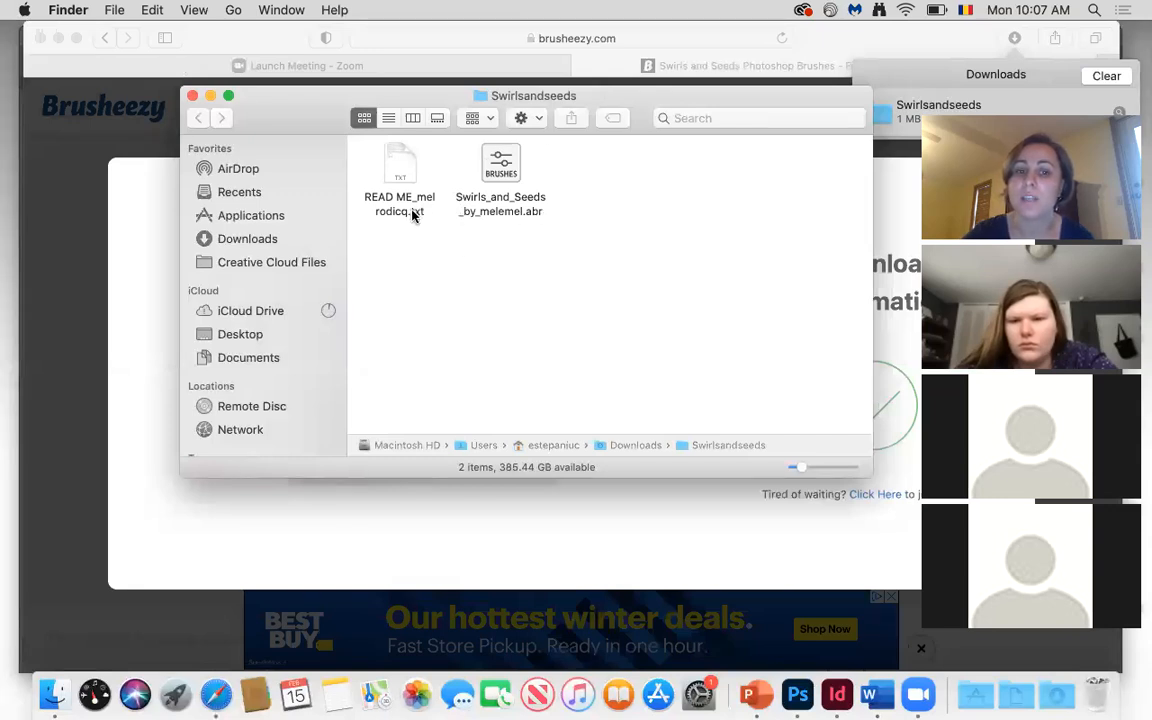
# Open the Swirls_and_Seeds_by_melemel.abr brush file with Adobe Photoshop 2021 as the chosen application.
pyautogui.click(504, 172)
pyautogui.doubleClick(504, 172)
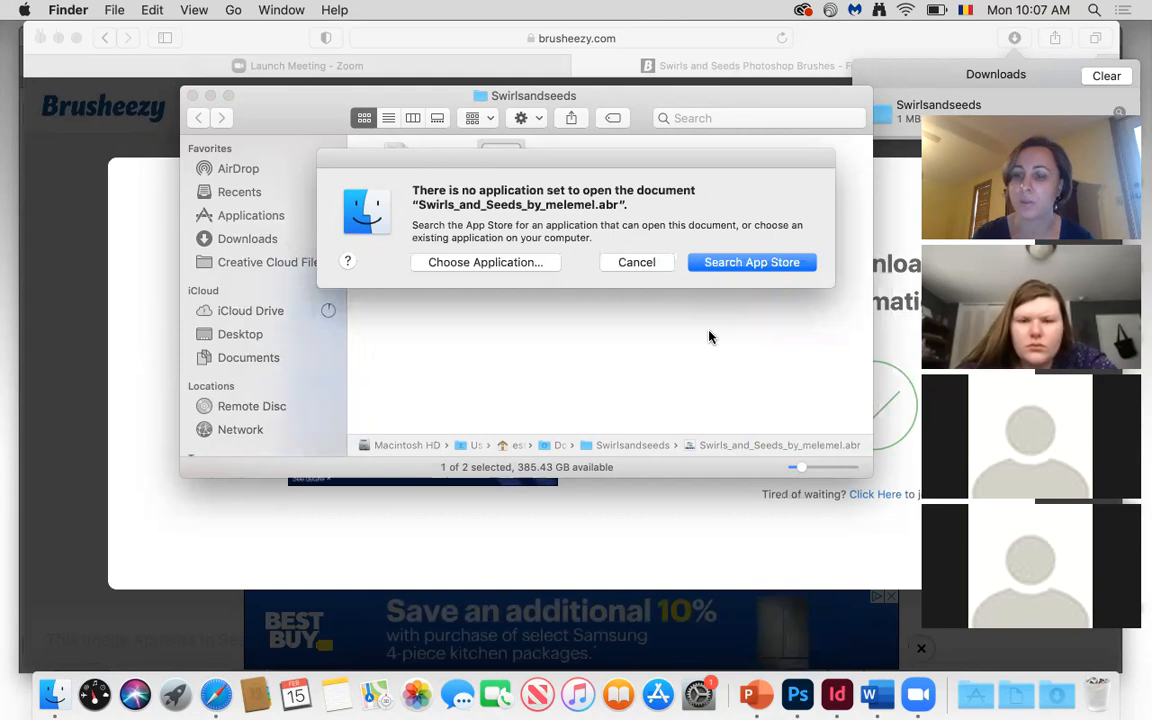
pyautogui.click(508, 262)
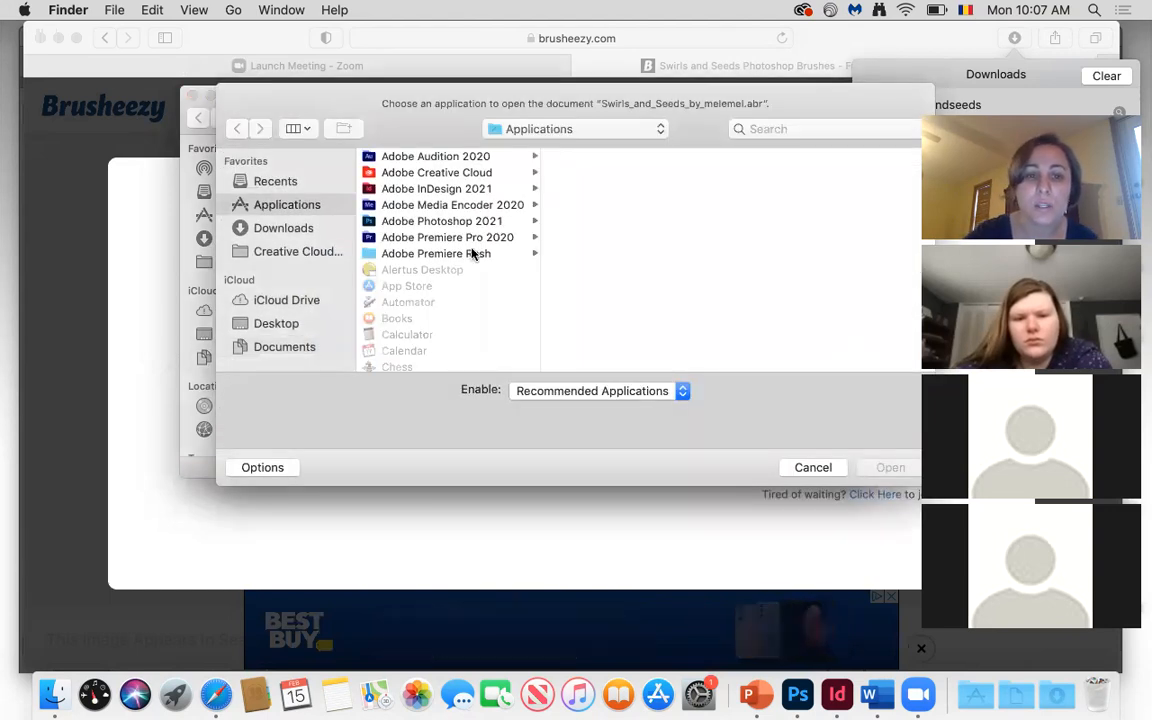
pyautogui.click(516, 221)
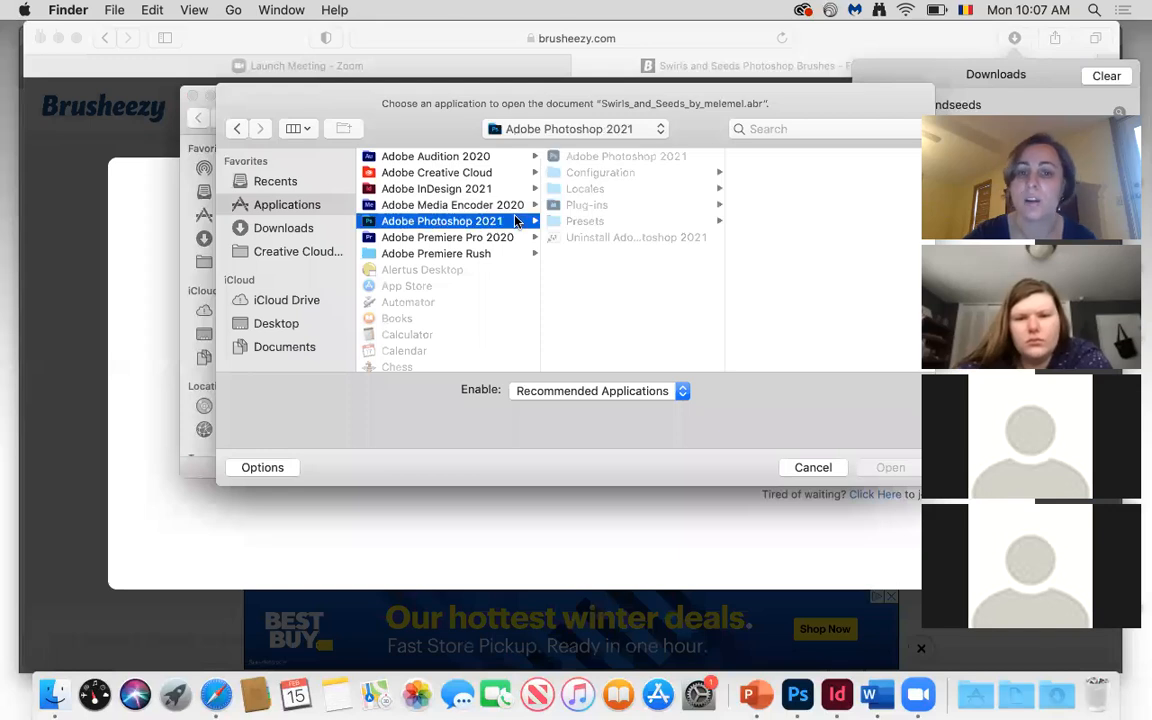
pyautogui.click(598, 156)
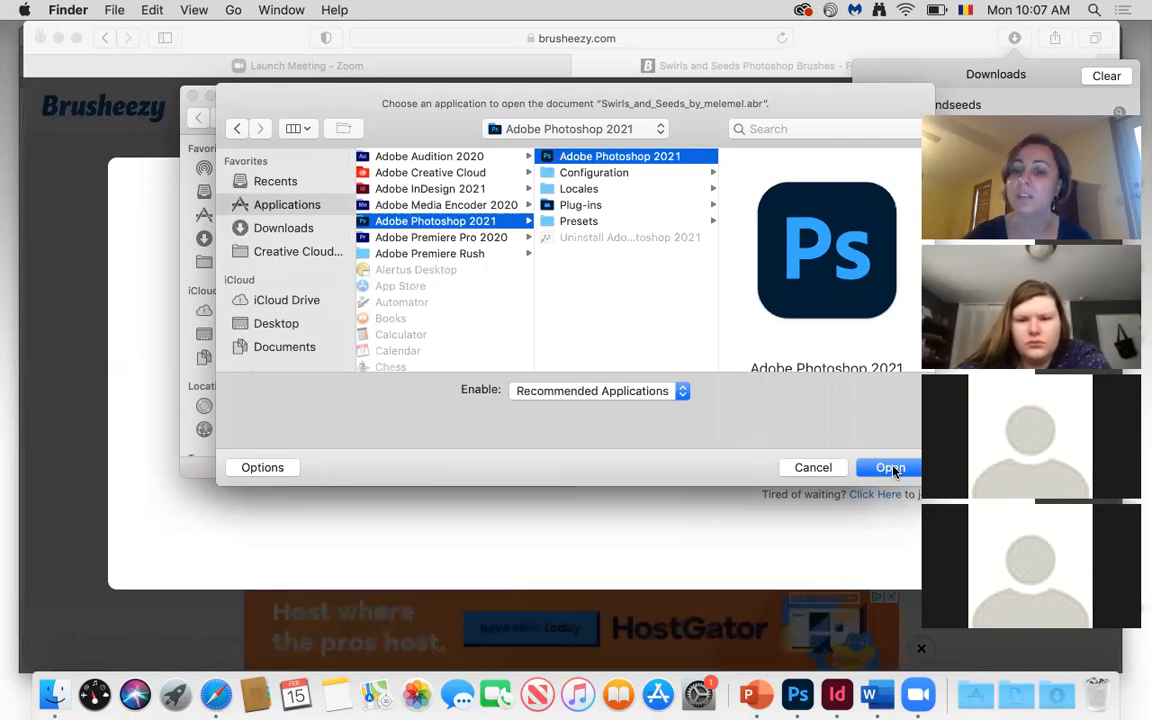
pyautogui.click(890, 468)
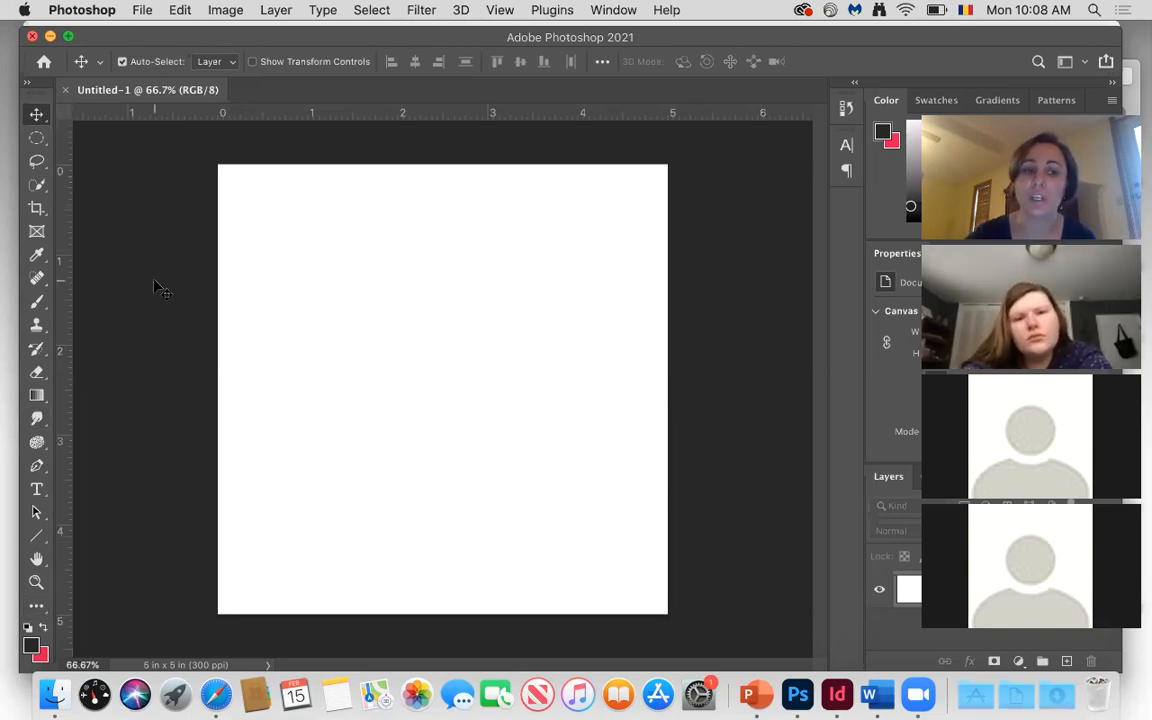
# Activate the Brush tool and expand the Swirls_and_Seeds_by_melemel set among the brush presets.
pyautogui.click(38, 301)
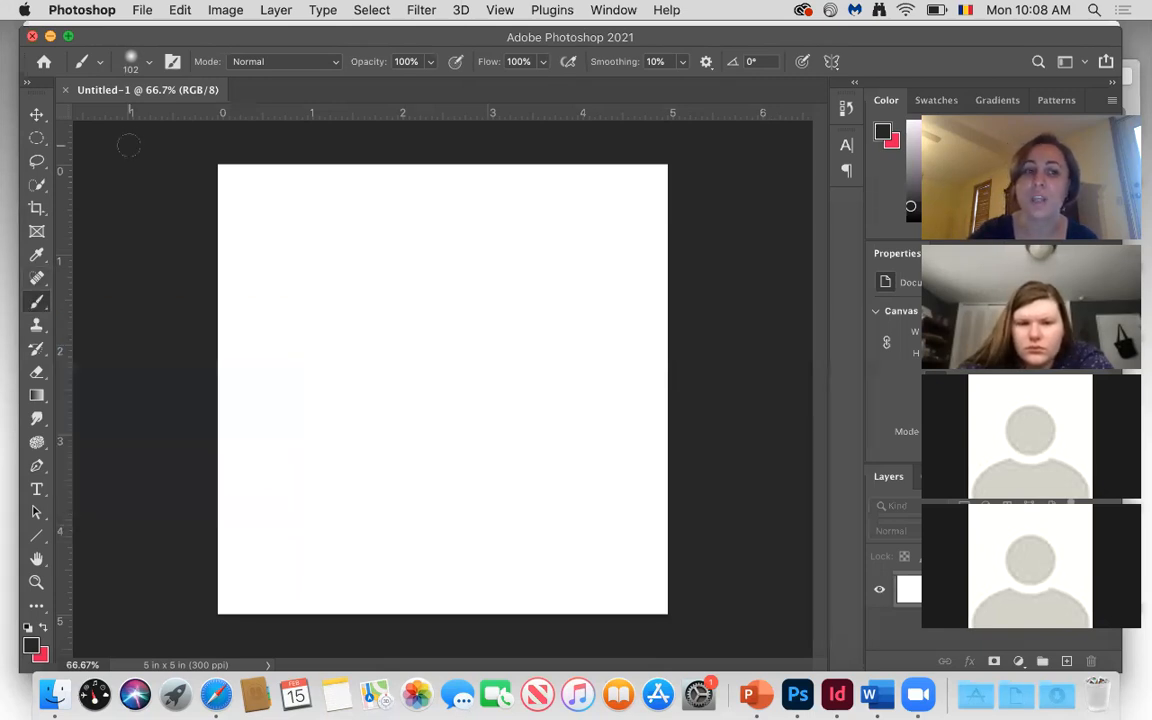
pyautogui.click(101, 65)
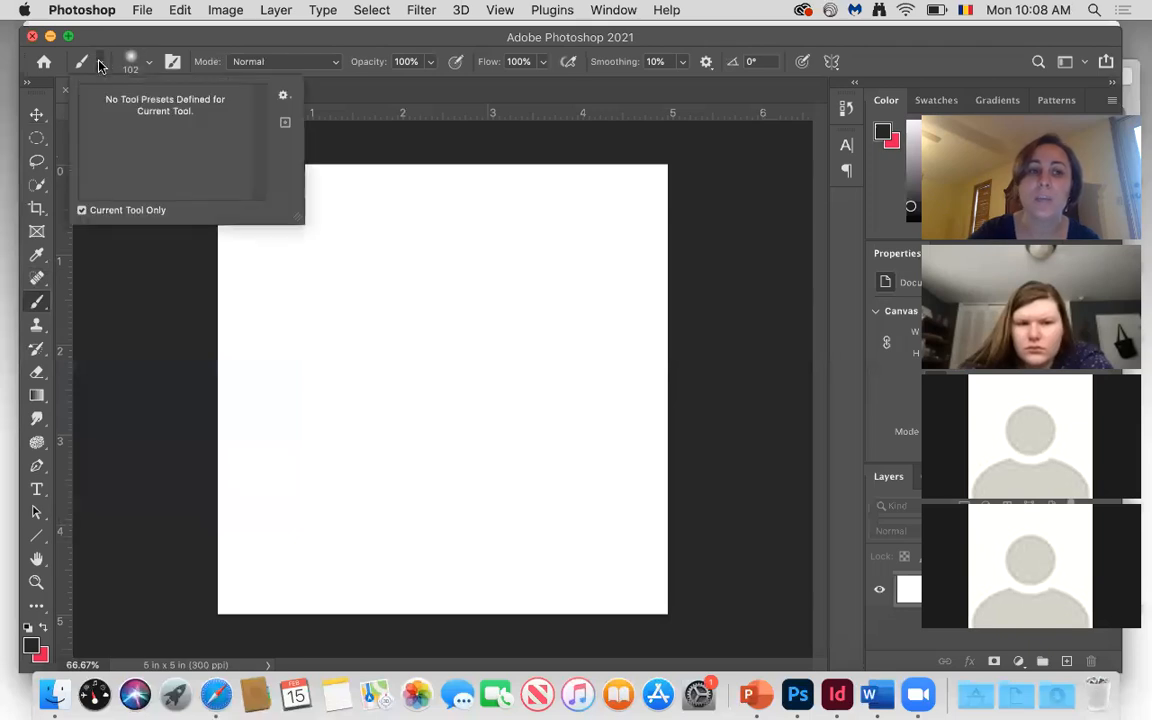
pyautogui.click(148, 65)
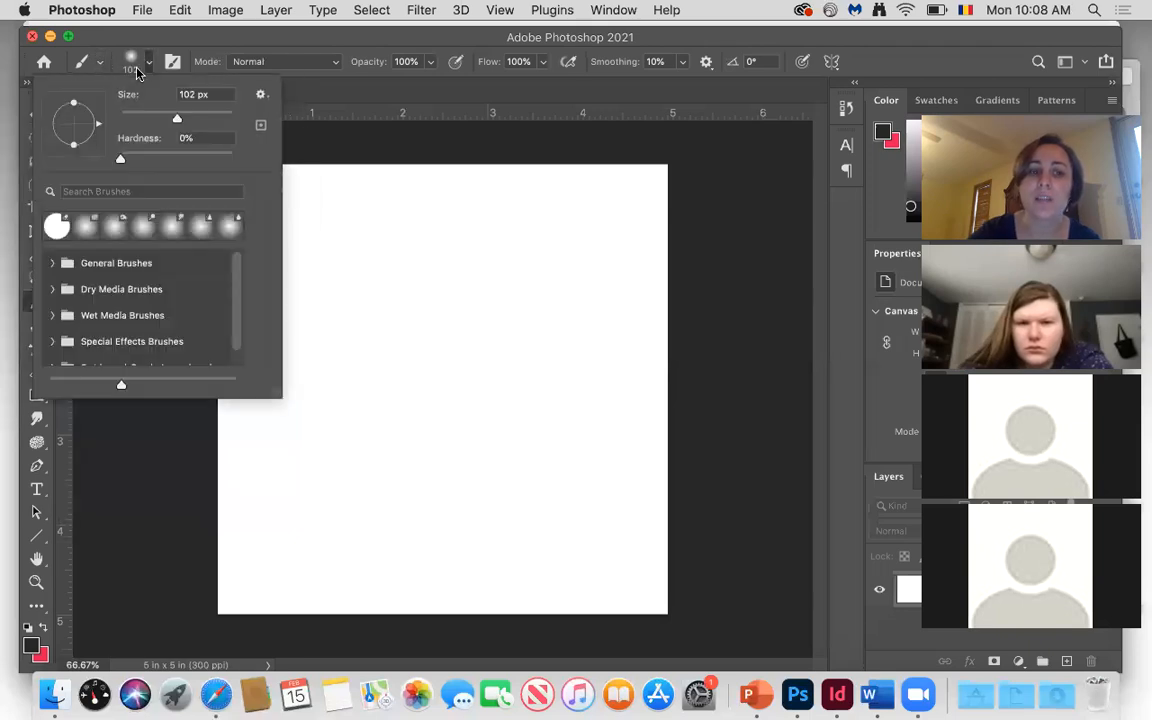
pyautogui.scroll(-1, 159, 320)
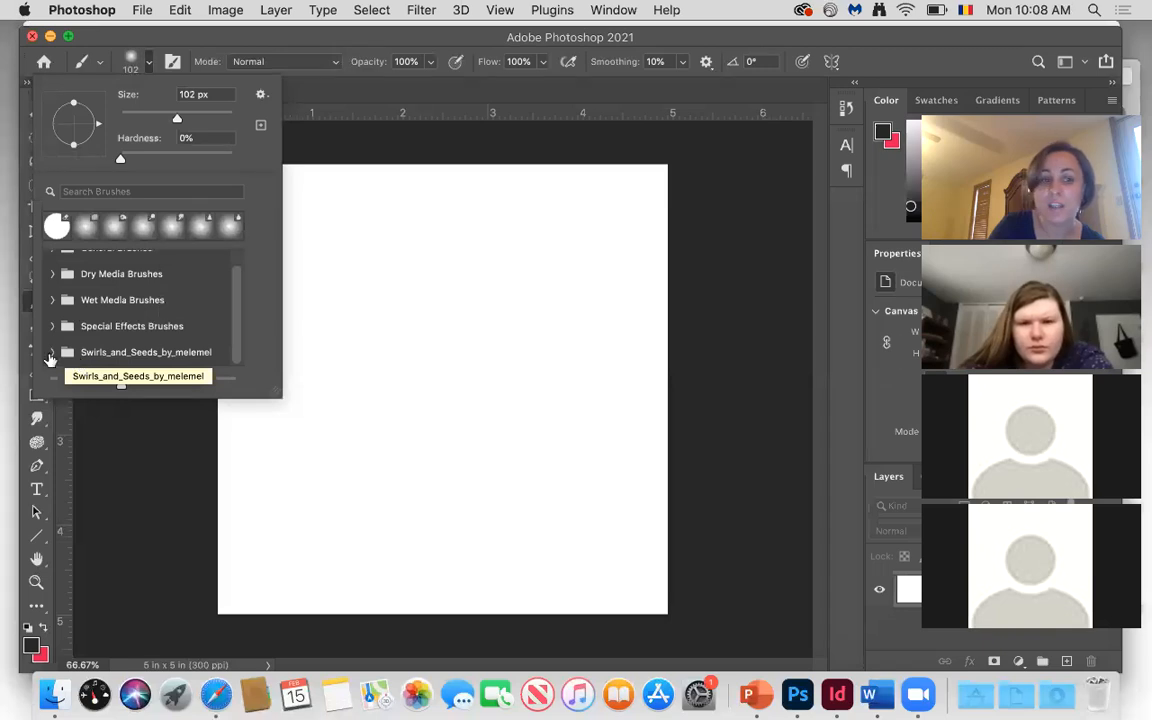
pyautogui.click(52, 354)
# Look through the Swirls and Seeds brushes and stamp the sig brush once at the centre of the canvas.
pyautogui.scroll(-1, 112, 332)
pyautogui.scroll(-3, 112, 332)
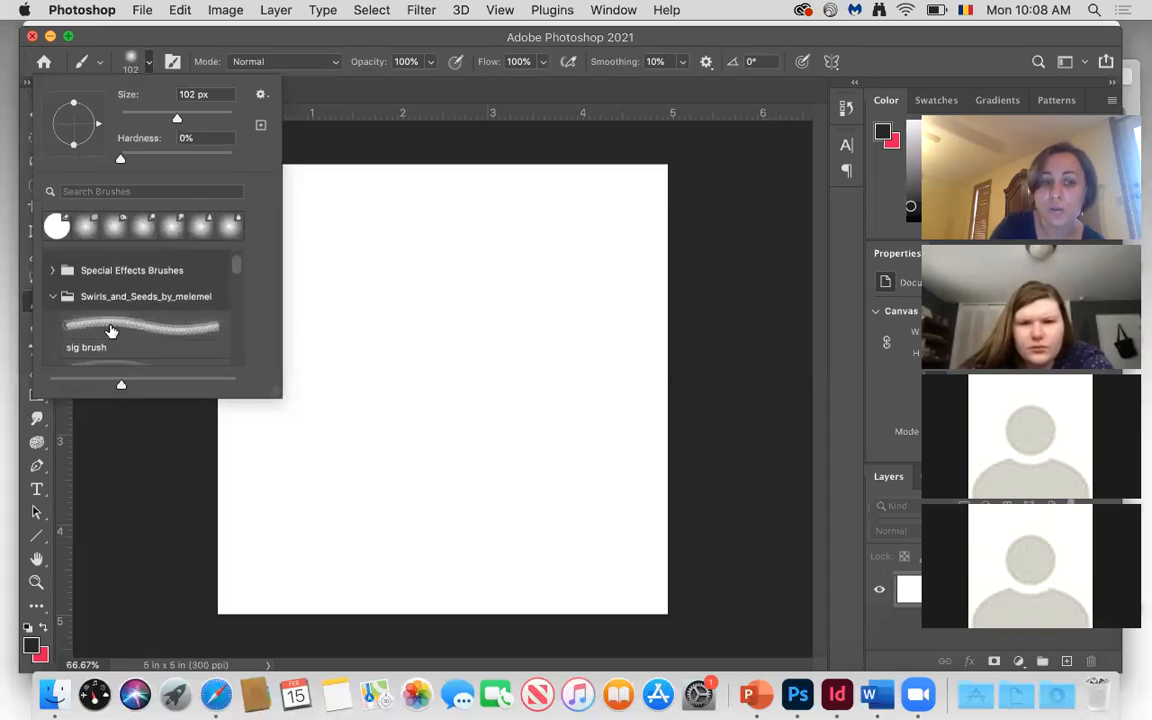
pyautogui.scroll(-1, 112, 332)
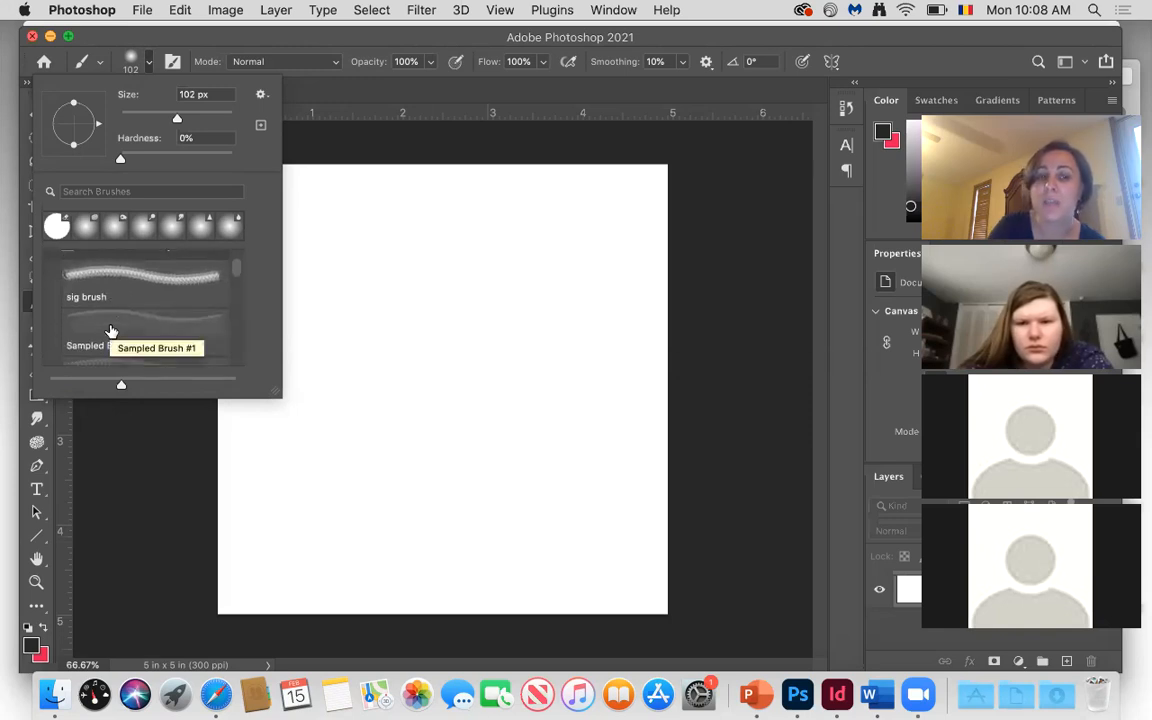
pyautogui.scroll(-4, 112, 332)
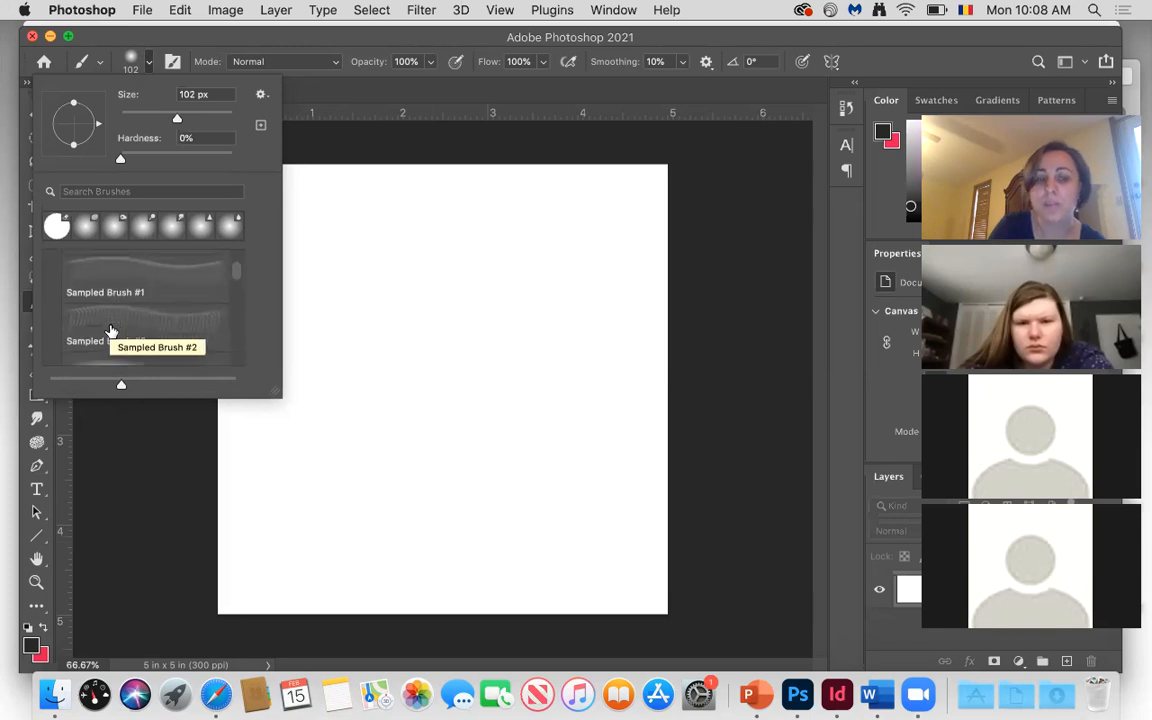
pyautogui.scroll(-2, 112, 332)
pyautogui.scroll(-1, 112, 332)
pyautogui.scroll(-3, 112, 332)
pyautogui.scroll(6, 112, 332)
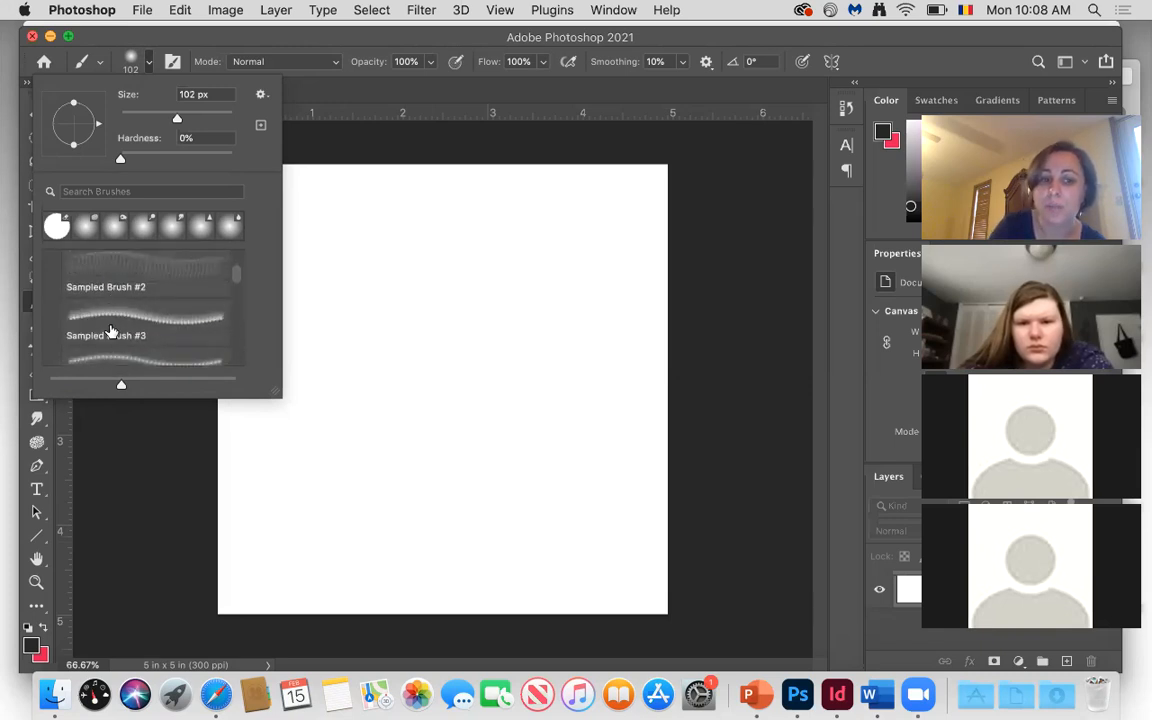
pyautogui.click(127, 301)
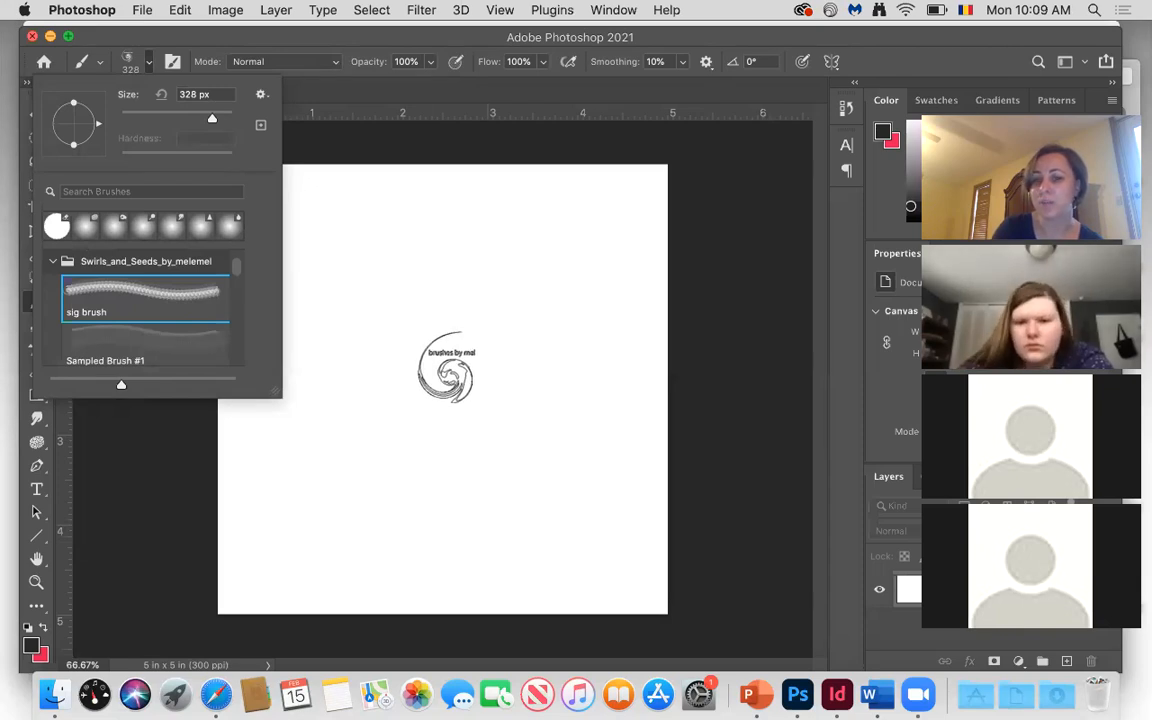
pyautogui.click(446, 368)
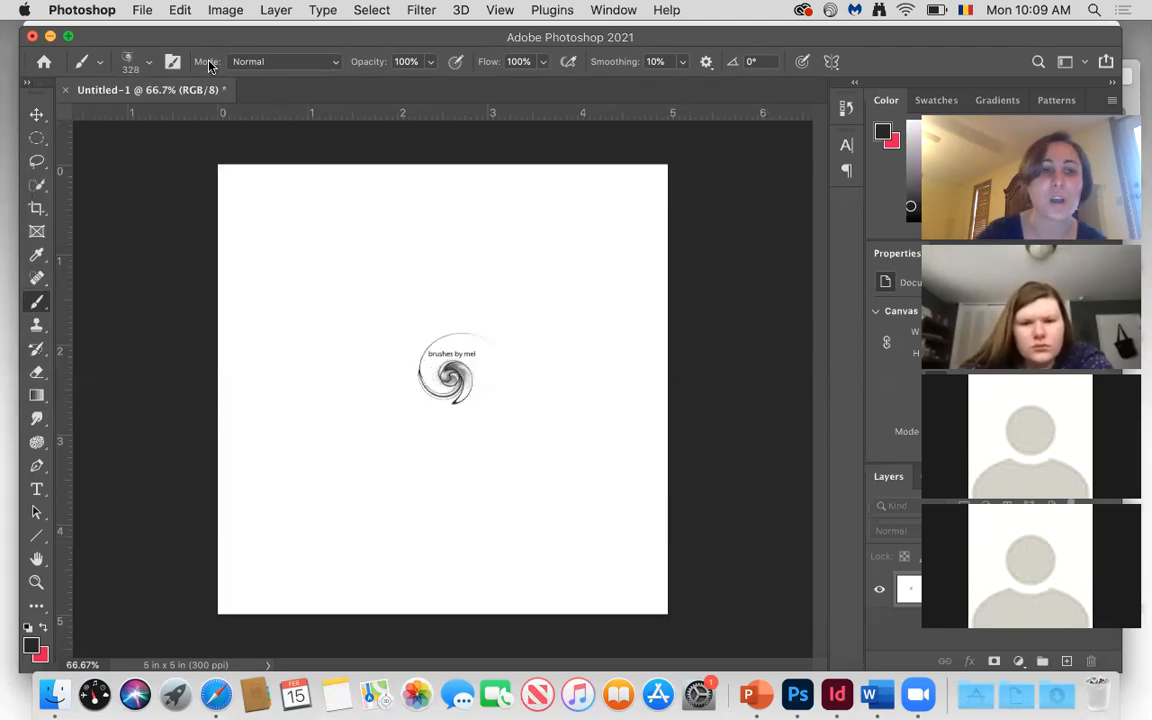
# With Sampled Brush #3, stamp a single grass tuft near the canvas's lower left and paint three grass strokes around the central swirl.
pyautogui.click(152, 66)
pyautogui.scroll(-3, 127, 277)
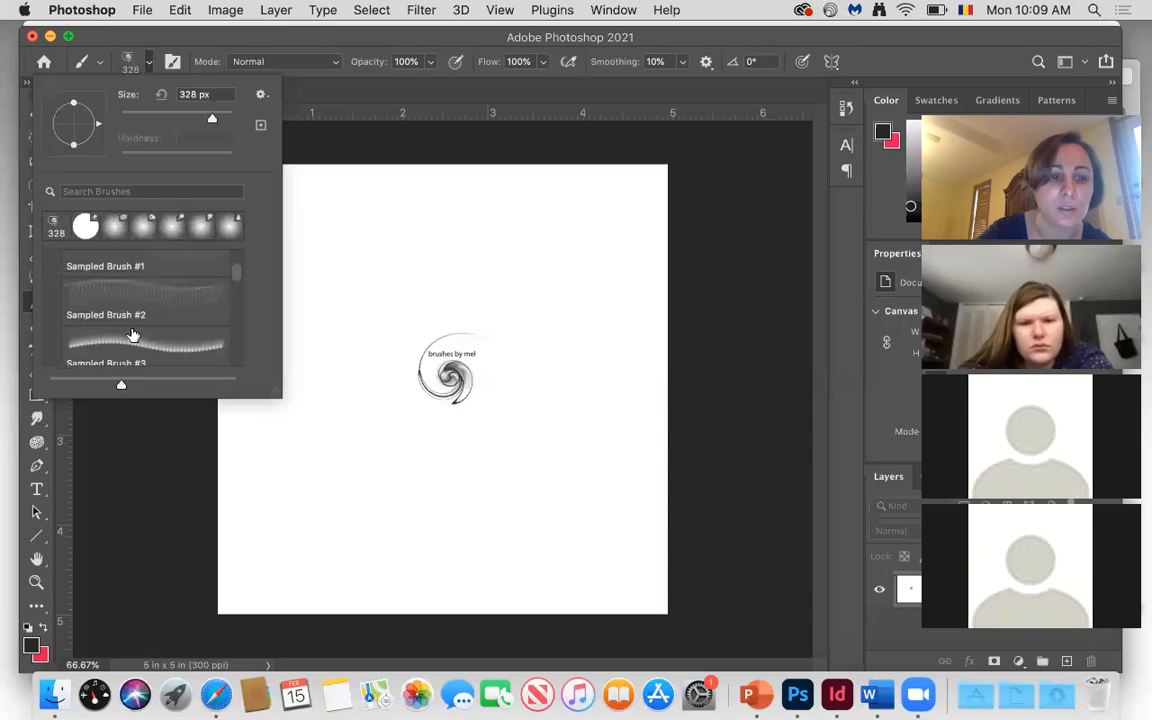
pyautogui.click(133, 338)
pyautogui.click(333, 520)
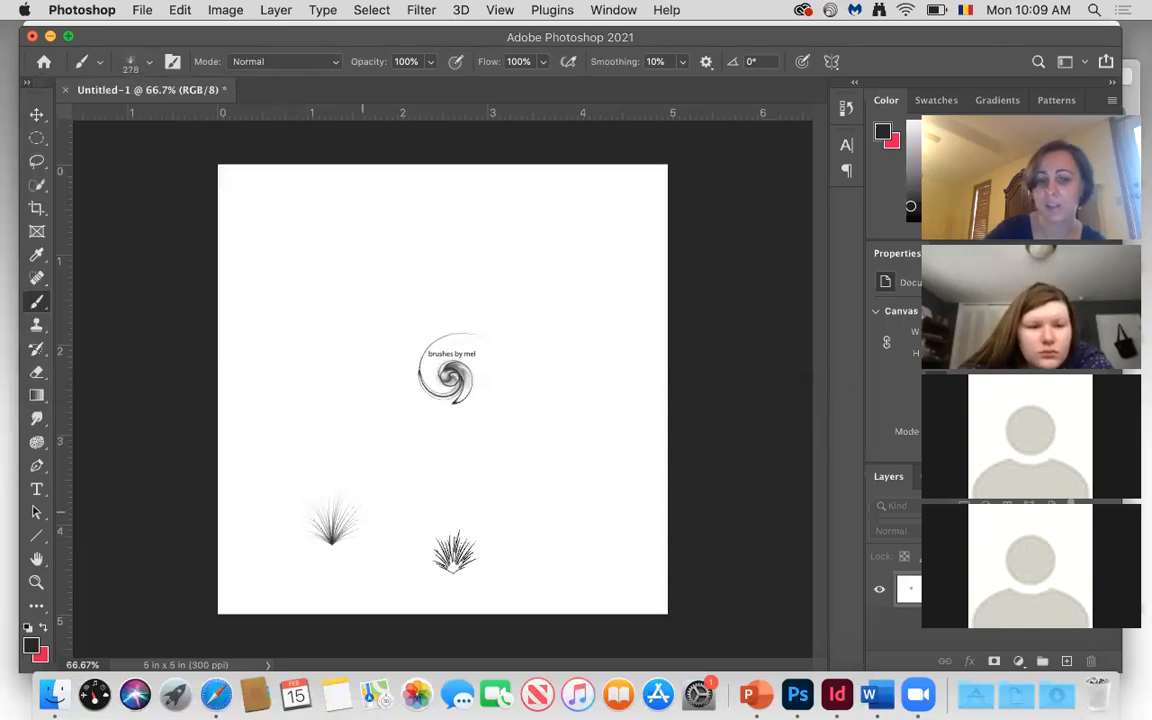
pyautogui.click(437, 545)
pyautogui.keyDown('shift'); pyautogui.click(597, 411); pyautogui.keyUp('shift')
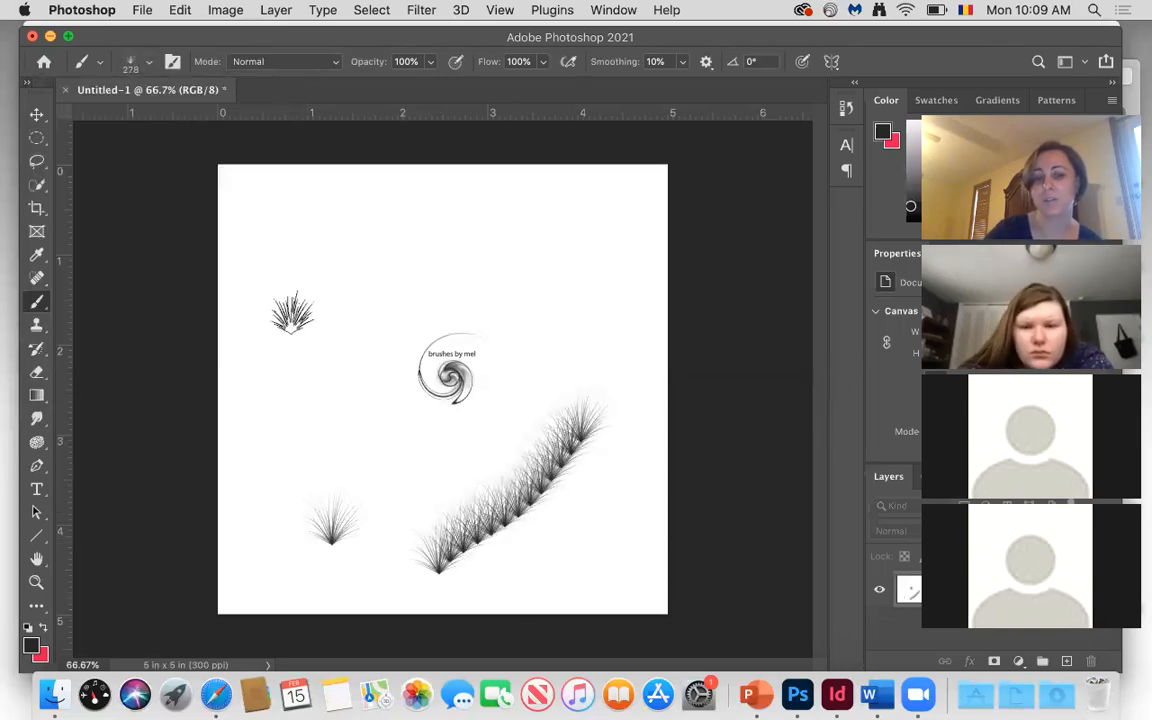
pyautogui.moveTo(287, 325); pyautogui.dragTo(485, 192)
pyautogui.moveTo(568, 245); pyautogui.dragTo(615, 200)
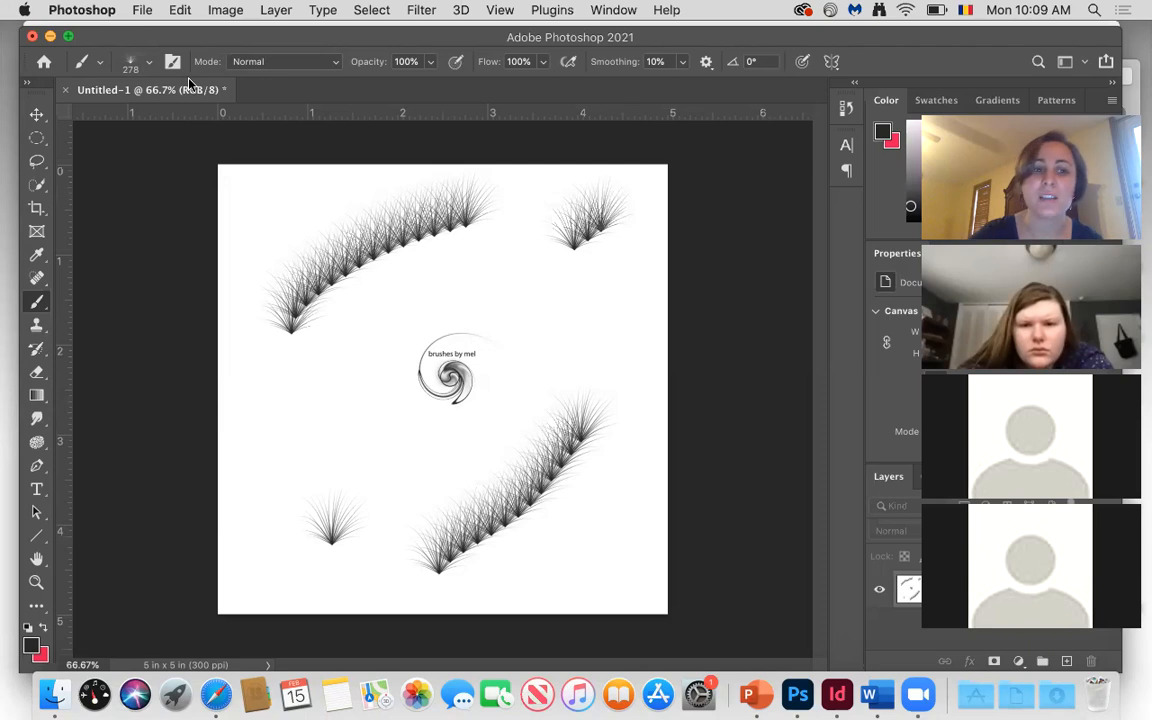
# Select Sampled Brush #4 from the Swirls and Seeds set and change the foreground color to a bright magenta.
pyautogui.click(150, 63)
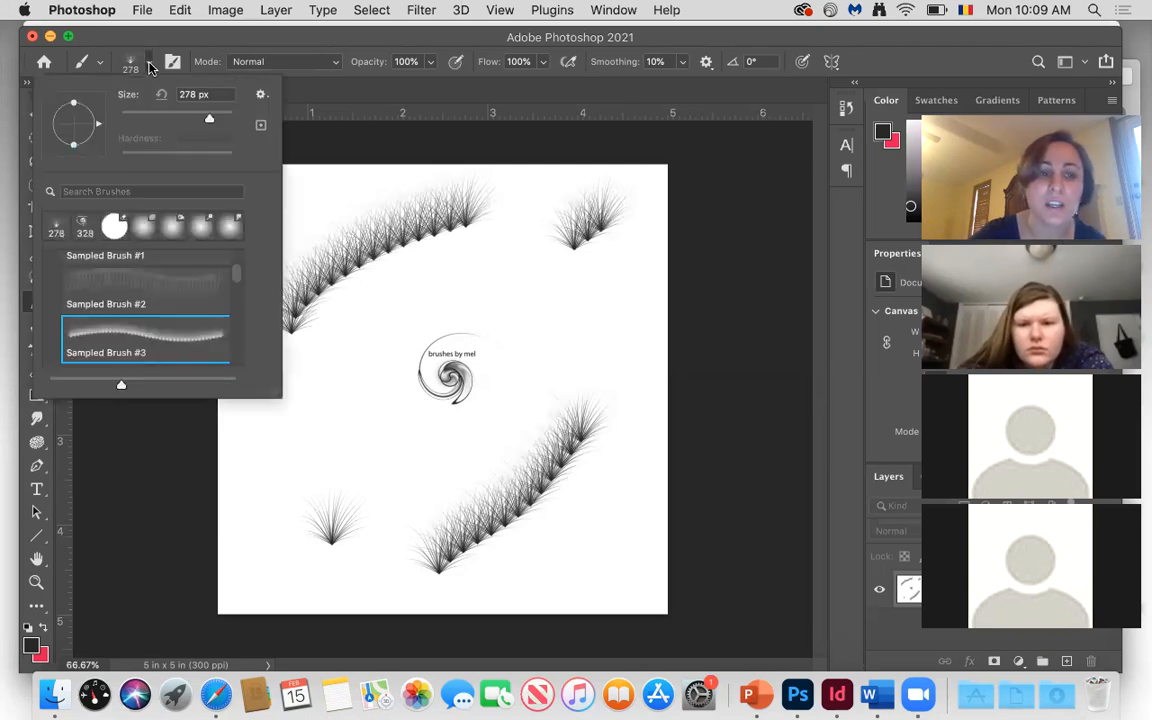
pyautogui.scroll(-2, 135, 317)
pyautogui.click(135, 317)
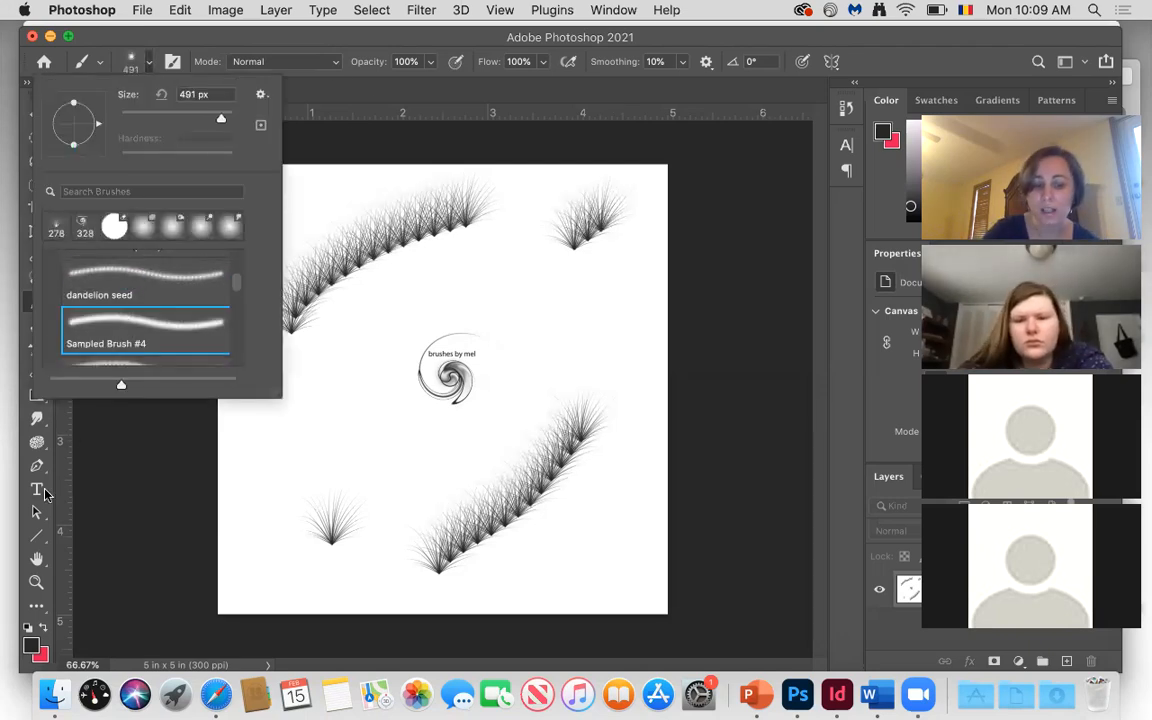
pyautogui.click(31, 645)
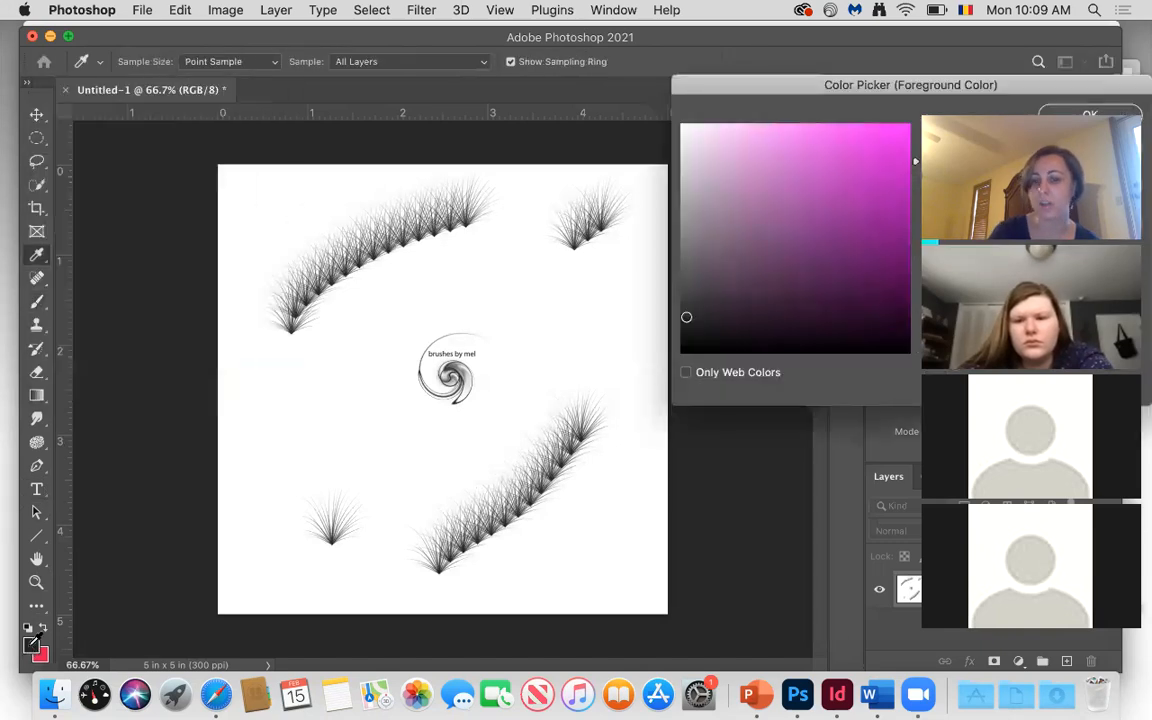
pyautogui.moveTo(884, 144); pyautogui.dragTo(883, 161)
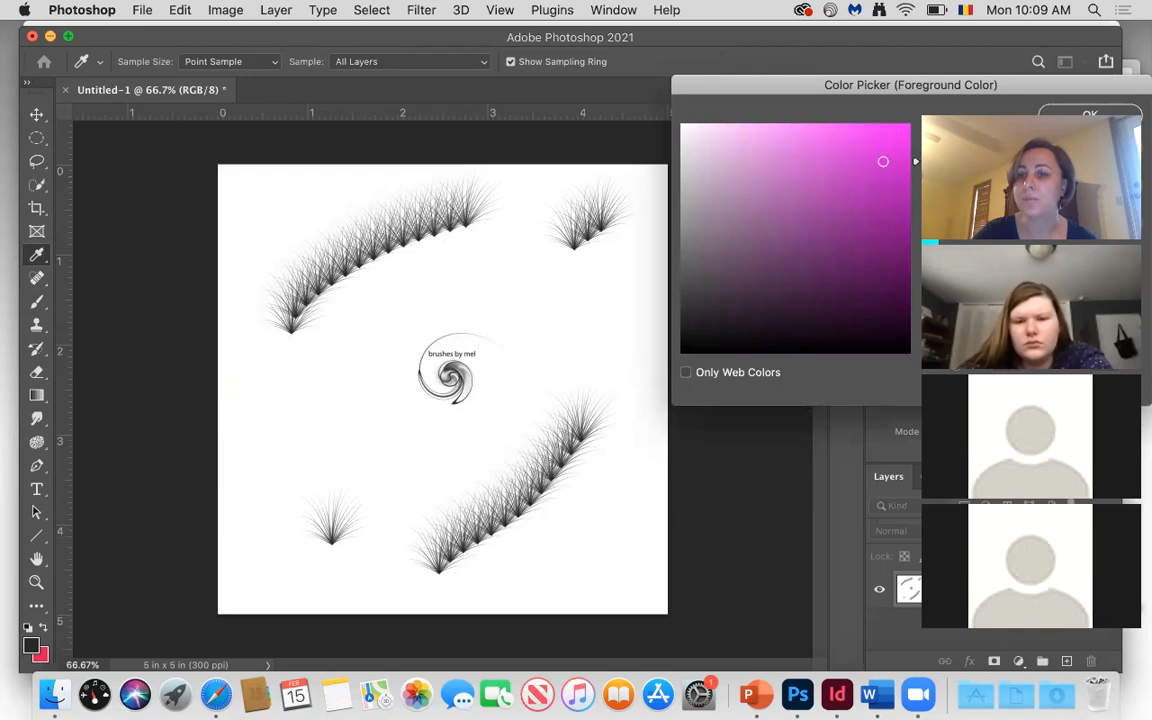
pyautogui.click(1091, 115)
# Paint a curved magenta stroke across the middle of the canvas and stamp four single bursts around it, two in the bottom corners.
pyautogui.moveTo(313, 388)
pyautogui.mouseDown()
pyautogui.moveTo(378, 420)
pyautogui.moveTo(527, 378)
pyautogui.mouseUp()
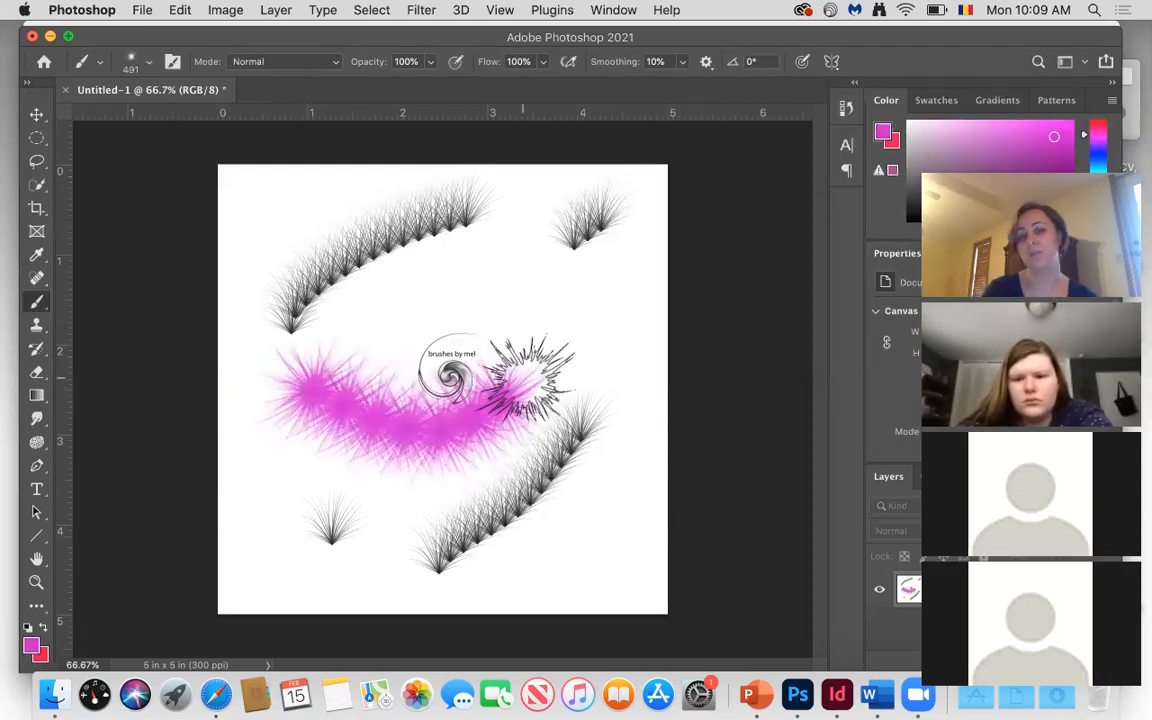
pyautogui.click(505, 290)
pyautogui.click(628, 340)
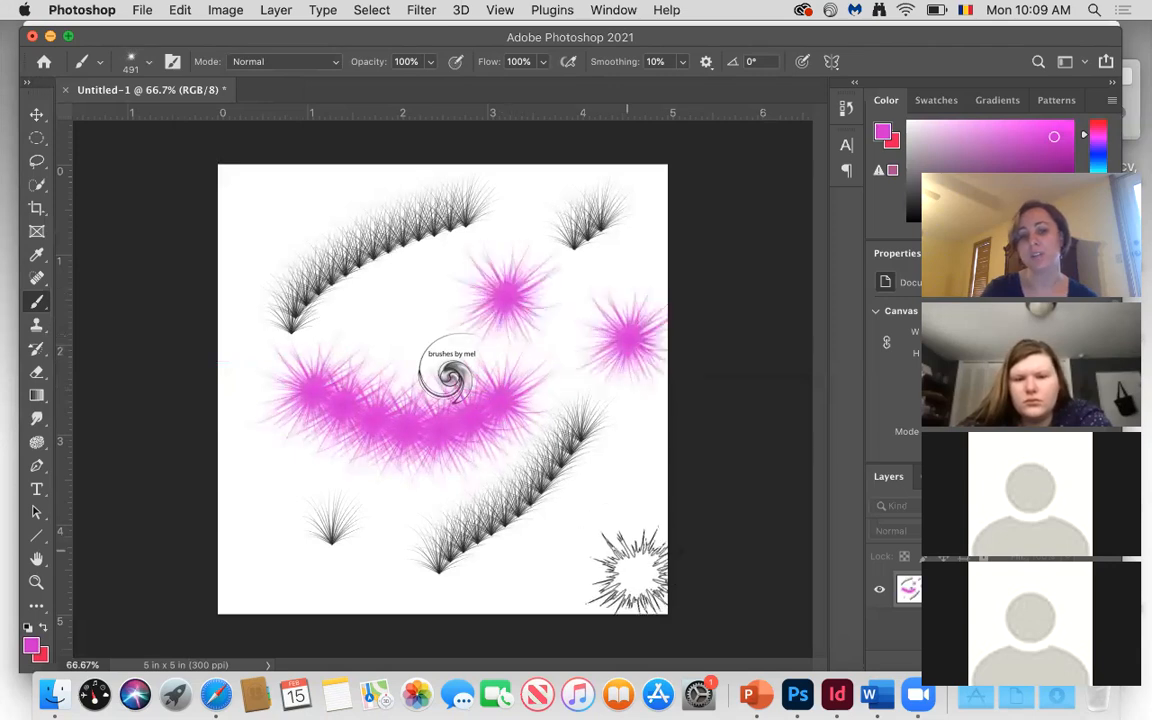
pyautogui.click(630, 570)
pyautogui.click(260, 578)
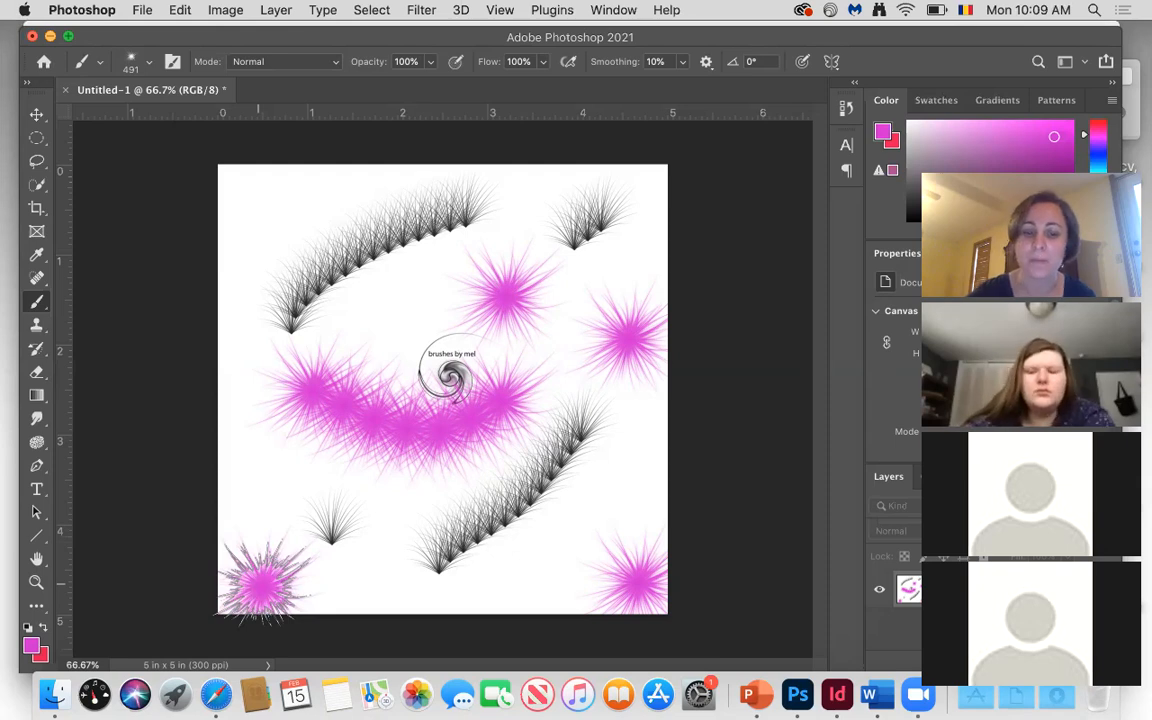
# Switch to Safari, close the download overlay and return to the Brusheezy brush listing.
pyautogui.click(216, 694)
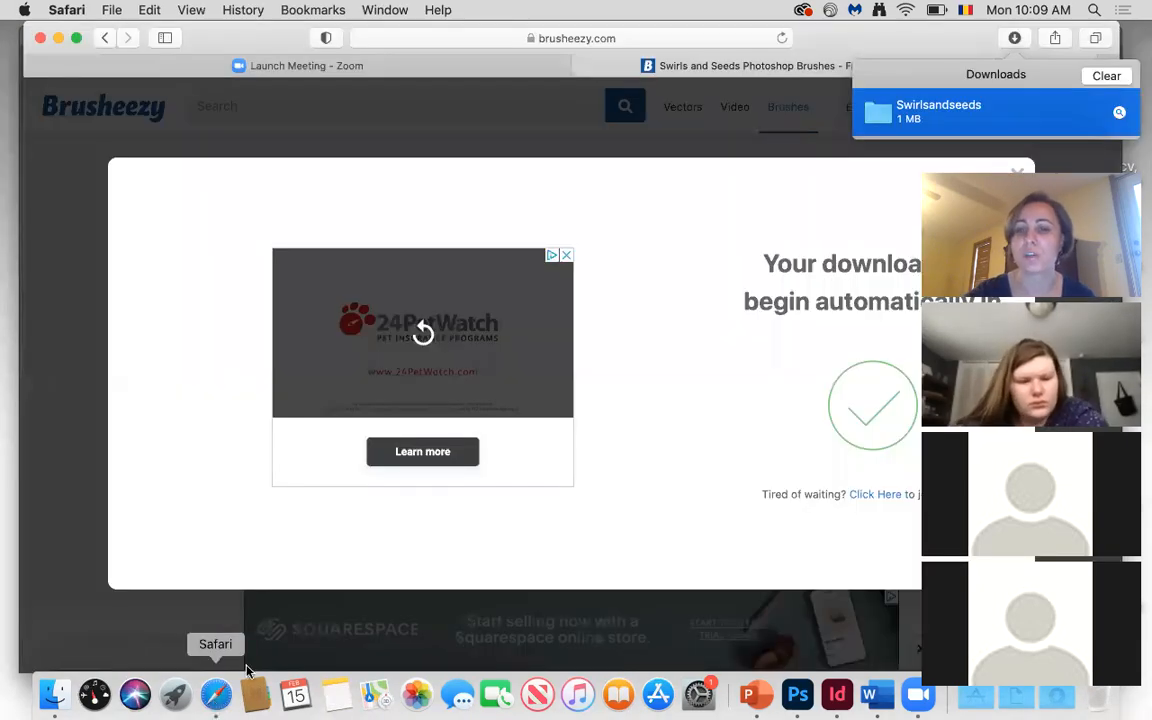
pyautogui.click(753, 157)
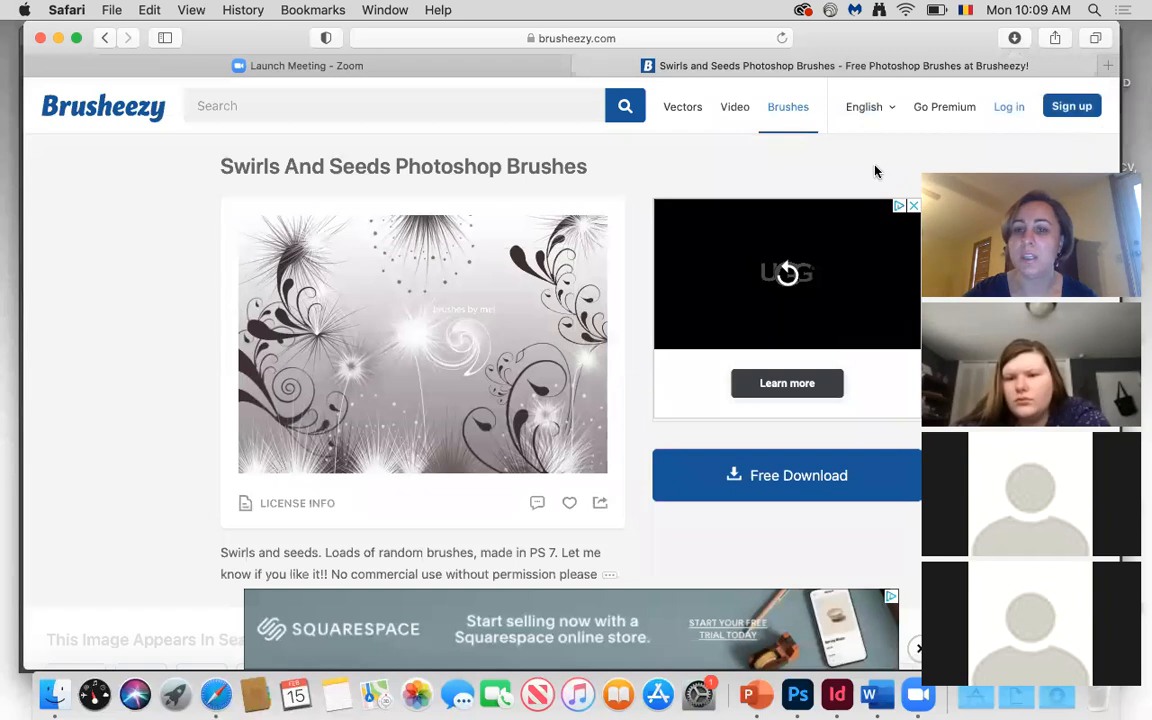
pyautogui.click(104, 38)
# Find the Glossy Blood Splatter brush set in the listing, download it for free and show the browser's recent downloads.
pyautogui.scroll(-3, 365, 420)
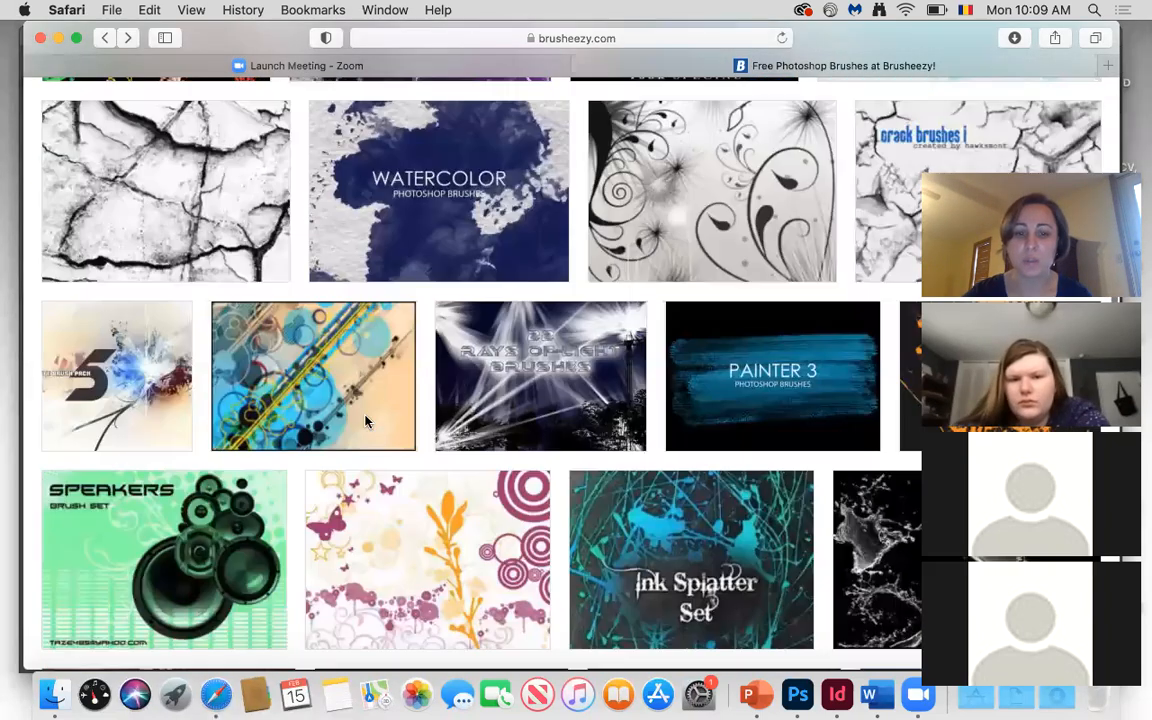
pyautogui.scroll(-8, 365, 422)
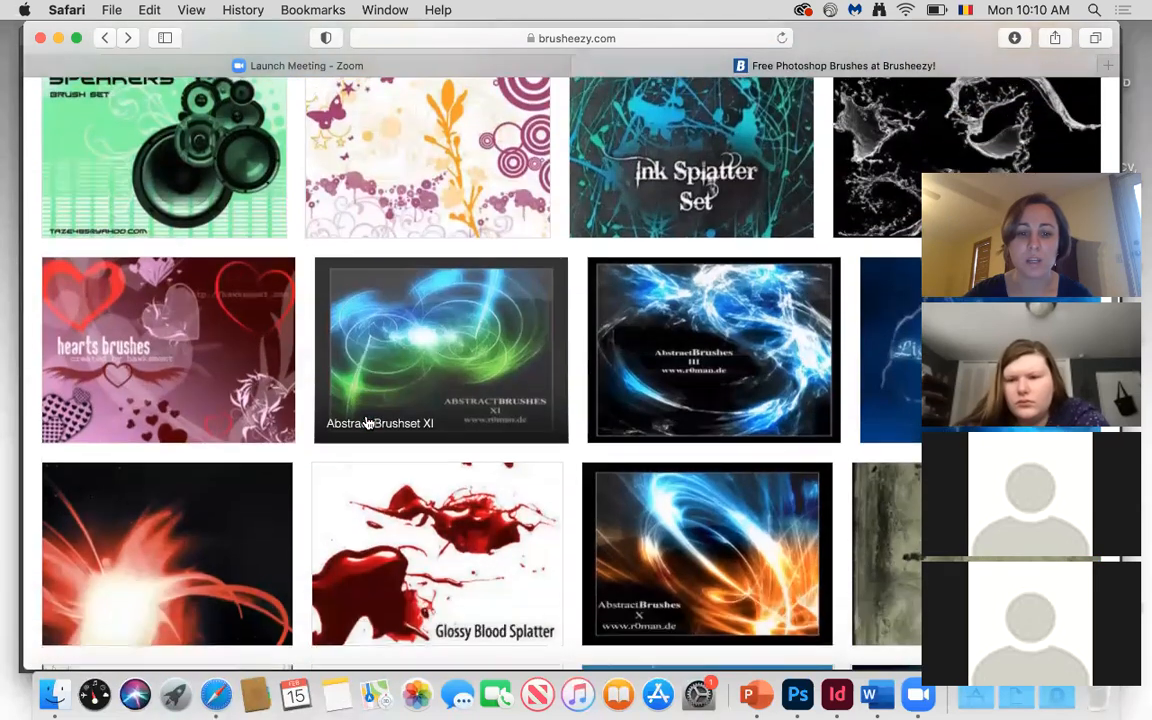
pyautogui.scroll(-2, 367, 423)
pyautogui.scroll(-2, 368, 423)
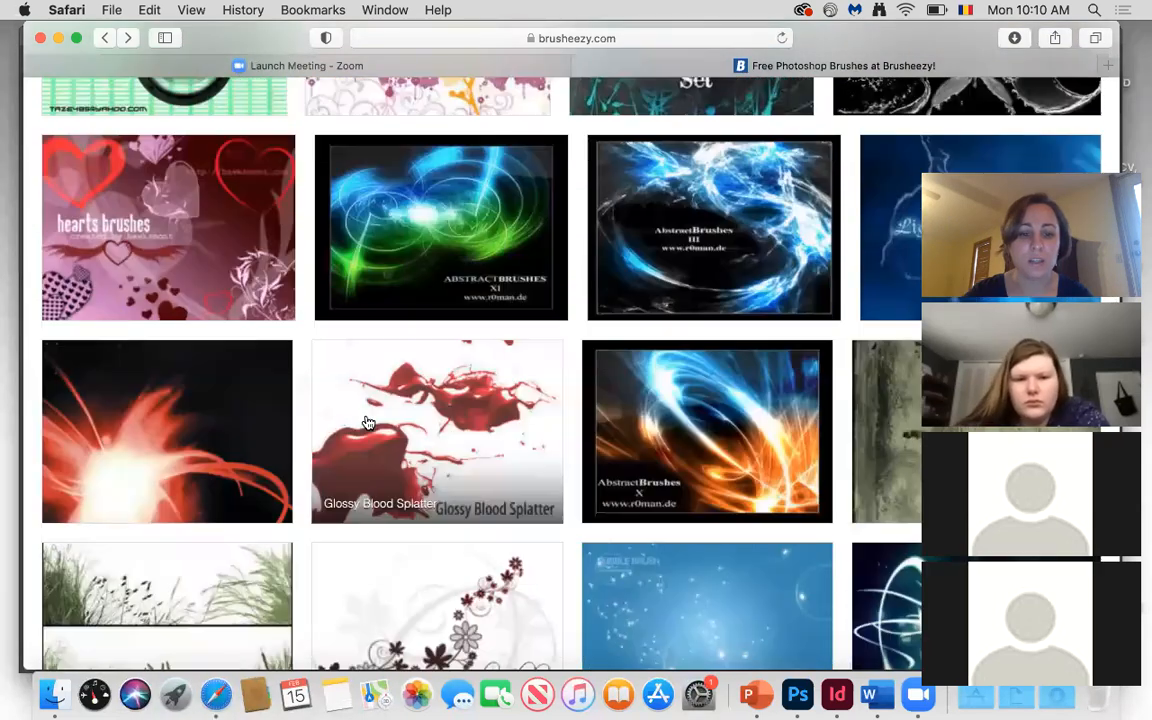
pyautogui.click(459, 446)
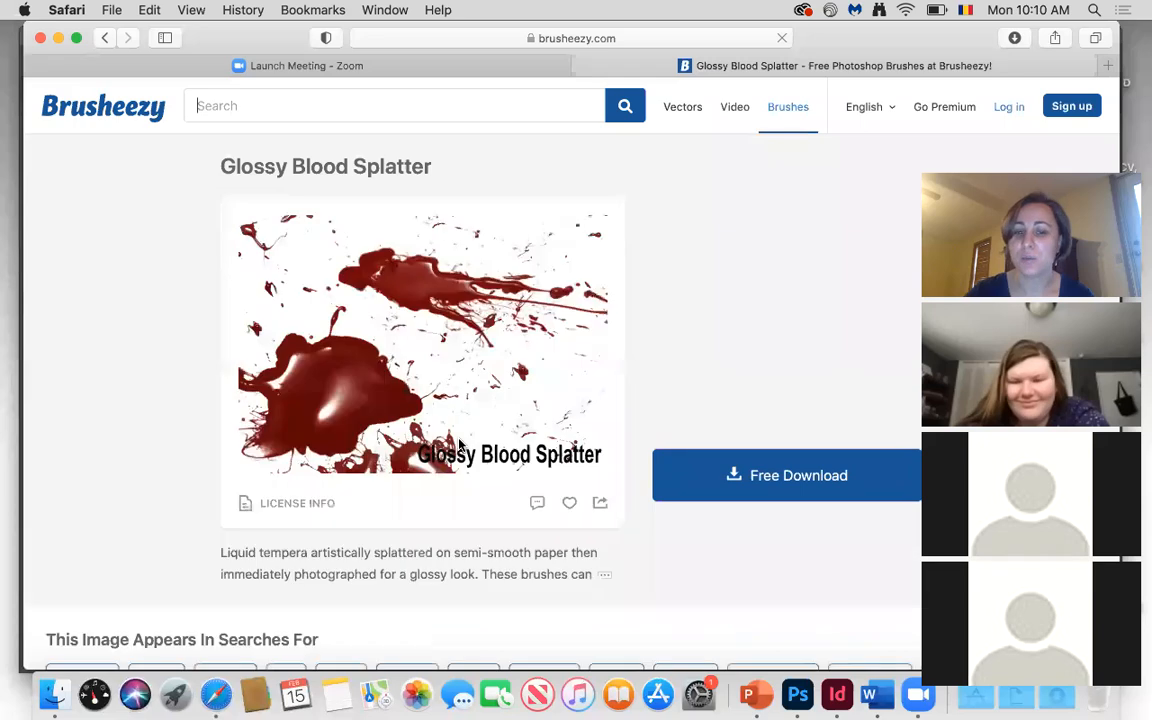
pyautogui.click(757, 479)
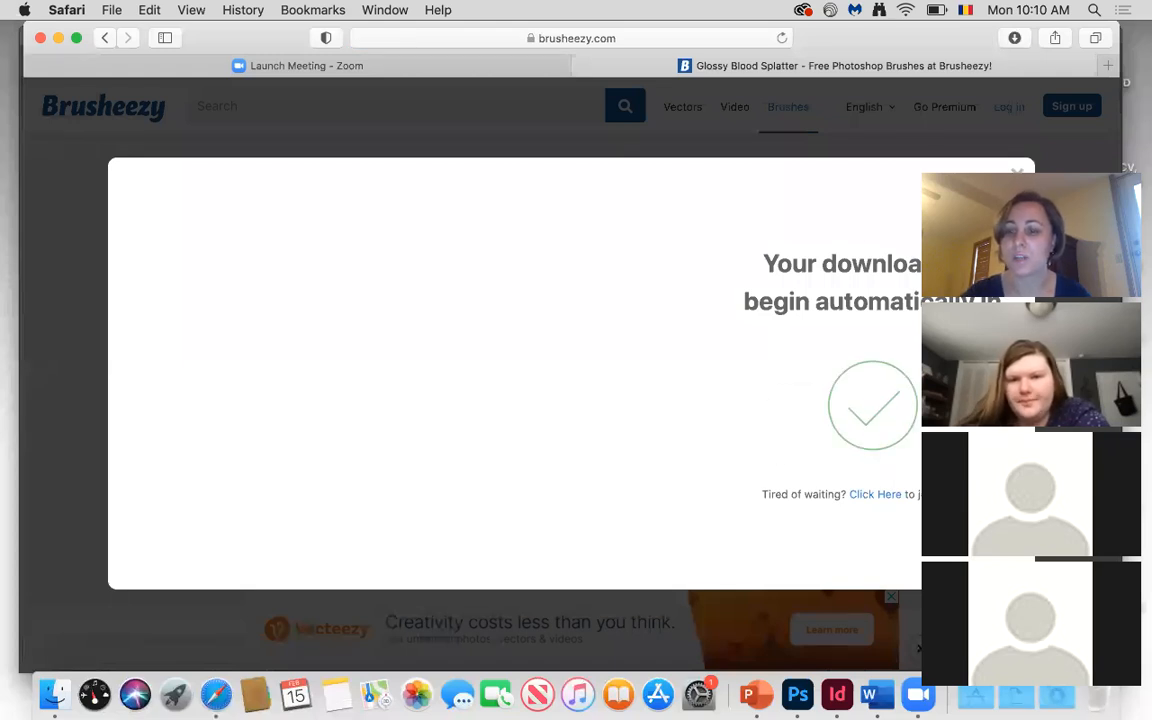
pyautogui.click(1060, 698)
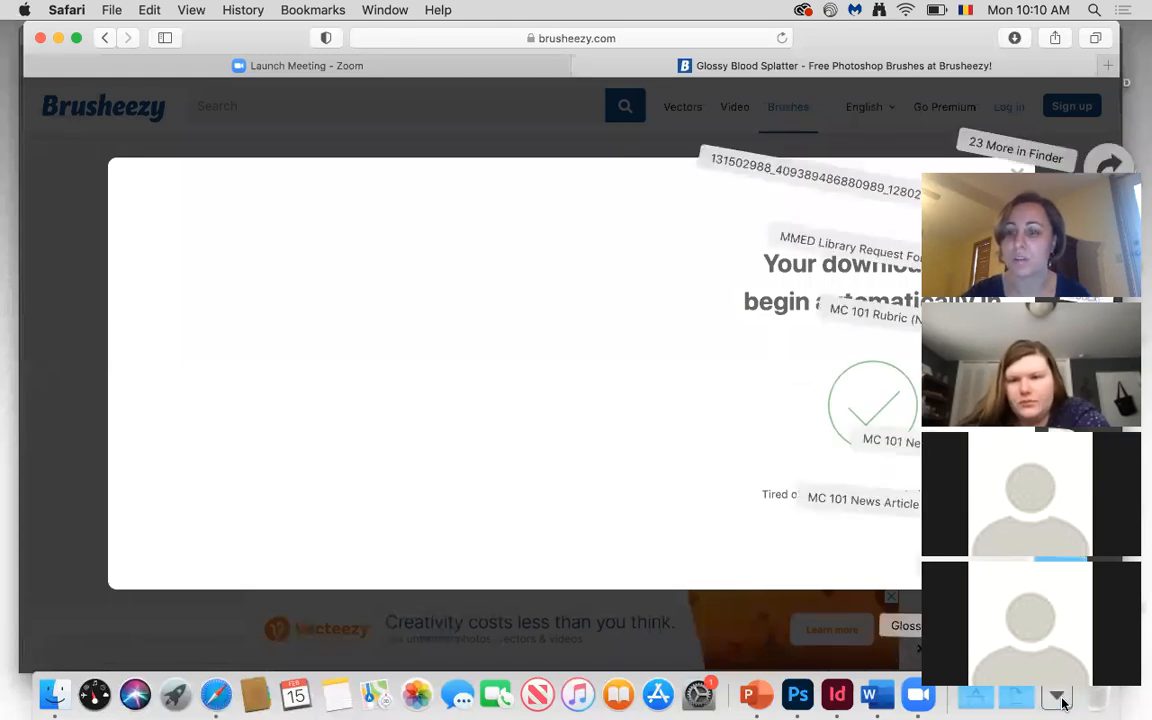
pyautogui.click(1015, 38)
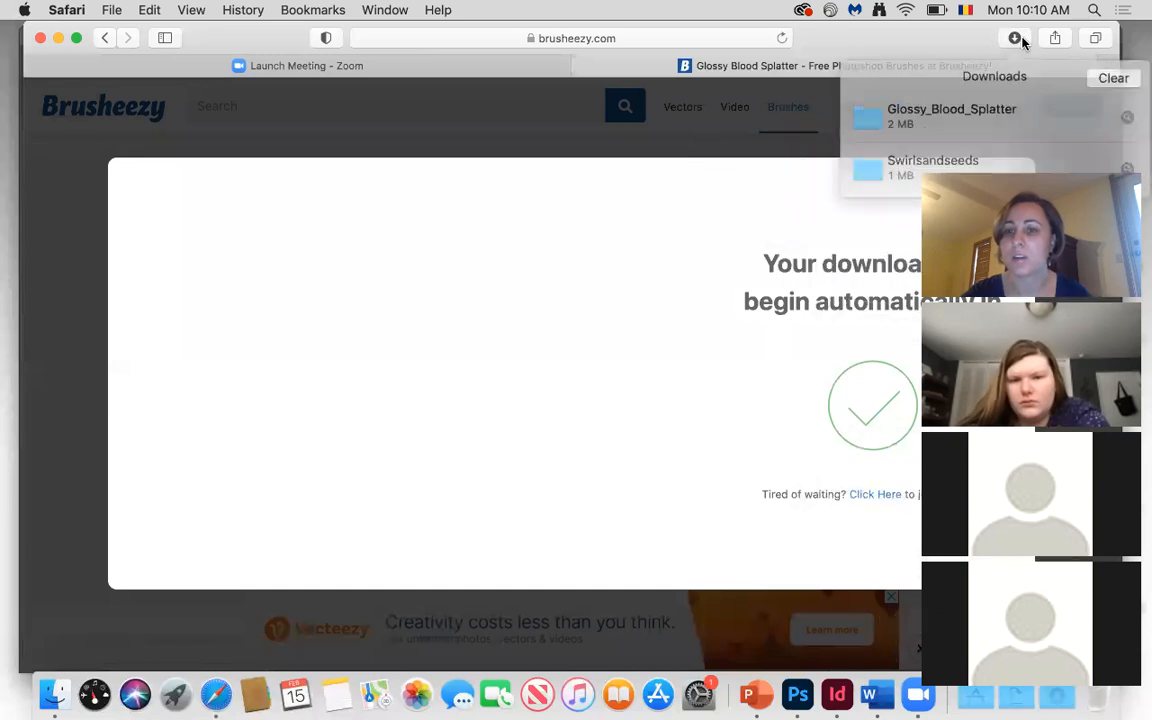
# Open the downloaded Glossy_Blood_Splatter folder and load its .abr brush file into Photoshop.
pyautogui.doubleClick(883, 114)
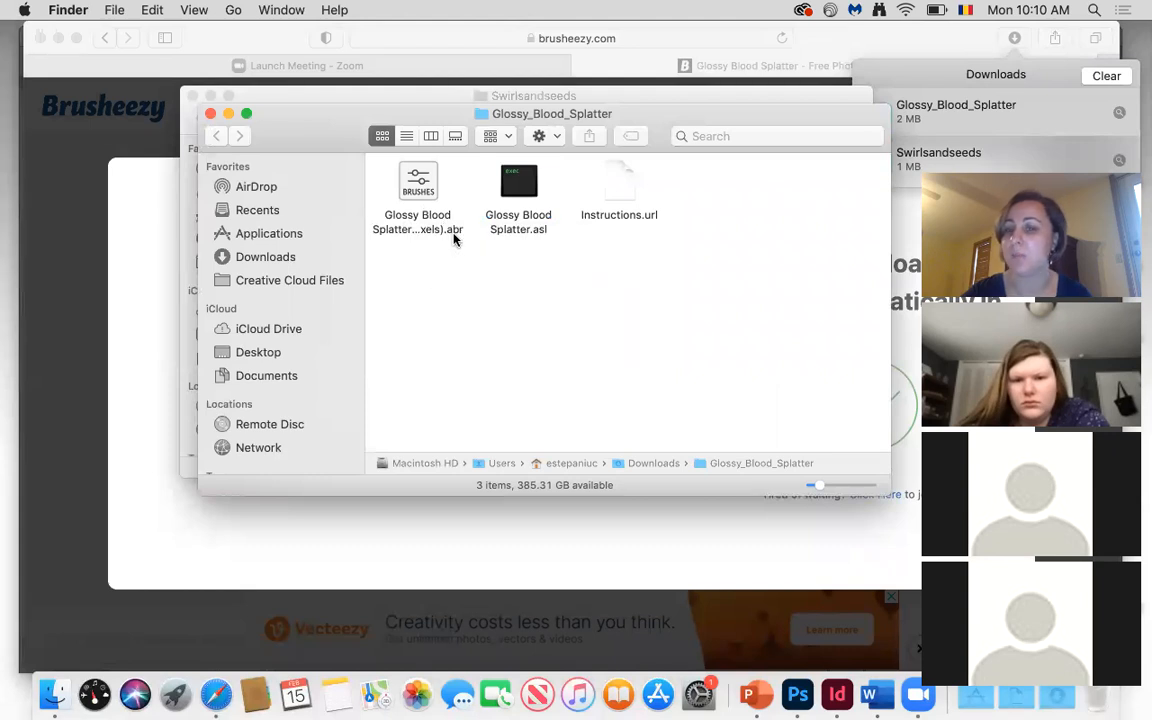
pyautogui.doubleClick(420, 185)
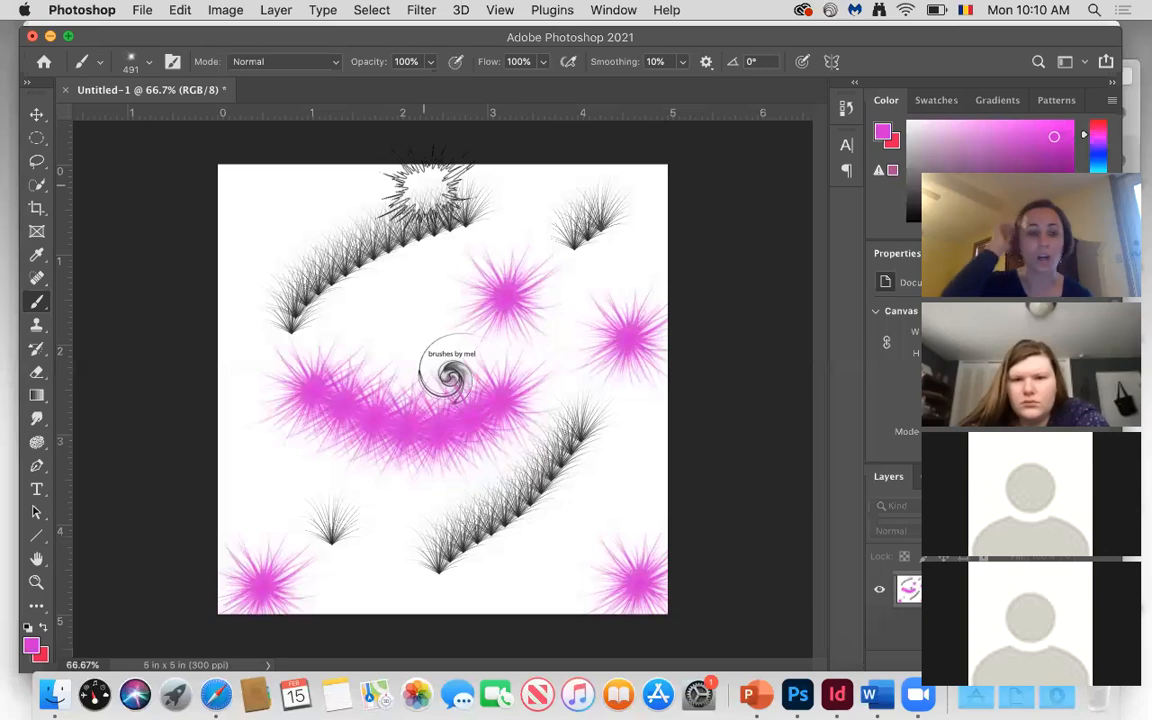
# Select brush 5 from the Glossy Blood Splatter set and stamp one magenta splatter above the middle of the canvas.
pyautogui.click(148, 66)
pyautogui.scroll(-10, 161, 345)
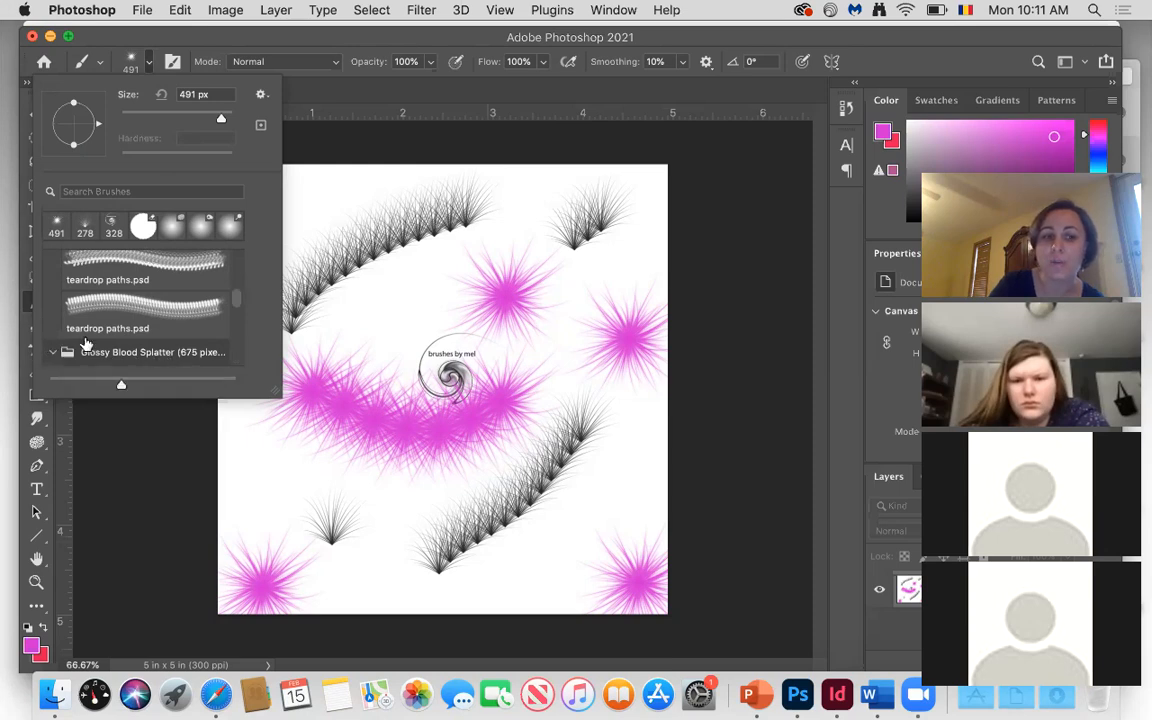
pyautogui.click(110, 340)
pyautogui.scroll(-5, 111, 333)
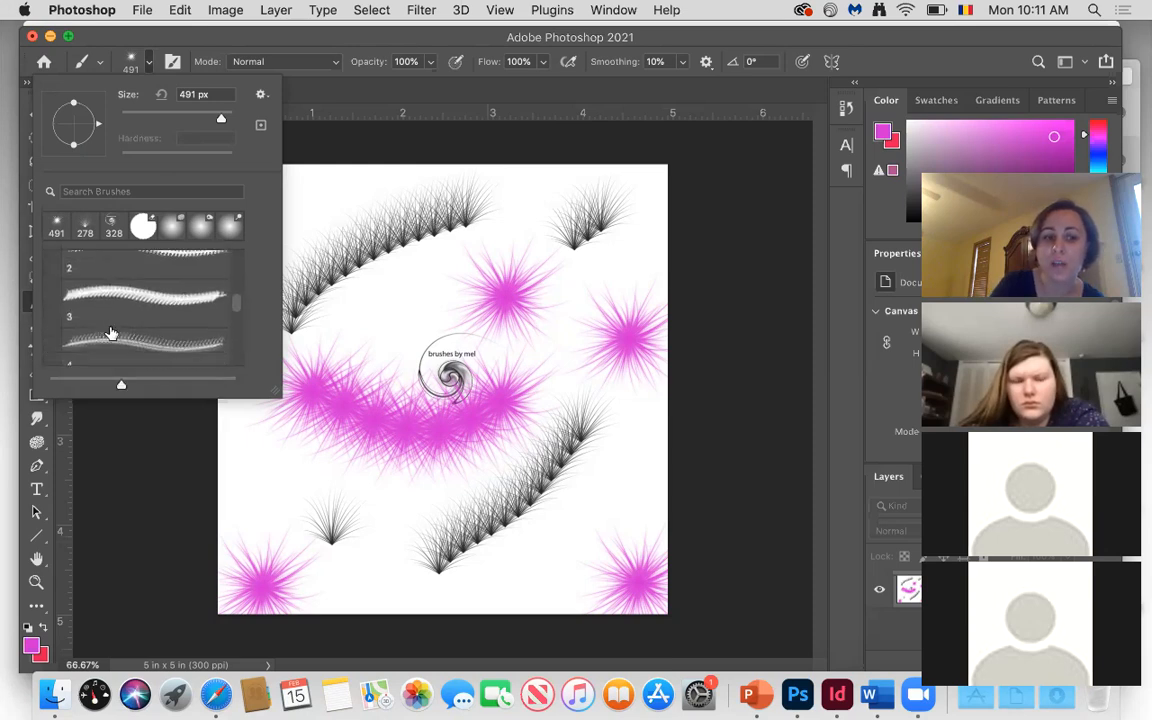
pyautogui.click(136, 327)
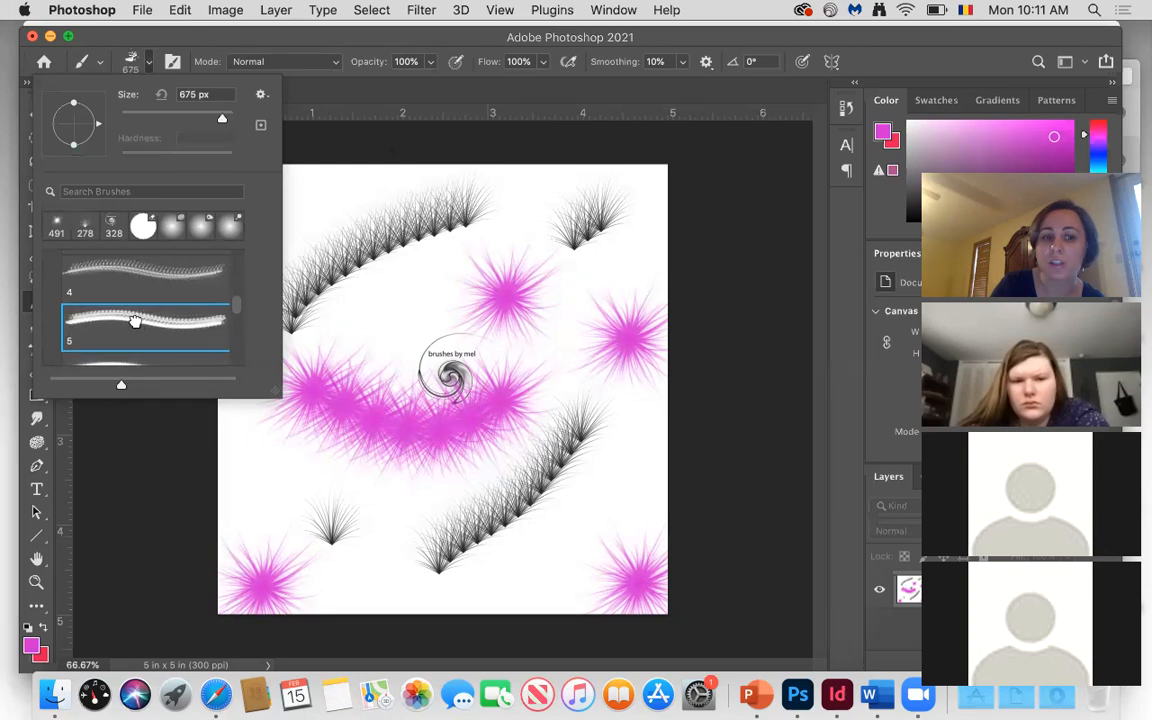
pyautogui.click(410, 310)
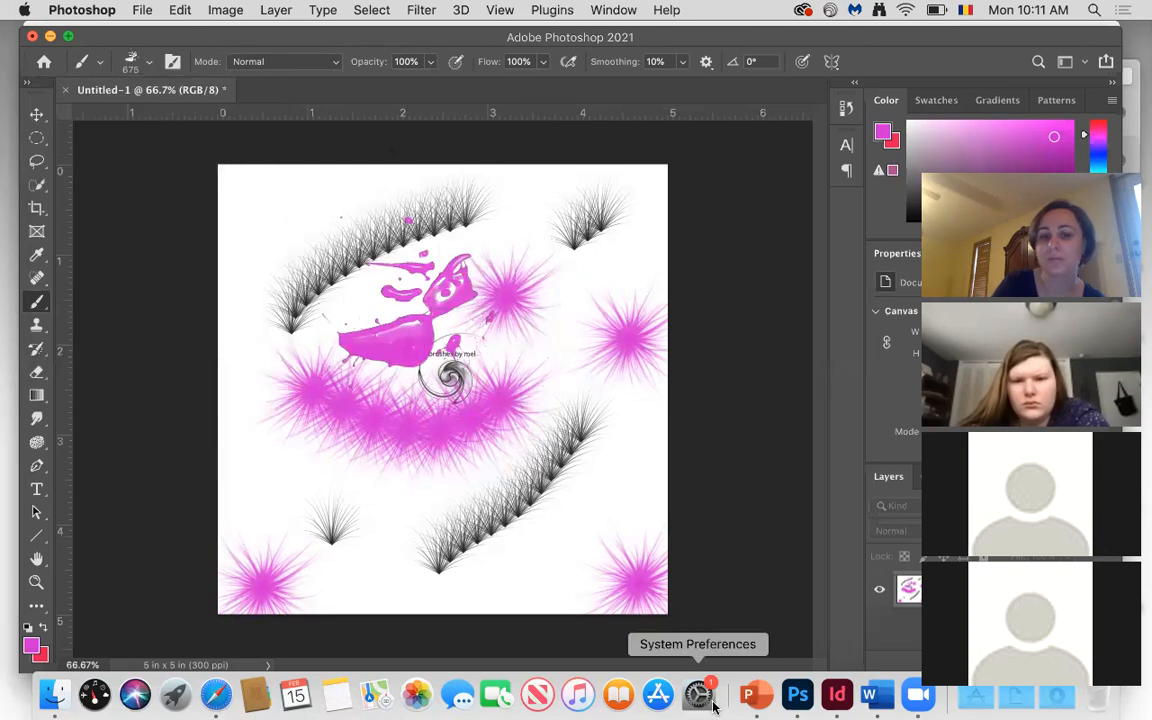
# Change the foreground color to red and stamp red splatters in the canvas's lower corners and right of the magenta splatter.
pyautogui.click(28, 647)
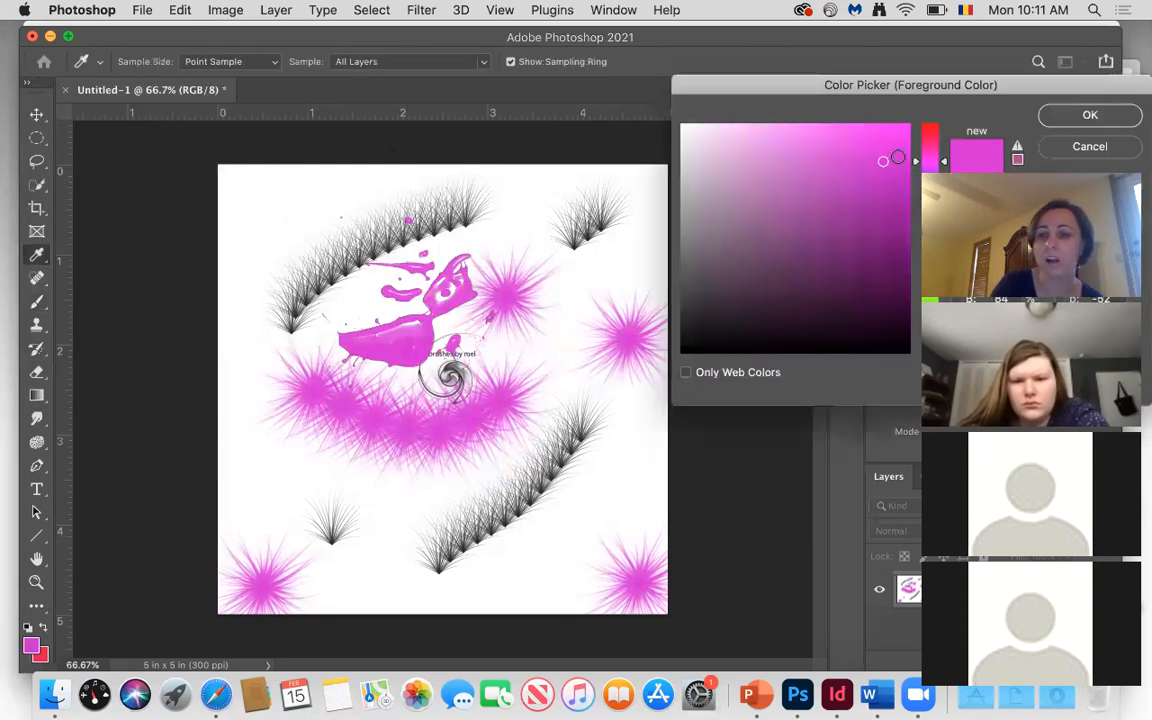
pyautogui.click(929, 131)
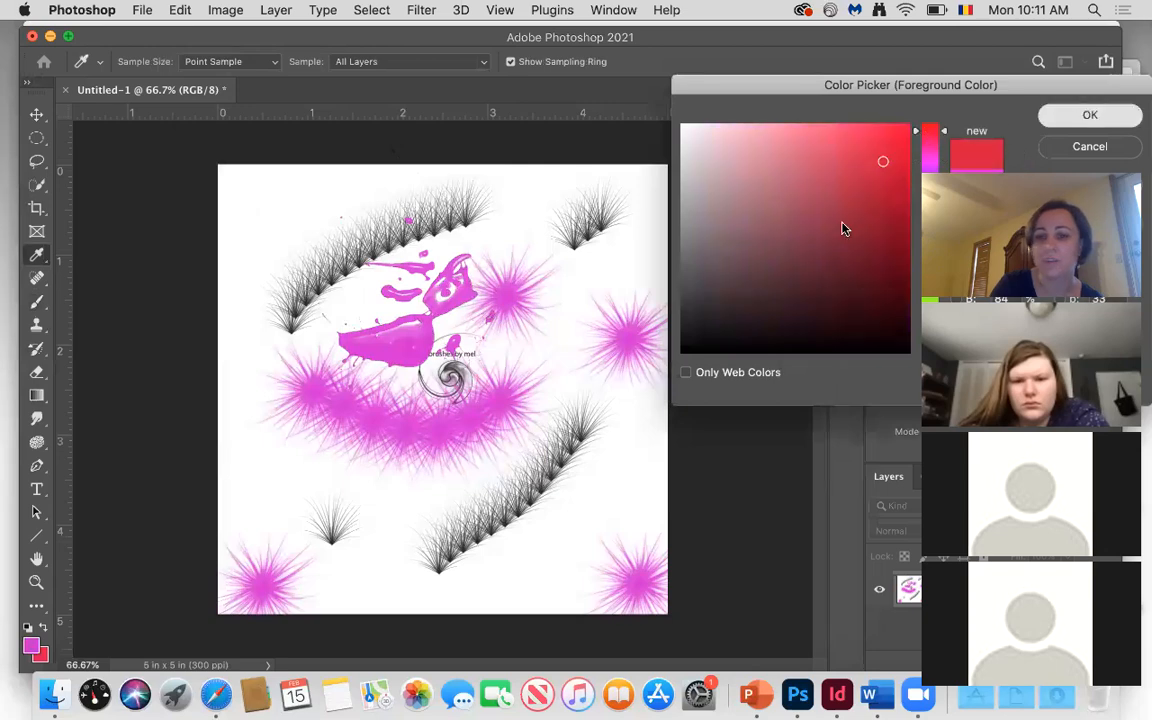
pyautogui.press('Return')
pyautogui.click(570, 520)
pyautogui.click(318, 515)
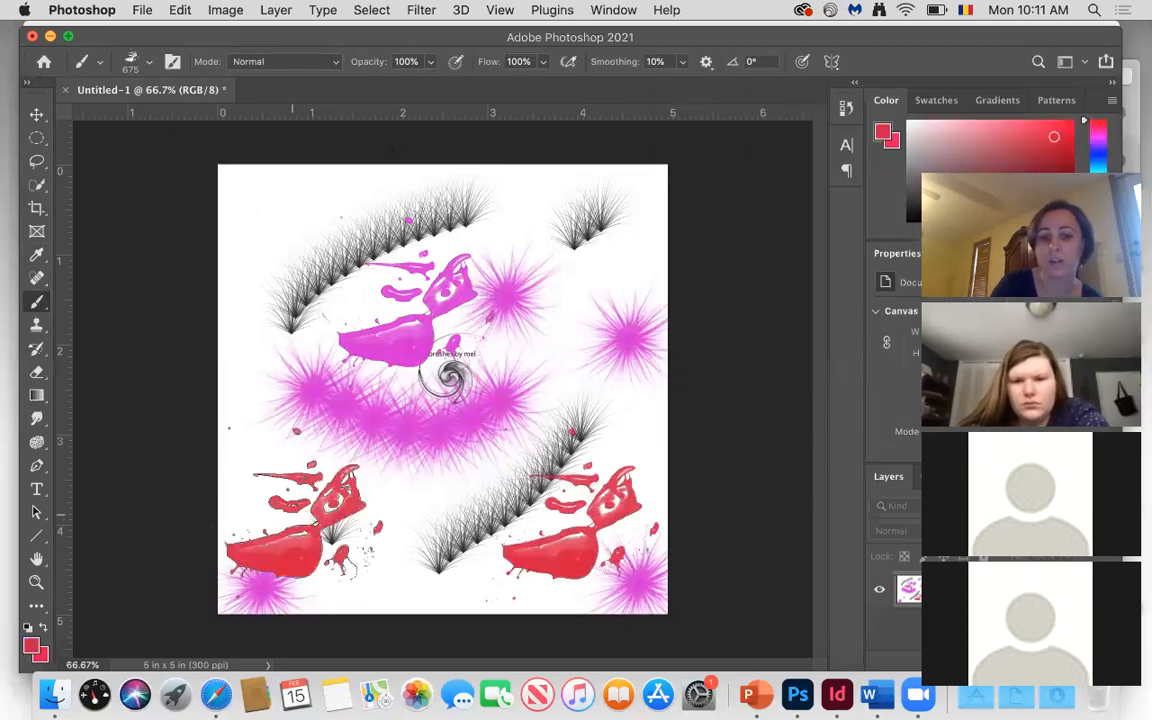
pyautogui.click(555, 330)
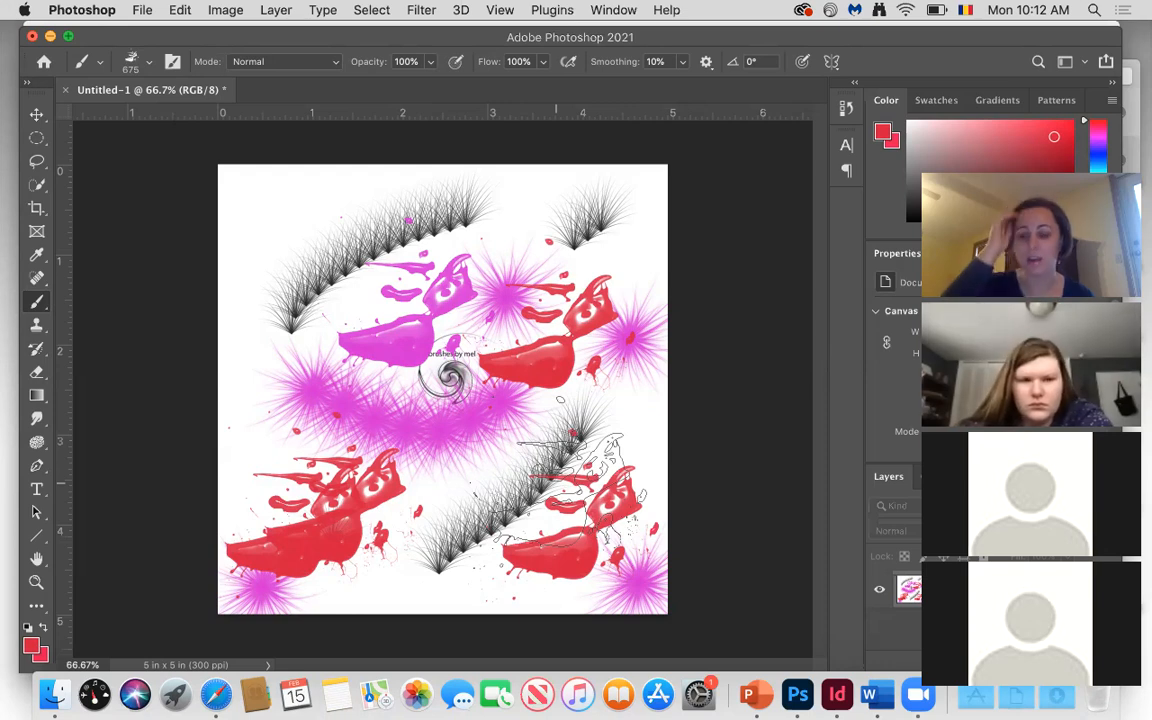
pyautogui.press('super+z')
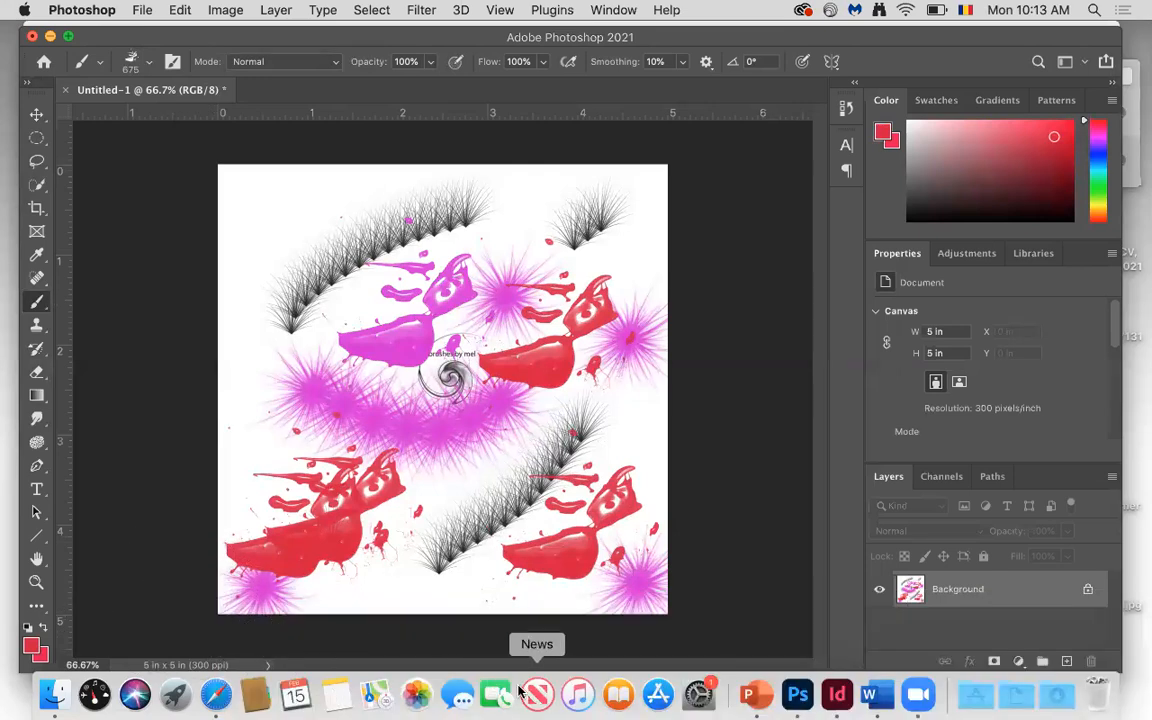
# Switch to Safari and go to the website 1001freefonts.com.
pyautogui.click(215, 698)
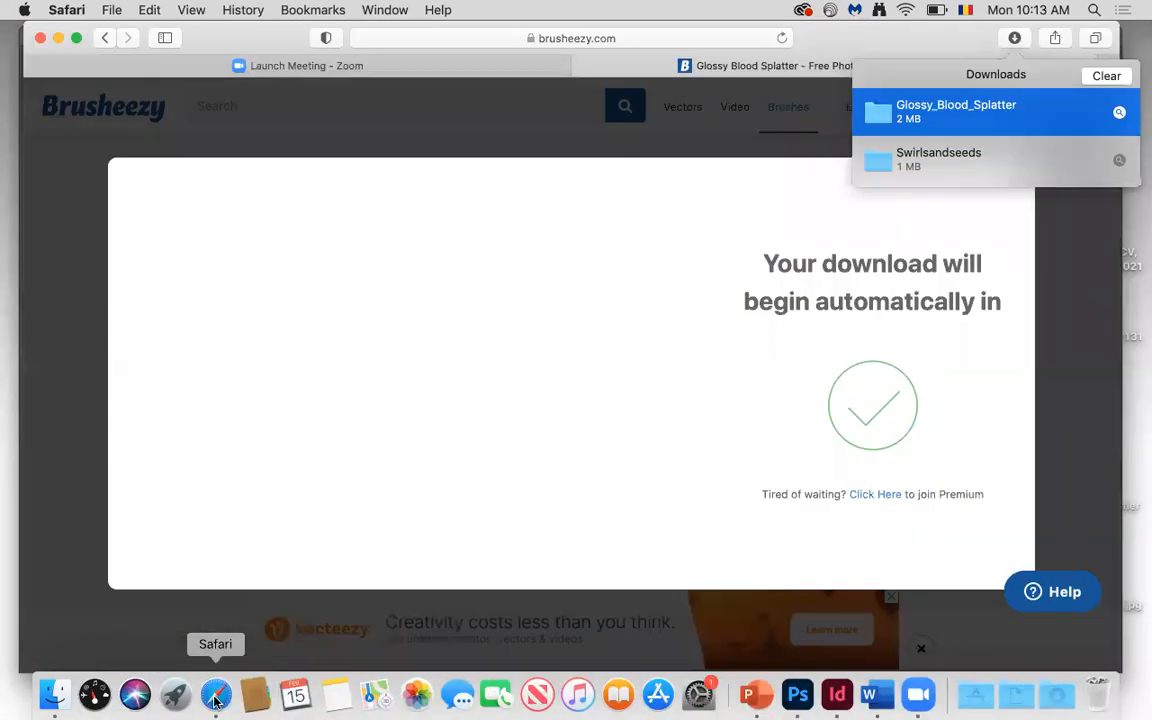
pyautogui.click(657, 37)
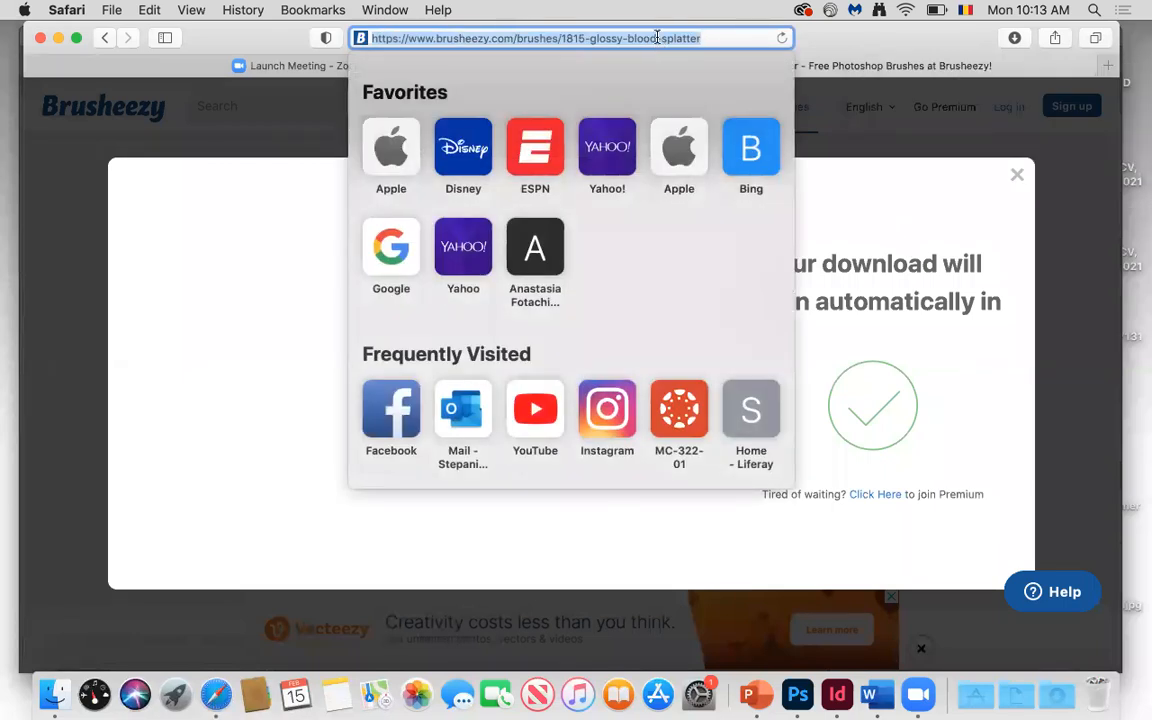
pyautogui.press('BackSpace')
pyautogui.write('1001')
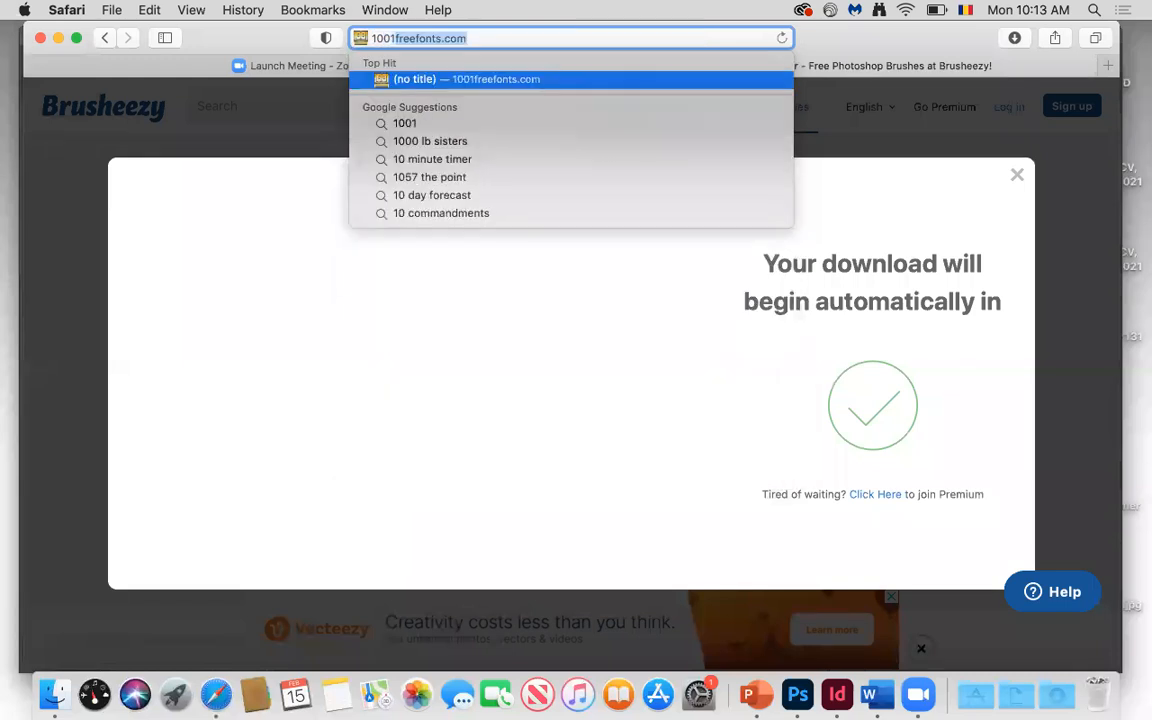
pyautogui.press('Right')
pyautogui.write('/')
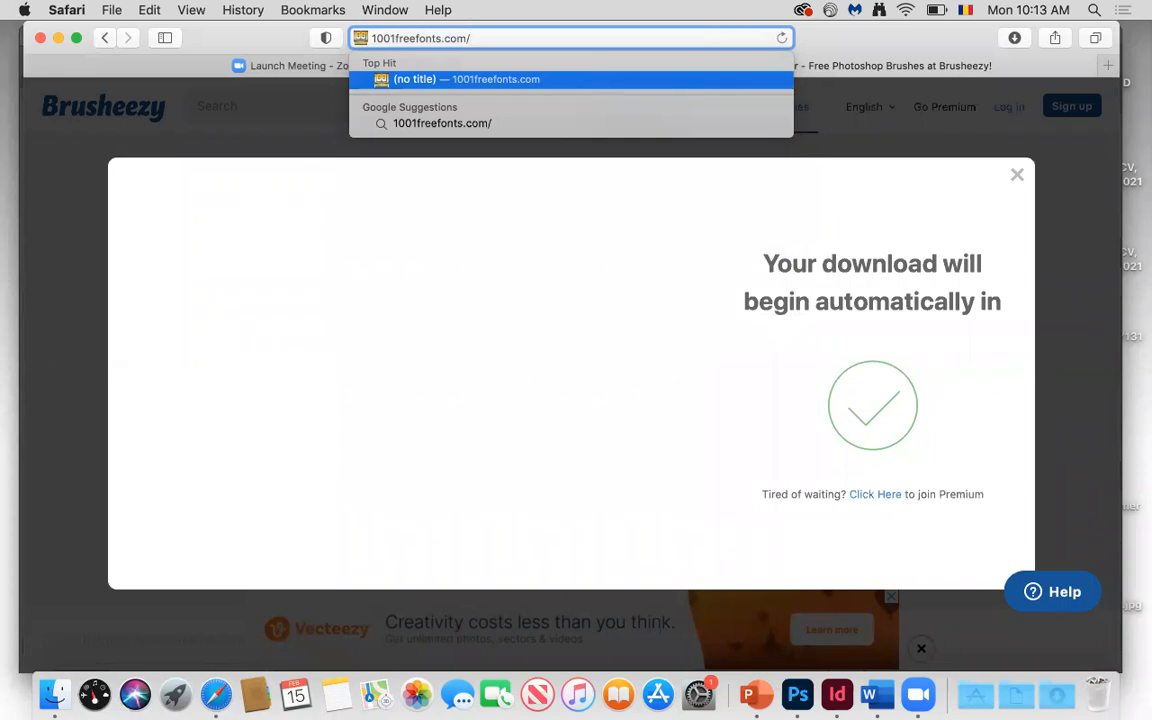
pyautogui.press('Return')
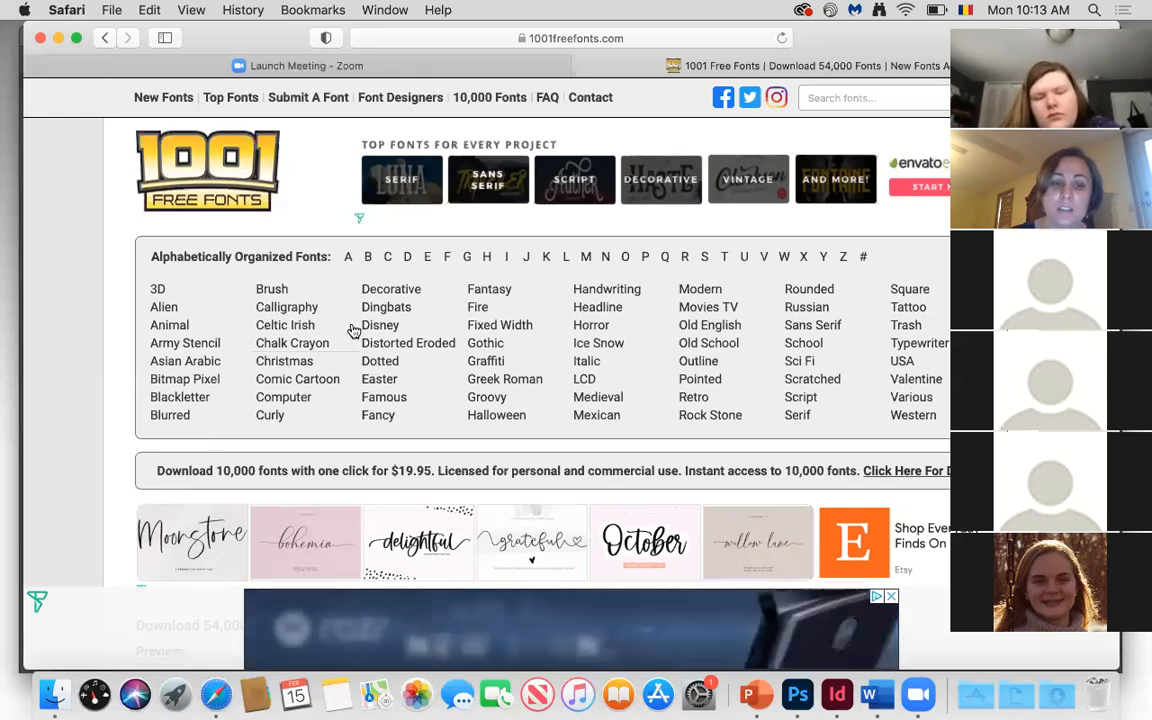
# Open the Decorative font category, look through its first page and go to page 5.
pyautogui.click(398, 289)
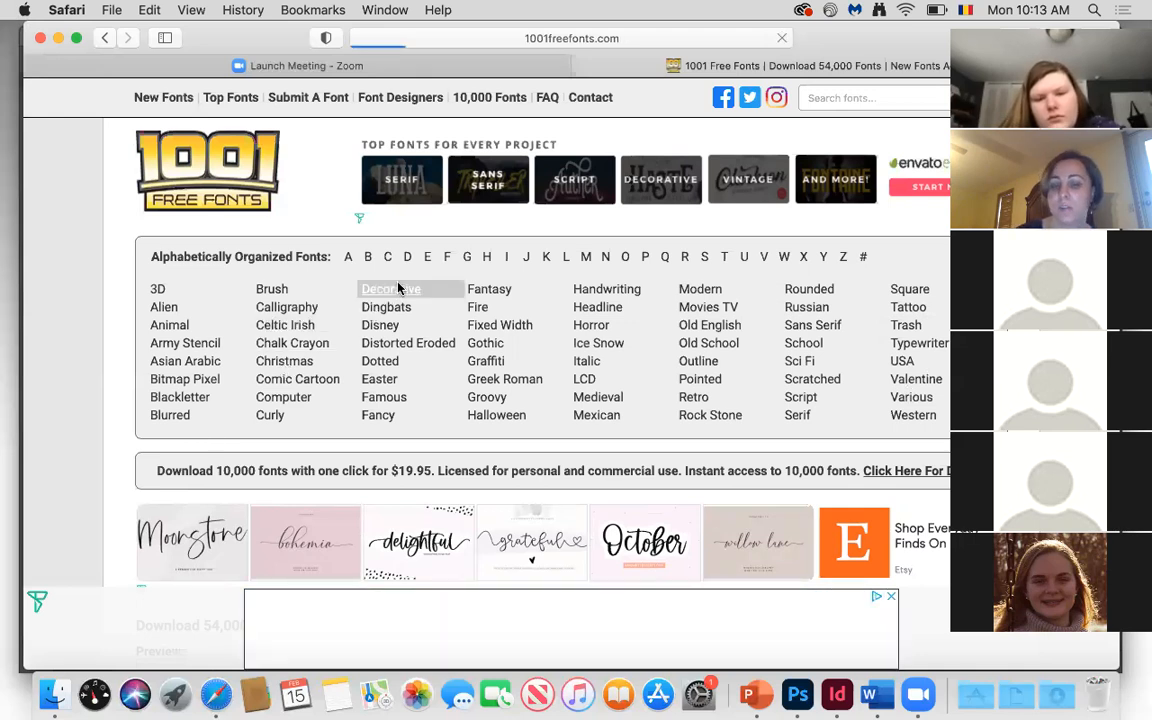
pyautogui.scroll(-5, 429, 424)
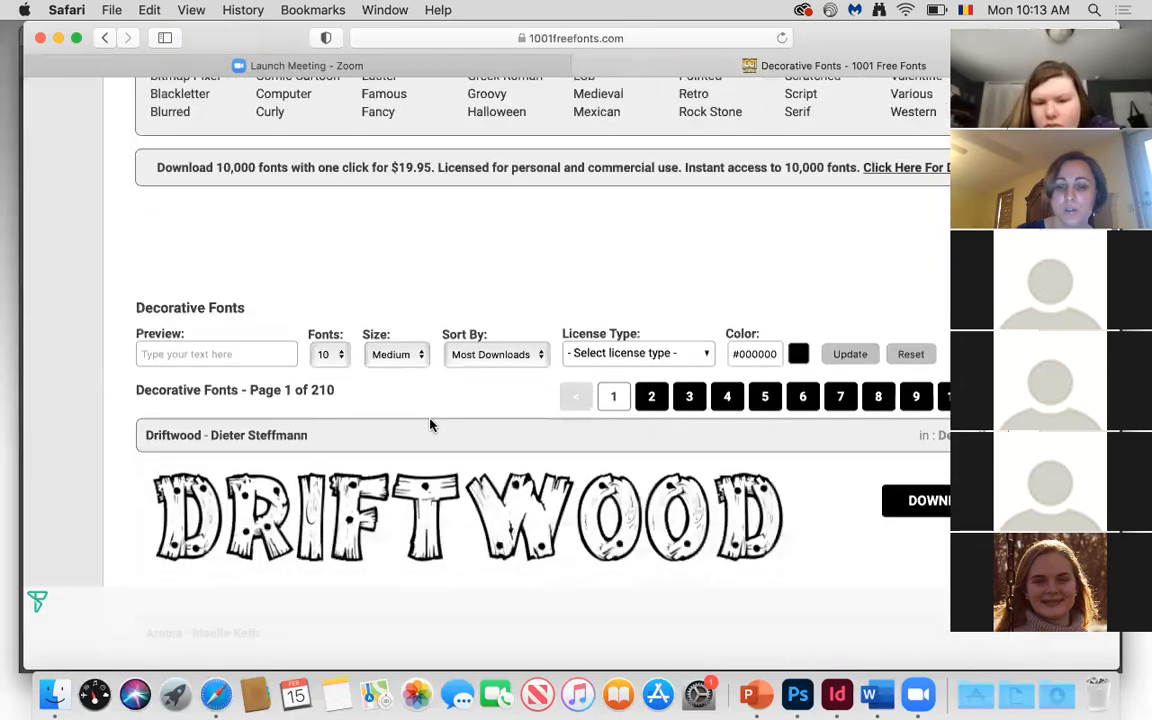
pyautogui.scroll(-10, 430, 425)
pyautogui.scroll(-10, 432, 420)
pyautogui.scroll(-10, 432, 420)
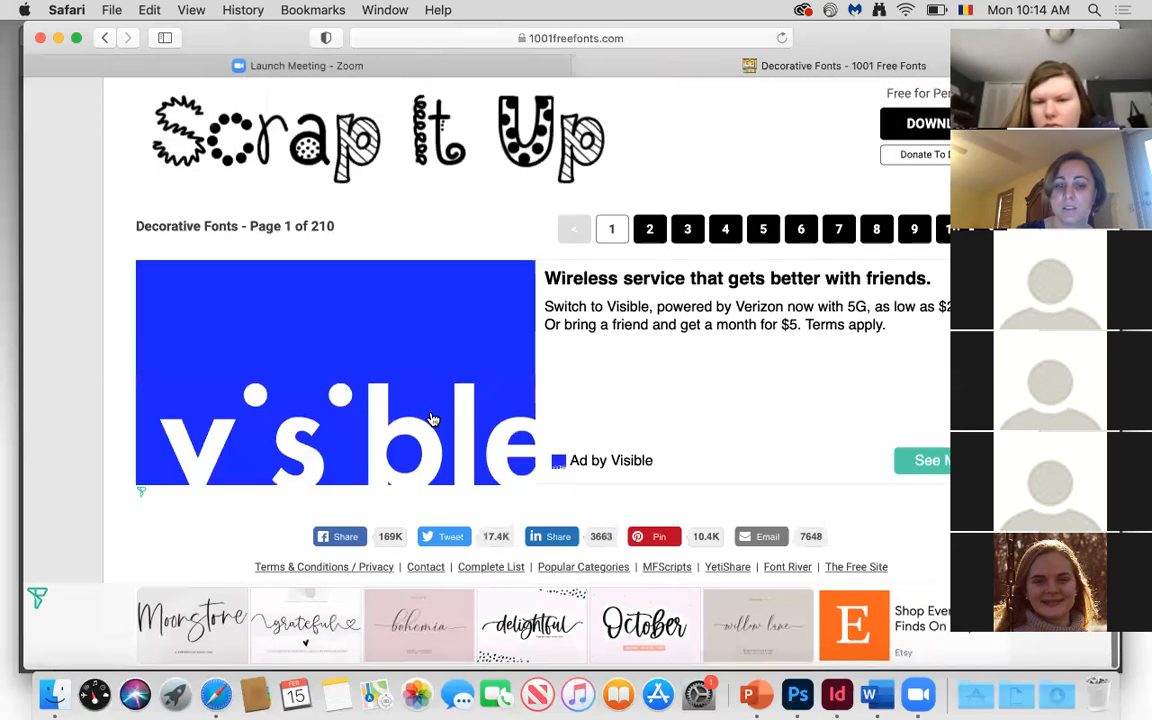
pyautogui.scroll(2, 435, 422)
pyautogui.click(765, 365)
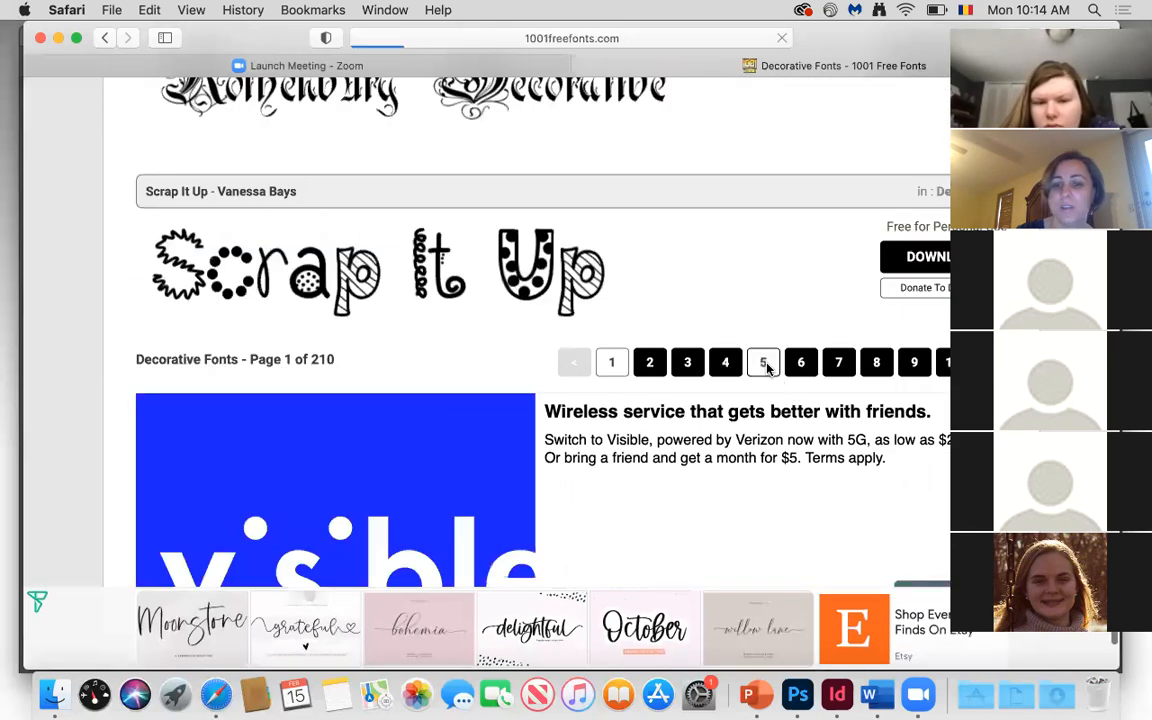
# Download the Foglihten No 04 font from the listing and allow downloads from the site.
pyautogui.scroll(-4, 557, 412)
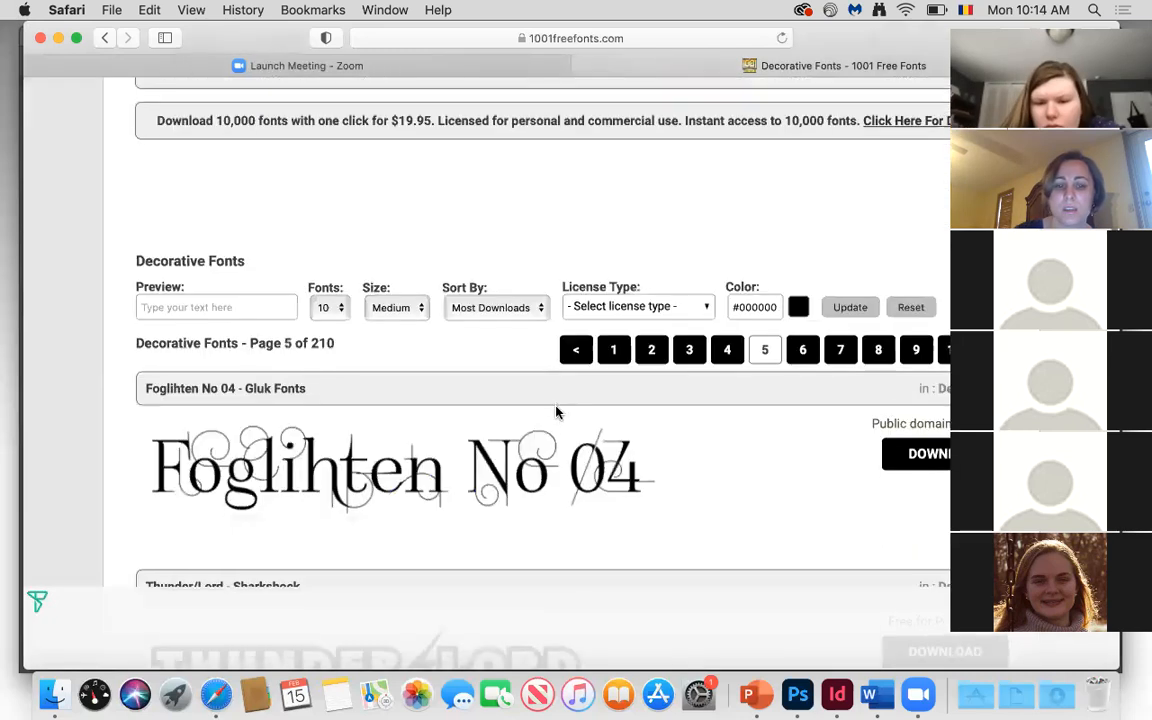
pyautogui.scroll(-5, 557, 412)
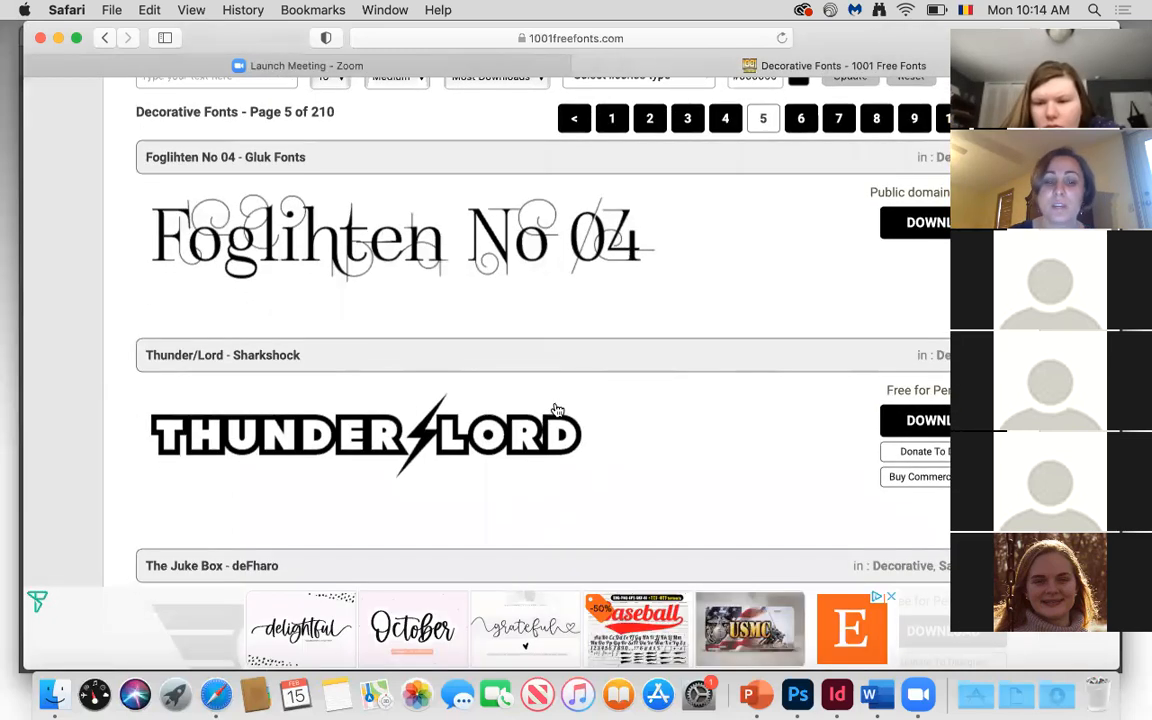
pyautogui.scroll(2, 557, 410)
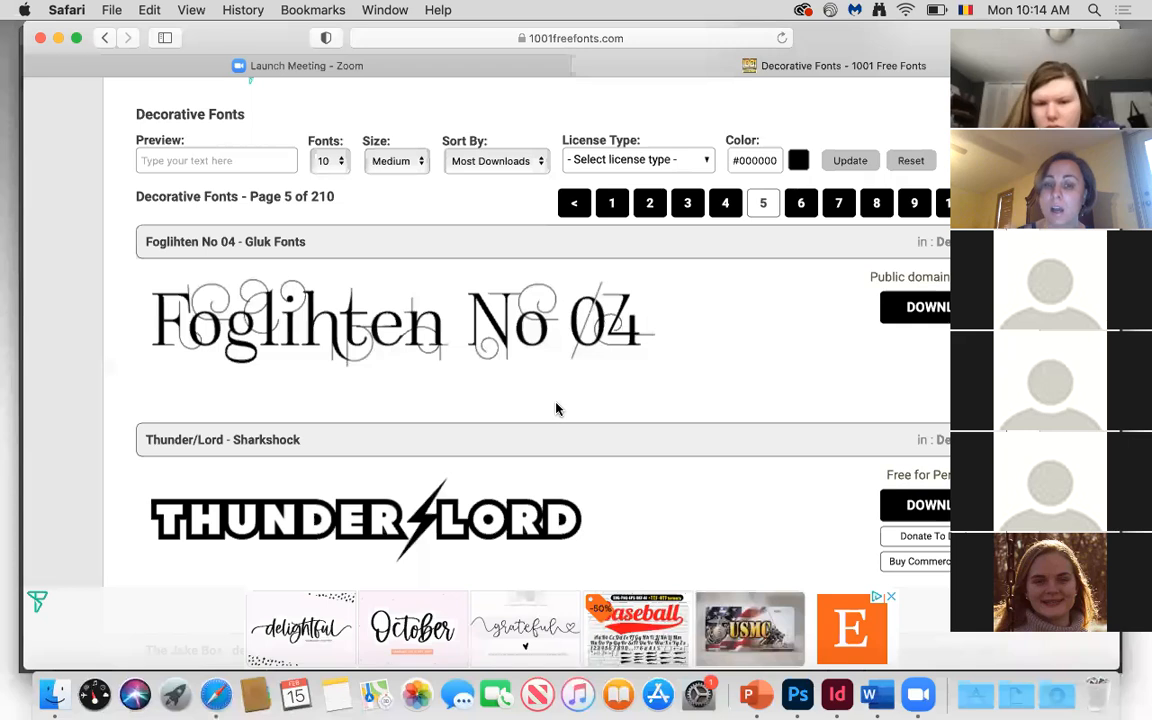
pyautogui.scroll(1, 556, 403)
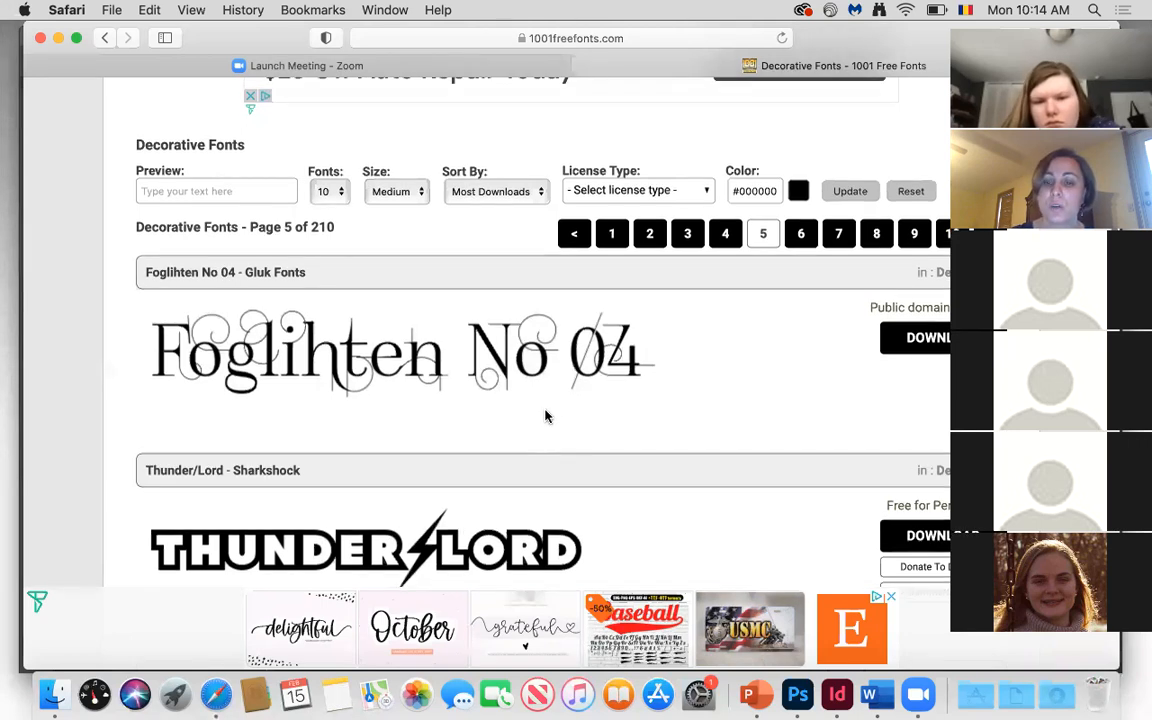
pyautogui.scroll(-1, 545, 416)
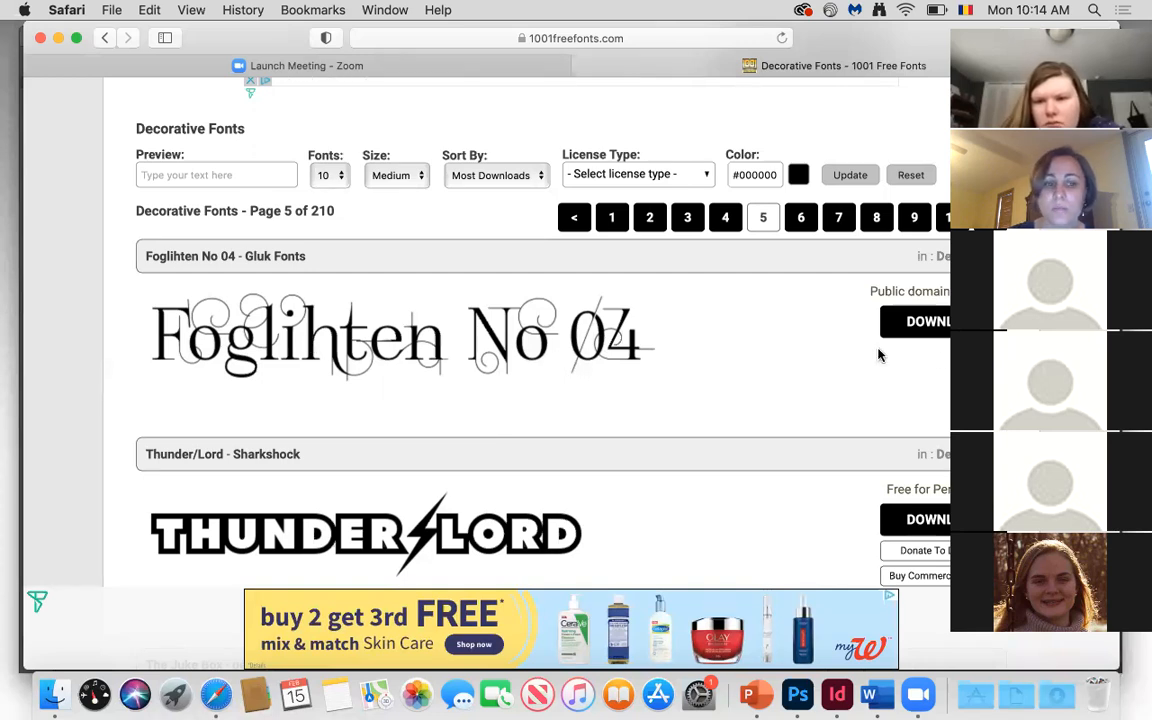
pyautogui.click(940, 326)
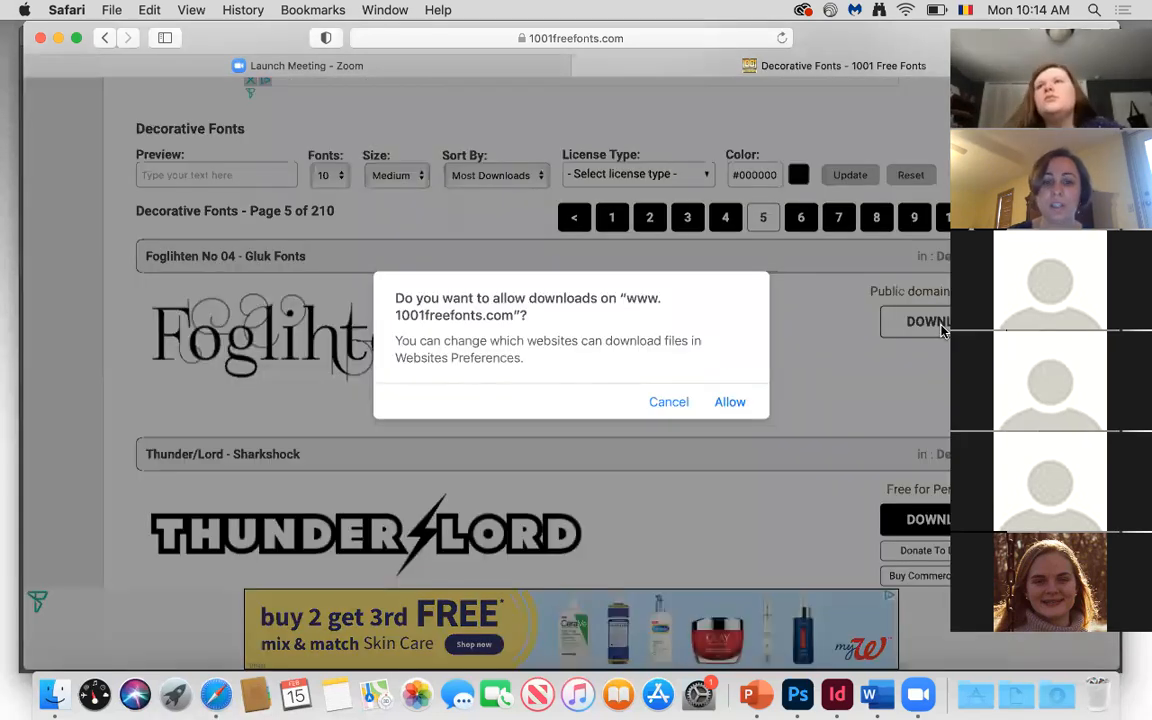
pyautogui.click(731, 405)
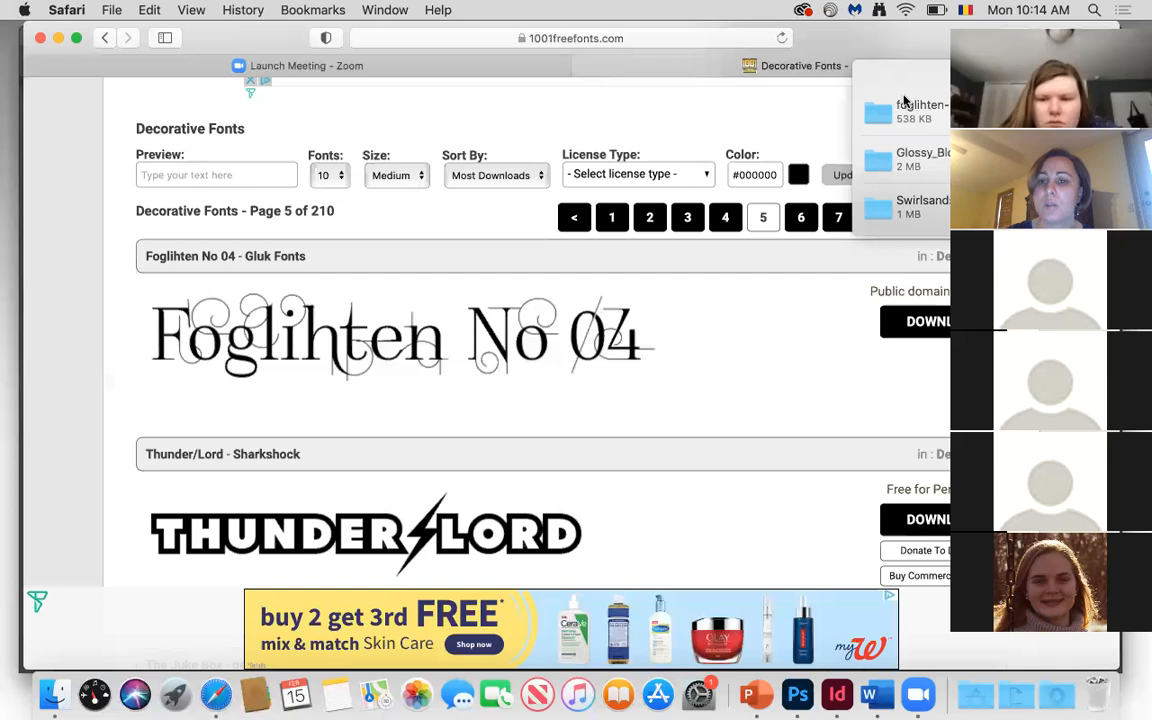
# Open the downloaded foglihten-no-04 folder, install FoglihtenNo04-070.otf through Font Book and look over its character preview.
pyautogui.doubleClick(881, 113)
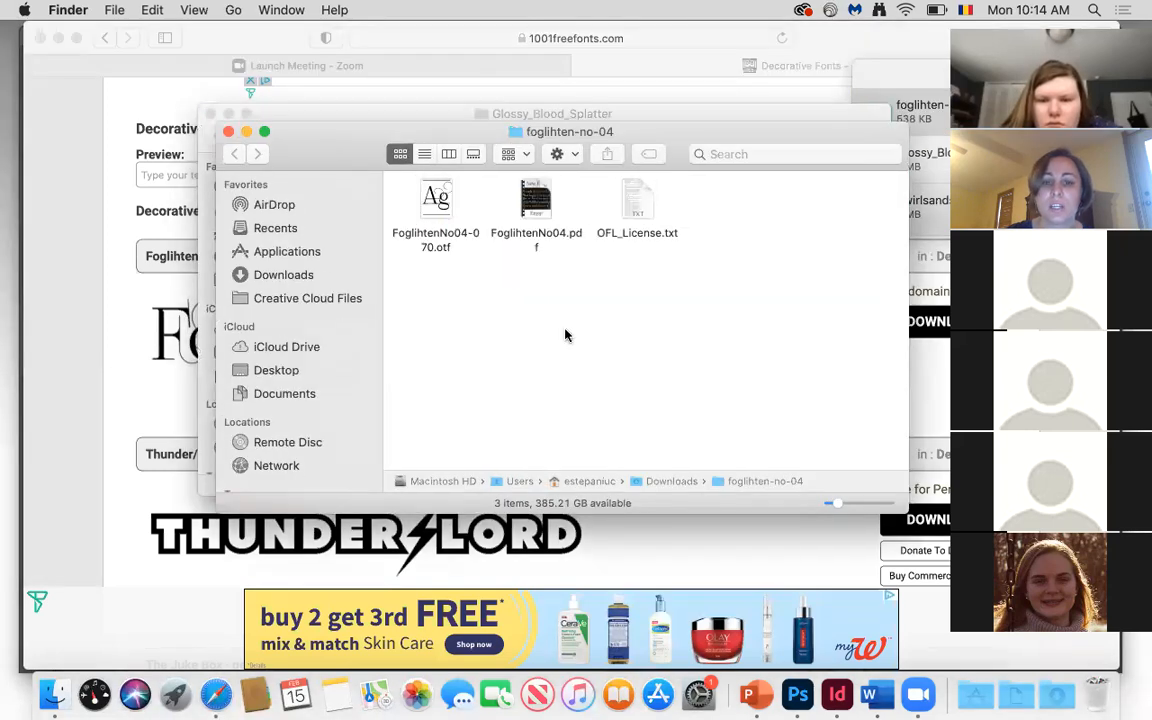
pyautogui.doubleClick(438, 207)
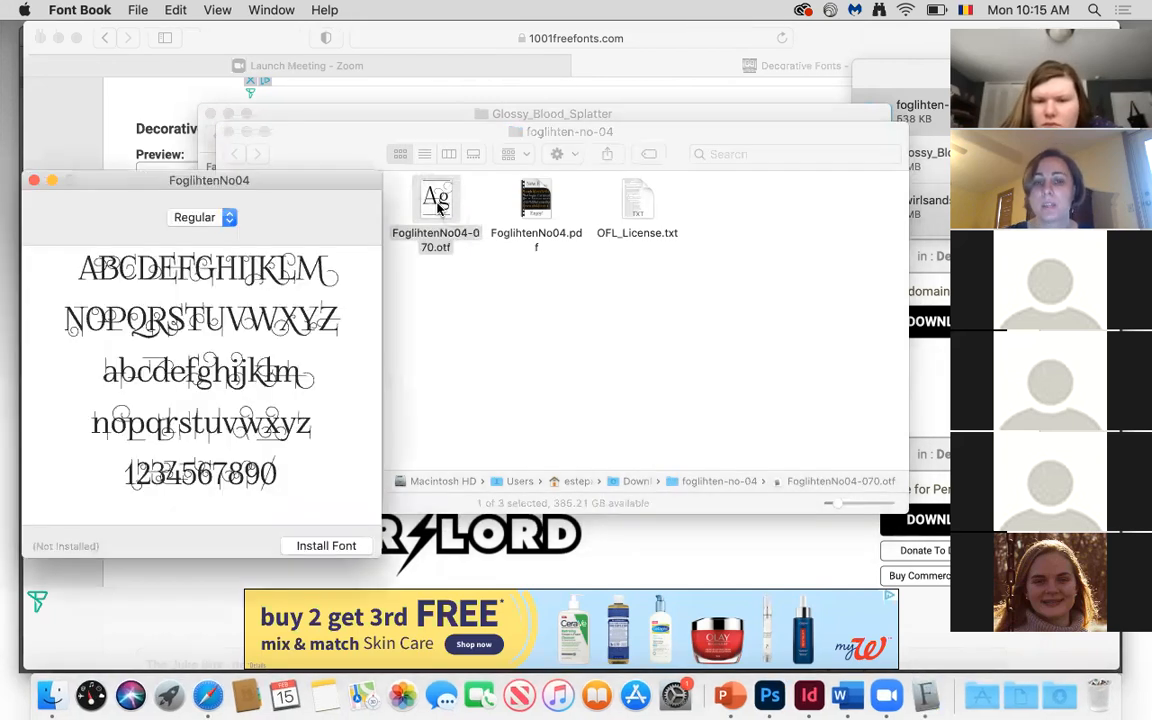
pyautogui.click(310, 548)
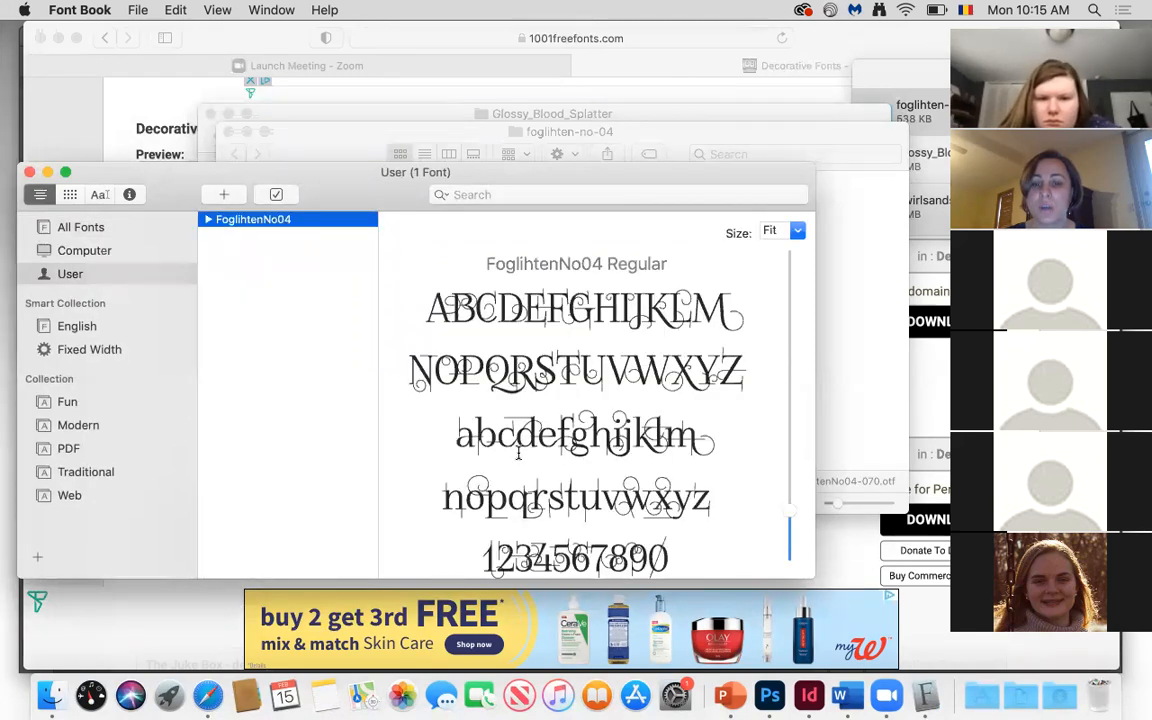
pyautogui.scroll(-2, 518, 453)
pyautogui.scroll(2, 518, 453)
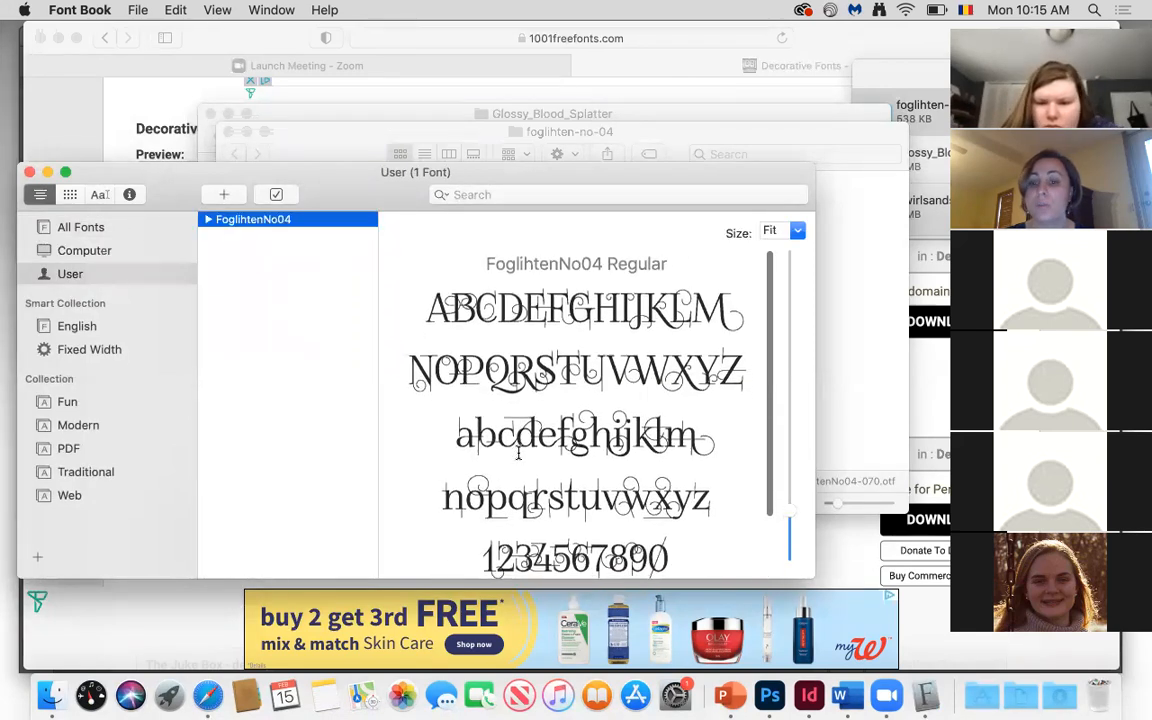
pyautogui.scroll(-1, 518, 453)
pyautogui.scroll(1, 518, 453)
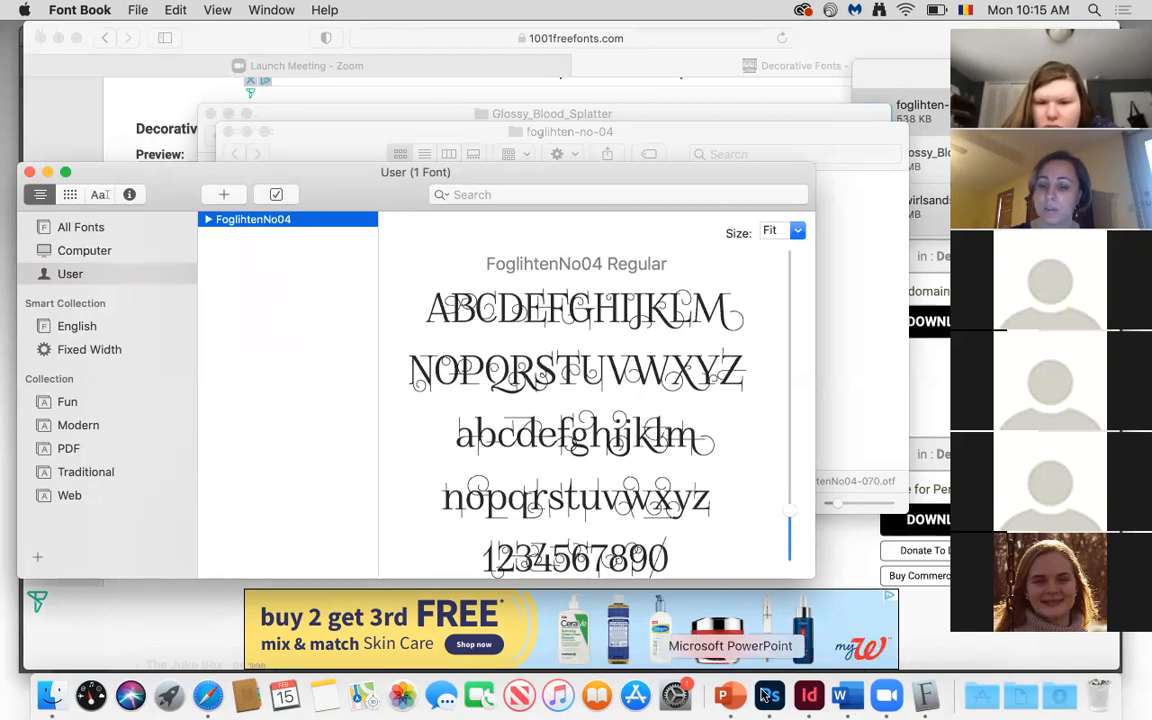
# Switch to Photoshop and draw a text box about 4.65 by 1 in across the top of the canvas with the Type tool.
pyautogui.click(768, 696)
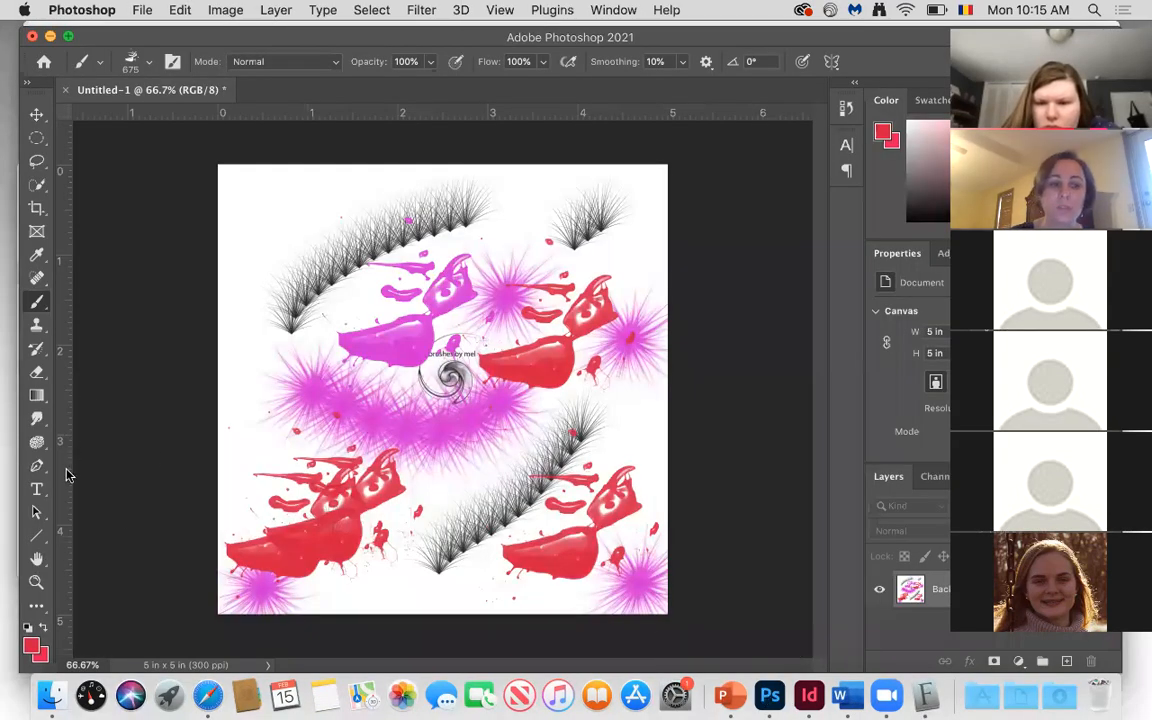
pyautogui.click(34, 491)
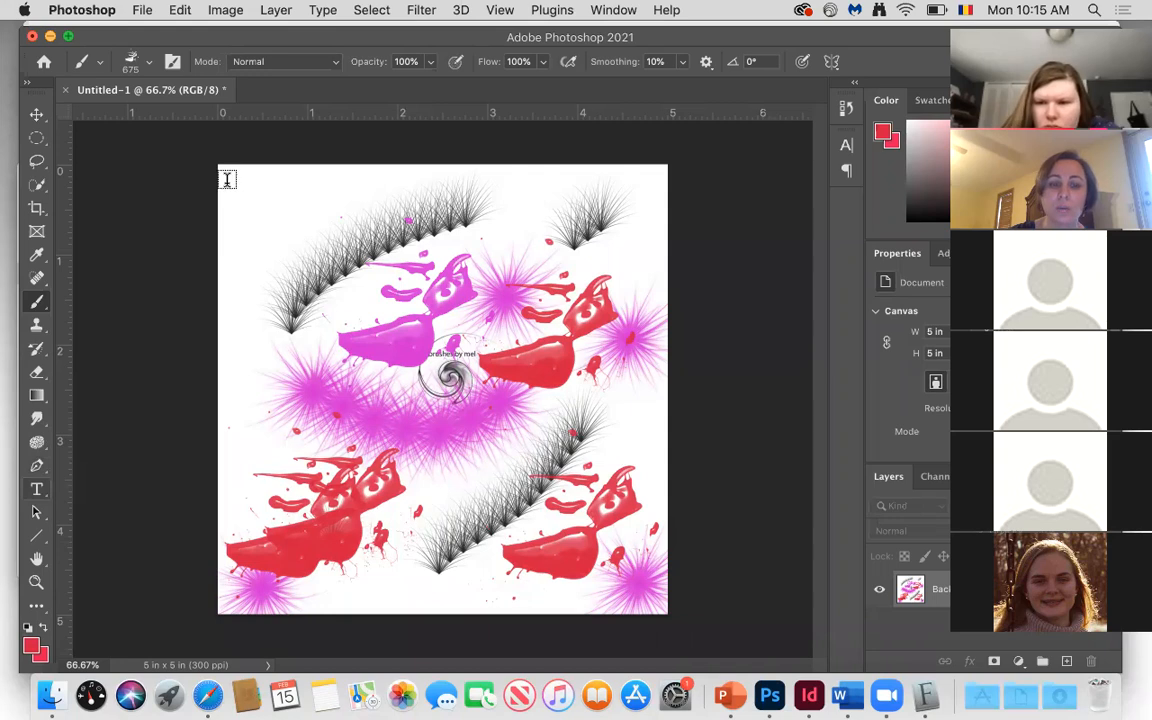
pyautogui.moveTo(227, 179); pyautogui.dragTo(645, 272)
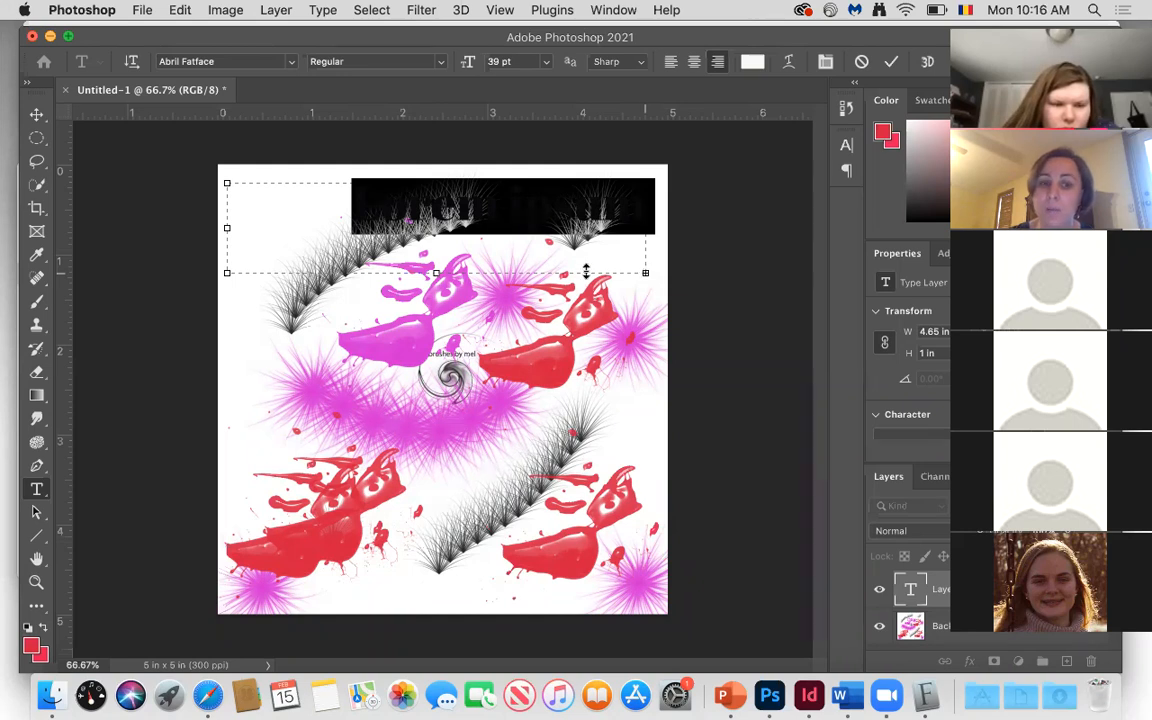
# Search the font list for the newly installed font and check its name on the 1001freefonts.com page in Safari.
pyautogui.click(291, 62)
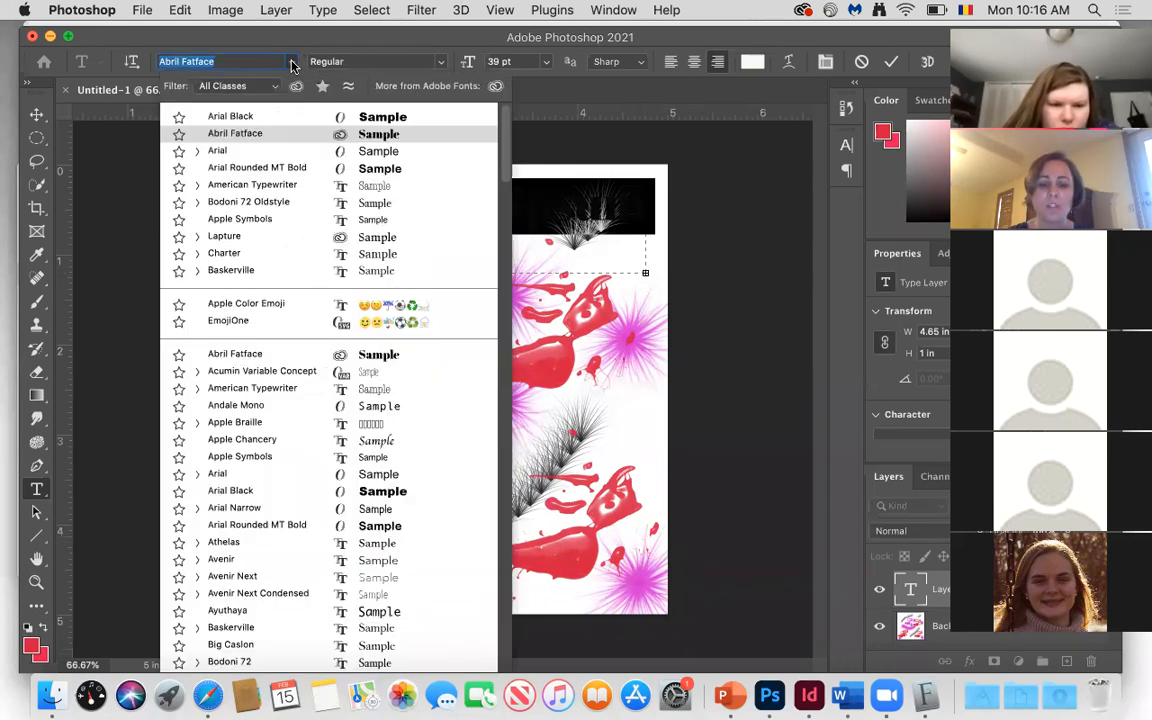
pyautogui.write('HO')
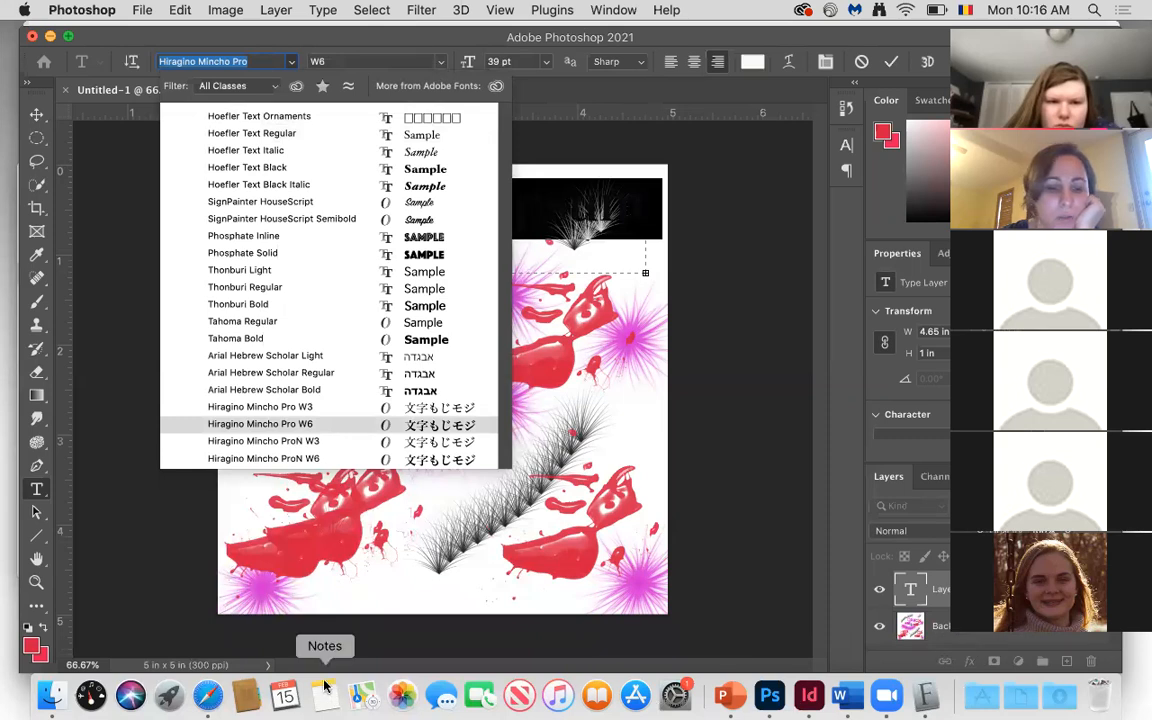
pyautogui.click(209, 697)
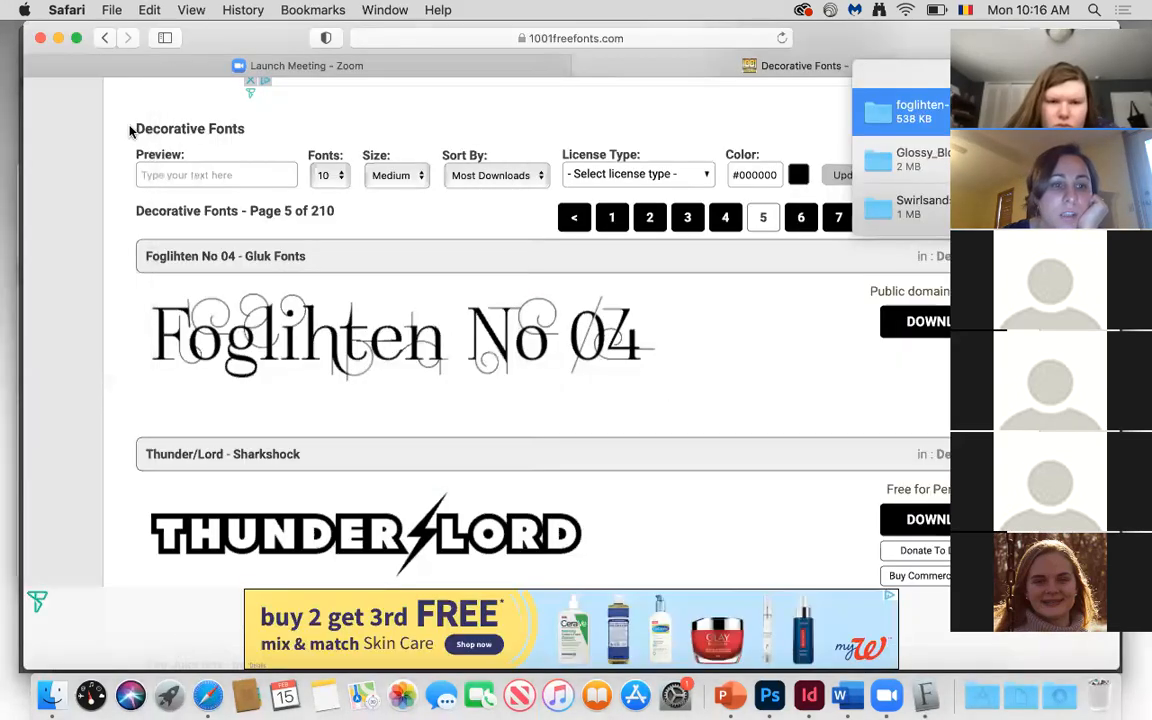
pyautogui.click(57, 39)
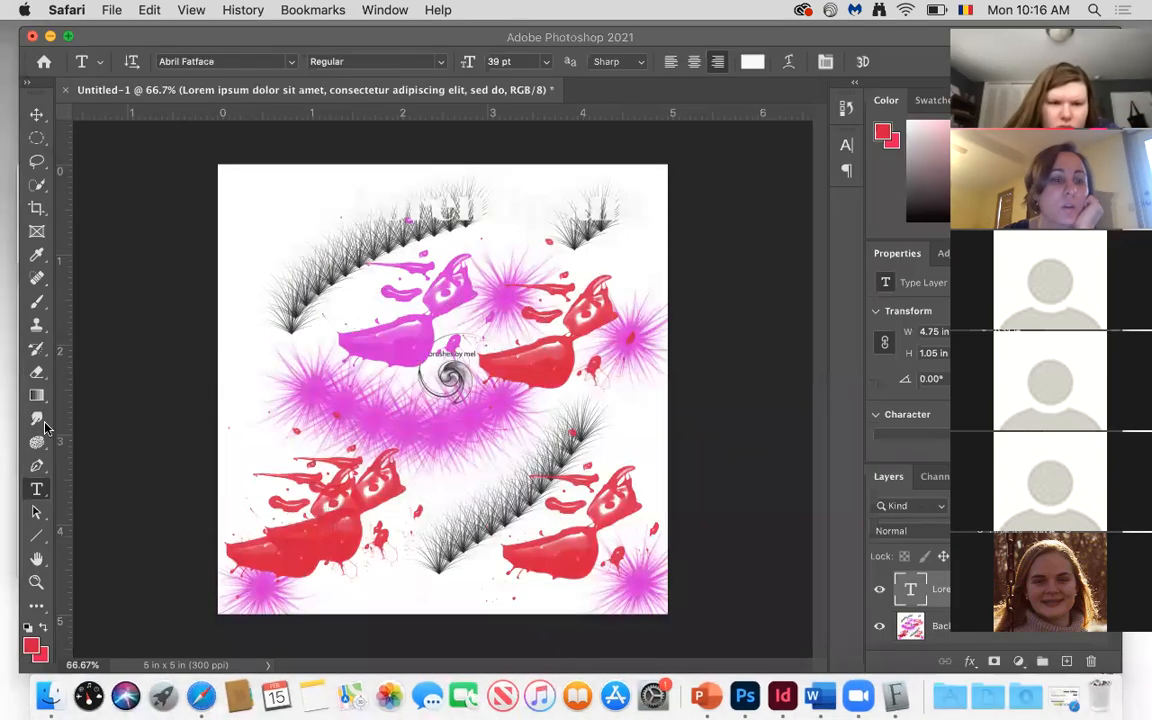
# Set the placeholder text layer's font to FoglihtenNo04 Regular with the Type tool.
pyautogui.click(36, 491)
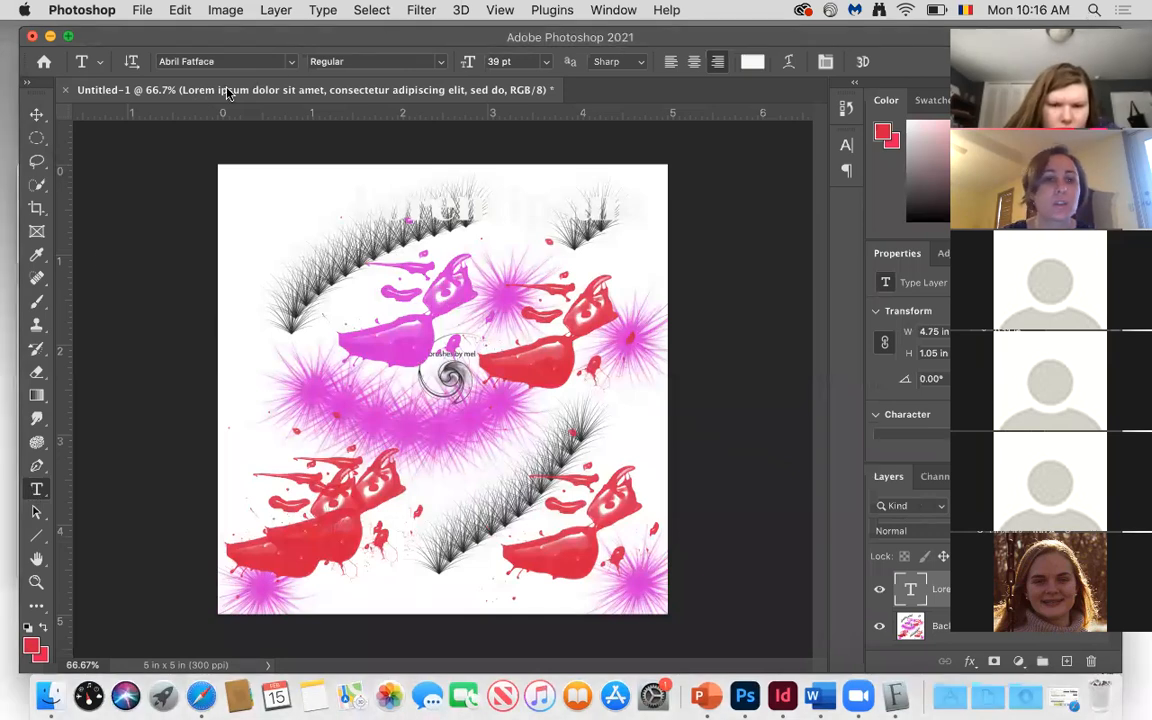
pyautogui.click(263, 61)
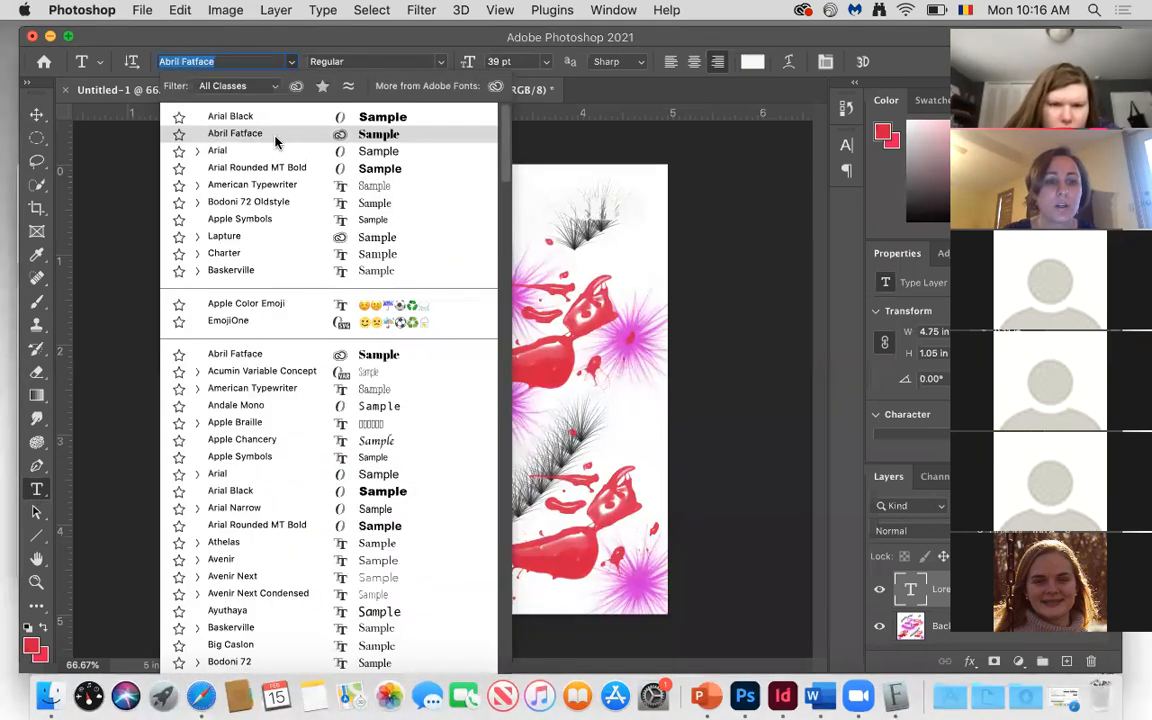
pyautogui.write('fog')
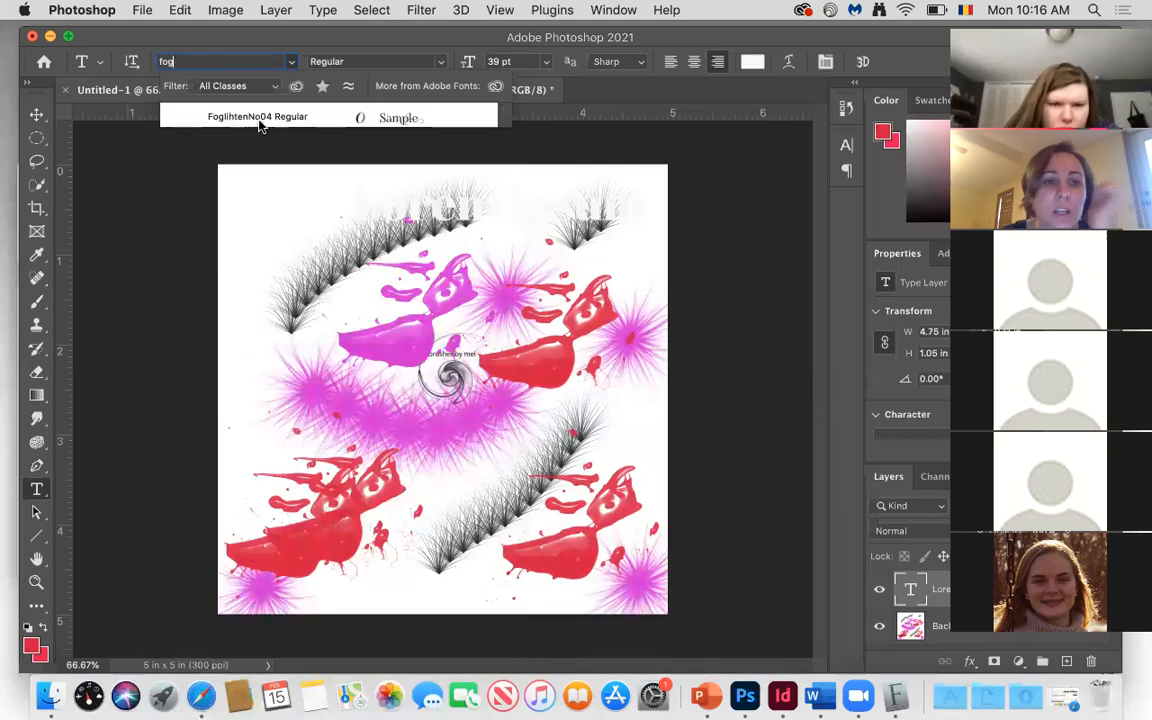
pyautogui.click(236, 117)
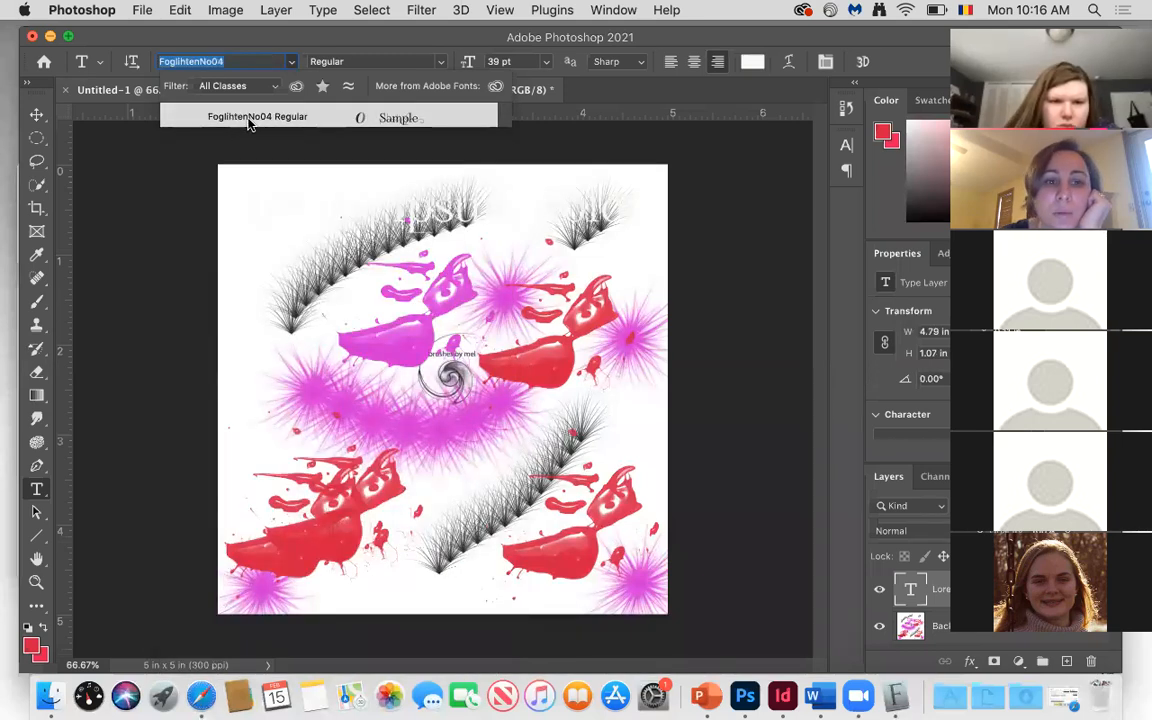
pyautogui.press('Return')
# Replace the placeholder text in the box with CD COVER.
pyautogui.click(327, 209)
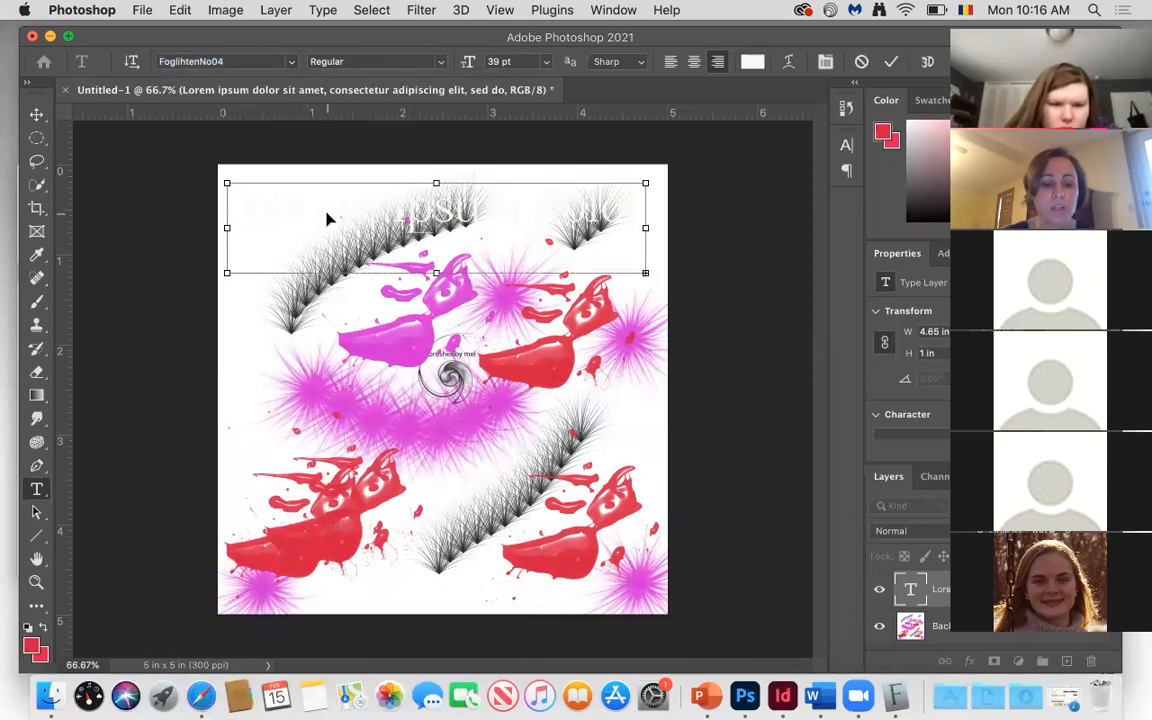
pyautogui.press('super+a')
pyautogui.click(327, 209)
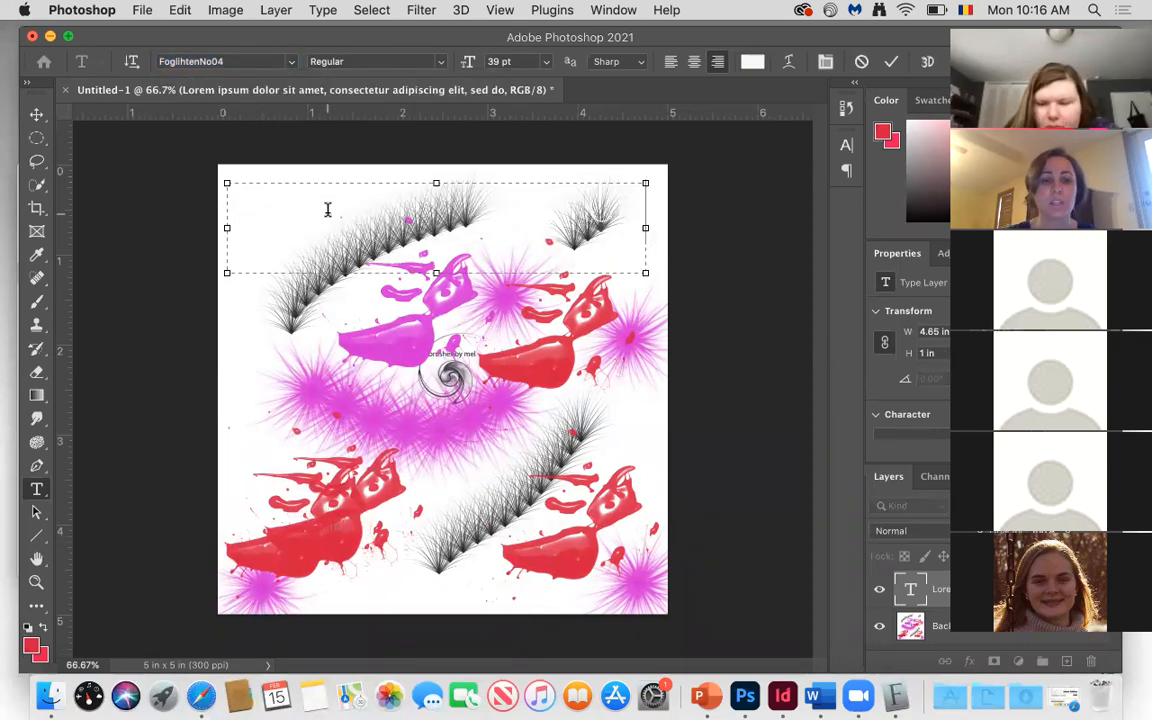
# Select all of the CD COVER text and change its color from the dark end of the color picker to black.
pyautogui.press('super+a')
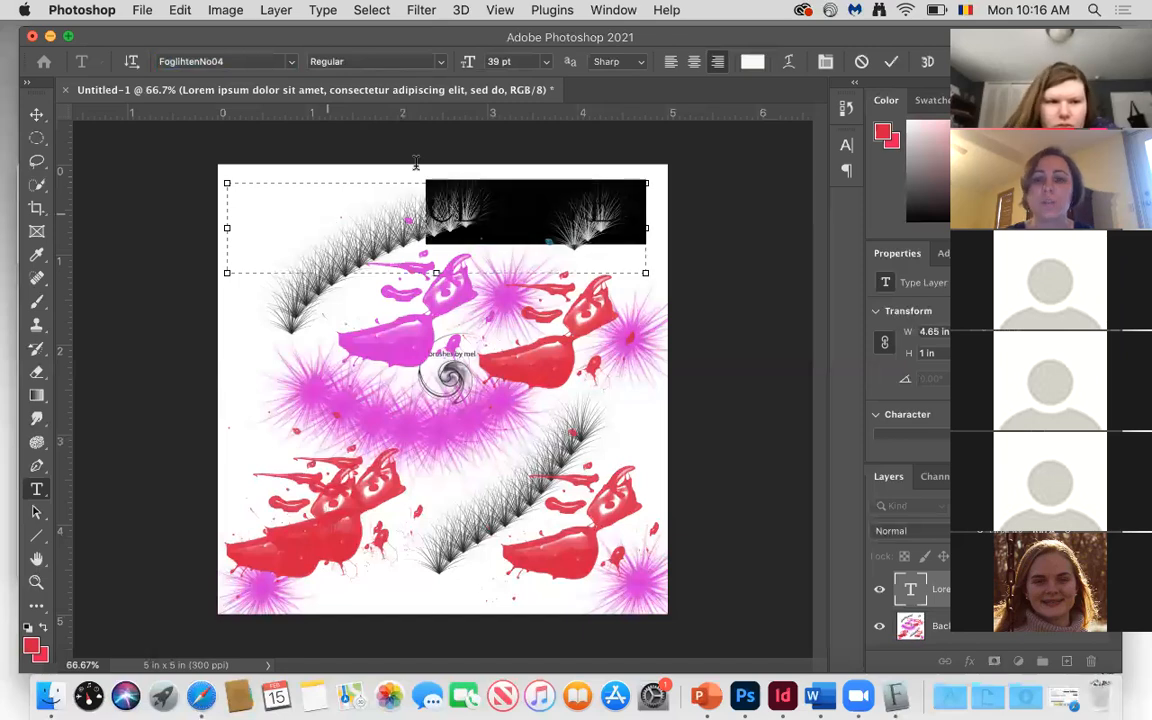
pyautogui.click(752, 61)
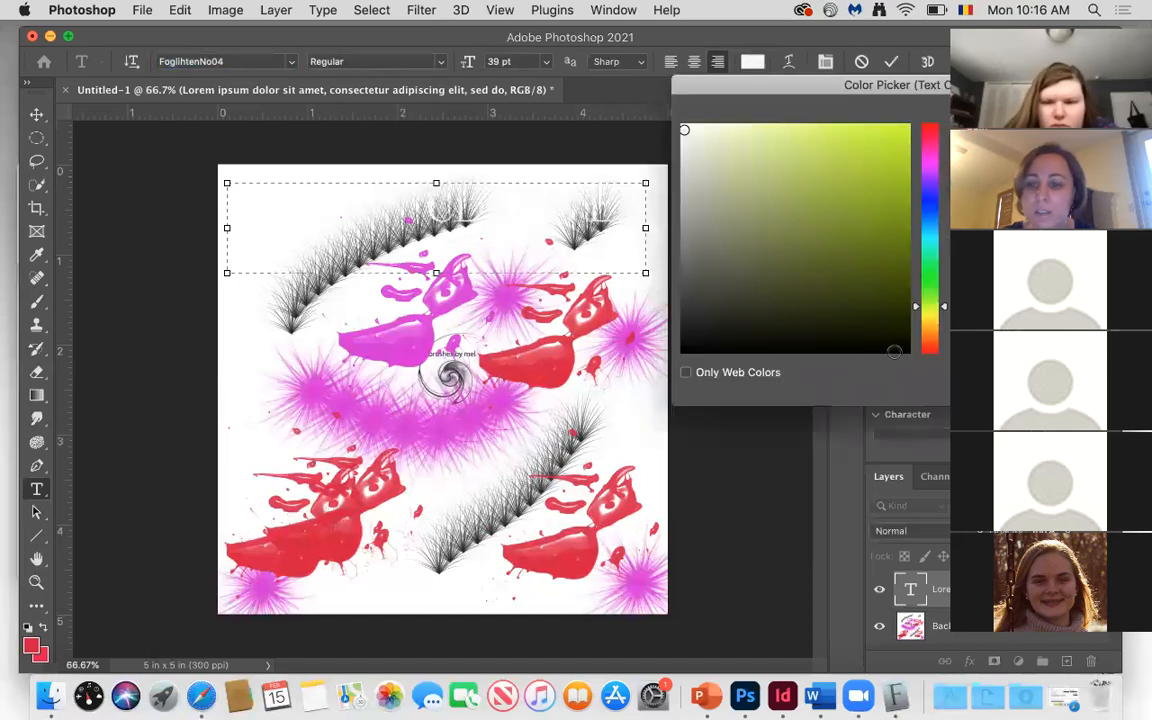
pyautogui.click(901, 349)
pyautogui.press('Return')
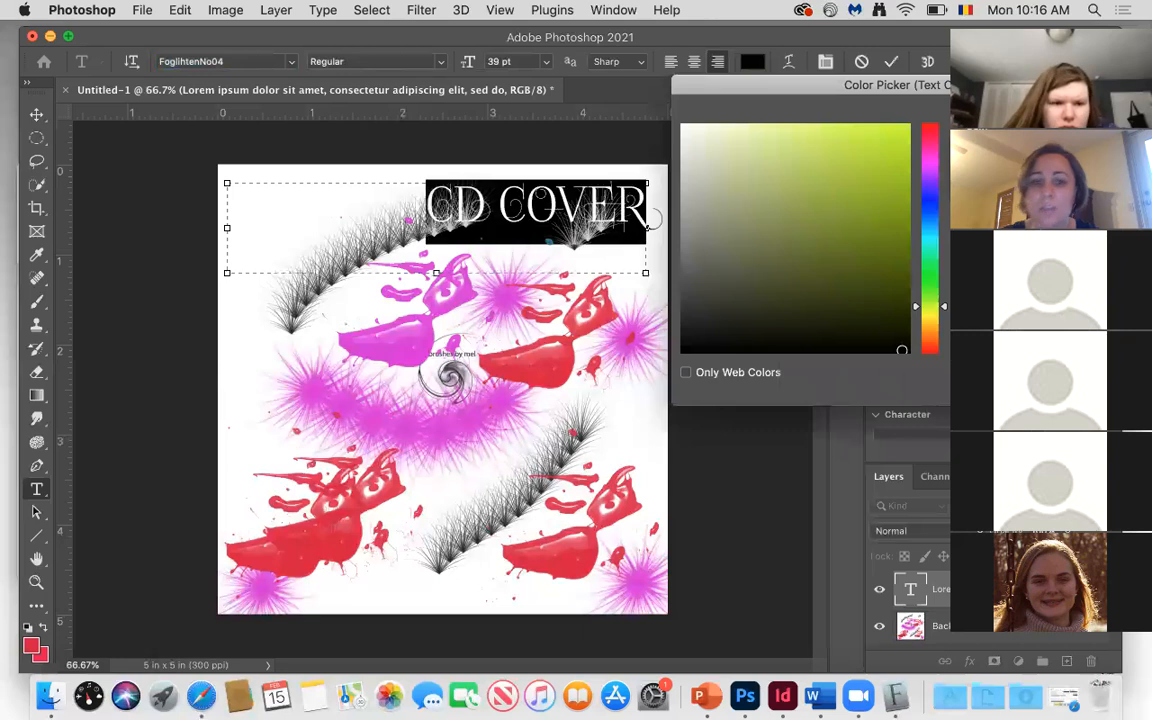
# Enlarge the CD COVER text to 60 pt and move it toward the left edge of the canvas.
pyautogui.moveTo(465, 65); pyautogui.dragTo(481, 64)
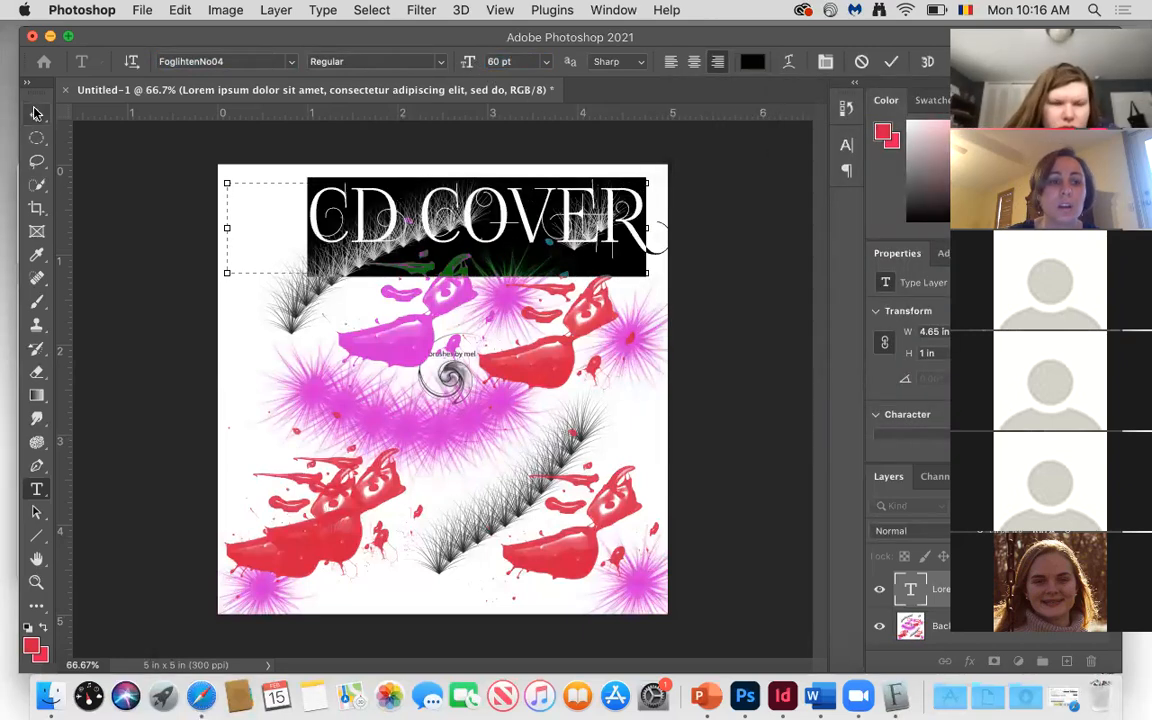
pyautogui.click(34, 110)
pyautogui.moveTo(322, 205); pyautogui.dragTo(246, 205)
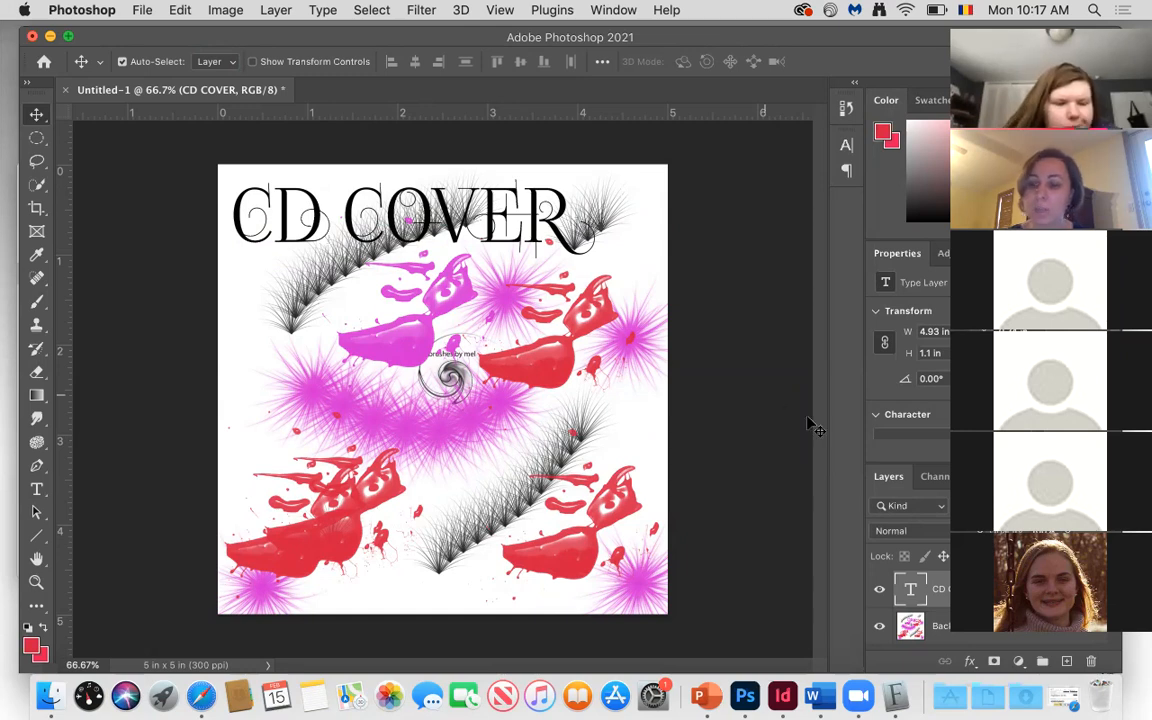
# Return to the 1001freefonts.com page in Safari and open the Disney font category.
pyautogui.click(1066, 697)
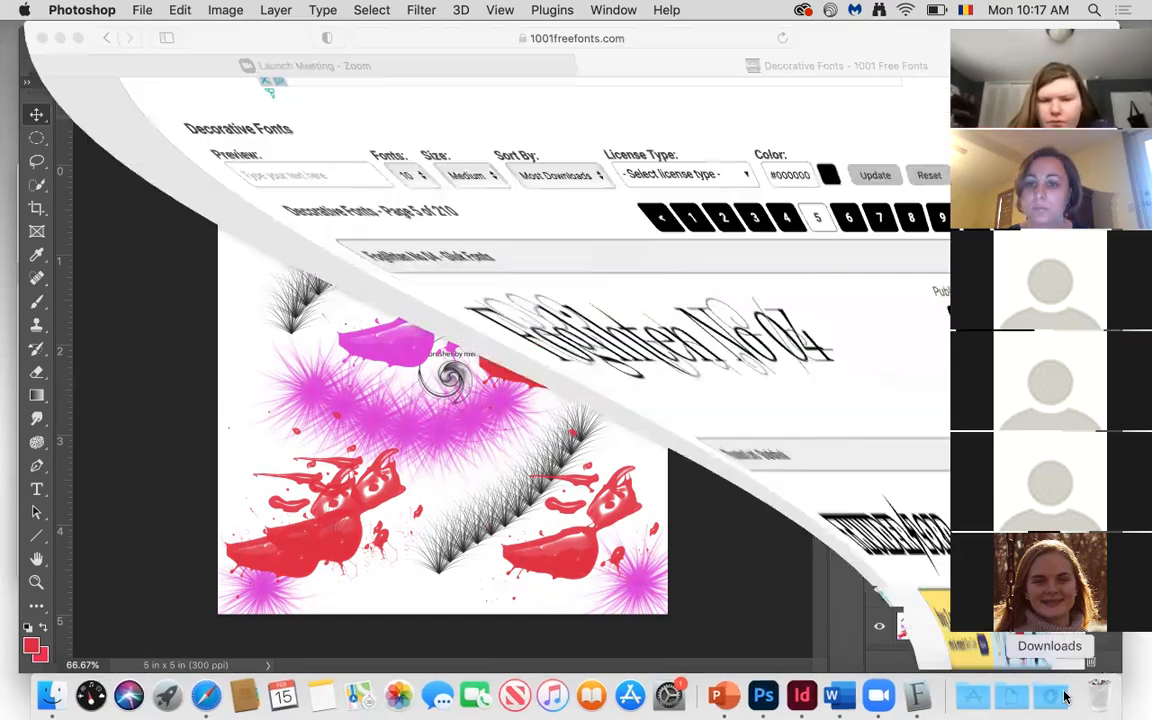
pyautogui.scroll(10, 572, 390)
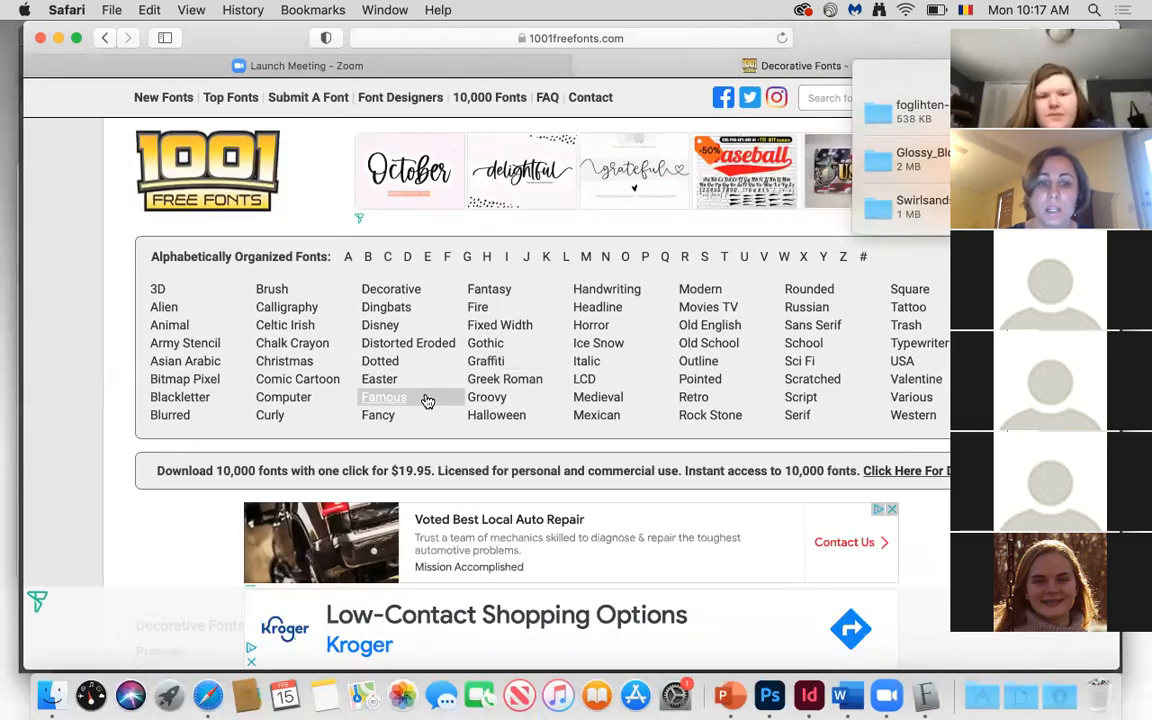
pyautogui.scroll(-1, 405, 370)
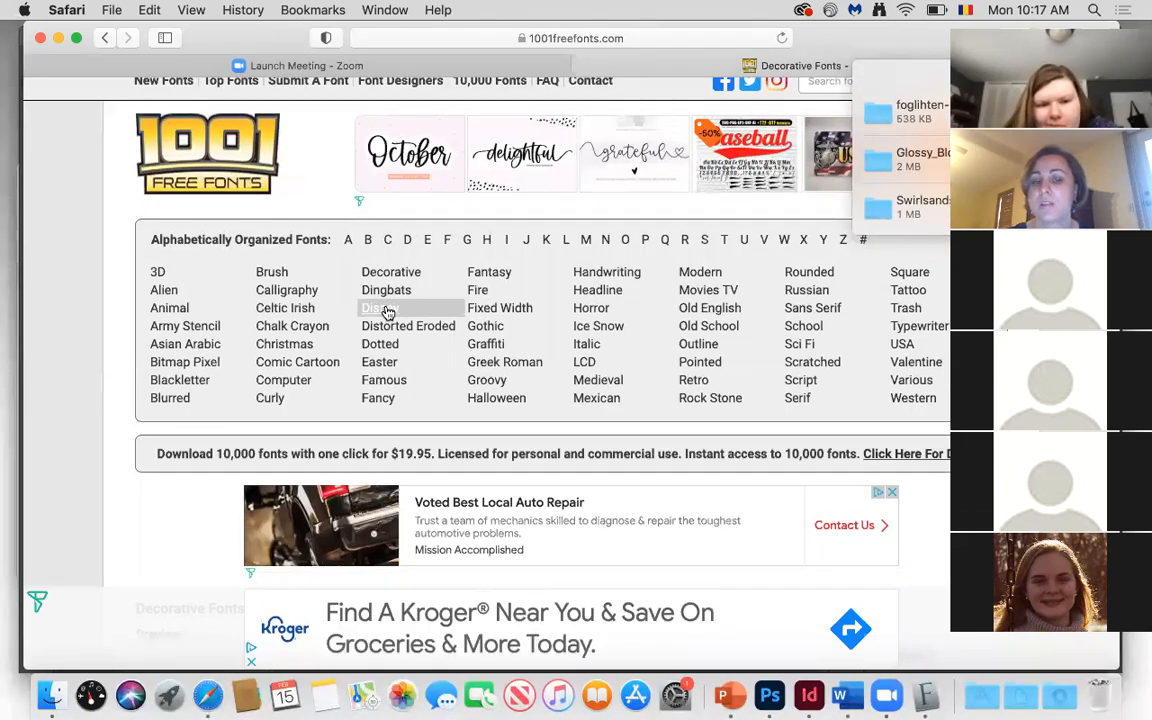
pyautogui.click(386, 309)
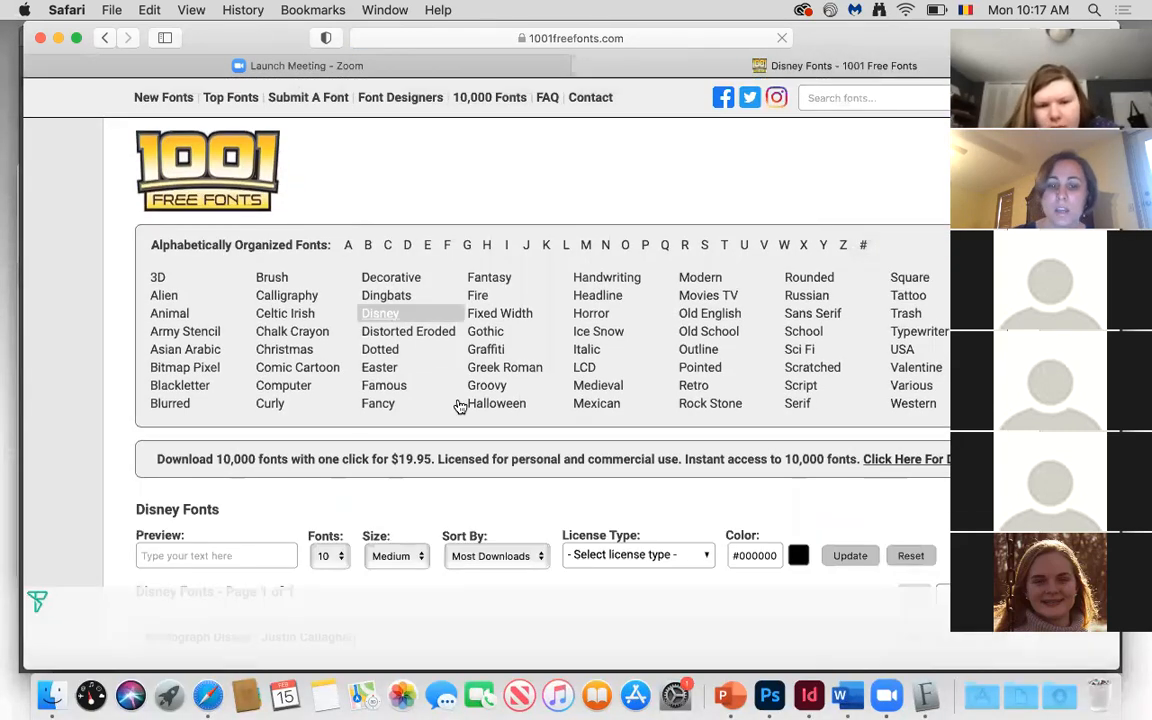
# Look through the Disney fonts and download the American Kestrel font from the listing.
pyautogui.scroll(-10, 460, 404)
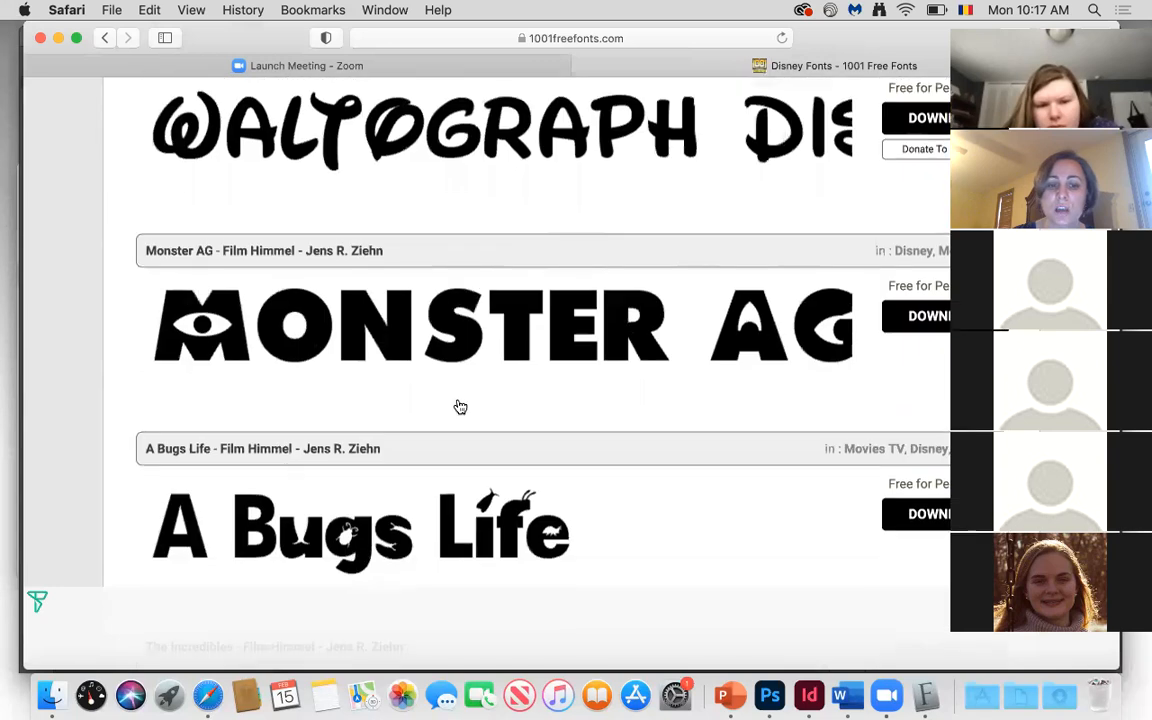
pyautogui.scroll(-8, 457, 404)
pyautogui.scroll(-9, 457, 404)
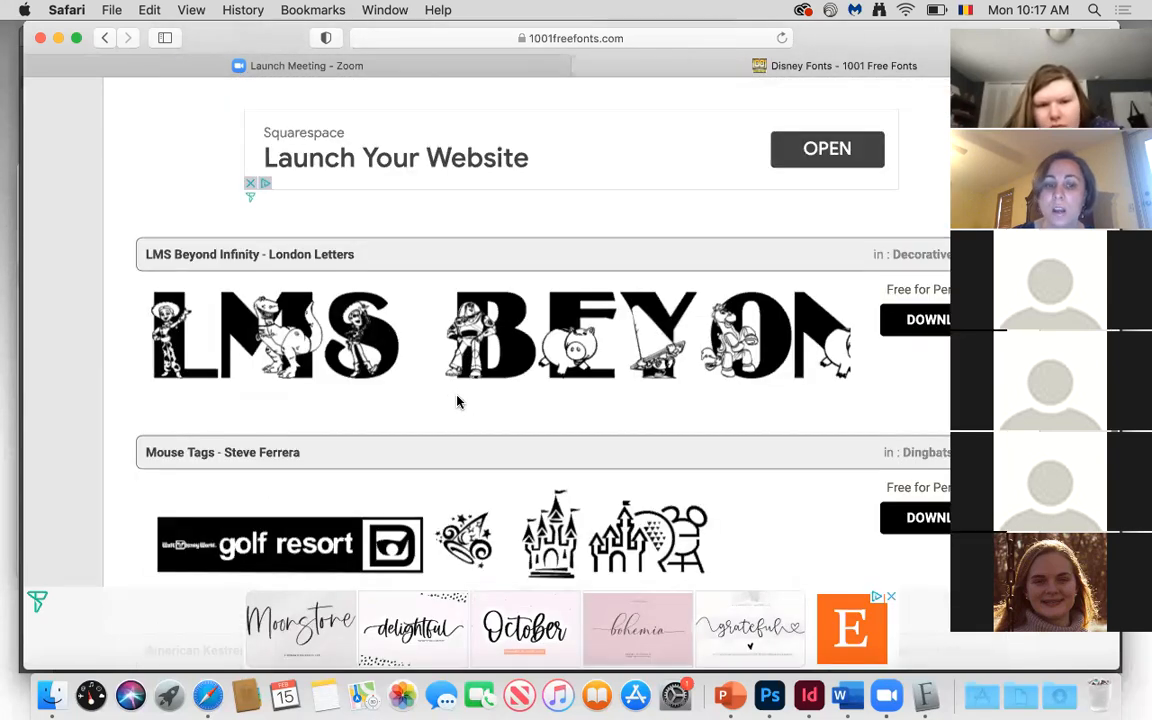
pyautogui.scroll(-5, 457, 402)
pyautogui.scroll(-4, 457, 402)
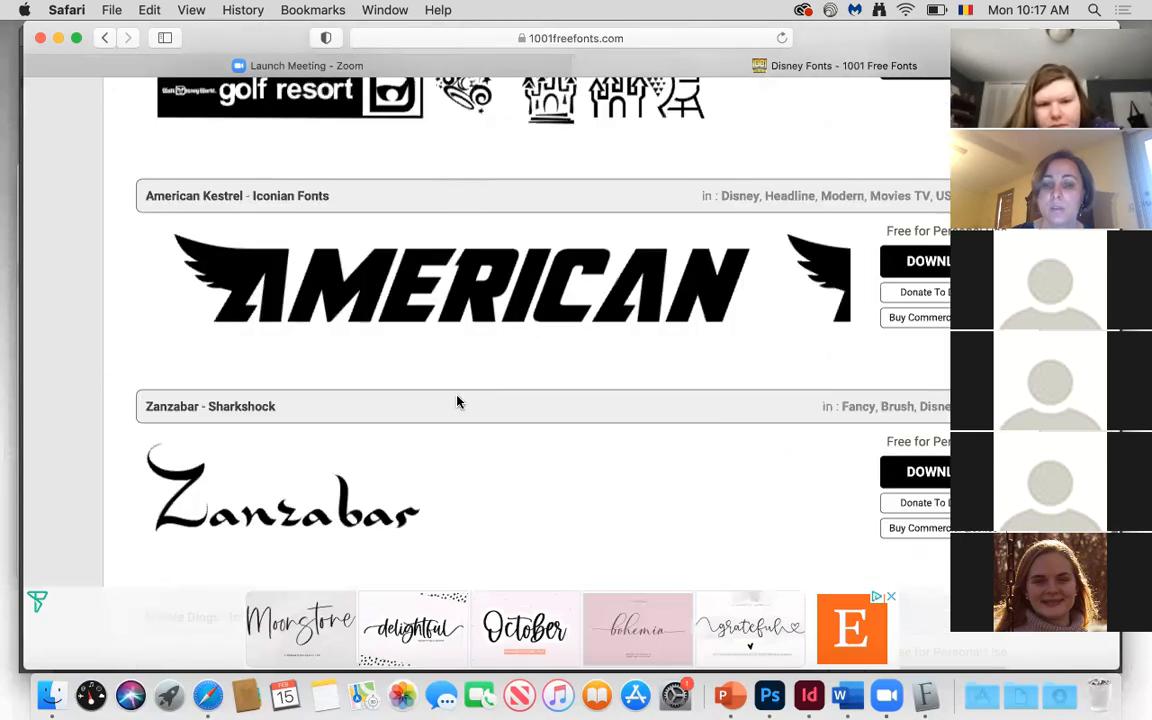
pyautogui.scroll(-1, 457, 402)
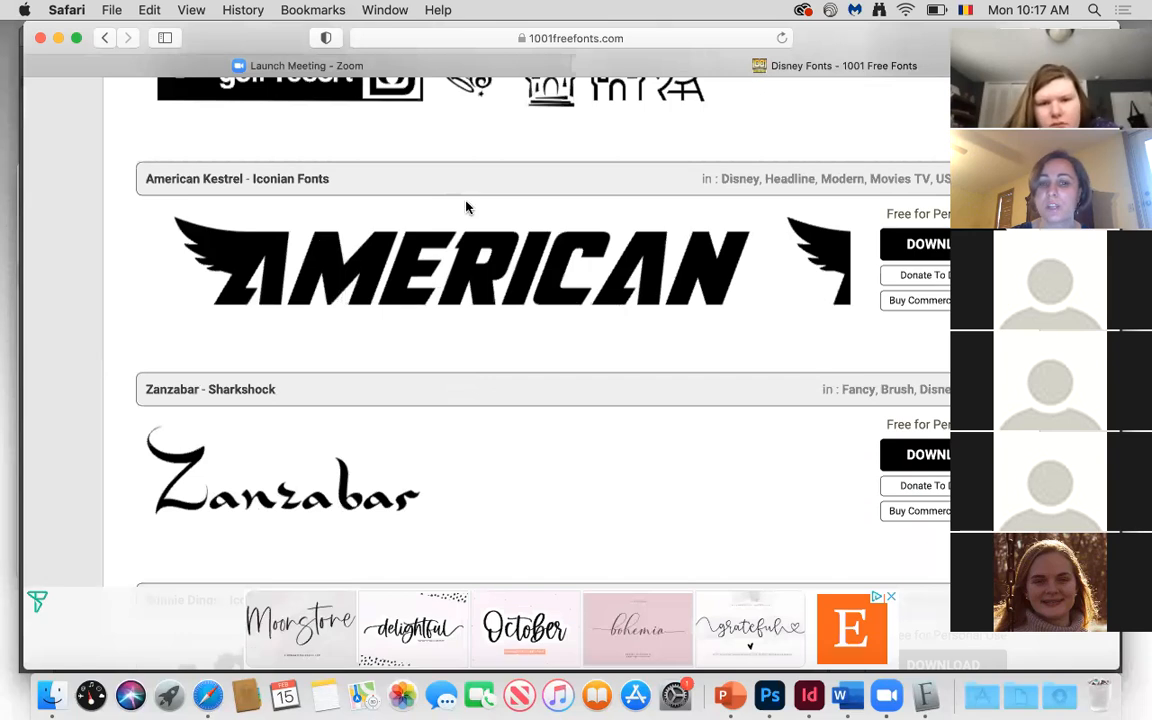
pyautogui.click(920, 248)
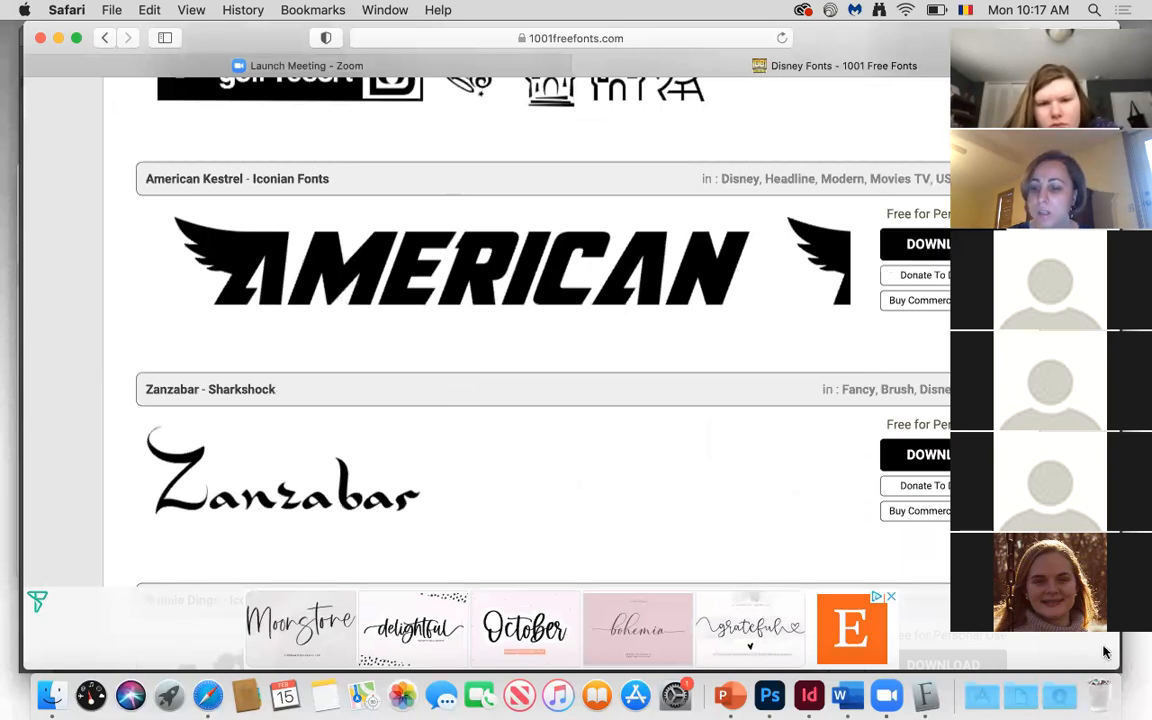
# Open the downloaded american-kestrel folder and look through its font style files.
pyautogui.click(1030, 38)
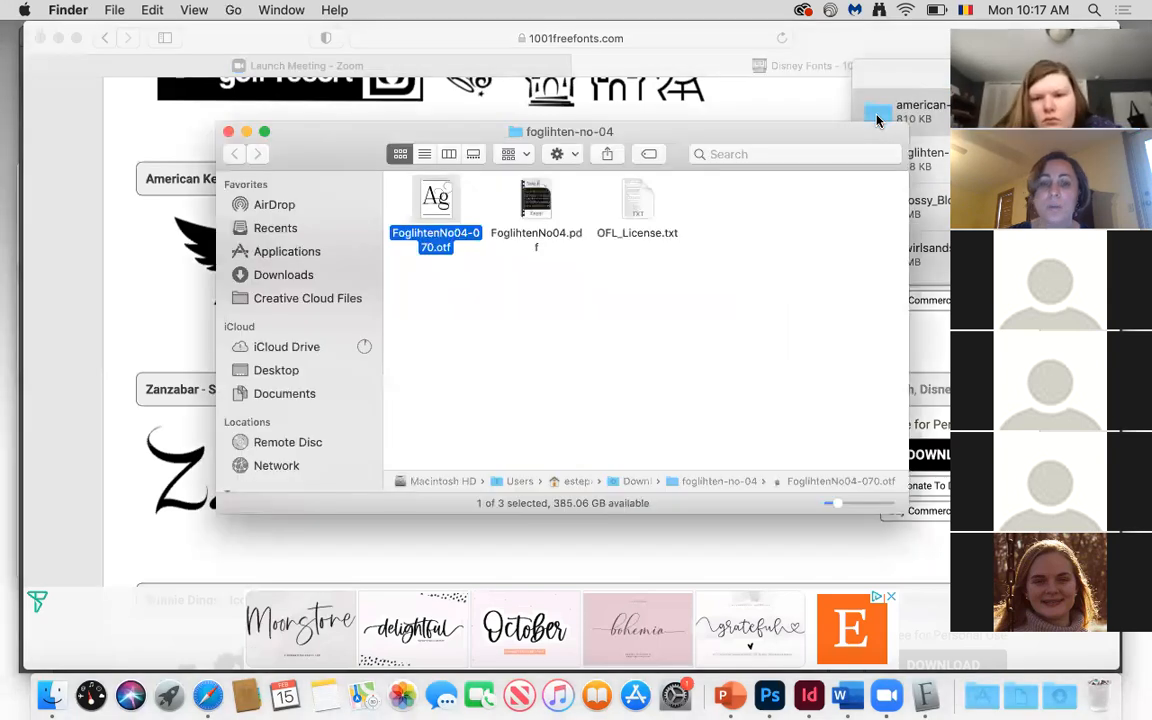
pyautogui.click(877, 113)
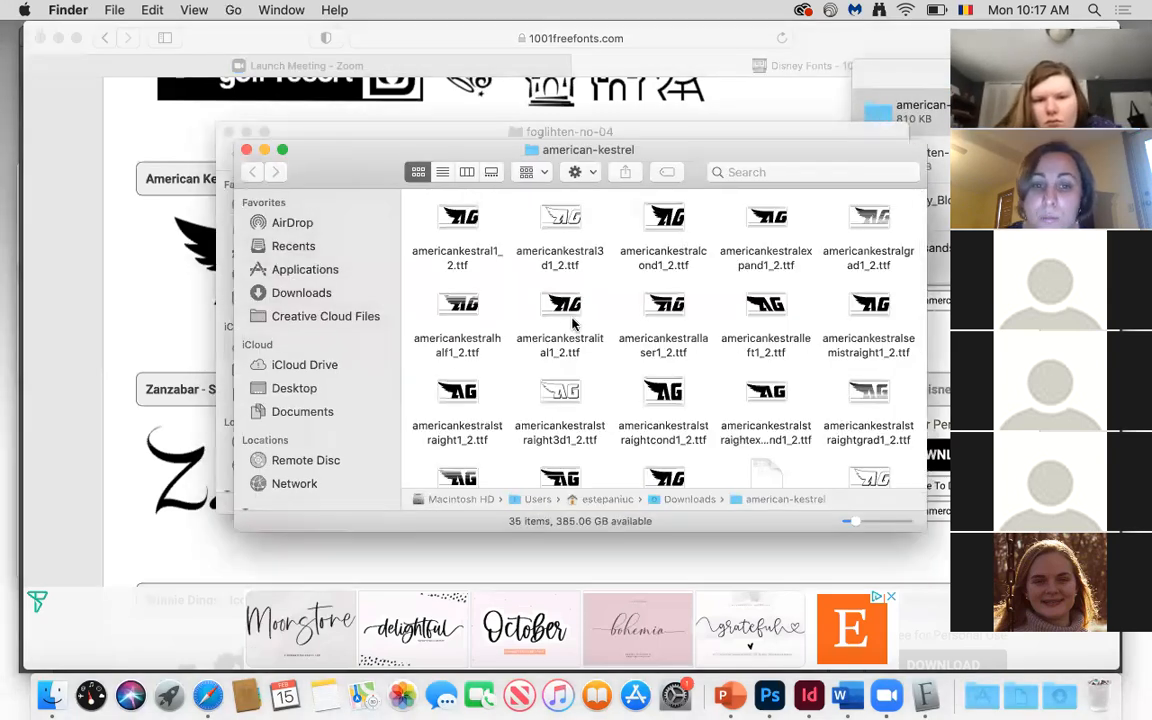
pyautogui.scroll(-3, 600, 356)
pyautogui.scroll(-5, 600, 356)
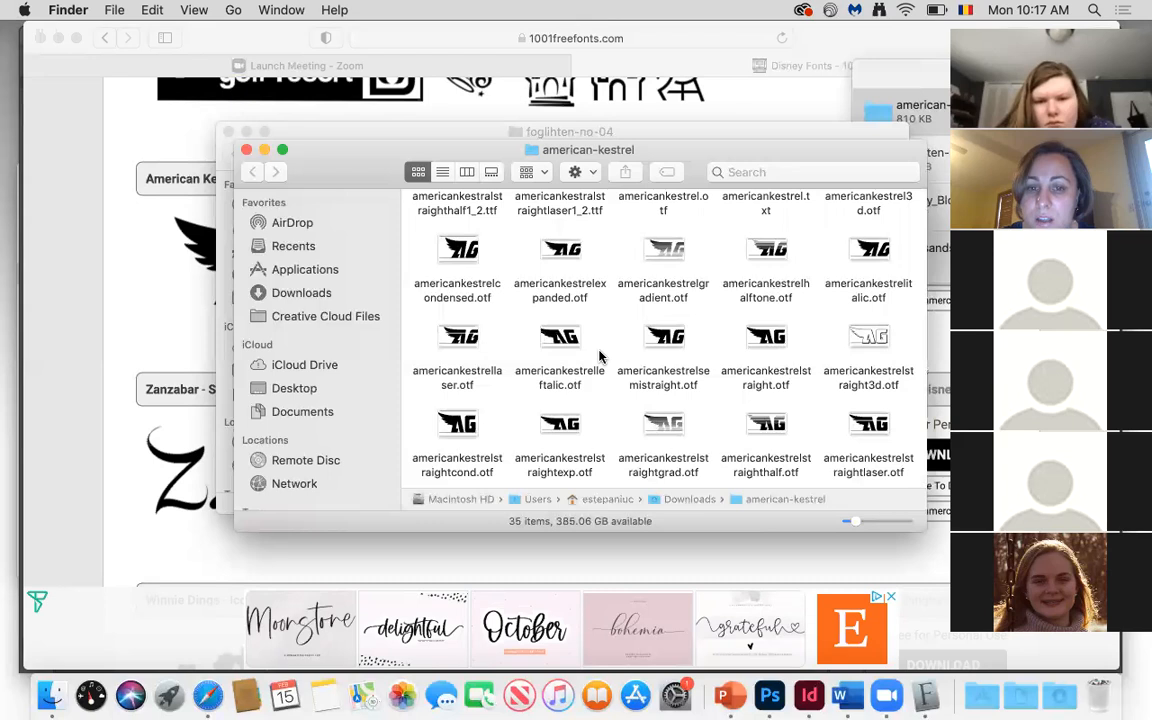
pyautogui.scroll(6, 600, 356)
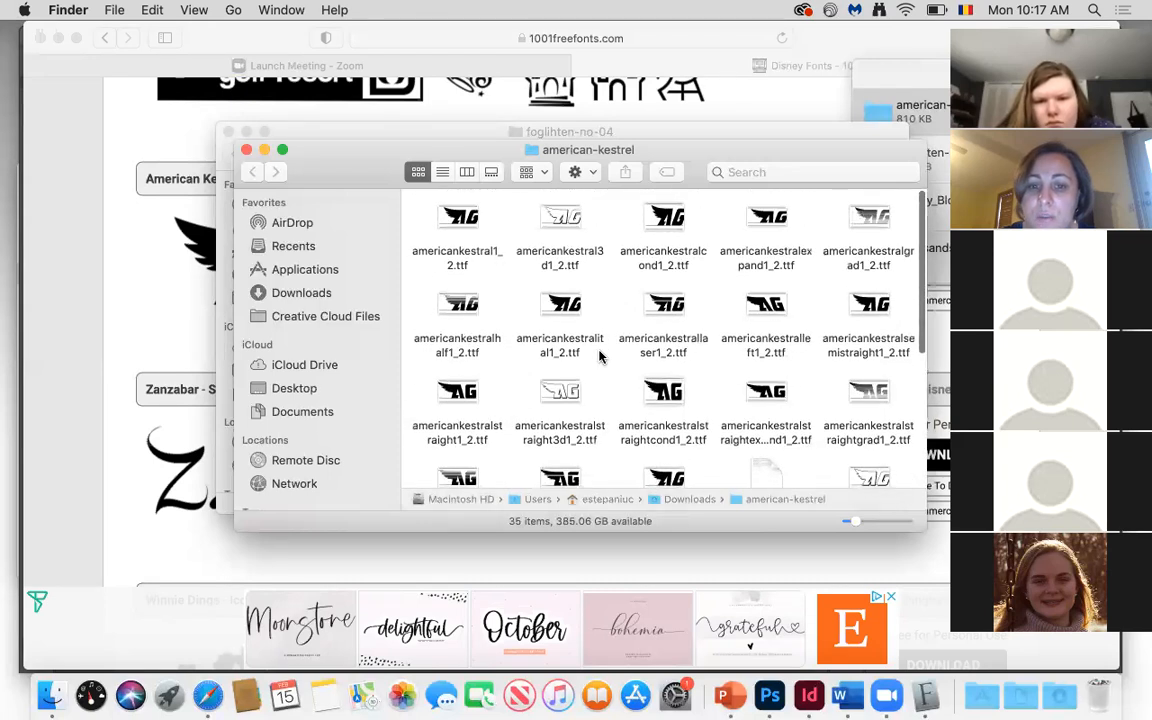
pyautogui.scroll(-6, 600, 356)
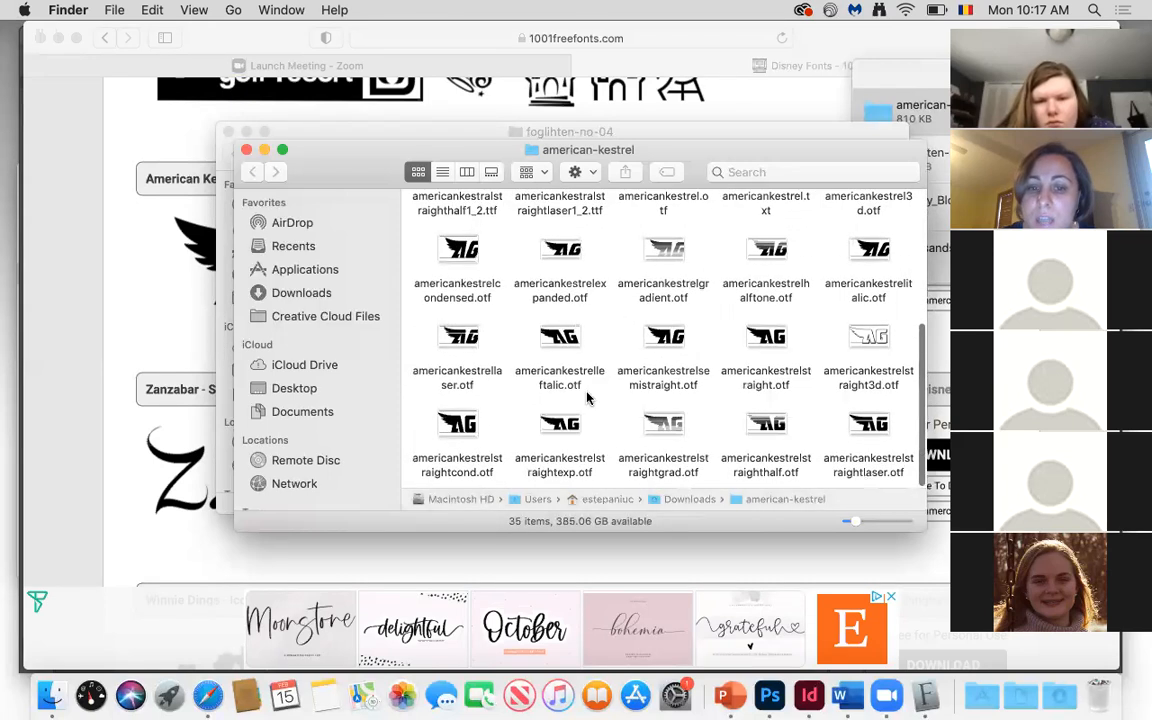
pyautogui.scroll(6, 587, 398)
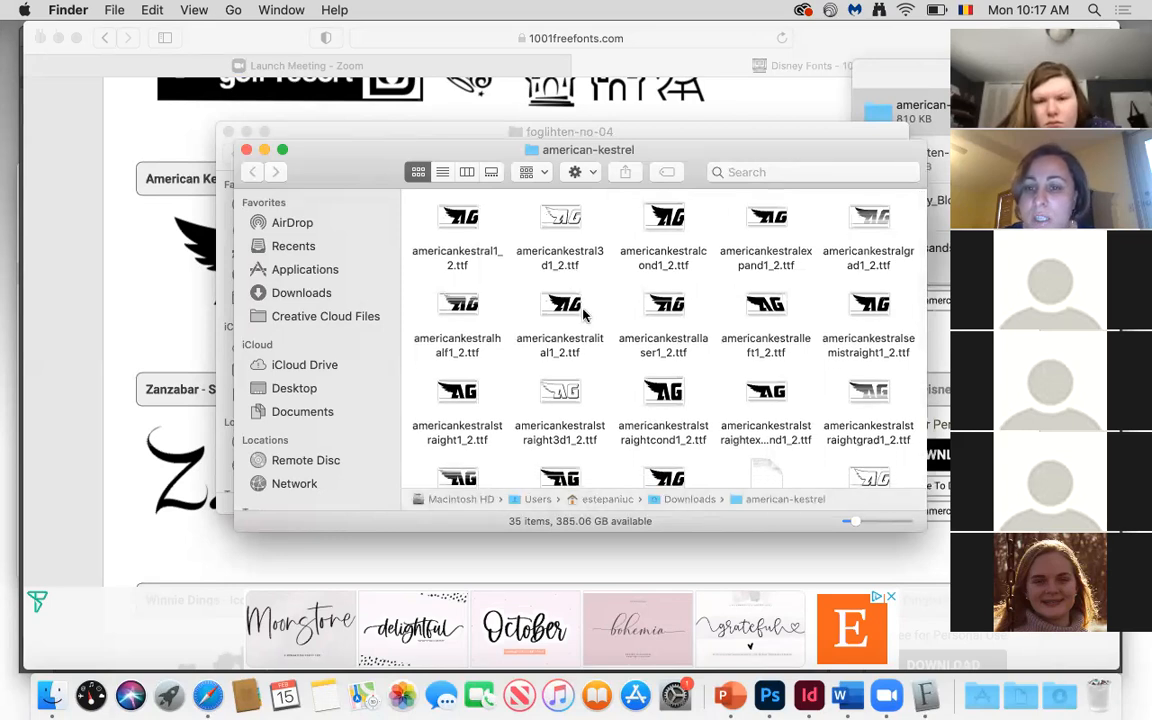
pyautogui.scroll(-2, 585, 315)
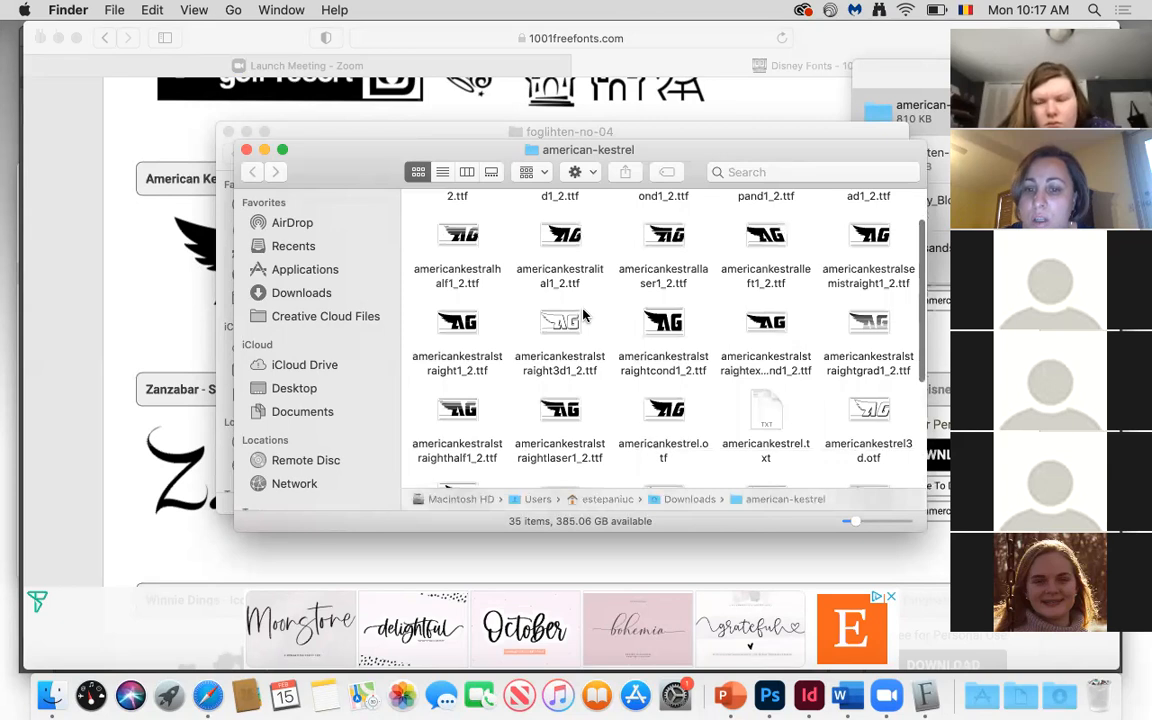
pyautogui.scroll(-1, 585, 315)
pyautogui.scroll(-3, 585, 315)
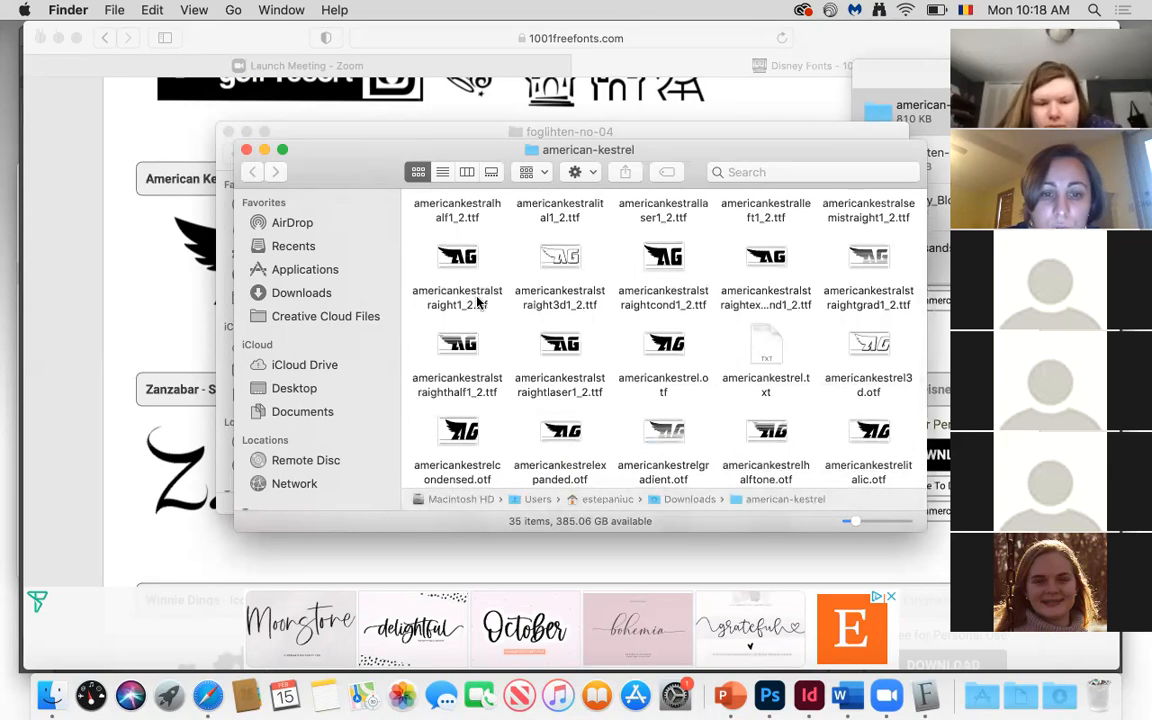
# Install americankestralstraighthalf1_2.ttf through Font Book and switch back to Photoshop.
pyautogui.doubleClick(457, 346)
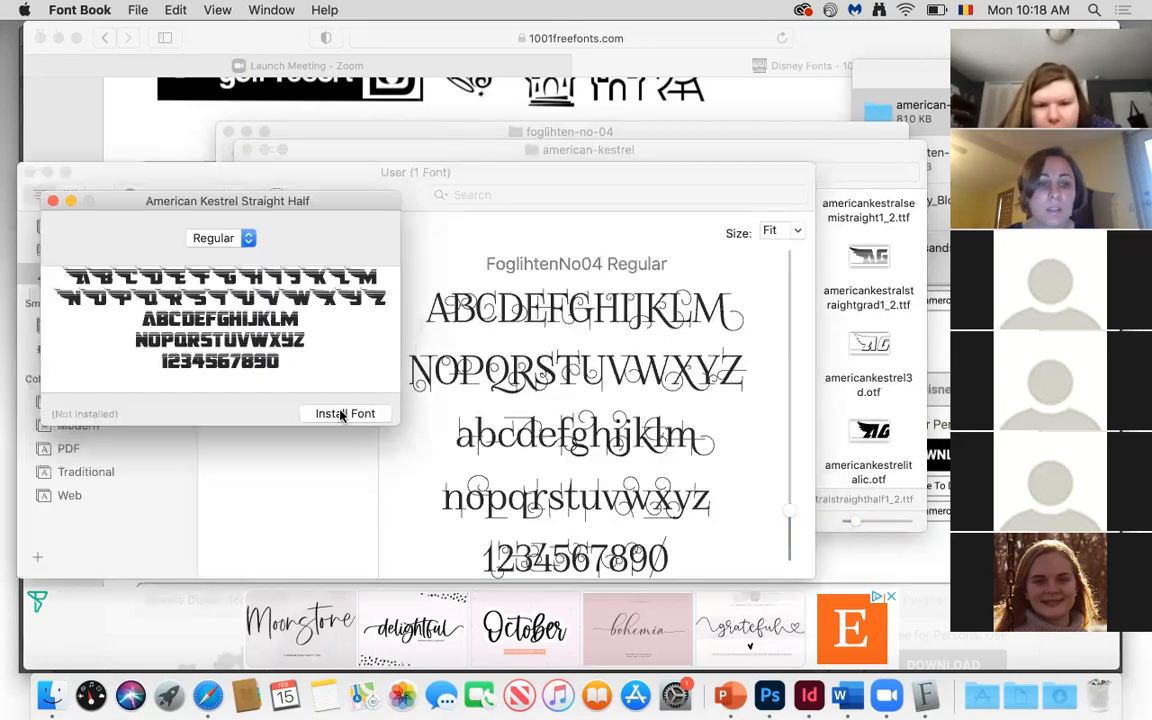
pyautogui.click(343, 414)
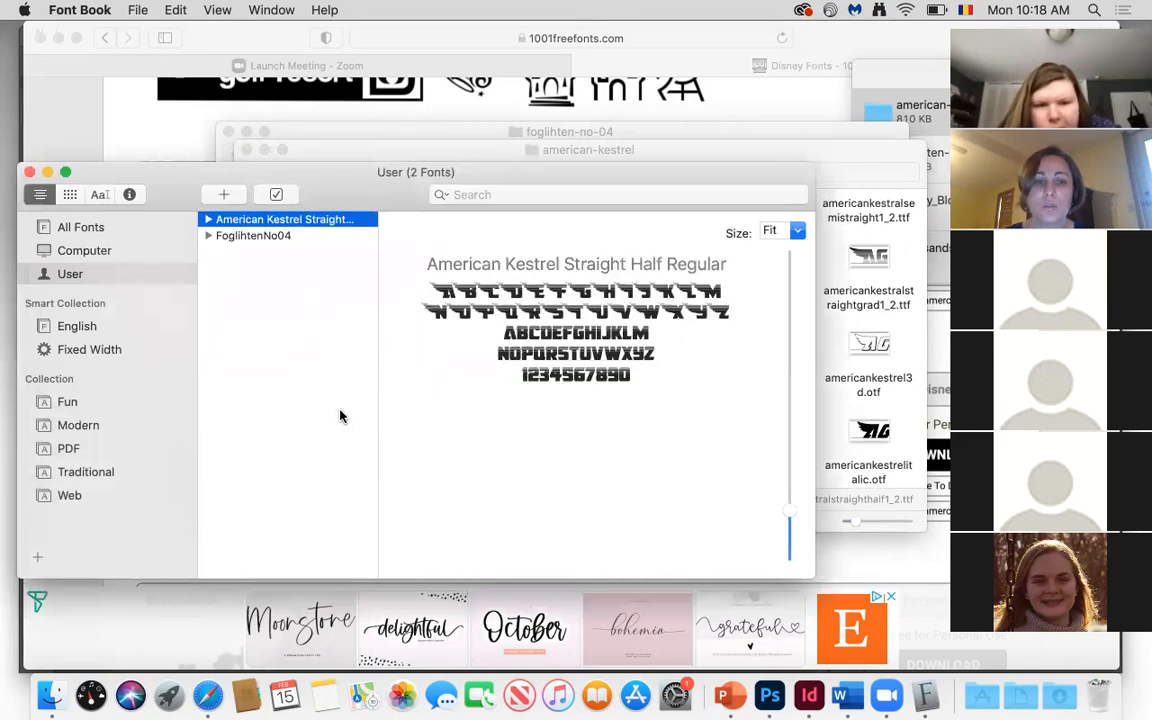
pyautogui.click(767, 697)
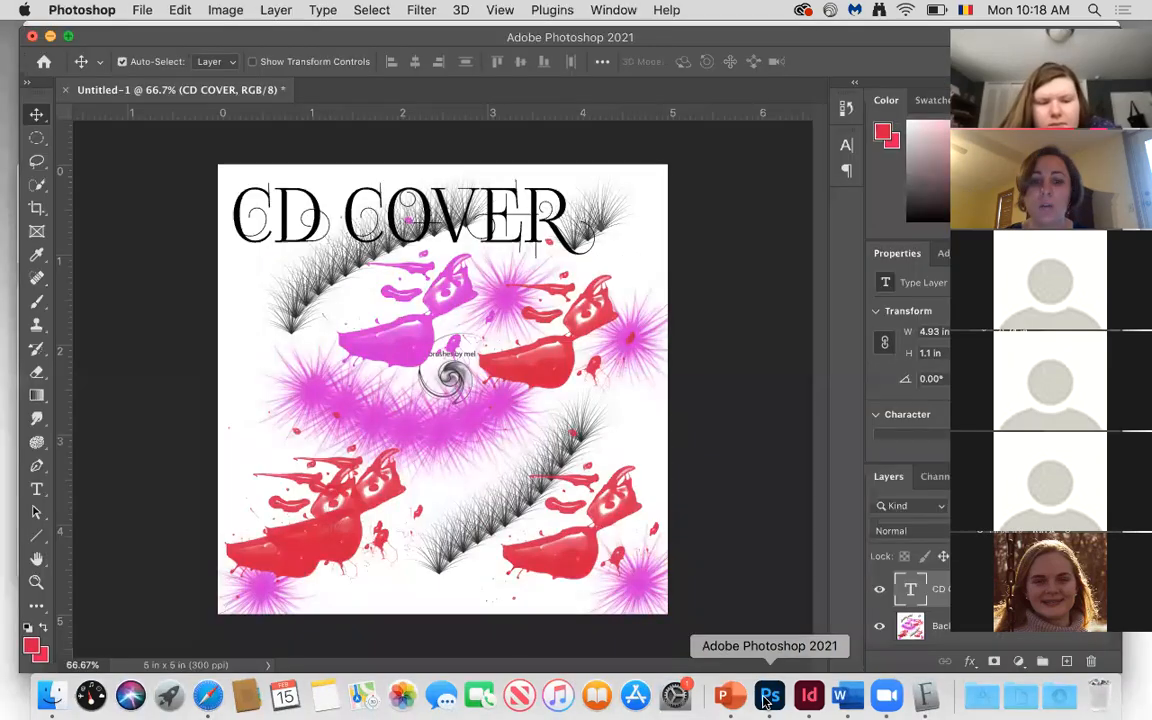
# Add a text box about 2.58 by 0.58 in near the canvas's lower edge with the text Taylor in American Kestrel Straight Half Regular.
pyautogui.click(36, 490)
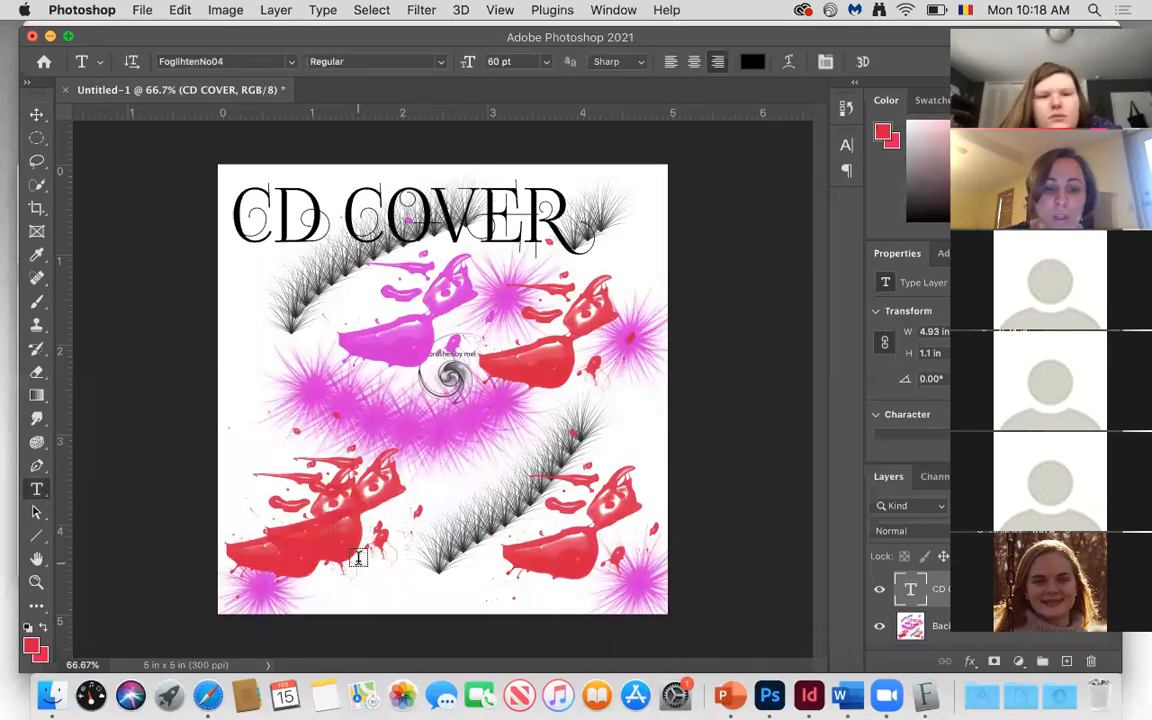
pyautogui.moveTo(359, 561)
pyautogui.mouseDown()
pyautogui.moveTo(548, 565)
pyautogui.moveTo(592, 592)
pyautogui.moveTo(592, 613)
pyautogui.mouseUp()
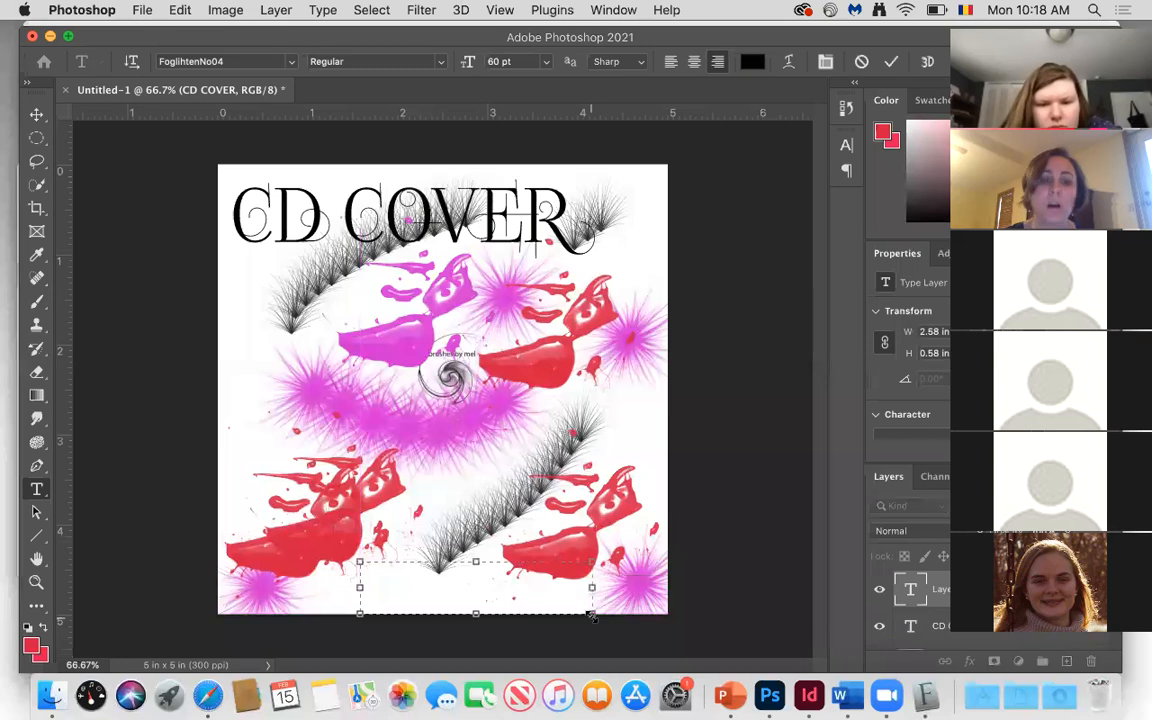
pyautogui.click(290, 62)
pyautogui.write('American Kestrel Straight...')
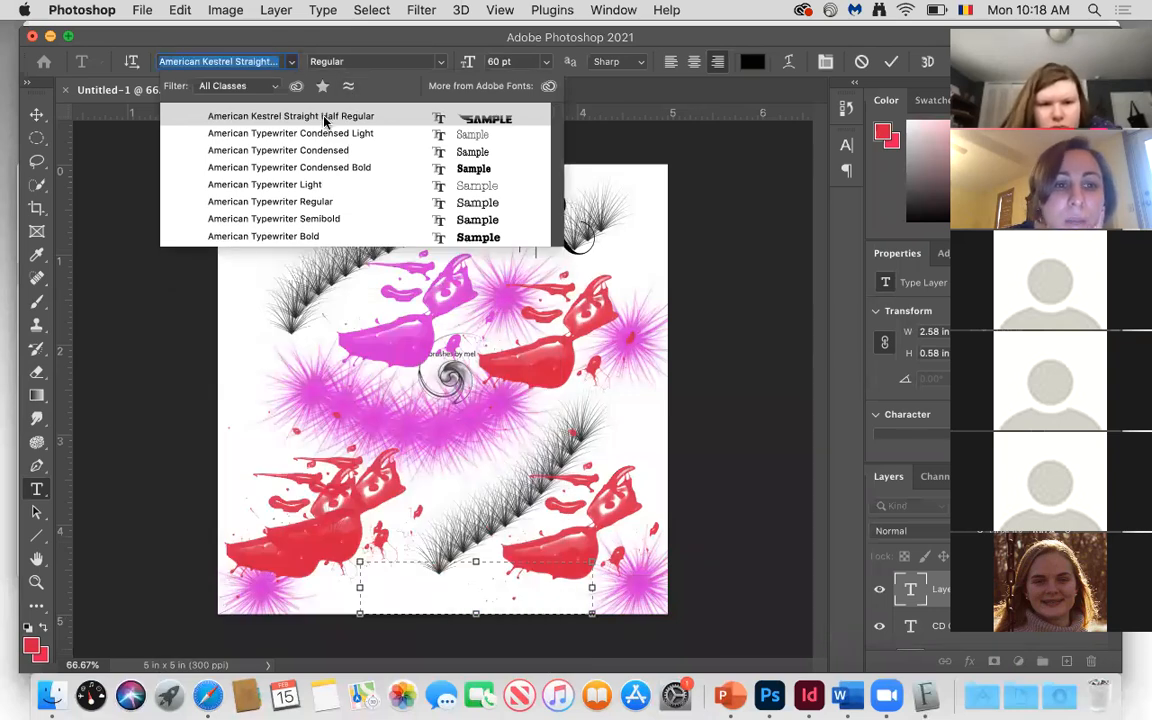
pyautogui.click(365, 120)
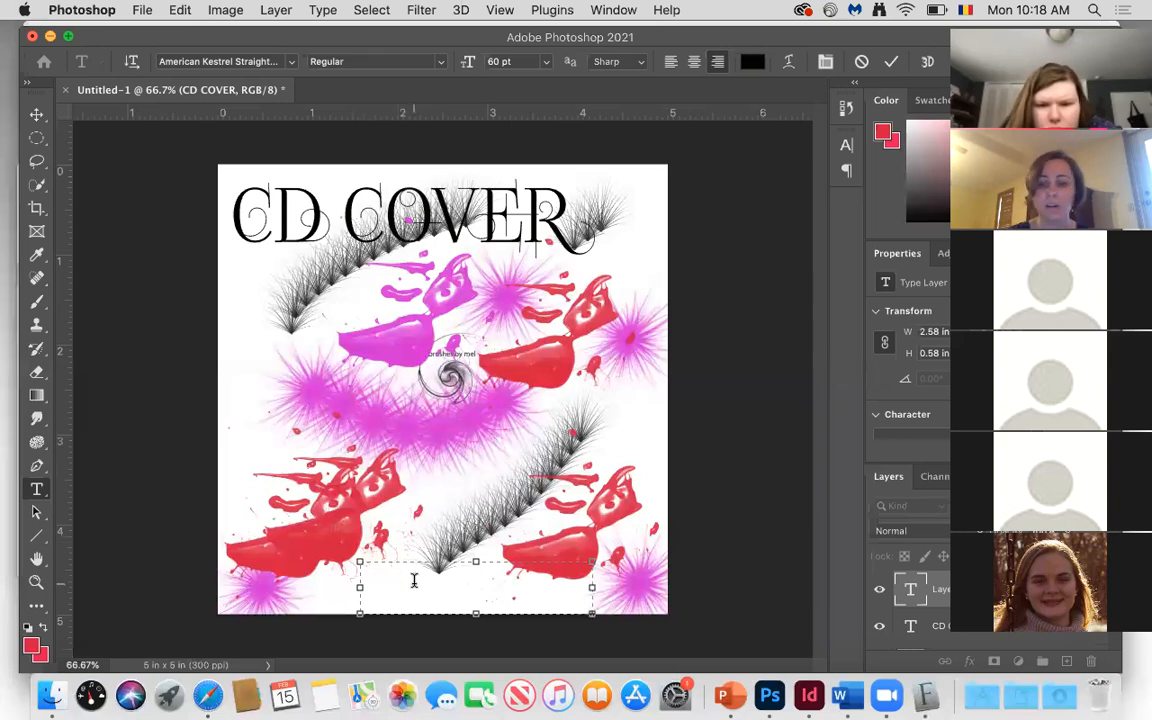
pyautogui.click(912, 588)
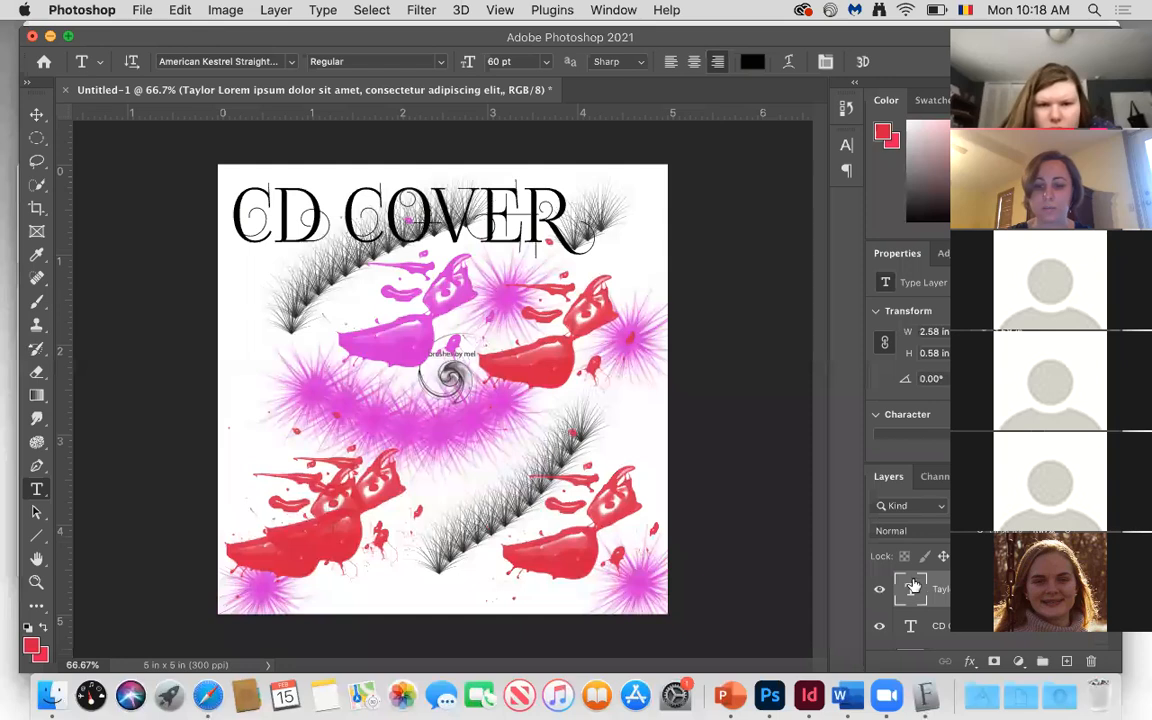
# Reduce the Taylor text to 33 pt and move it to the lower middle of the cover, below the black brush stroke.
pyautogui.click(529, 575)
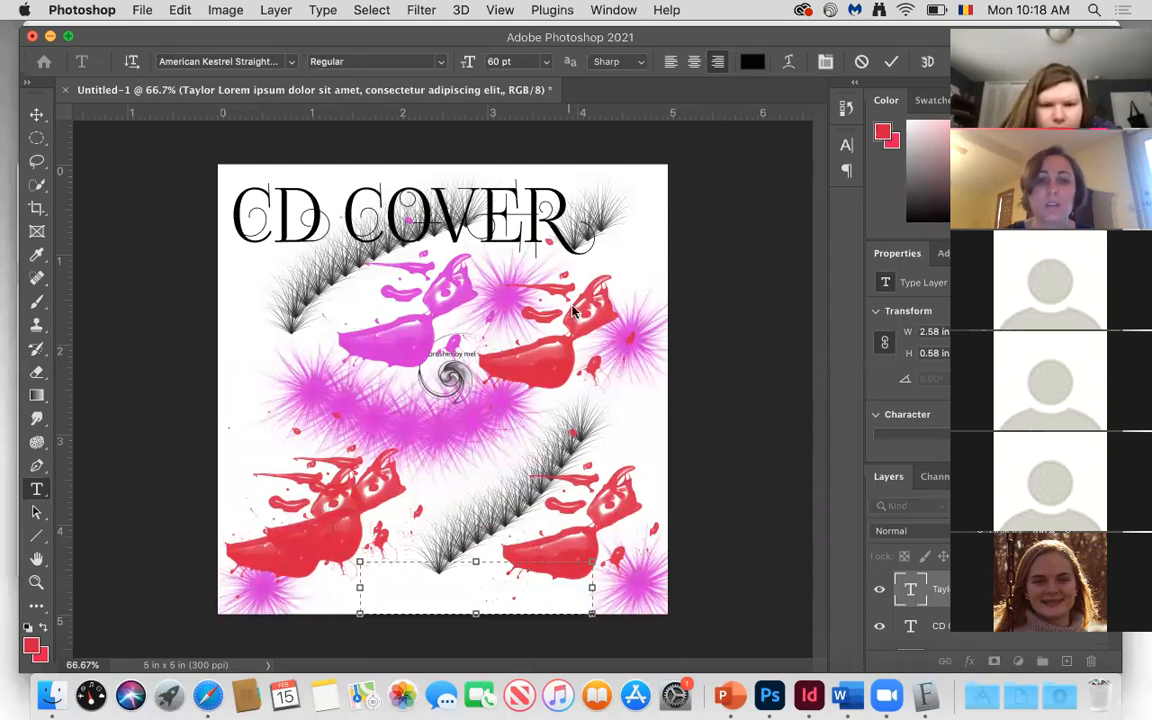
pyautogui.press('super+a')
pyautogui.moveTo(432, 66); pyautogui.dragTo(445, 66)
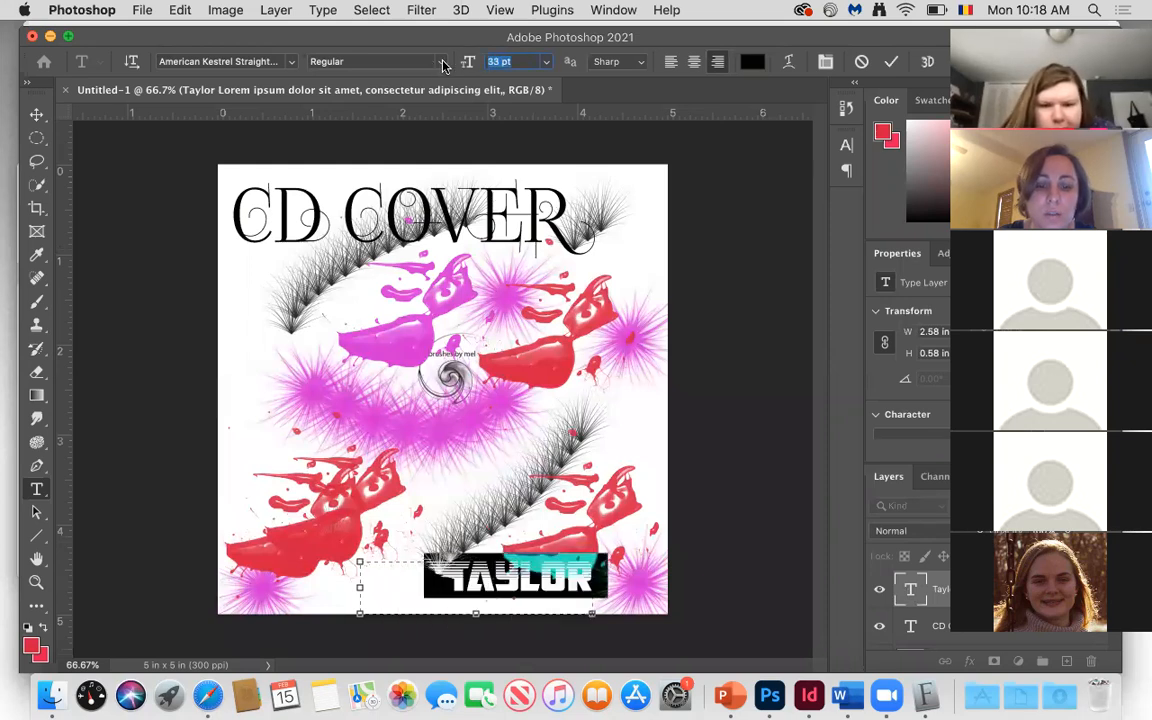
pyautogui.click(36, 114)
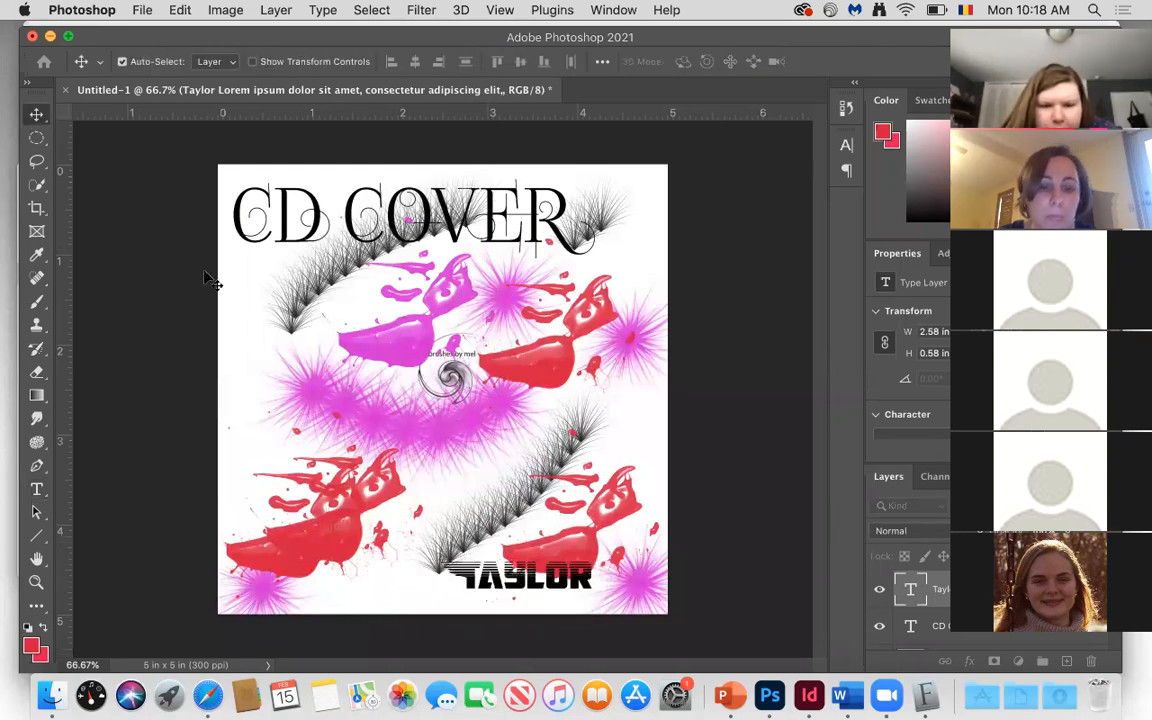
pyautogui.moveTo(483, 585); pyautogui.dragTo(391, 600)
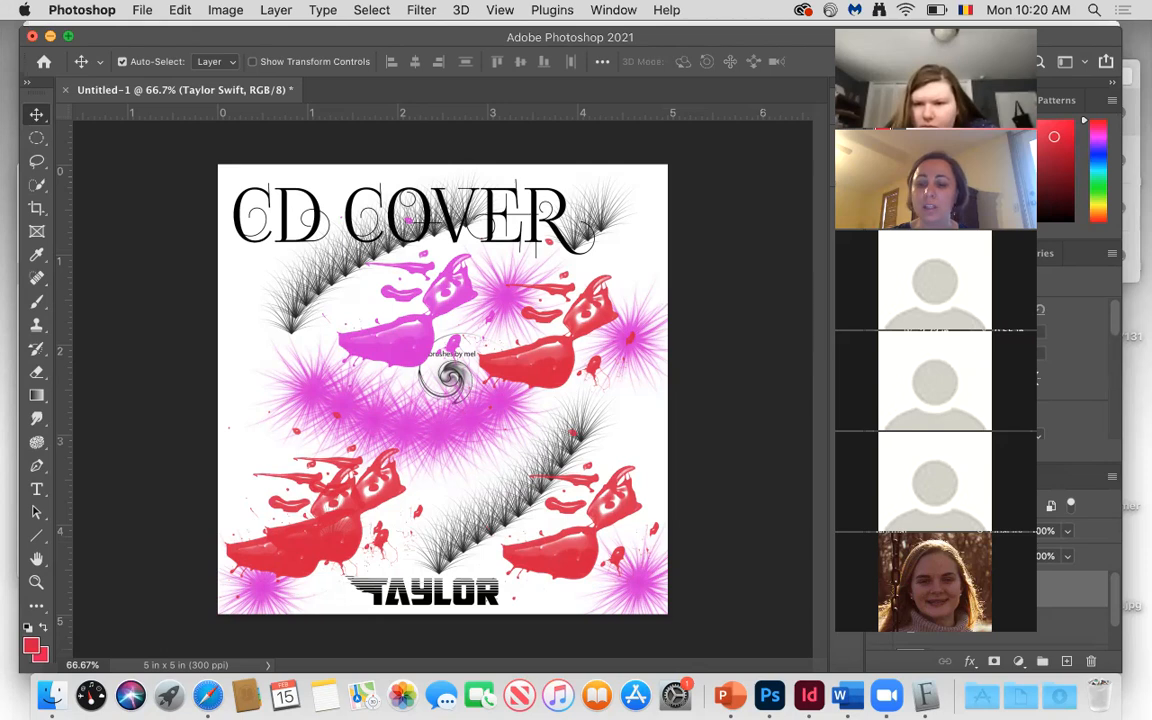
# Create a new document 5 inches wide and 5 inches high at 300 pixels/inch.
pyautogui.scroll(-3, 1066, 602)
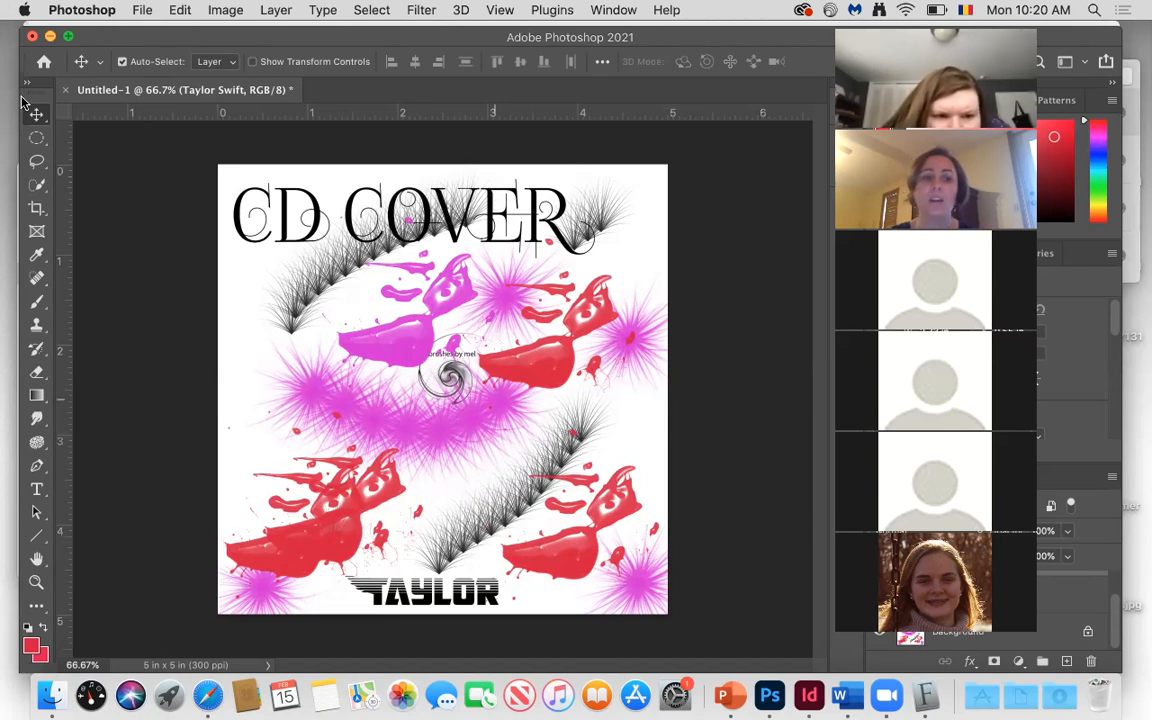
pyautogui.click(142, 10)
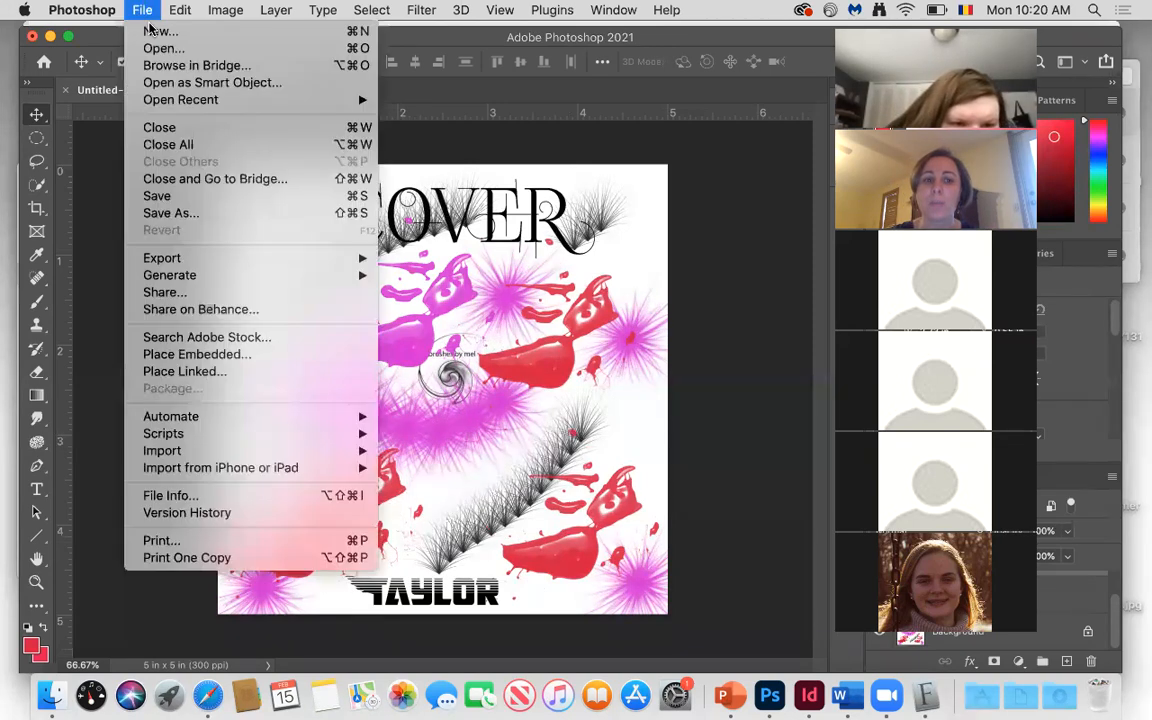
pyautogui.click(152, 32)
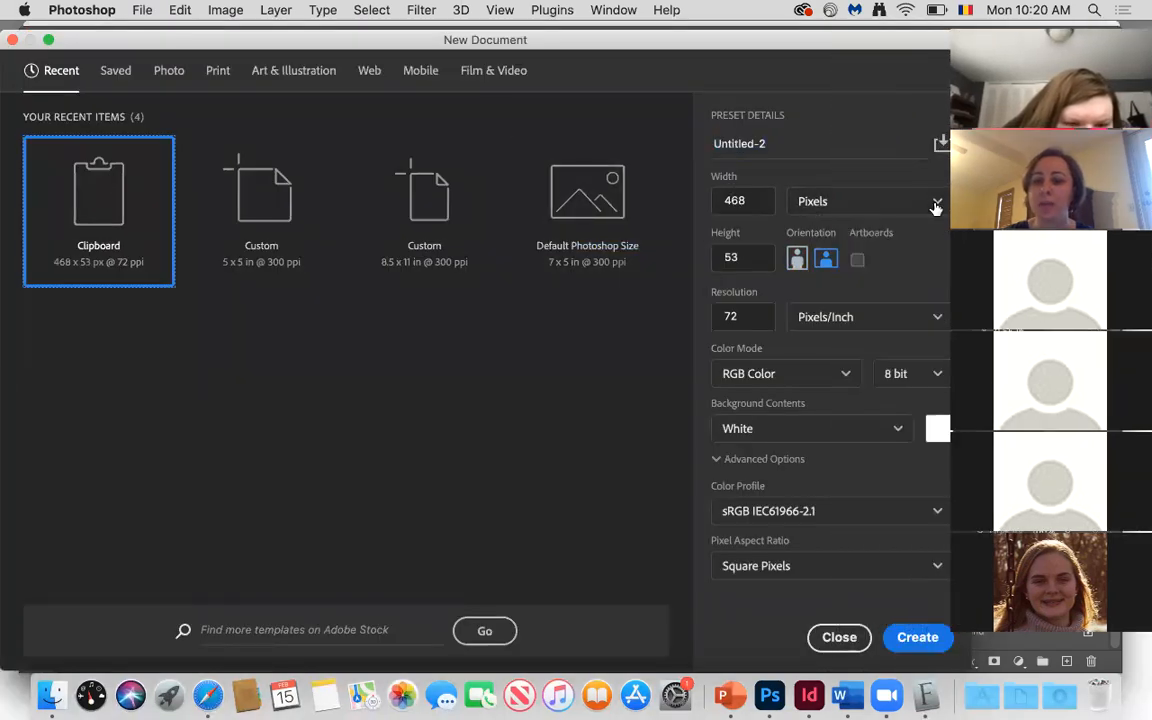
pyautogui.click(936, 204)
pyautogui.click(890, 266)
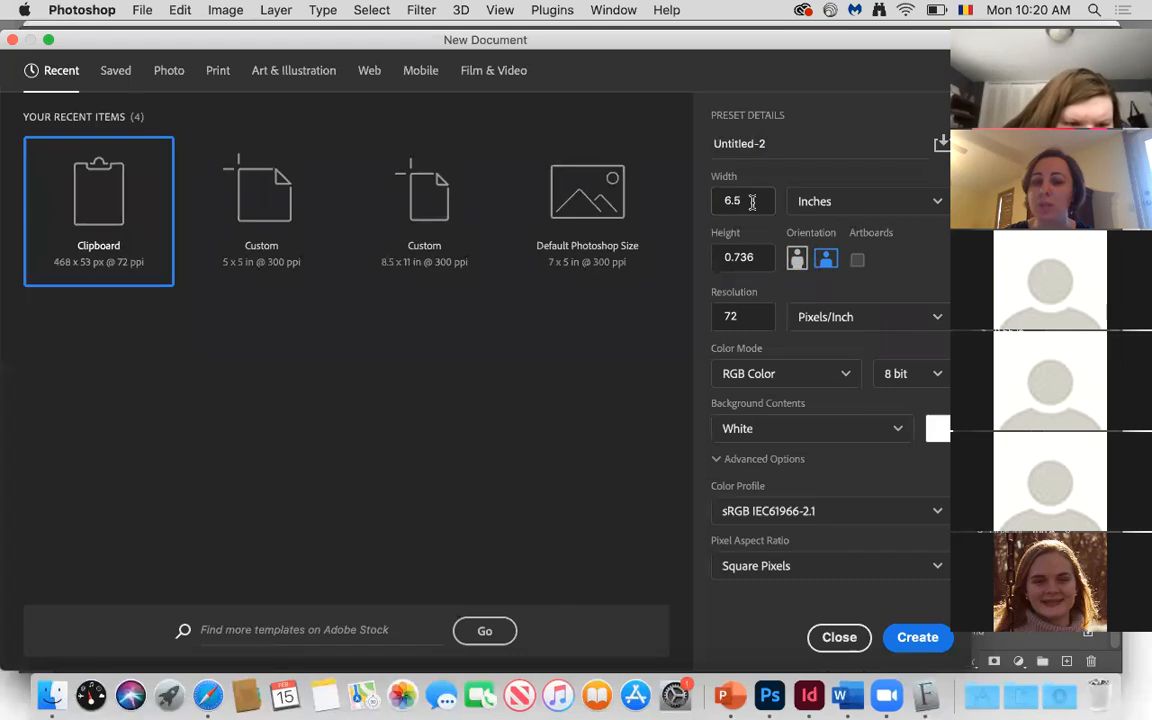
pyautogui.write('5')
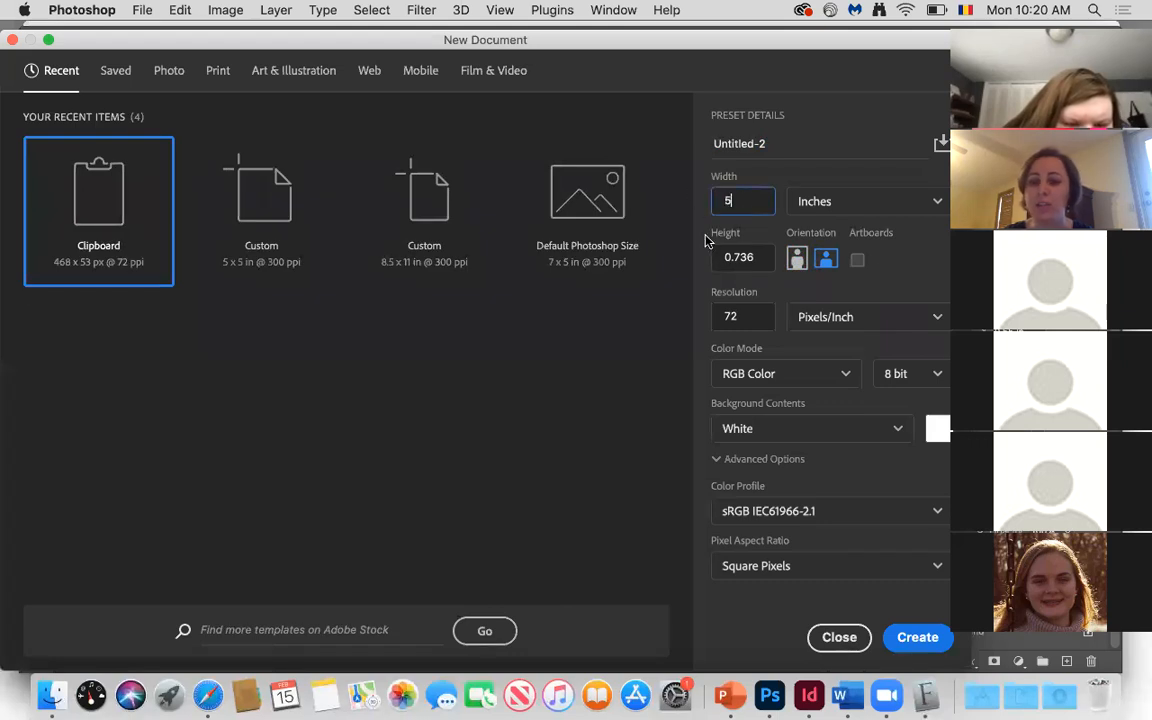
pyautogui.click(752, 256)
pyautogui.write('5')
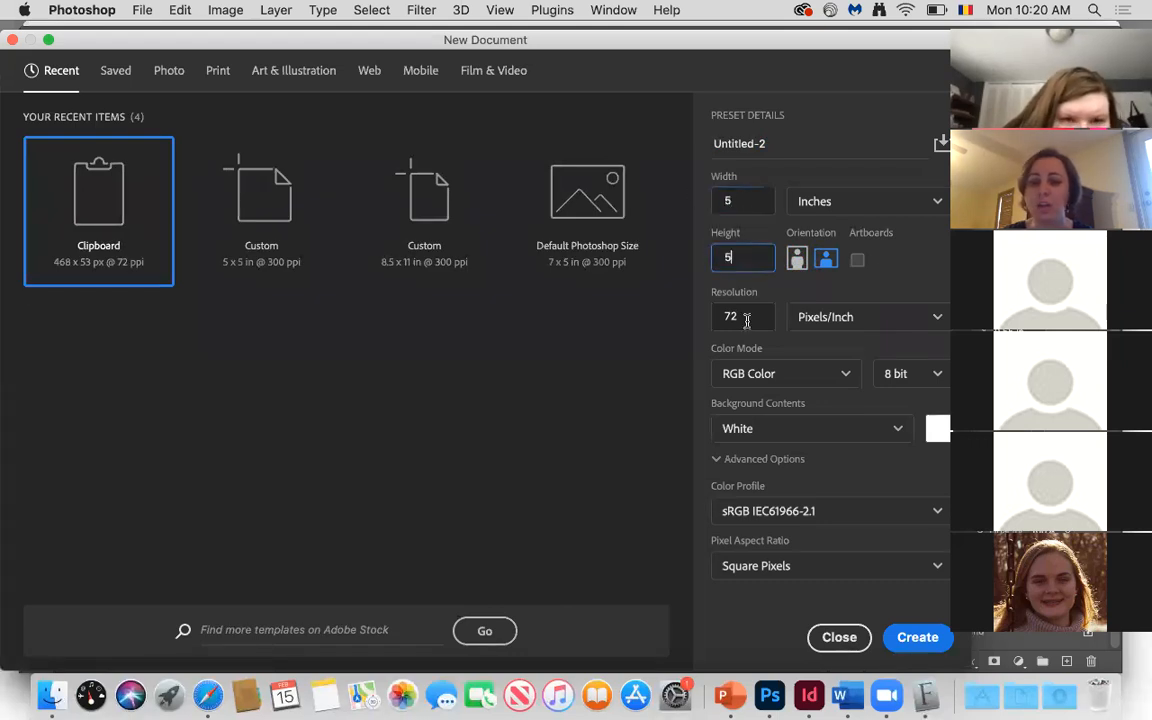
pyautogui.click(740, 316)
pyautogui.write('300')
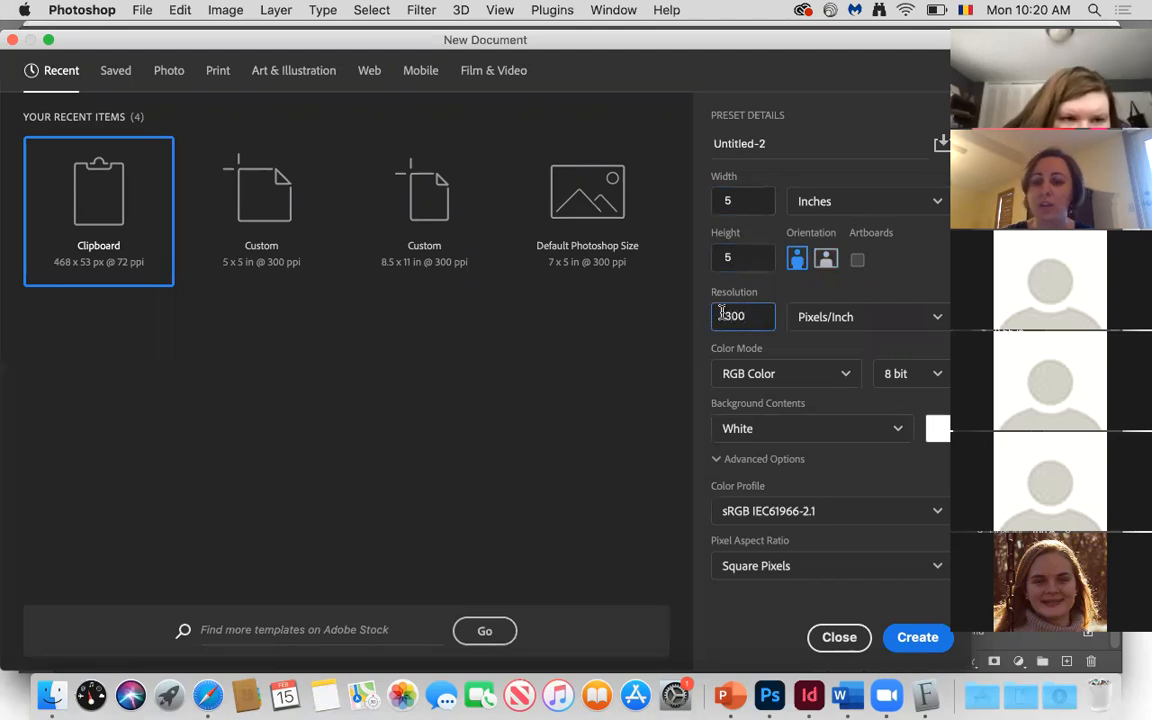
pyautogui.click(910, 637)
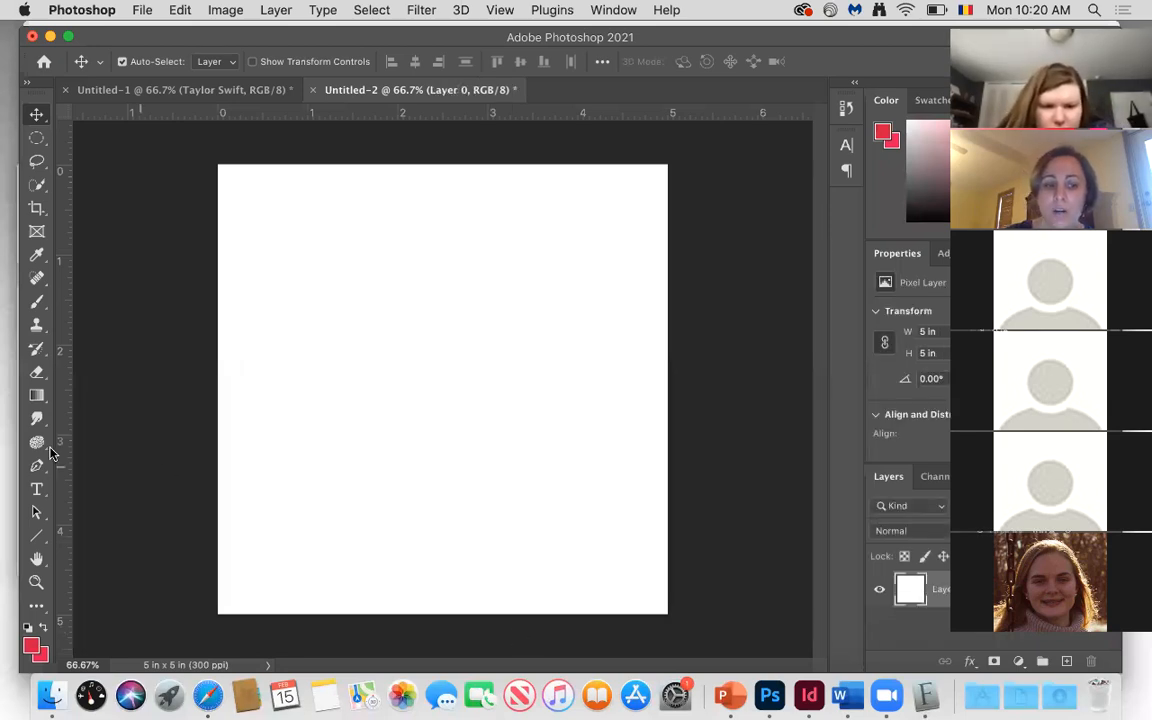
# Set the foreground color to a soft yellow and fill the canvas with a diagonal yellow-to-red linear gradient from the upper-left to the lower-right corner.
pyautogui.click(33, 397)
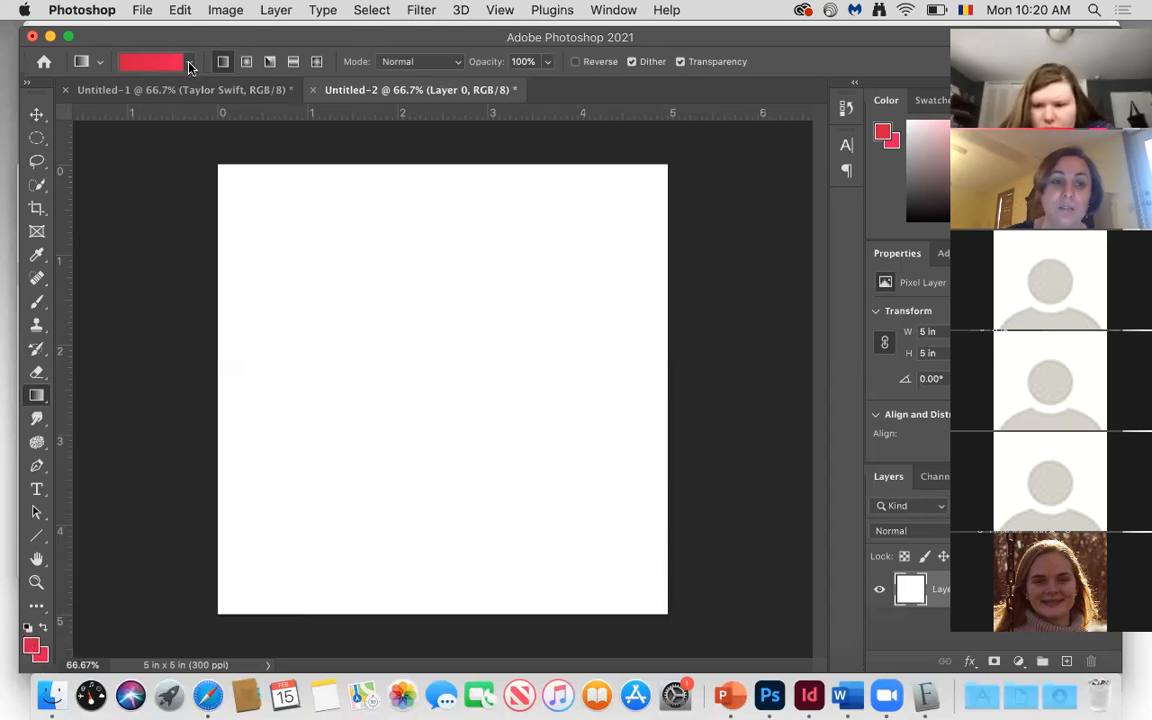
pyautogui.click(35, 650)
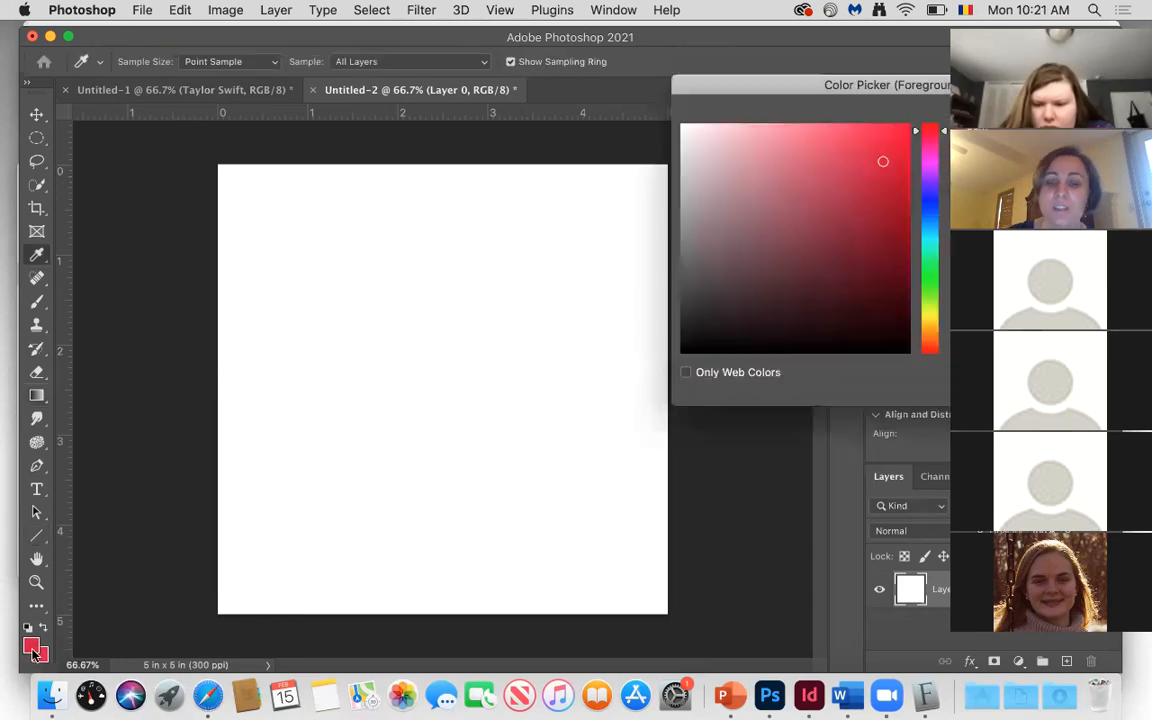
pyautogui.click(928, 315)
pyautogui.click(805, 147)
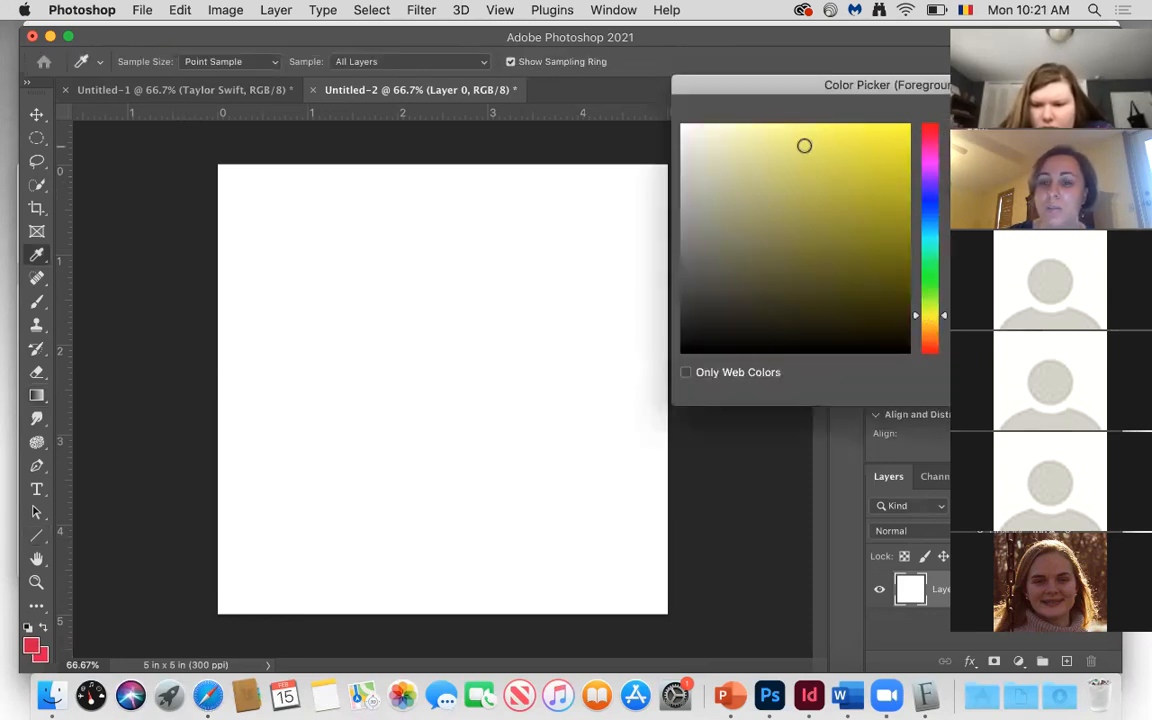
pyautogui.press('Return')
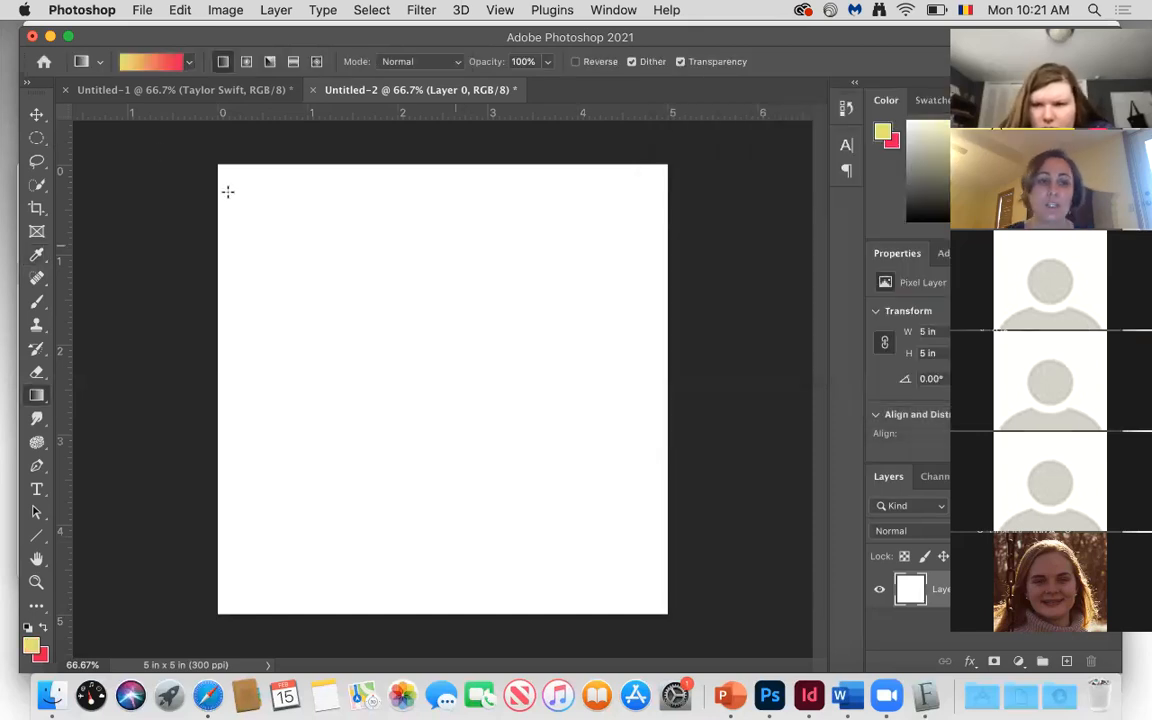
pyautogui.moveTo(146, 131); pyautogui.dragTo(748, 663)
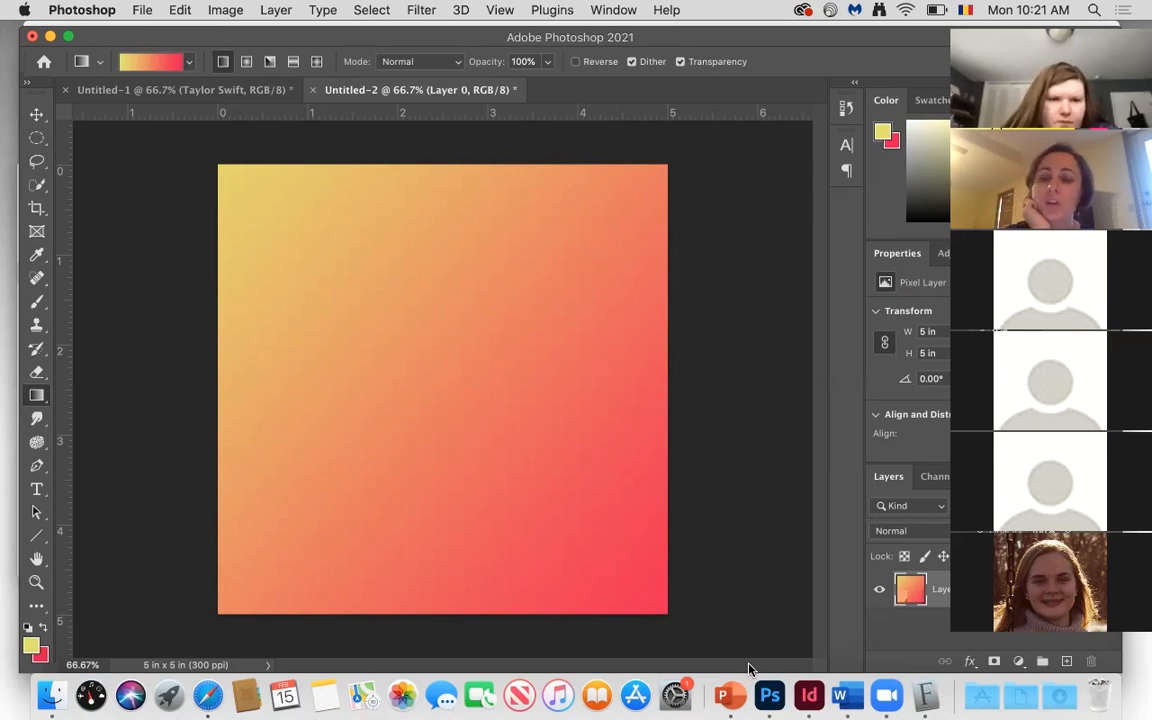
# Go back to the Untitled-1 document and inspect its Background layer holding the brush strokes.
pyautogui.click(195, 90)
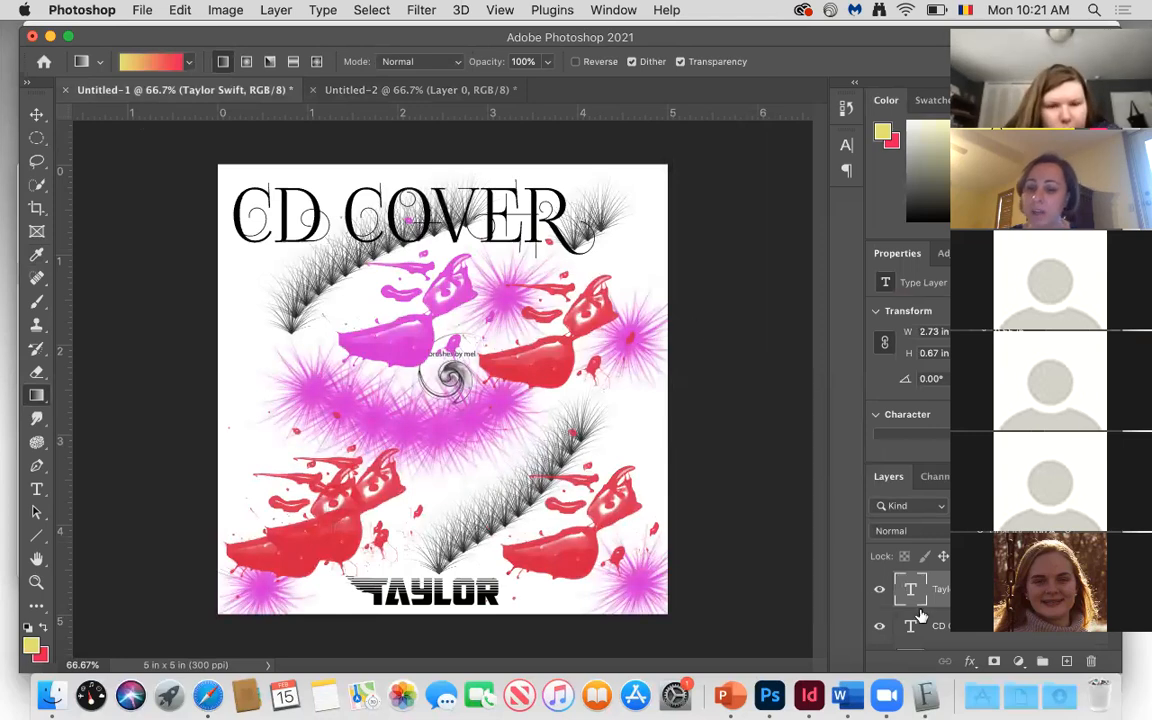
pyautogui.scroll(-2, 912, 625)
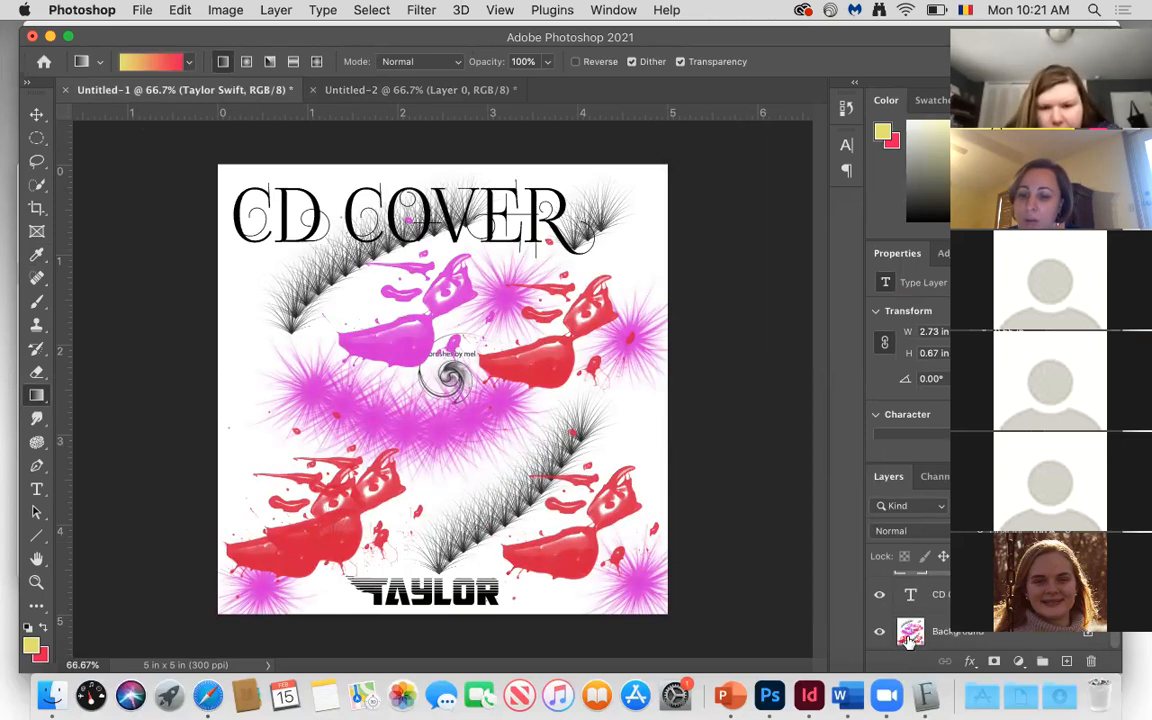
pyautogui.click(910, 636)
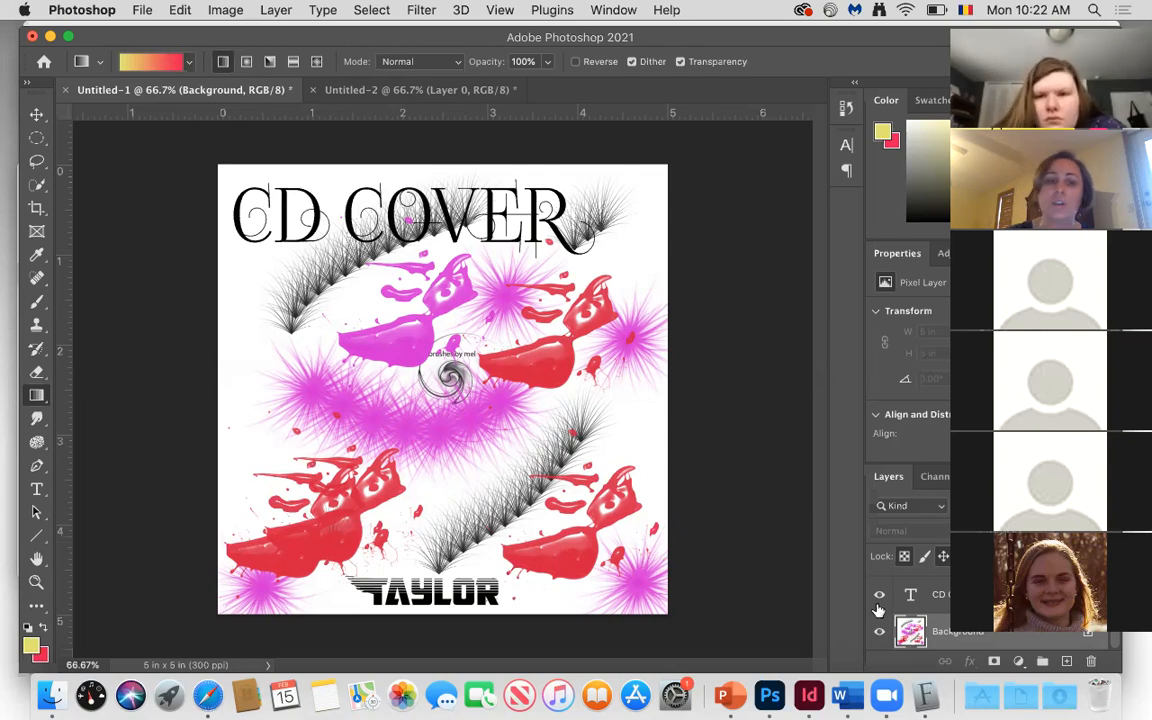
# Switch to the Untitled-2 document and add a new layer named Layer 1 above the gradient.
pyautogui.click(399, 92)
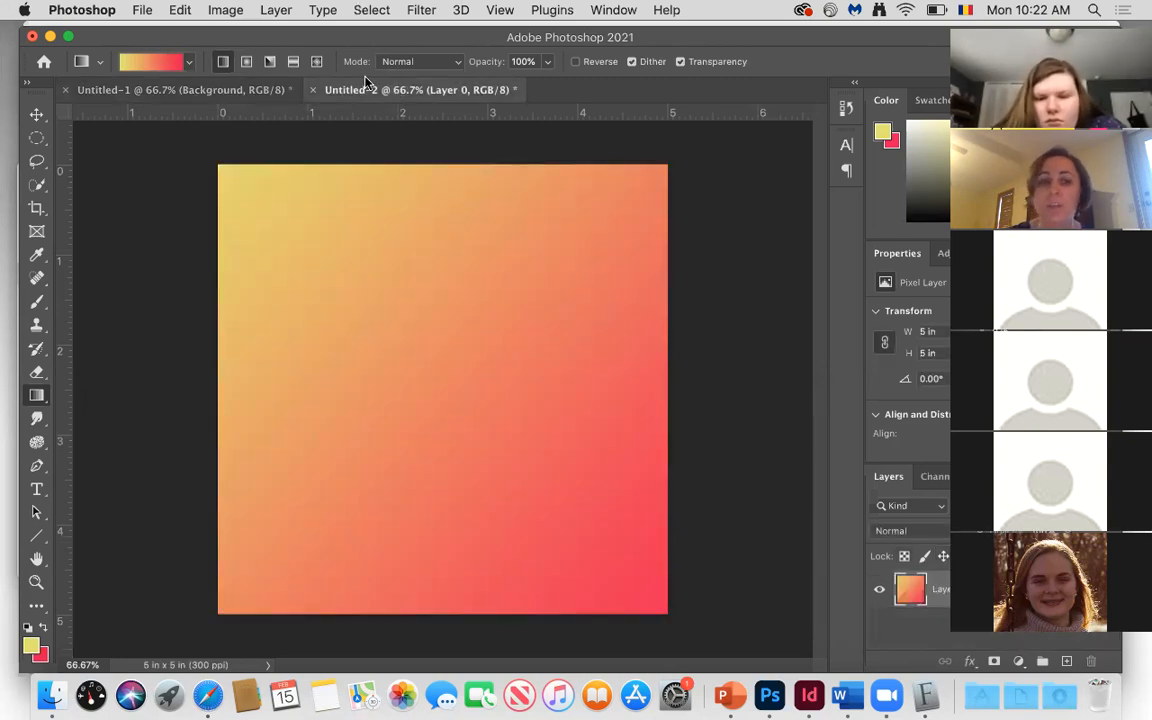
pyautogui.click(274, 10)
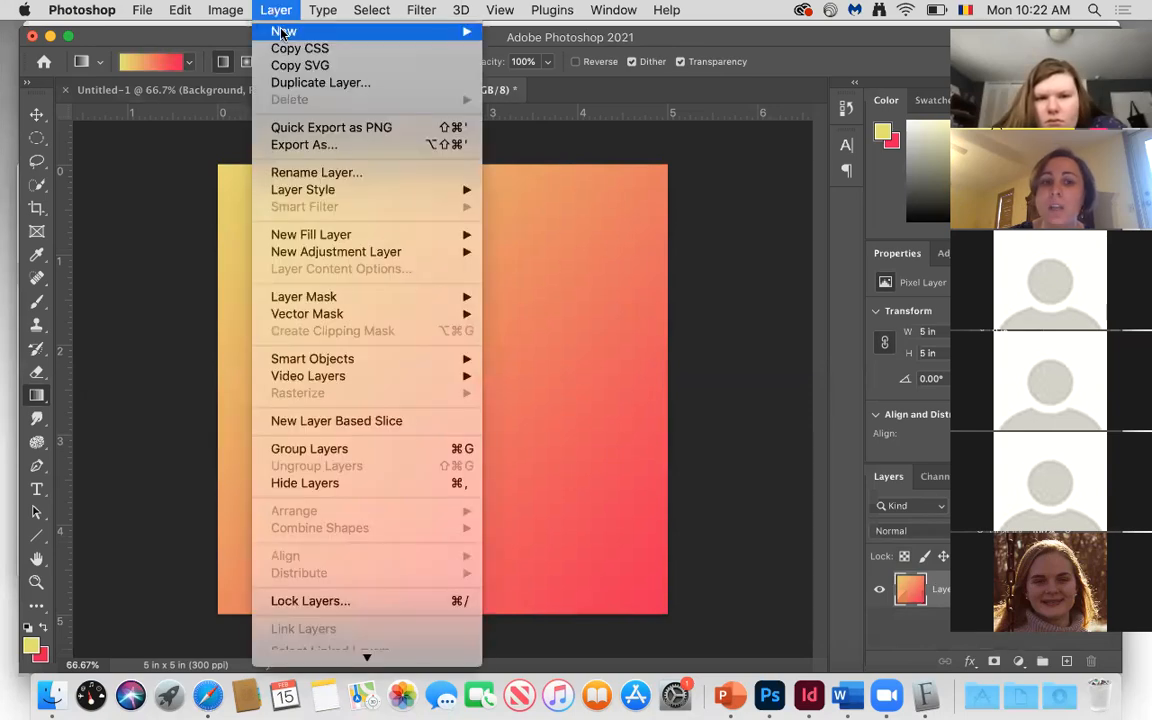
pyautogui.moveTo(290, 31)
pyautogui.click(520, 37)
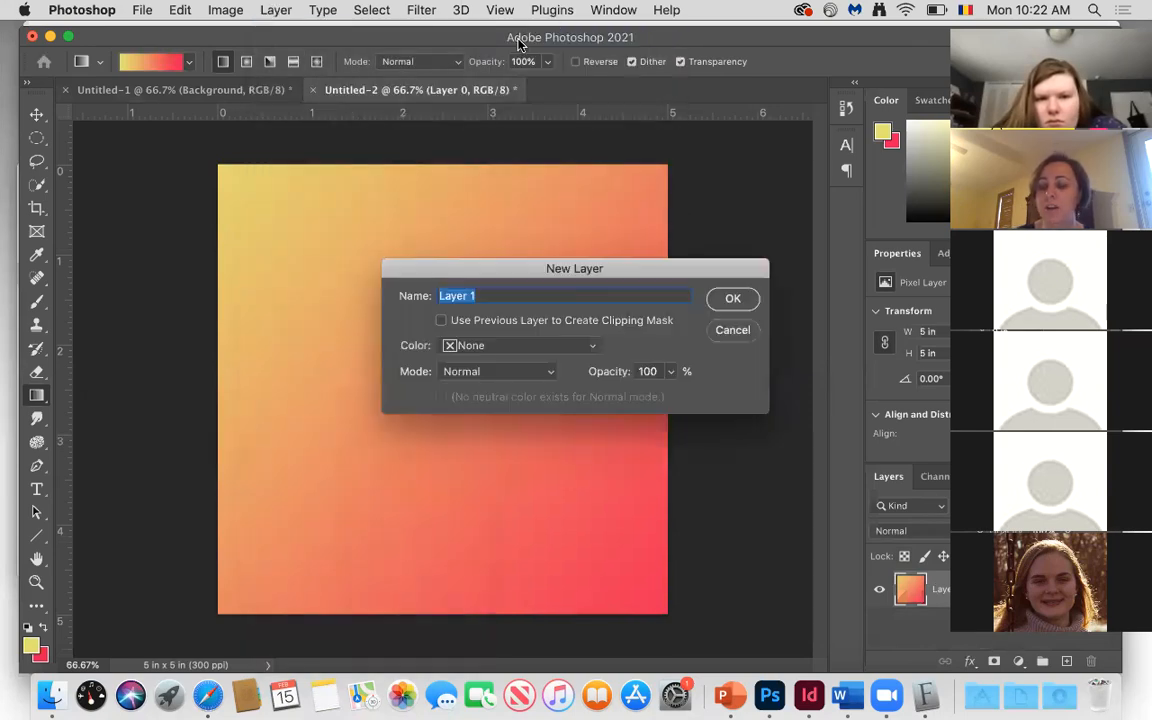
pyautogui.click(731, 298)
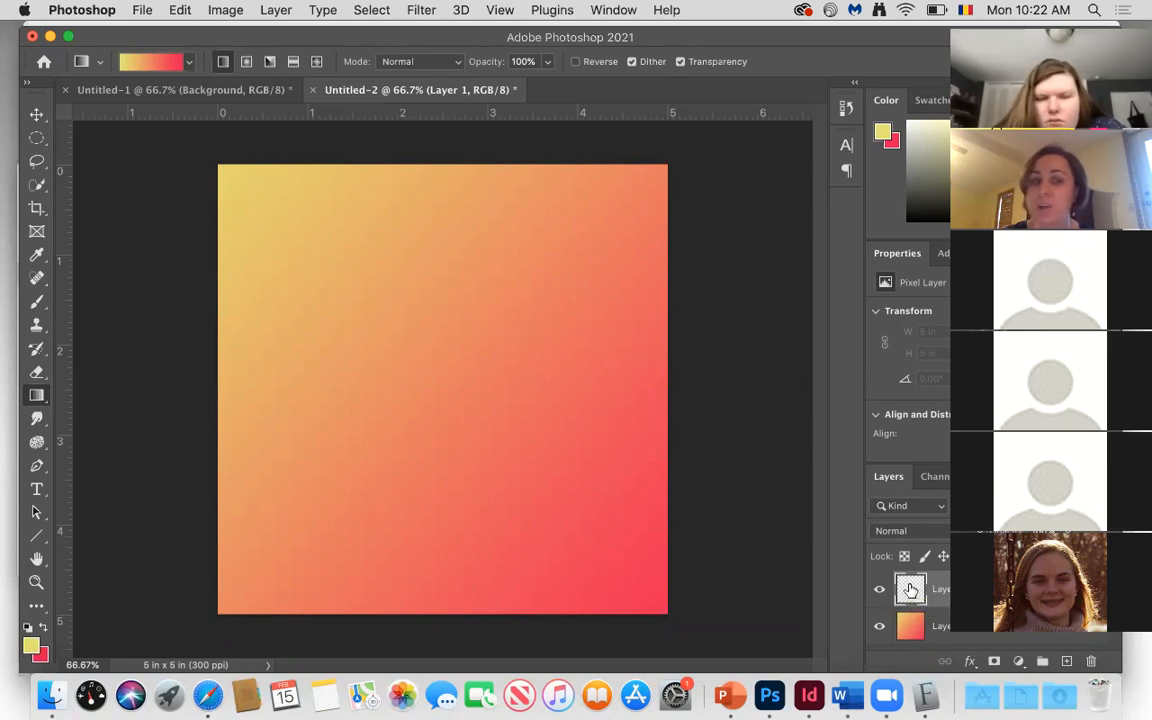
# Choose the 385 px swirl brush from the teardrop paths.psd set, just above the Glossy Blood Splatter group, and set the foreground color to black.
pyautogui.click(37, 303)
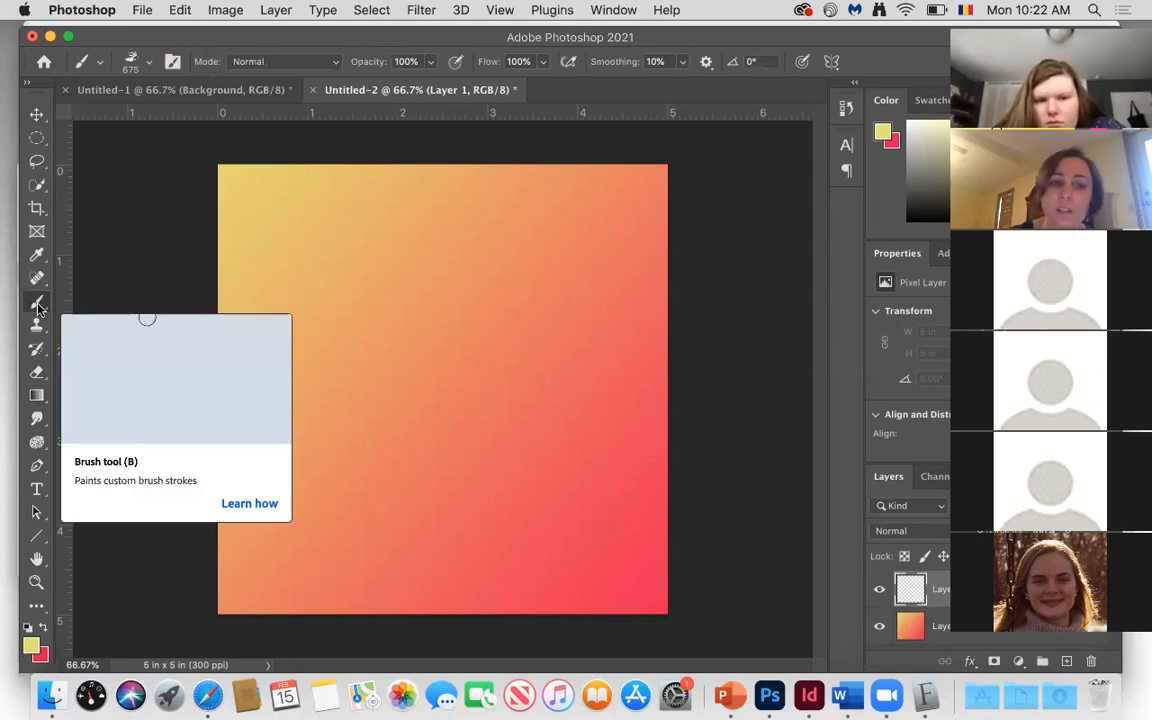
pyautogui.click(146, 63)
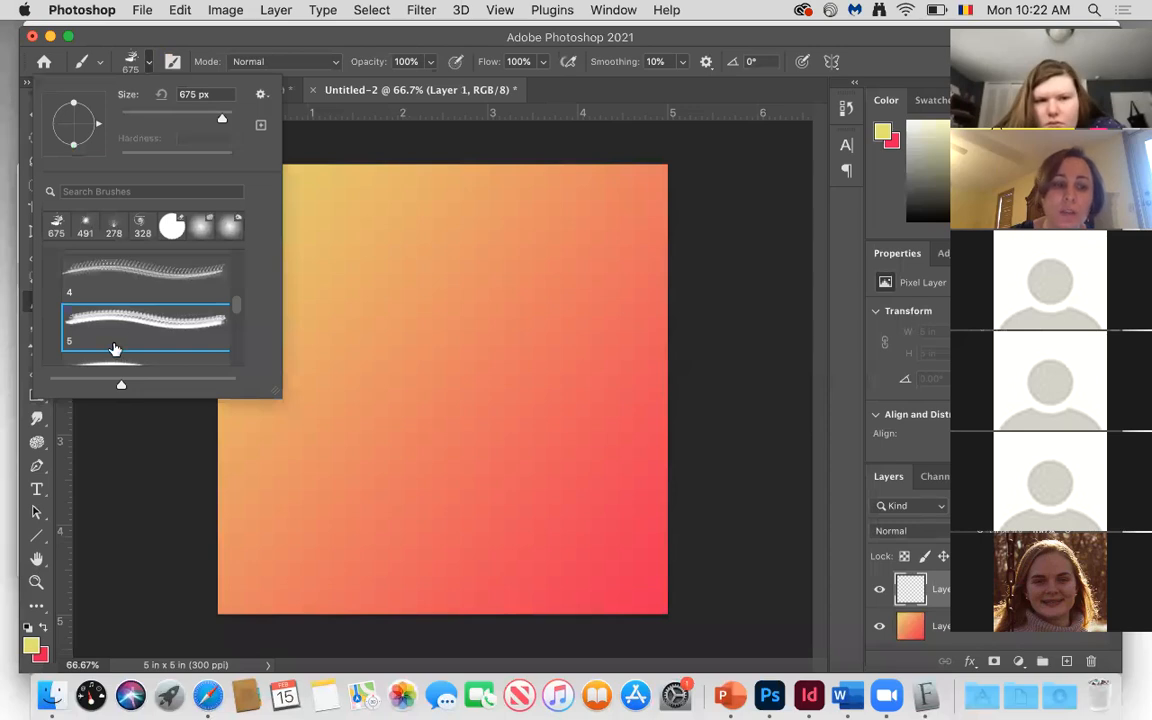
pyautogui.scroll(-4, 115, 348)
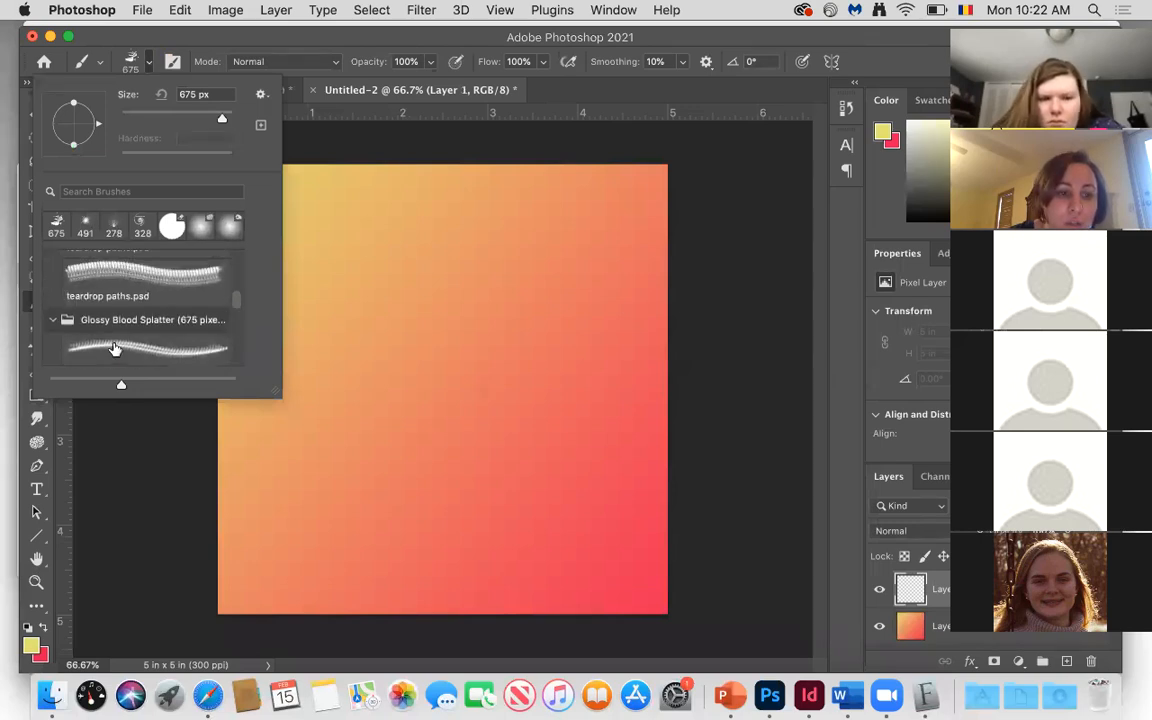
pyautogui.click(108, 318)
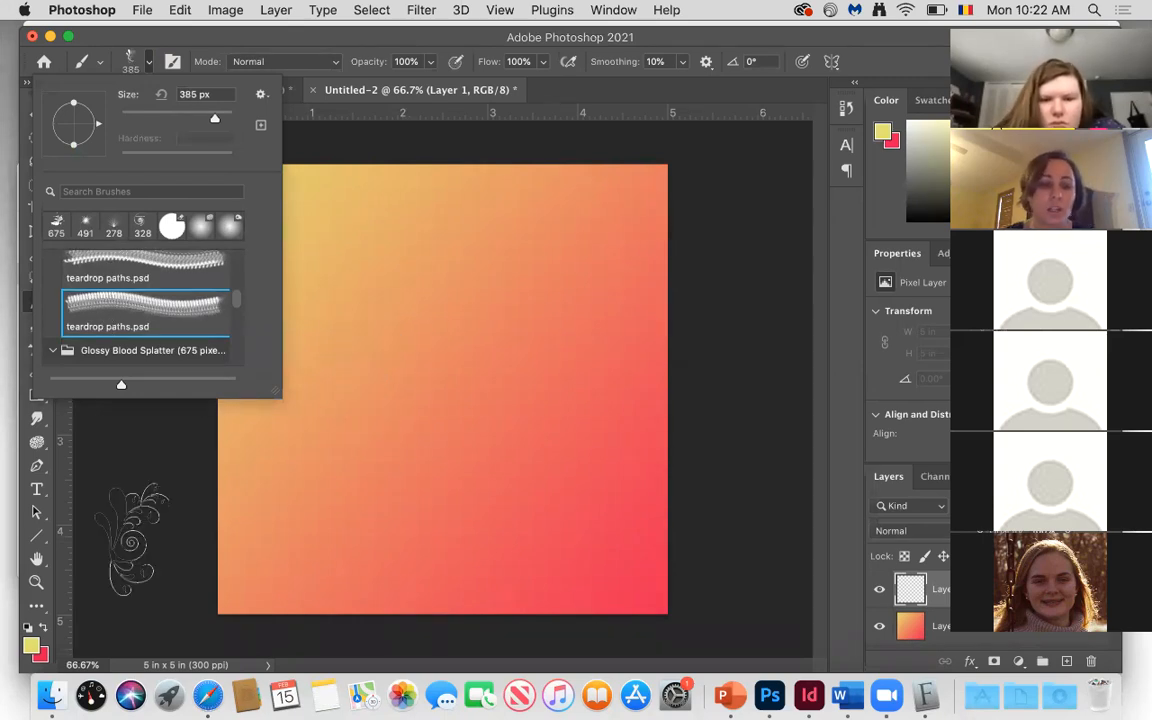
pyautogui.click(32, 645)
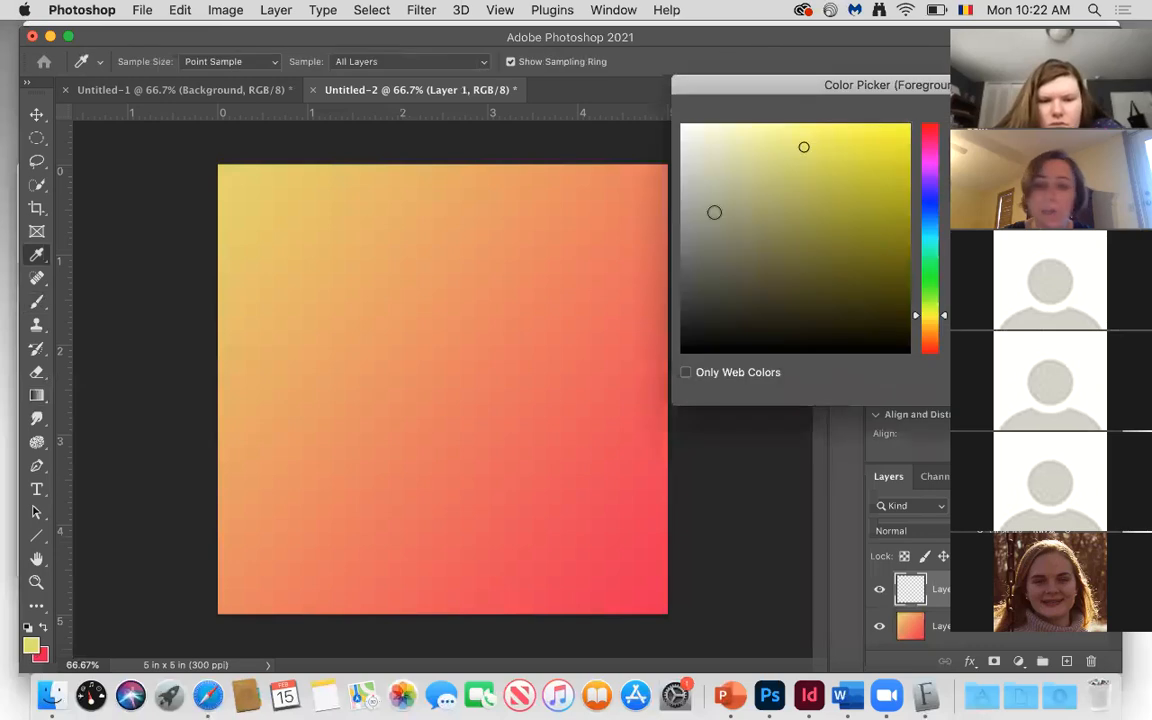
pyautogui.click(902, 346)
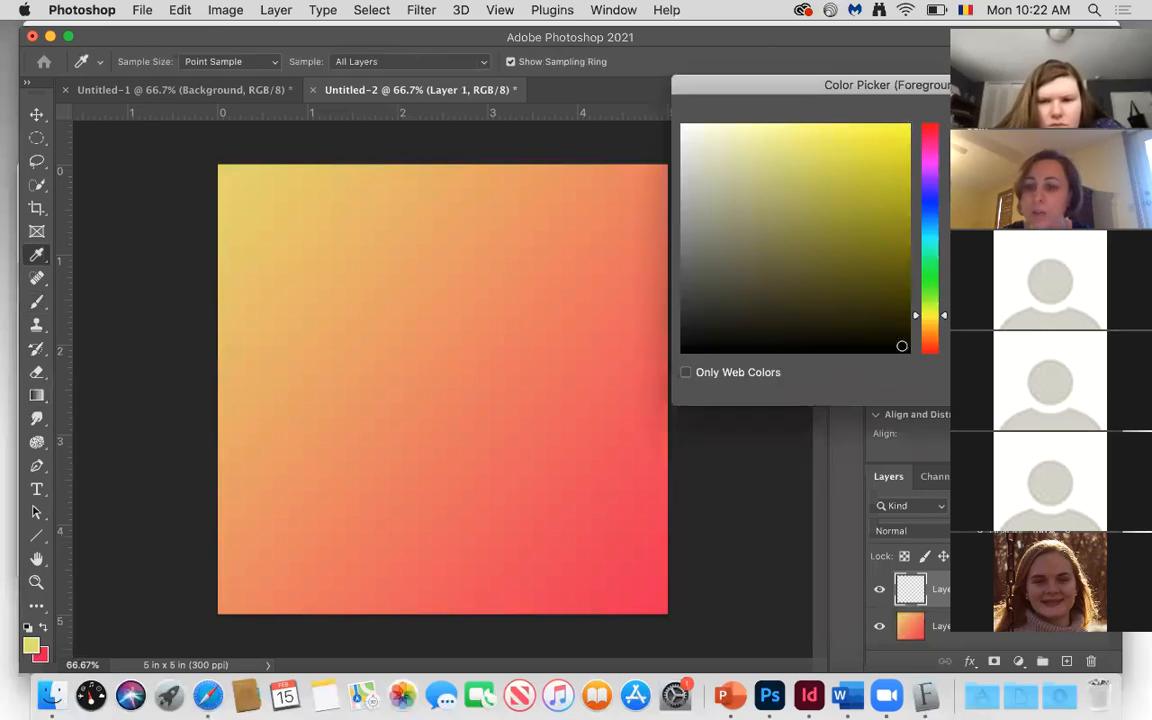
pyautogui.press('Return')
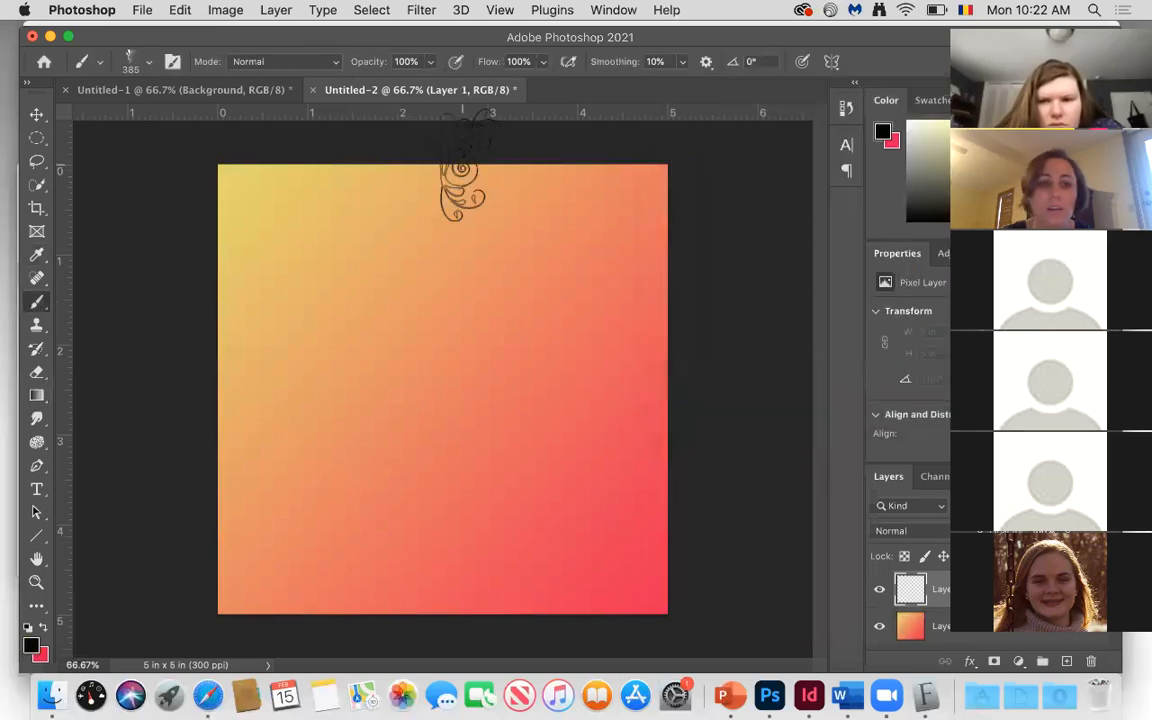
# Enlarge the swirl brush to 1400 px and stamp it once on Layer 1 over the left half of the canvas.
pyautogui.click(146, 62)
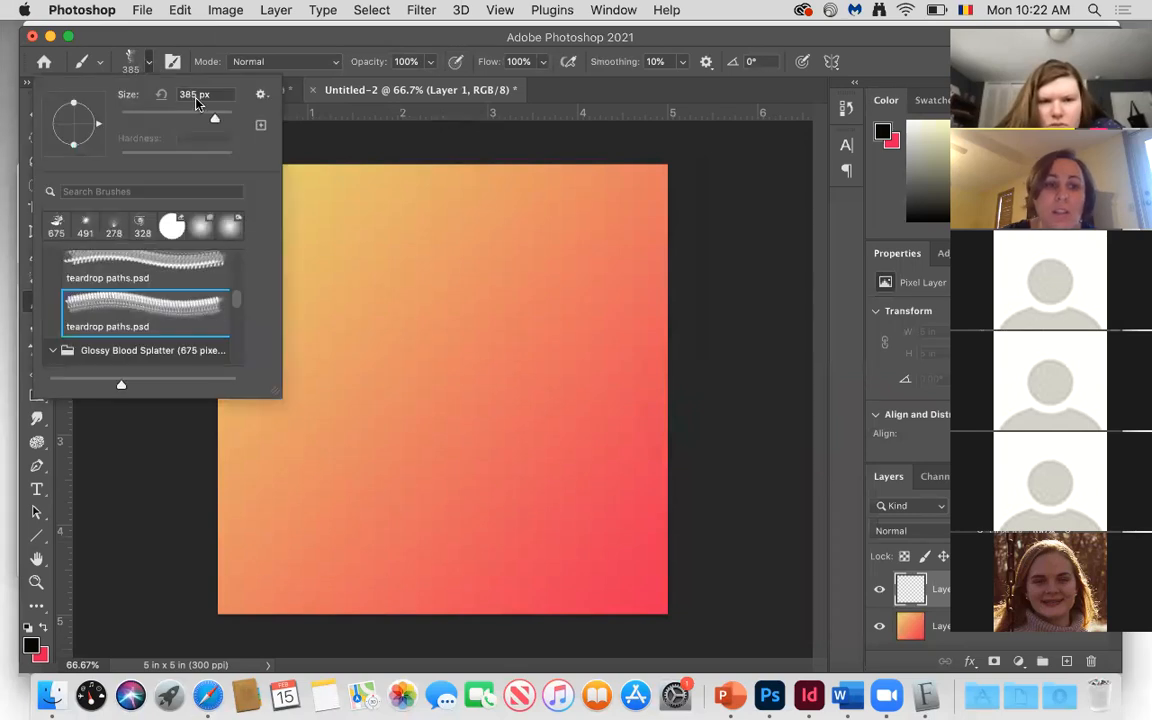
pyautogui.moveTo(213, 118); pyautogui.dragTo(226, 118)
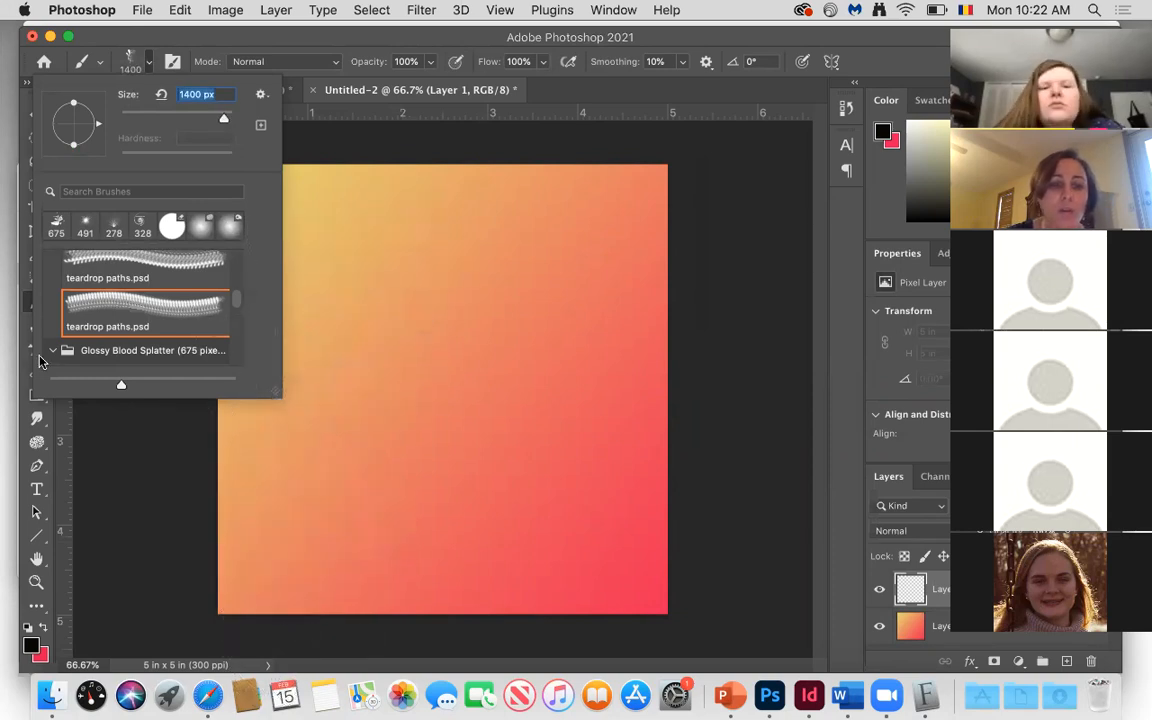
pyautogui.click(650, 88)
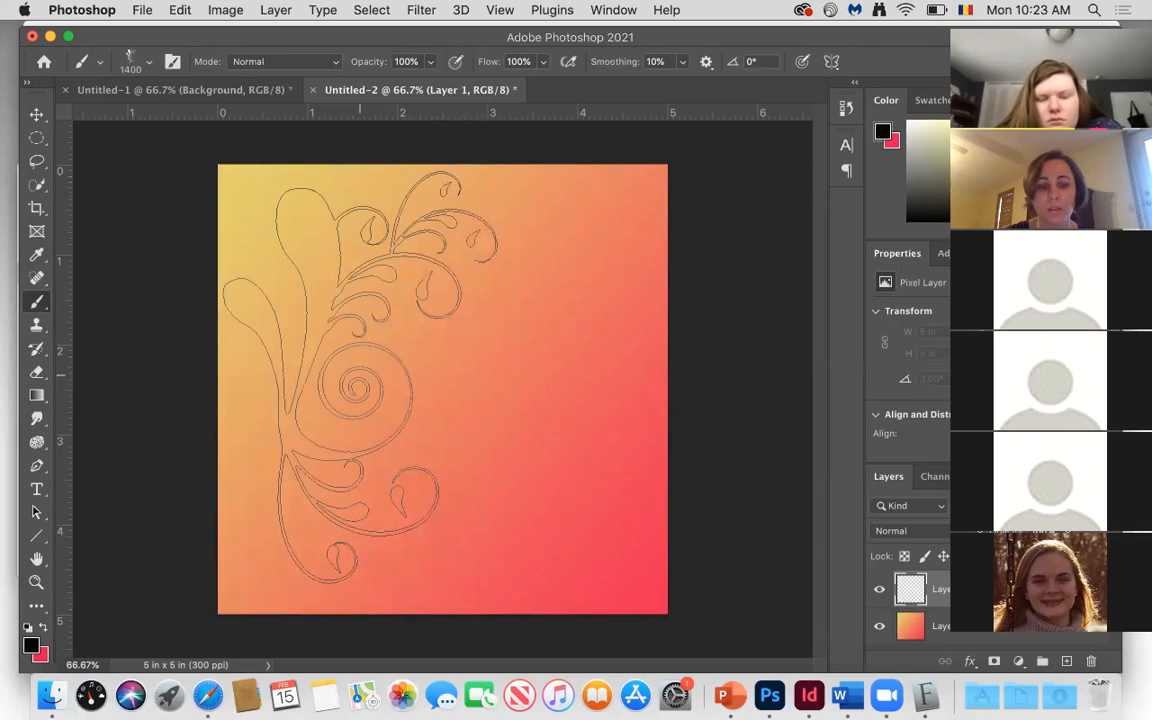
pyautogui.click(360, 378)
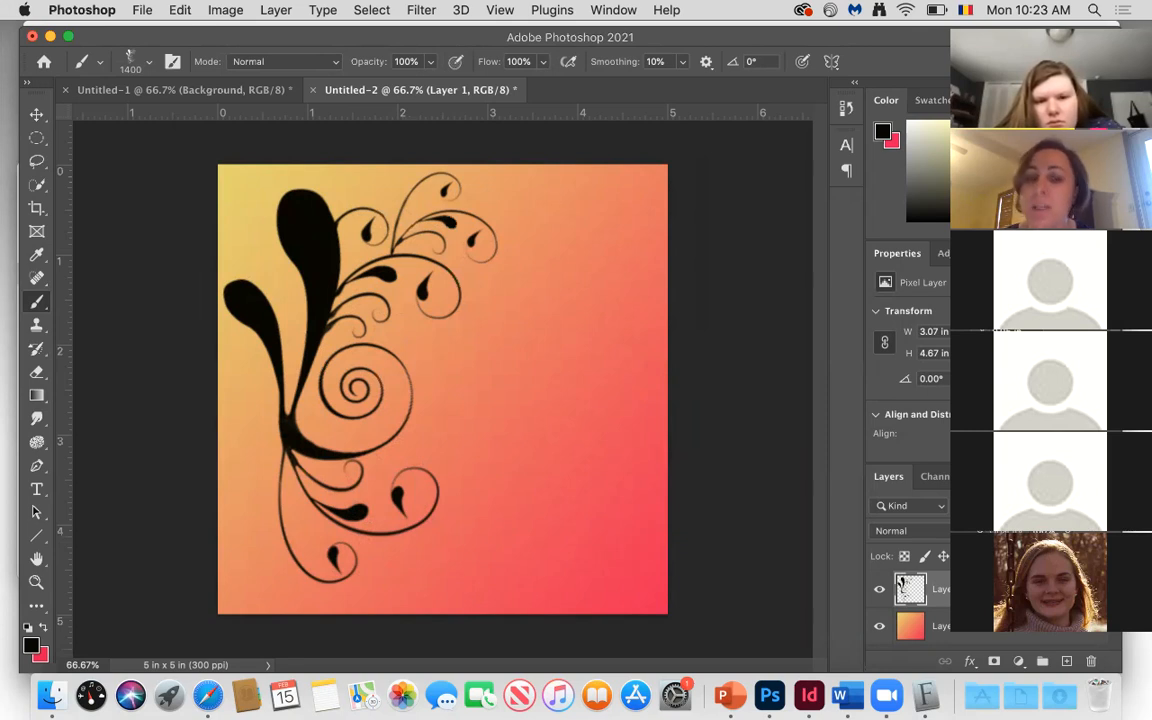
# Rotate the black swirl about 17.5° clockwise and move it partly off the canvas into the upper-left corner.
pyautogui.press('super+t')
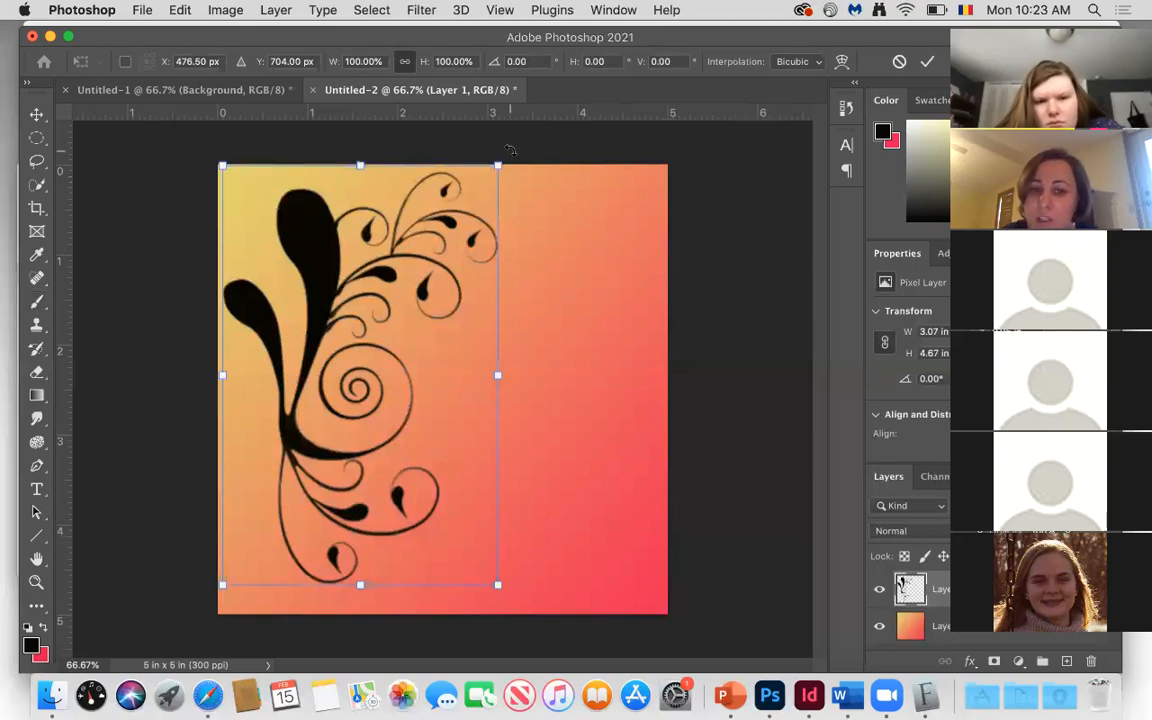
pyautogui.moveTo(510, 150); pyautogui.dragTo(581, 195)
pyautogui.moveTo(338, 368)
pyautogui.mouseDown()
pyautogui.moveTo(295, 303)
pyautogui.moveTo(280, 300)
pyautogui.moveTo(296, 288)
pyautogui.mouseUp()
pyautogui.press('Return')
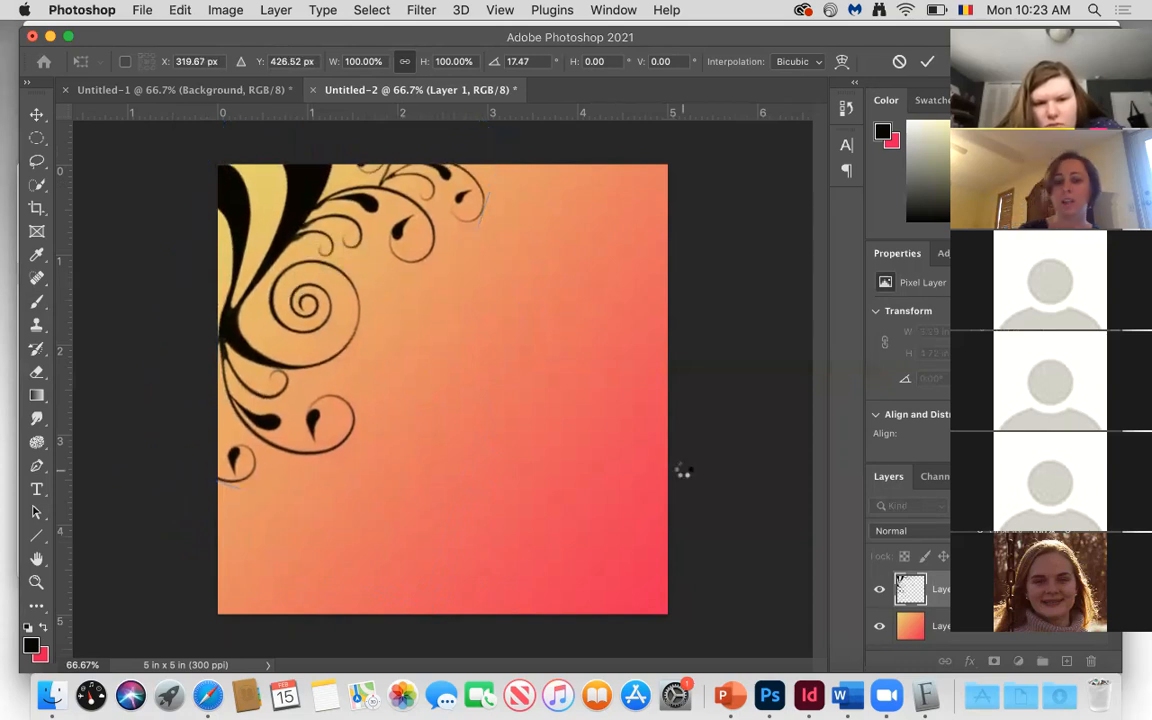
# Add a new layer named Layer 2 above the swirl layer, ready for painting with the brush.
pyautogui.press('b')
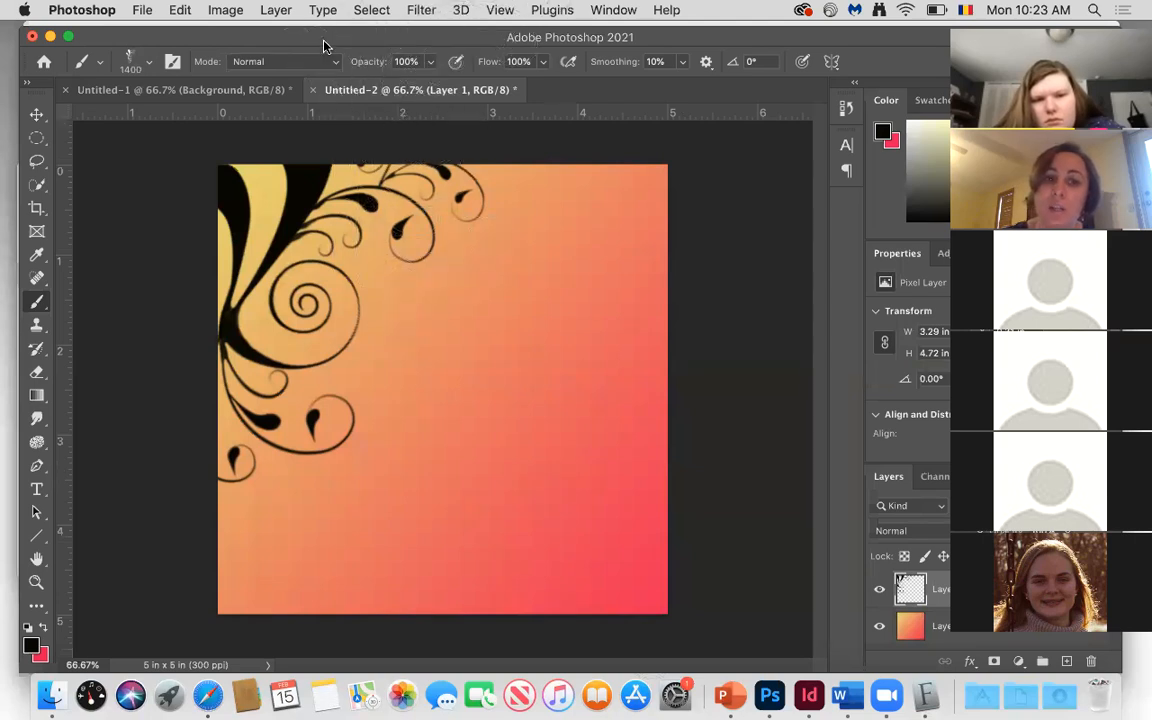
pyautogui.click(277, 11)
pyautogui.moveTo(272, 31)
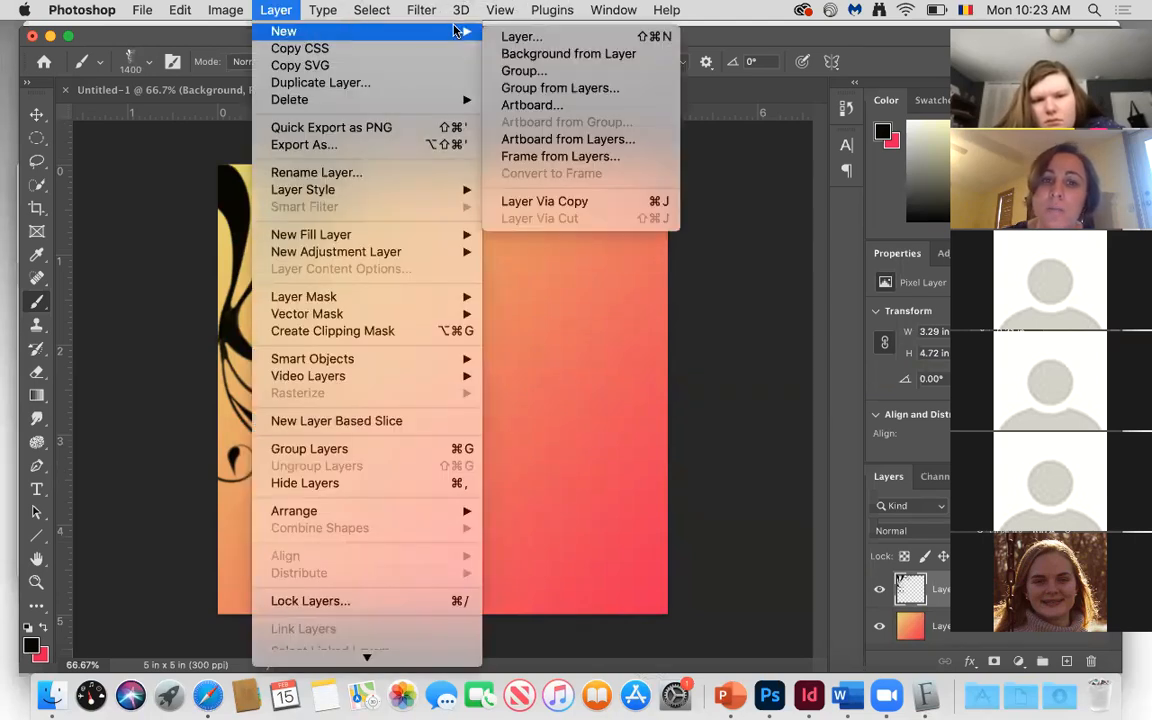
pyautogui.click(518, 40)
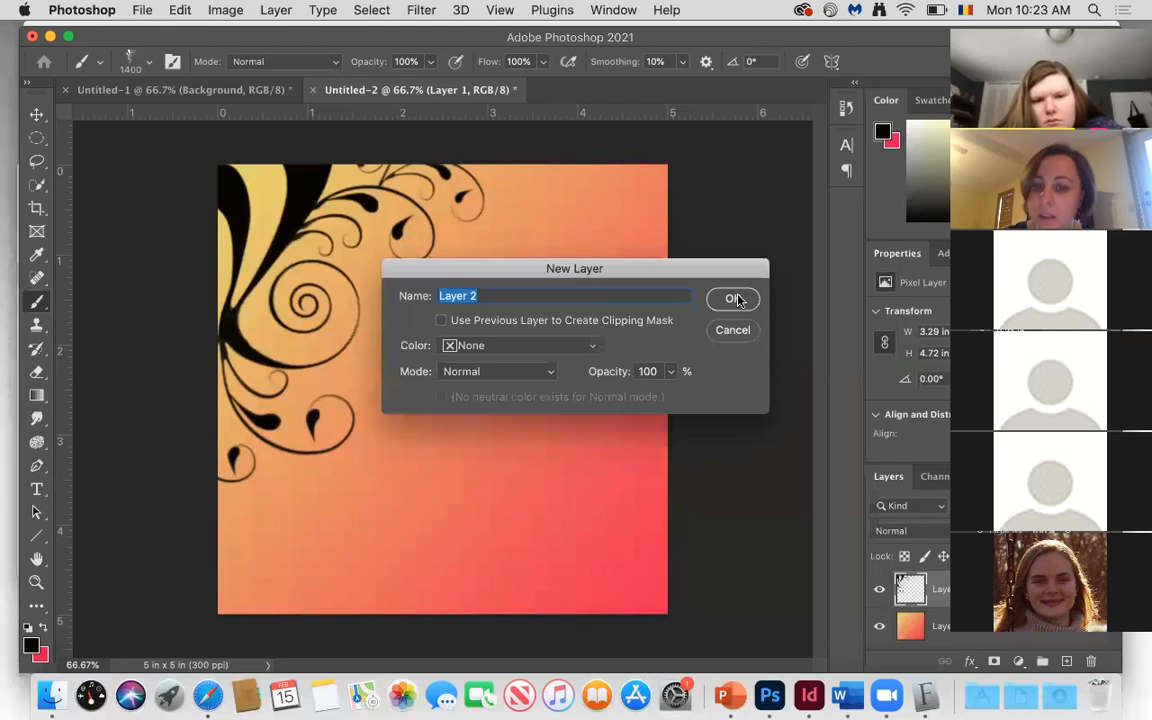
pyautogui.click(735, 299)
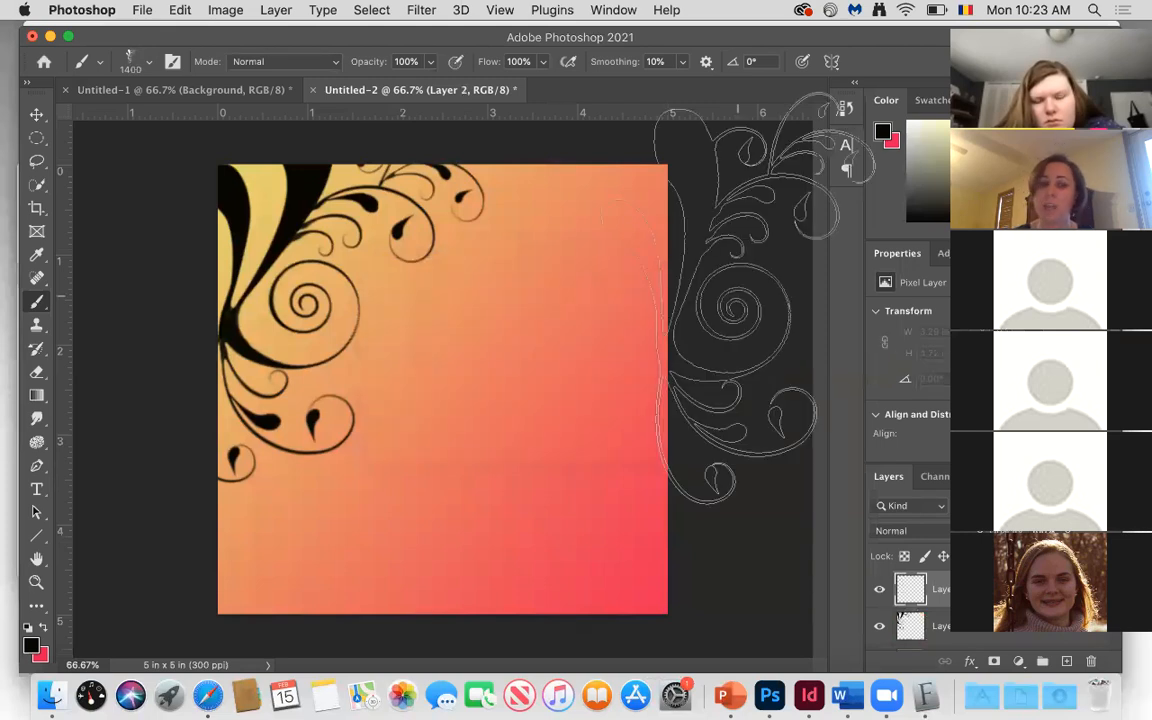
# Choose the 335 px branching teardrop paths.psd brush and stamp it once in the canvas's lower-right corner on Layer 2.
pyautogui.click(150, 64)
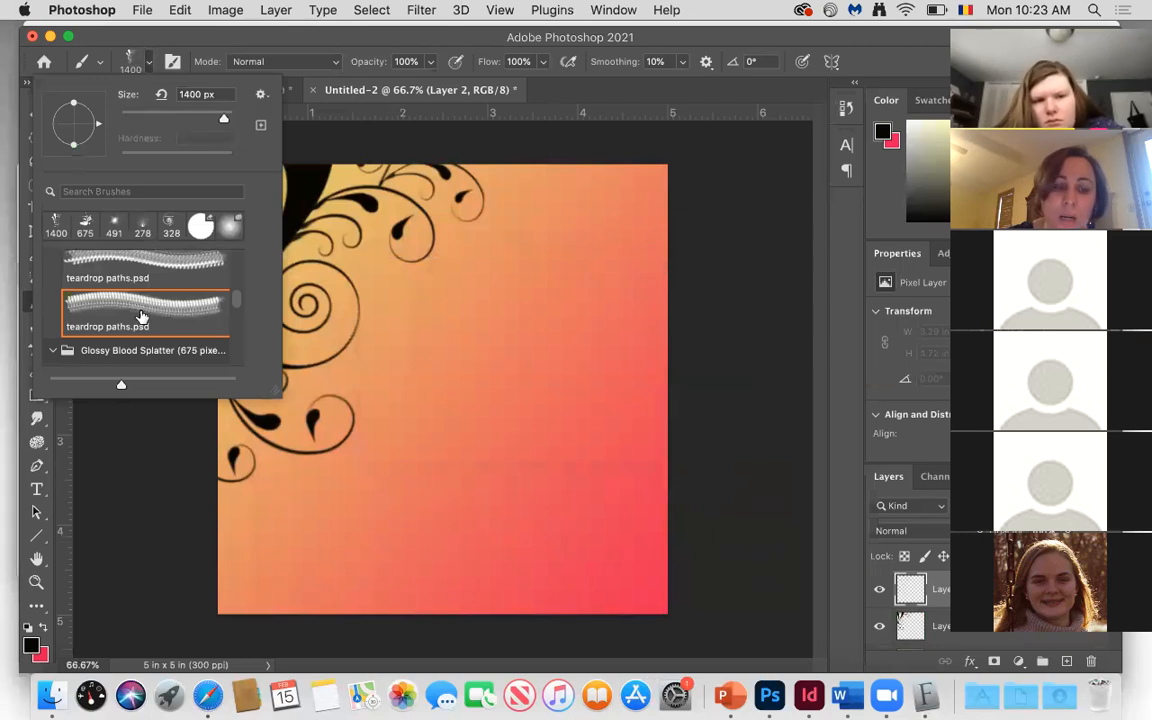
pyautogui.scroll(3, 142, 317)
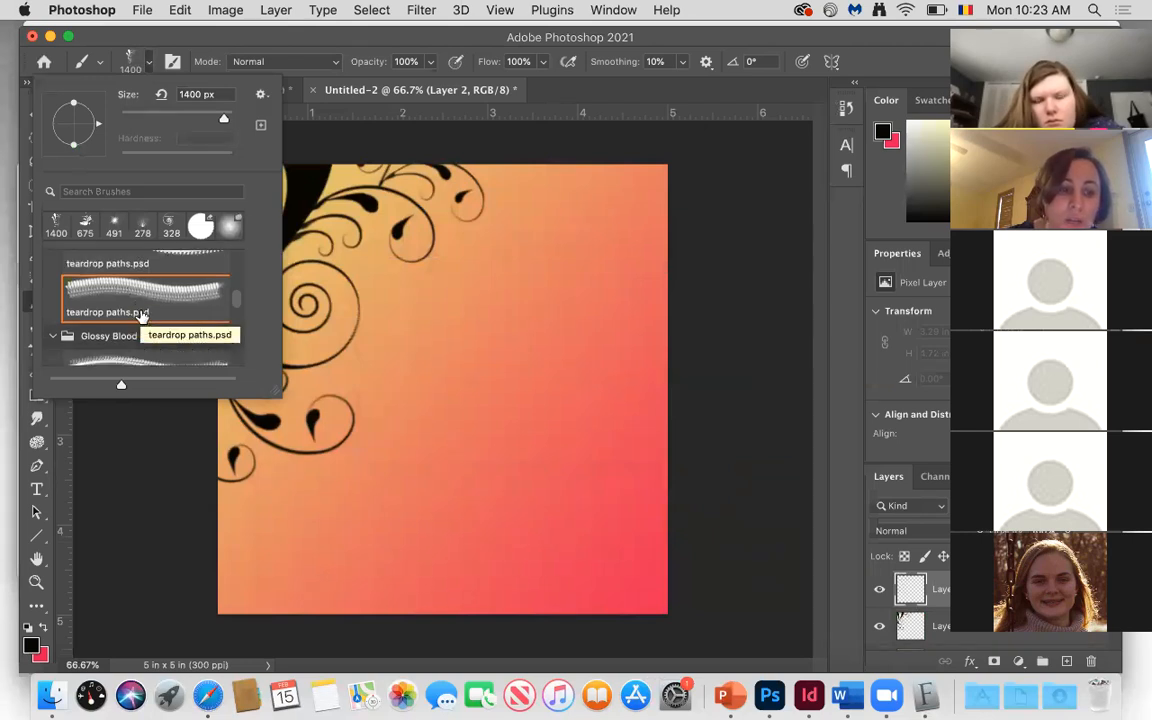
pyautogui.scroll(-2, 142, 317)
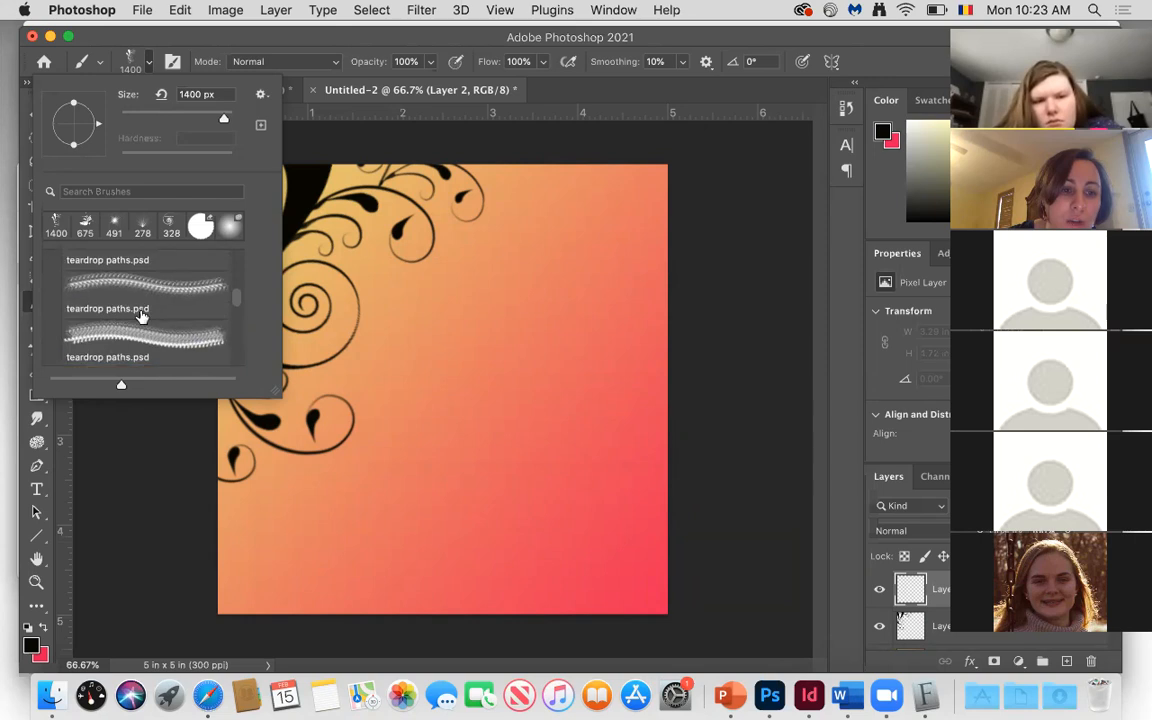
pyautogui.click(133, 292)
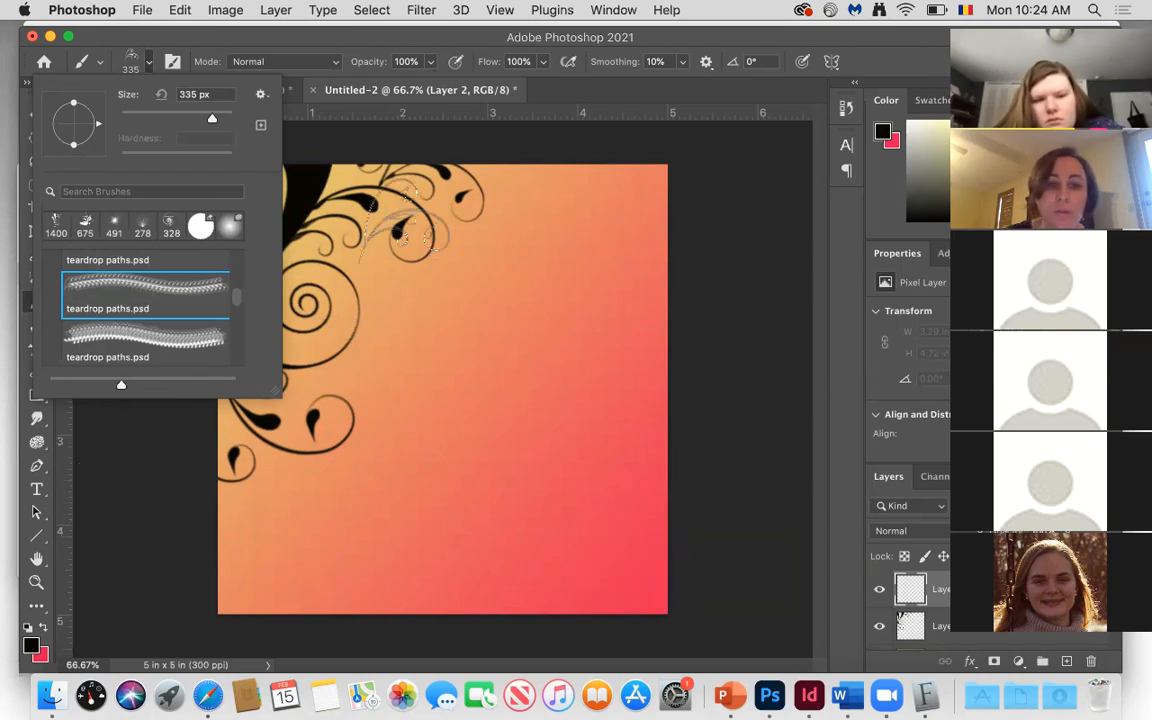
pyautogui.click(635, 91)
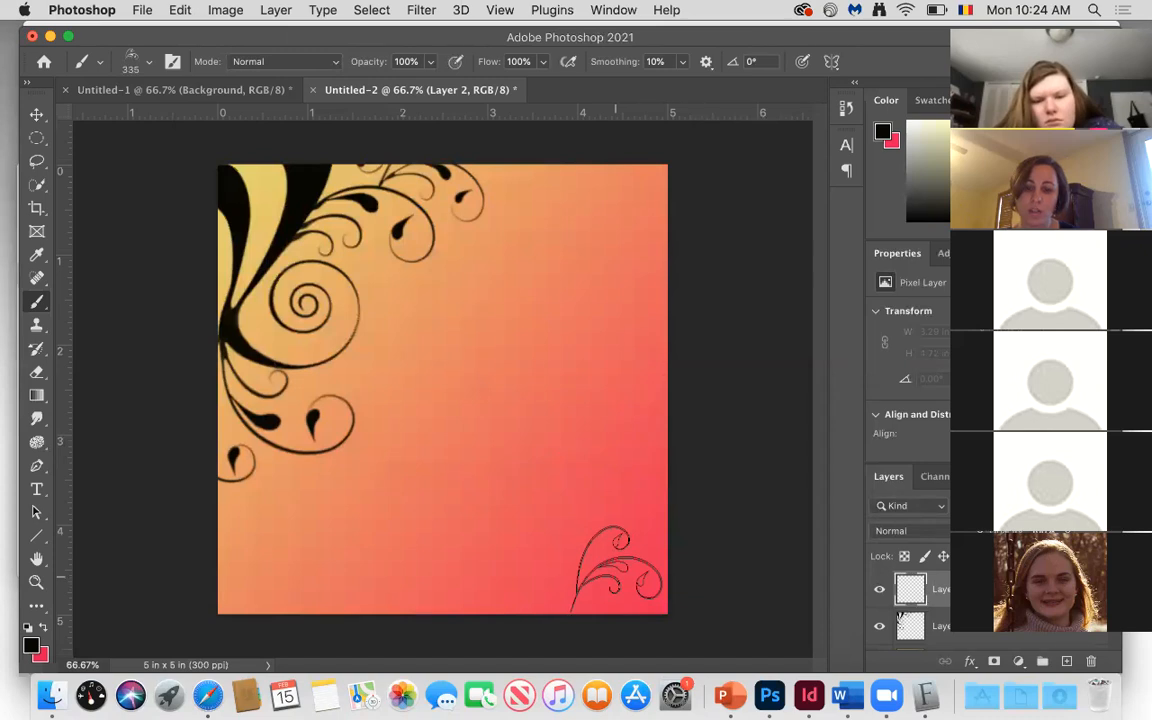
pyautogui.click(617, 568)
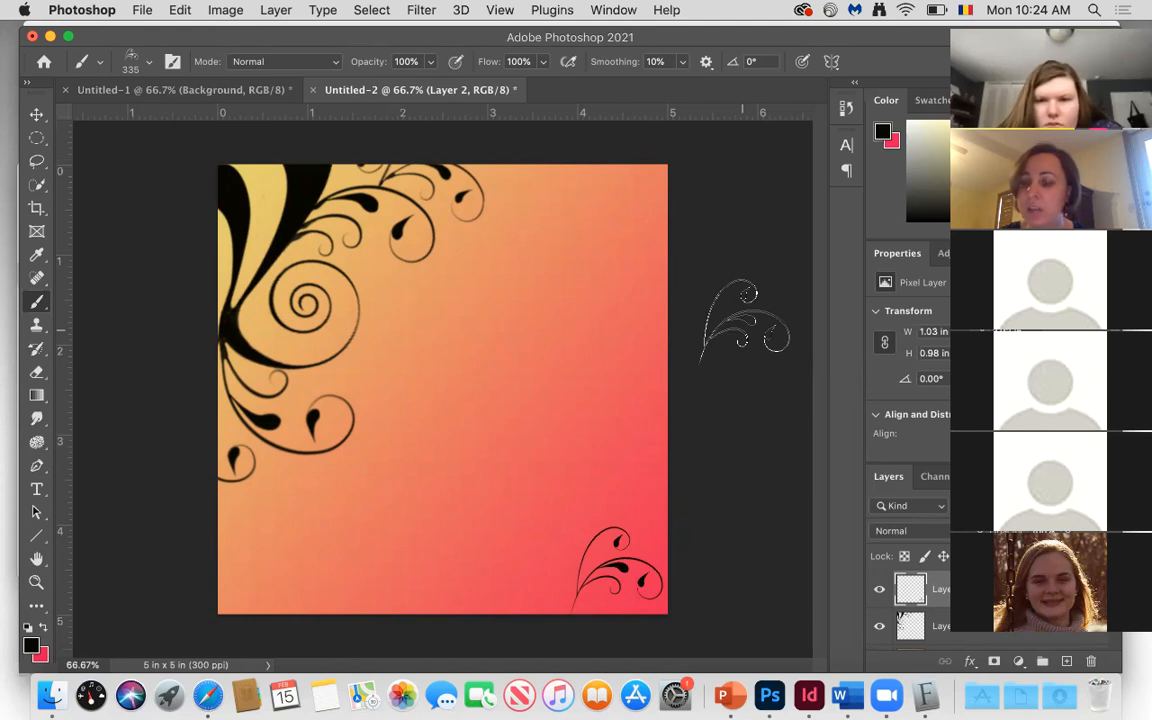
# Create a text box about 3.05 by 0.75 inches beside the large swirl and enter "Live free" in the American Kestrel font.
pyautogui.click(36, 490)
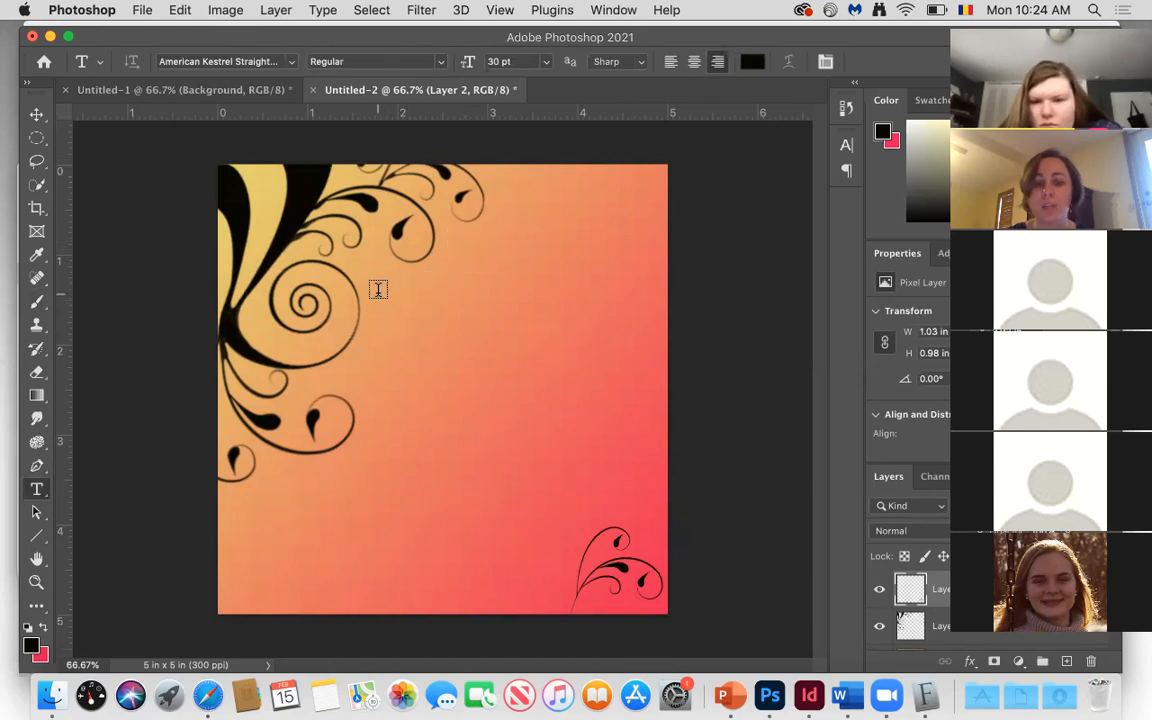
pyautogui.moveTo(378, 294); pyautogui.dragTo(652, 360)
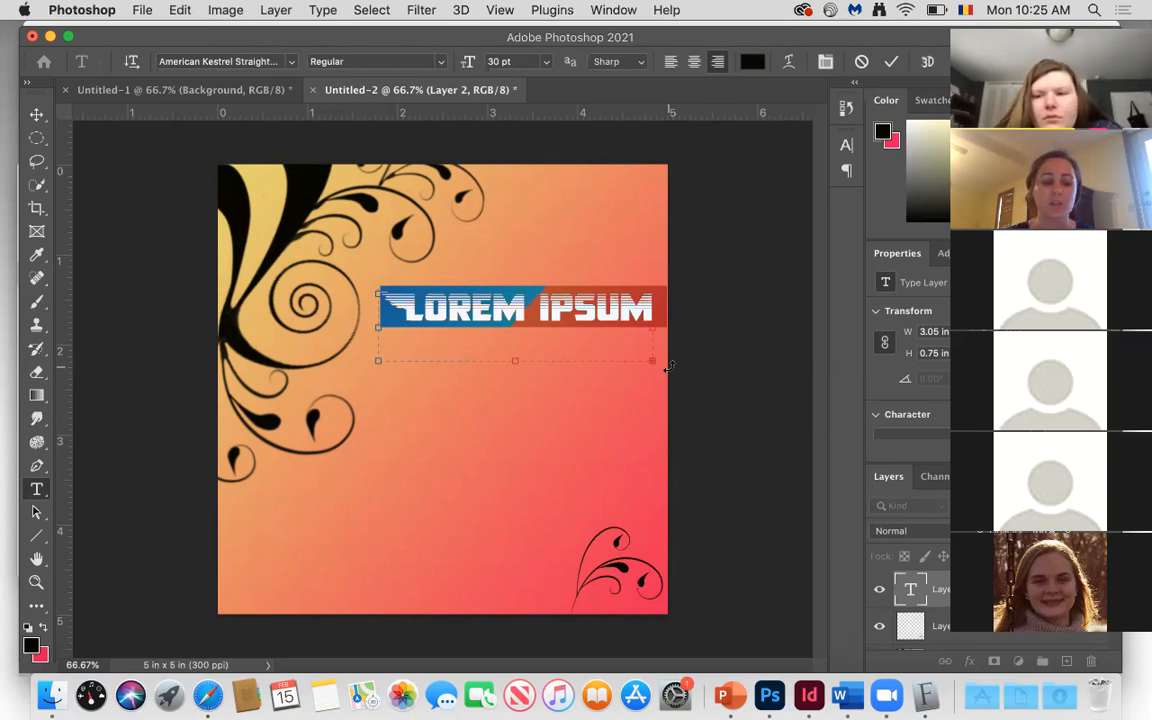
pyautogui.write('LIVE')
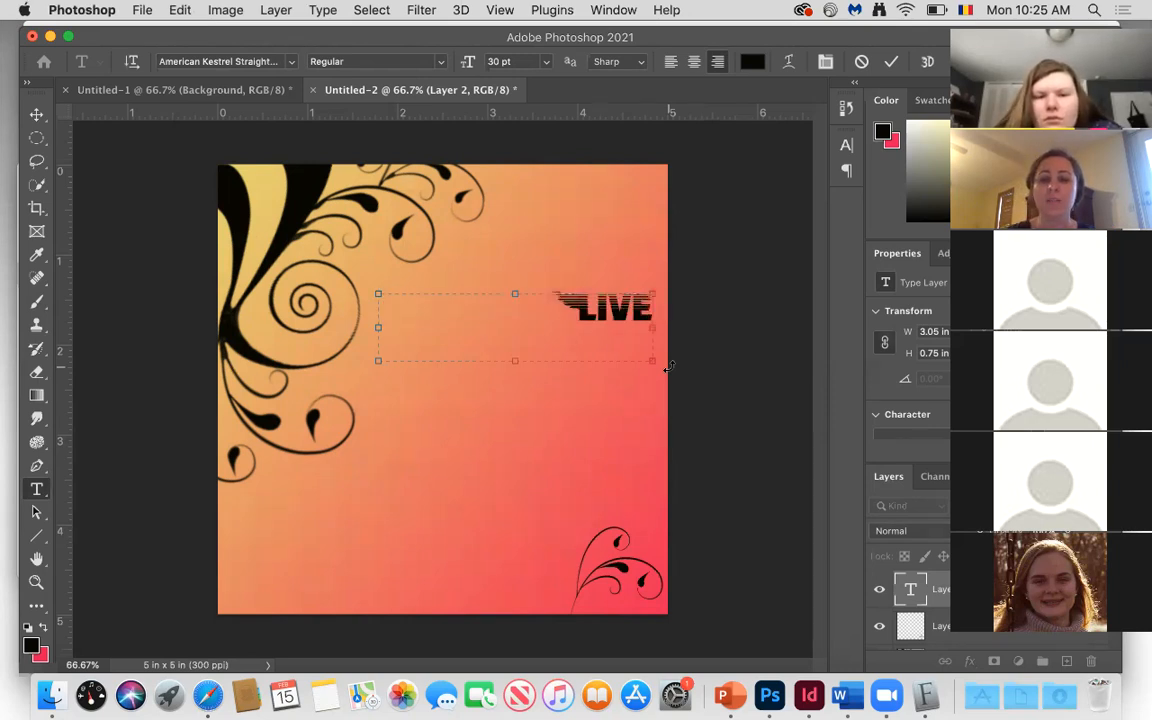
pyautogui.write(' FREE')
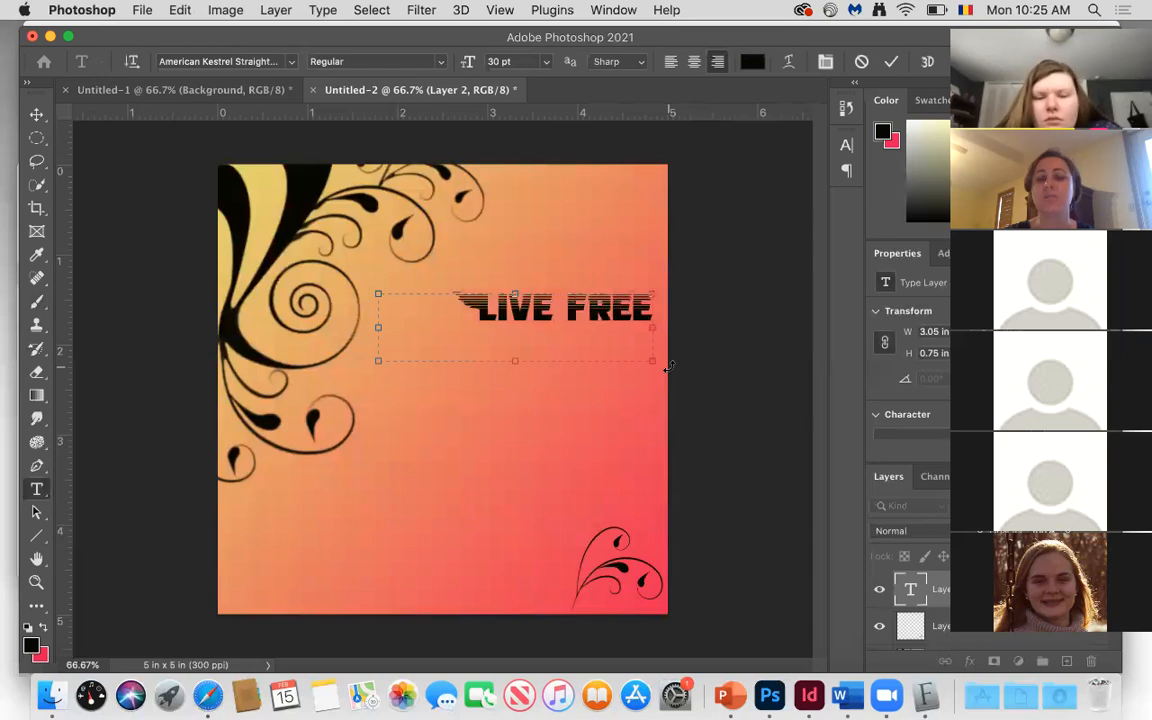
# Enlarge the Live free text to 39 pt and move it slightly up and toward the large swirl.
pyautogui.press('super+a')
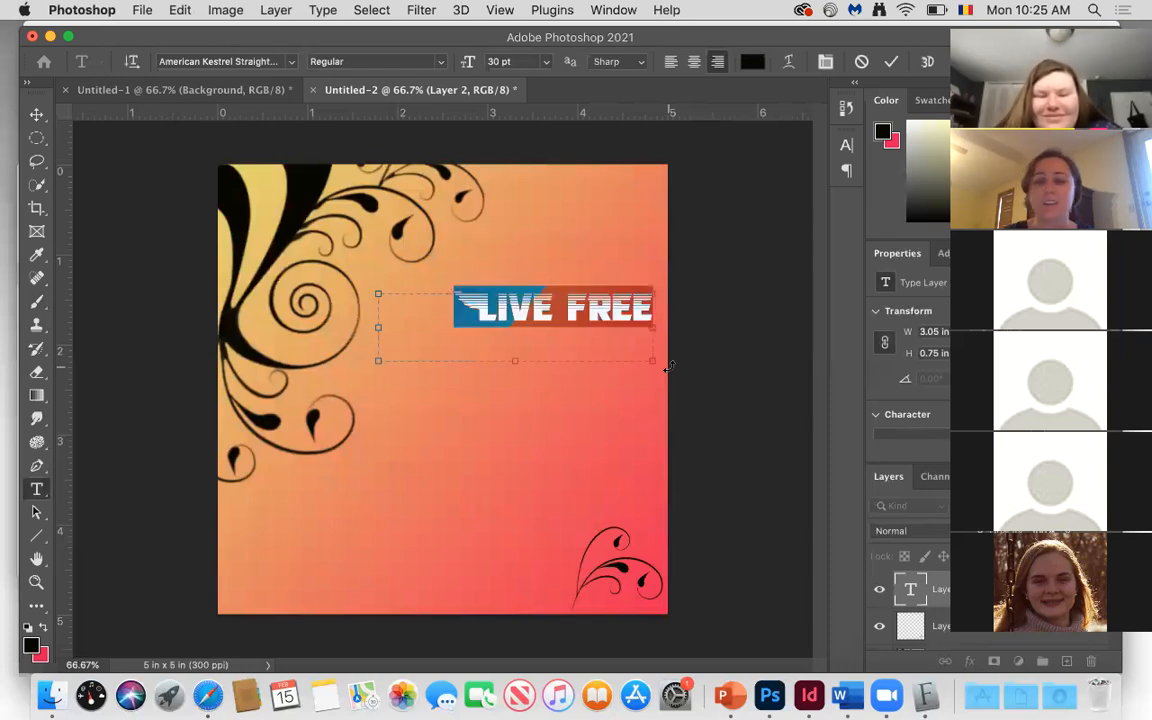
pyautogui.moveTo(469, 63); pyautogui.dragTo(474, 64)
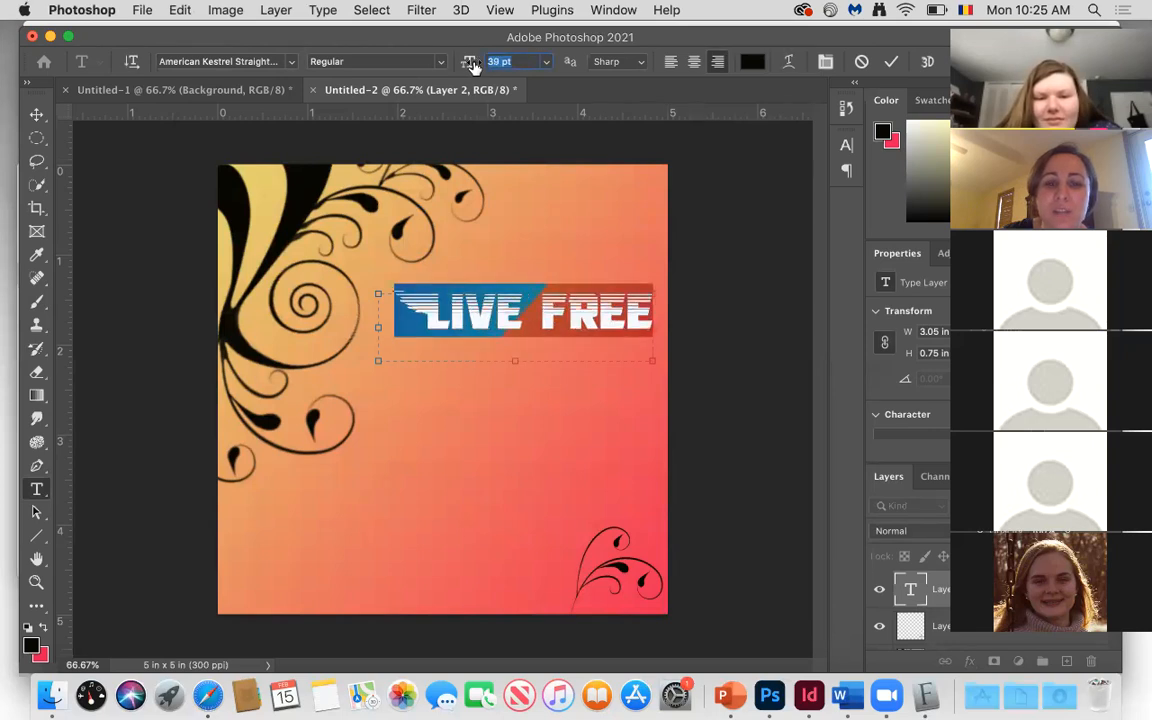
pyautogui.click(36, 114)
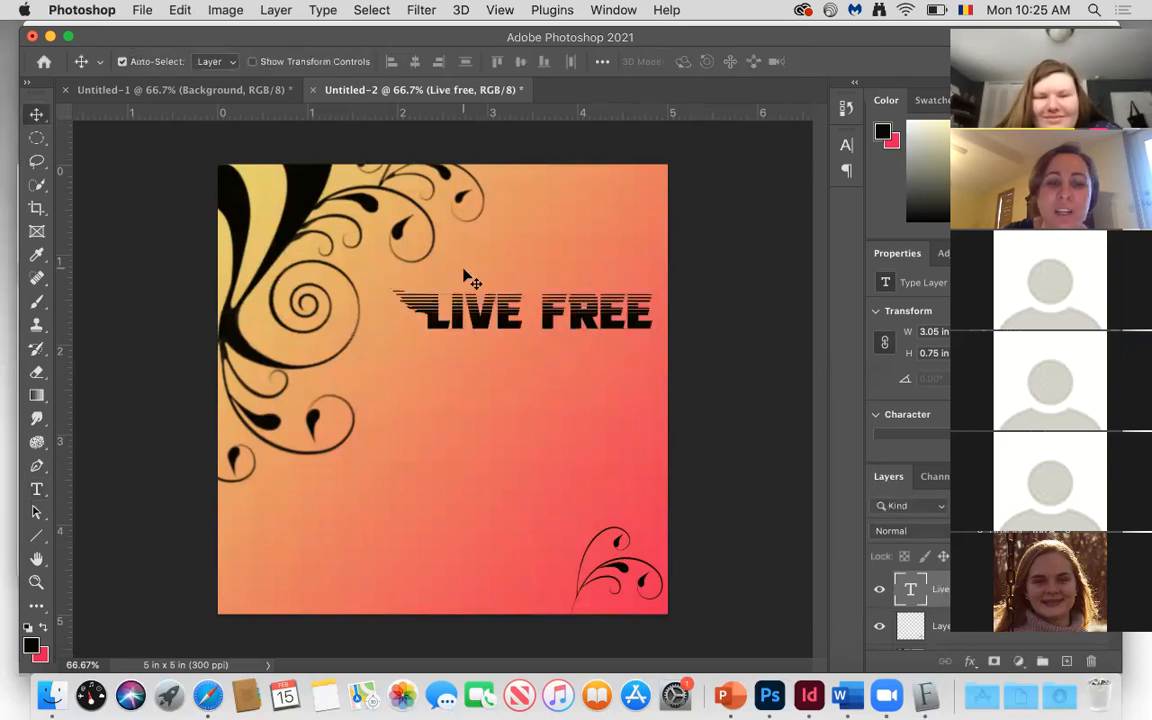
pyautogui.moveTo(475, 328); pyautogui.dragTo(459, 304)
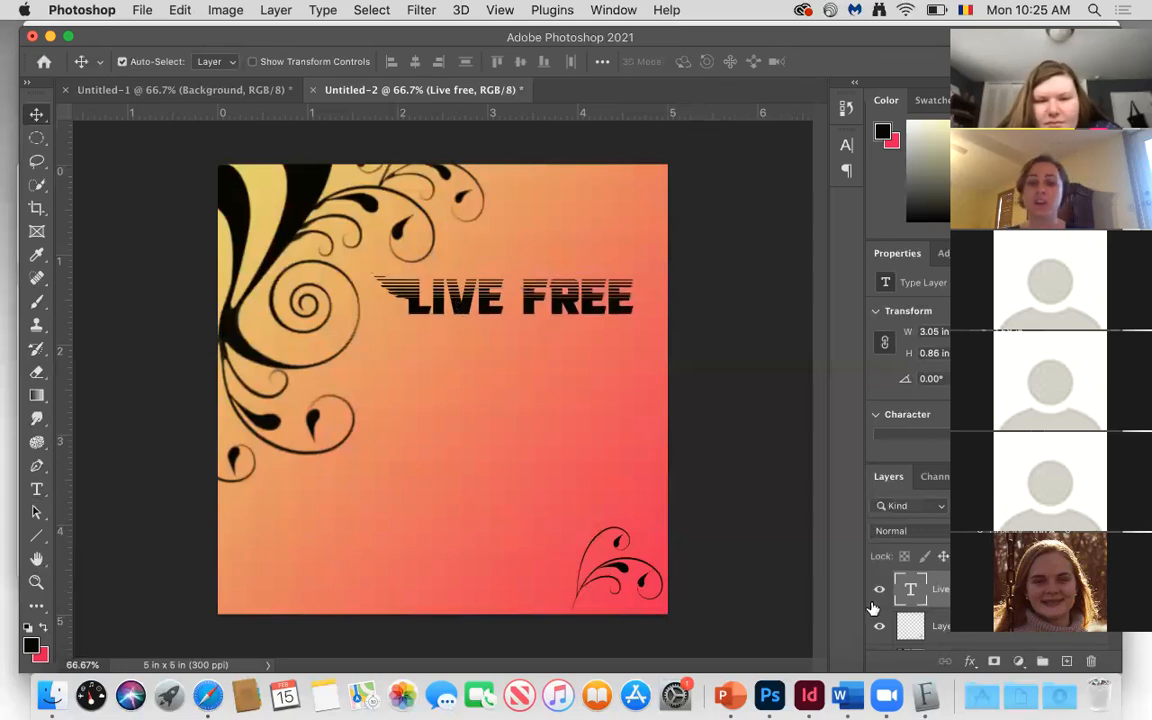
# Recolour the Live free text from black to a medium blue and commit the change.
pyautogui.doubleClick(910, 594)
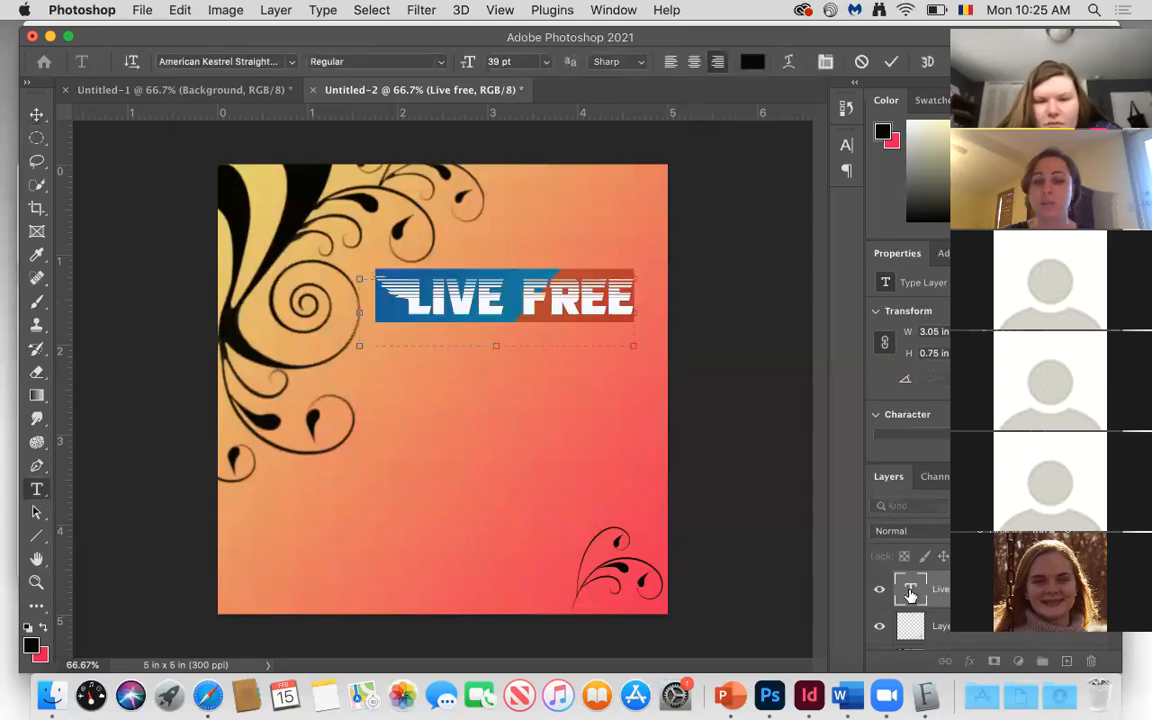
pyautogui.click(753, 62)
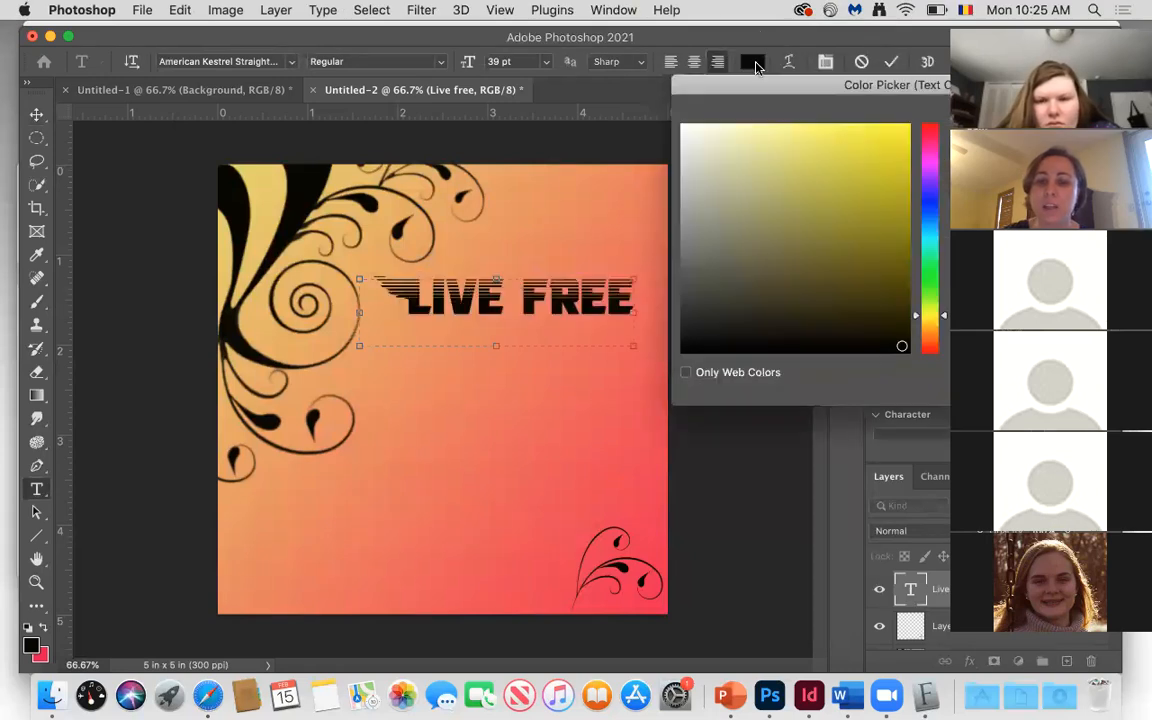
pyautogui.click(930, 202)
pyautogui.click(883, 292)
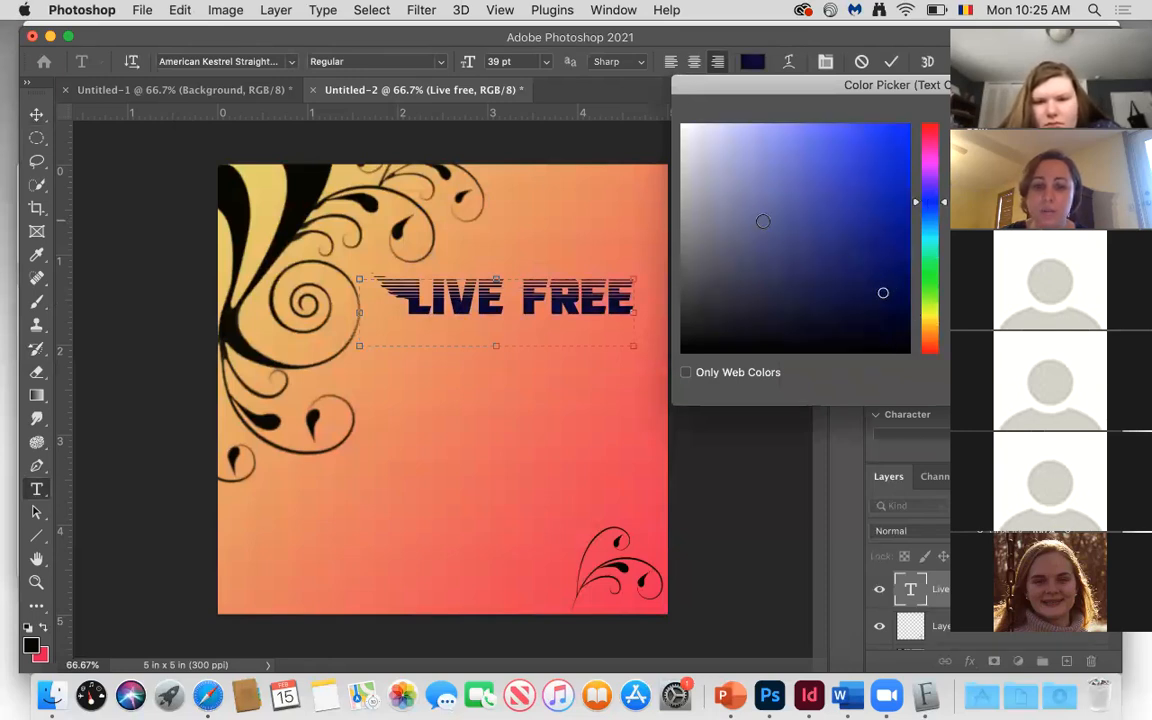
pyautogui.click(763, 224)
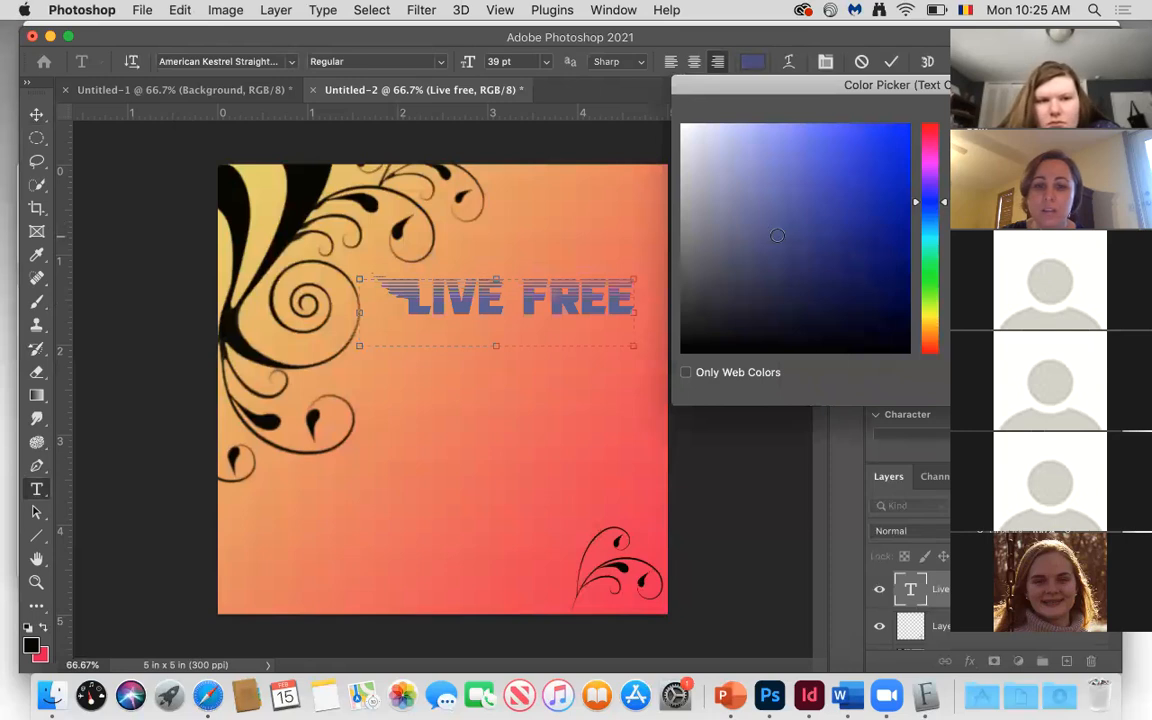
pyautogui.click(808, 203)
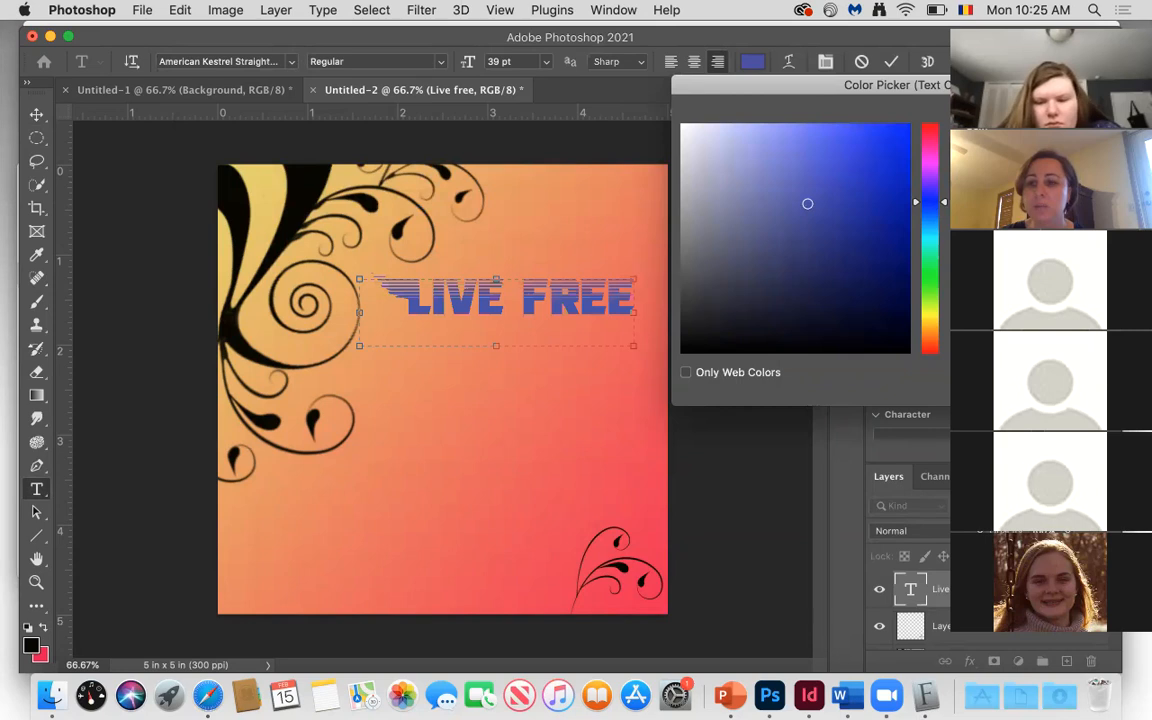
pyautogui.press('Return')
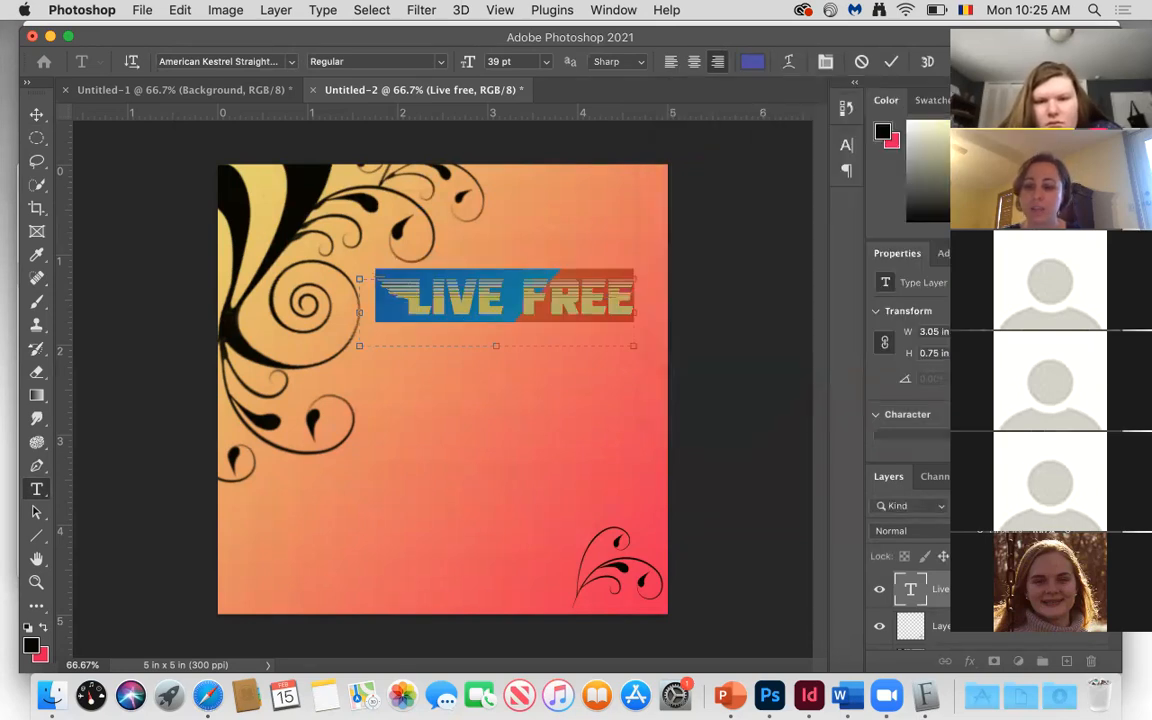
pyautogui.press('super+Return')
pyautogui.press('v')
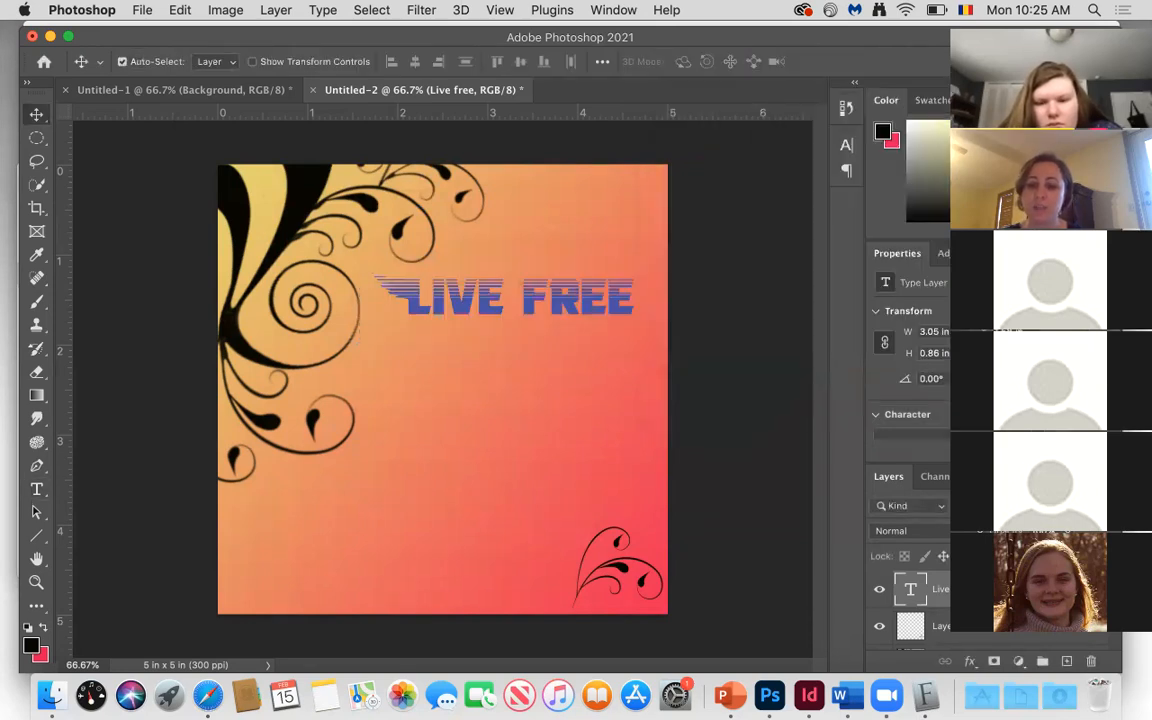
# Apply Bevel & Emboss with Contour, Satin and Drop Shadow layer effects to the Live free text.
pyautogui.doubleClick(1020, 589)
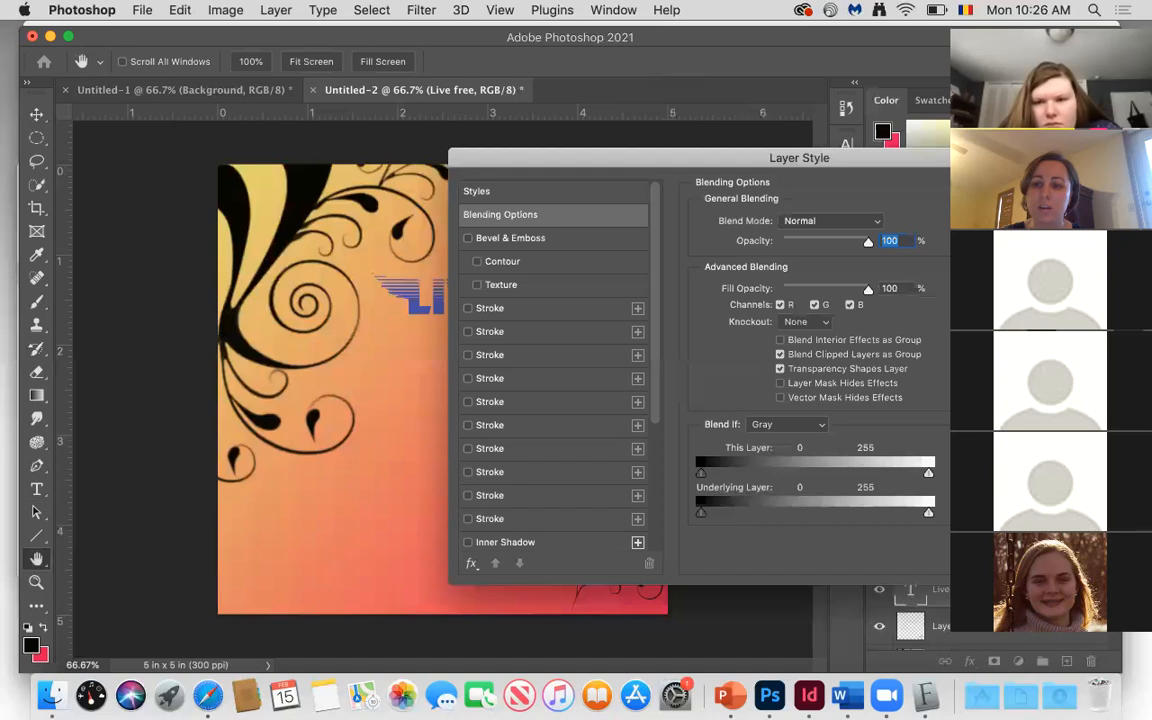
pyautogui.moveTo(648, 168); pyautogui.dragTo(819, 133)
pyautogui.click(671, 204)
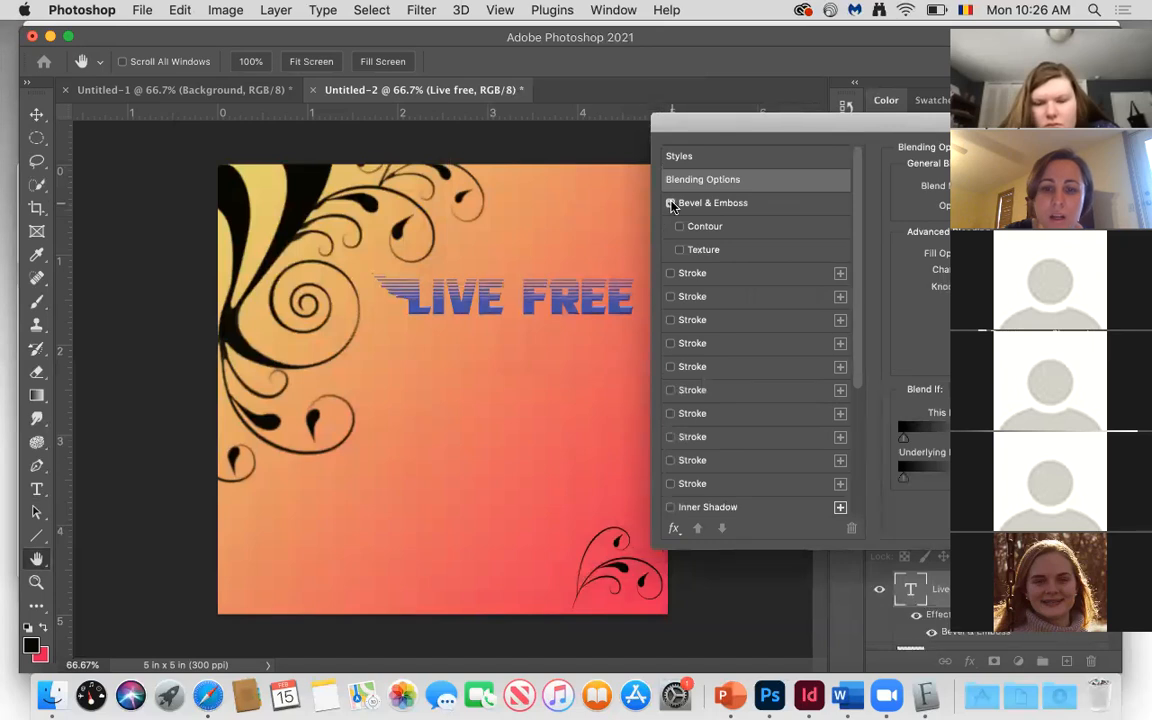
pyautogui.click(679, 227)
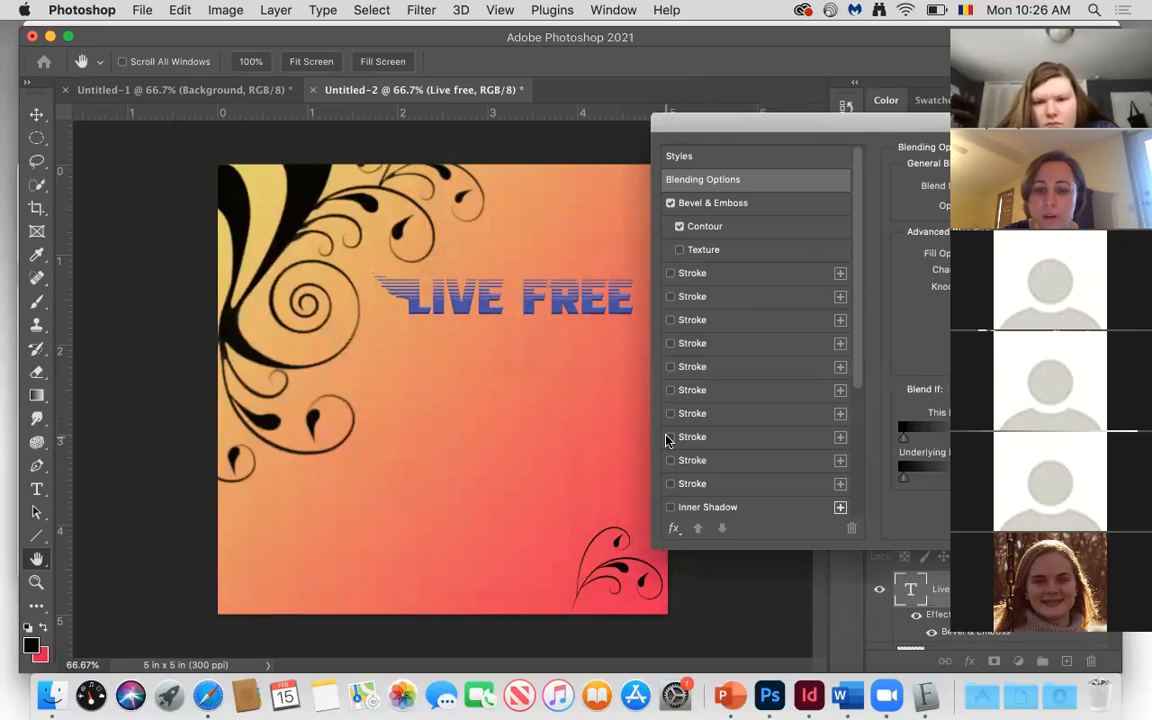
pyautogui.scroll(-3, 669, 434)
pyautogui.click(669, 455)
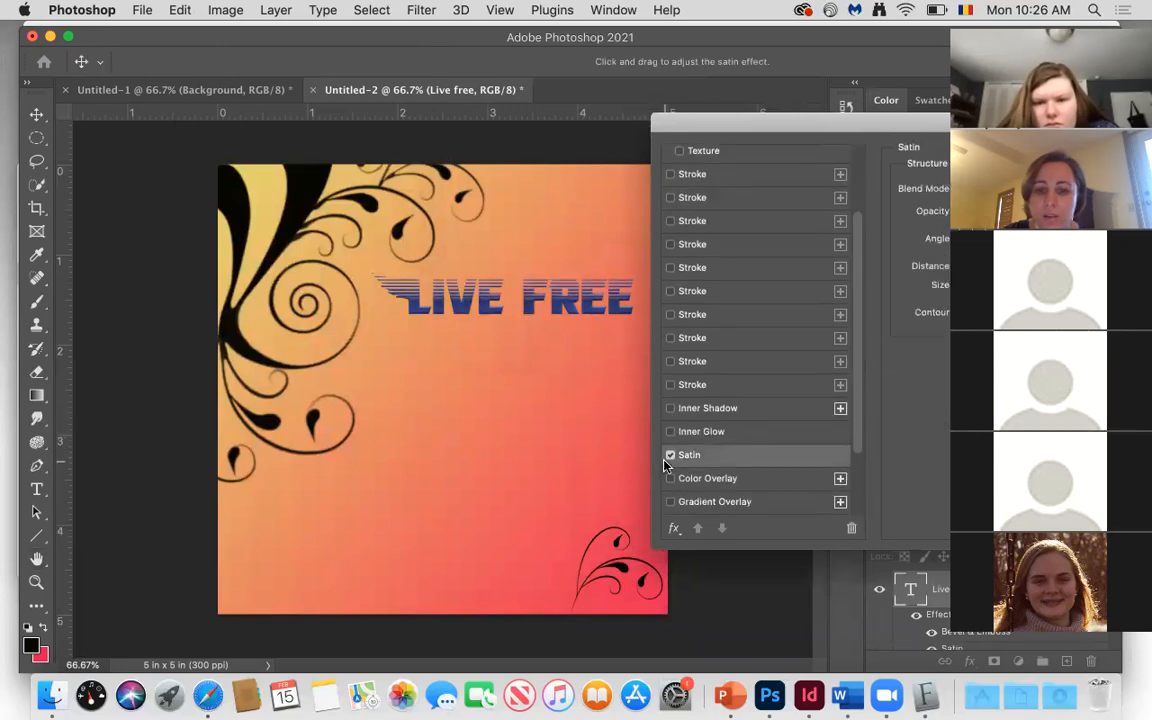
pyautogui.scroll(4, 678, 494)
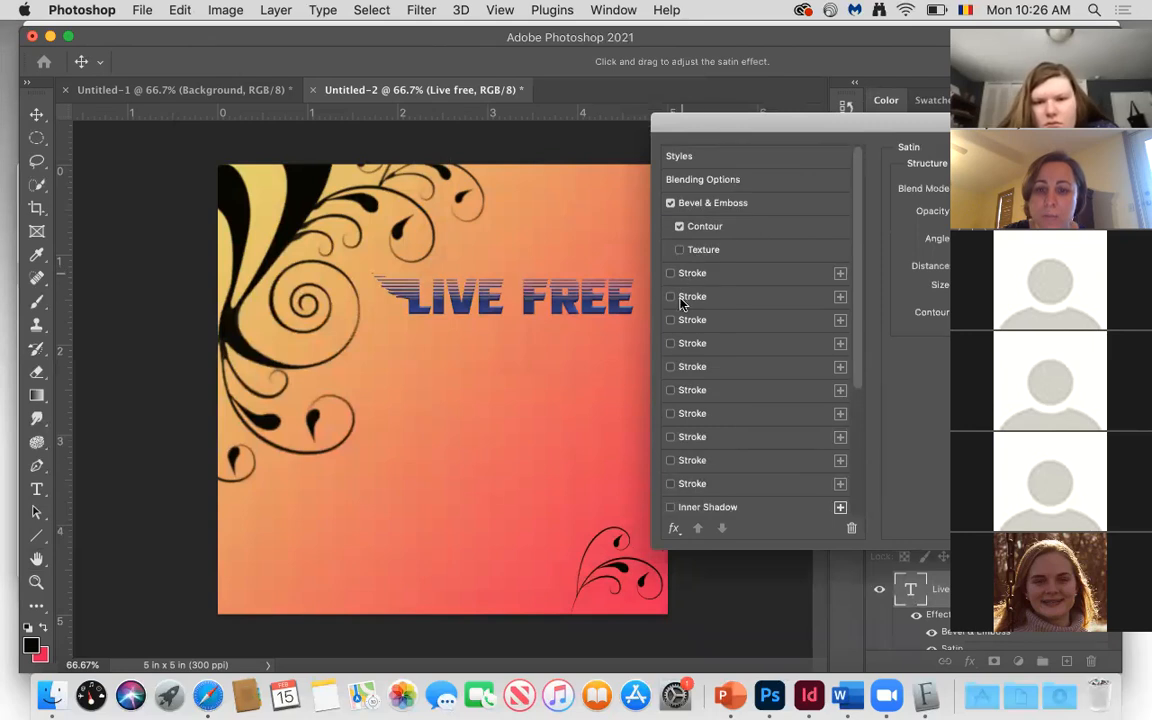
pyautogui.scroll(-4, 683, 280)
pyautogui.click(670, 503)
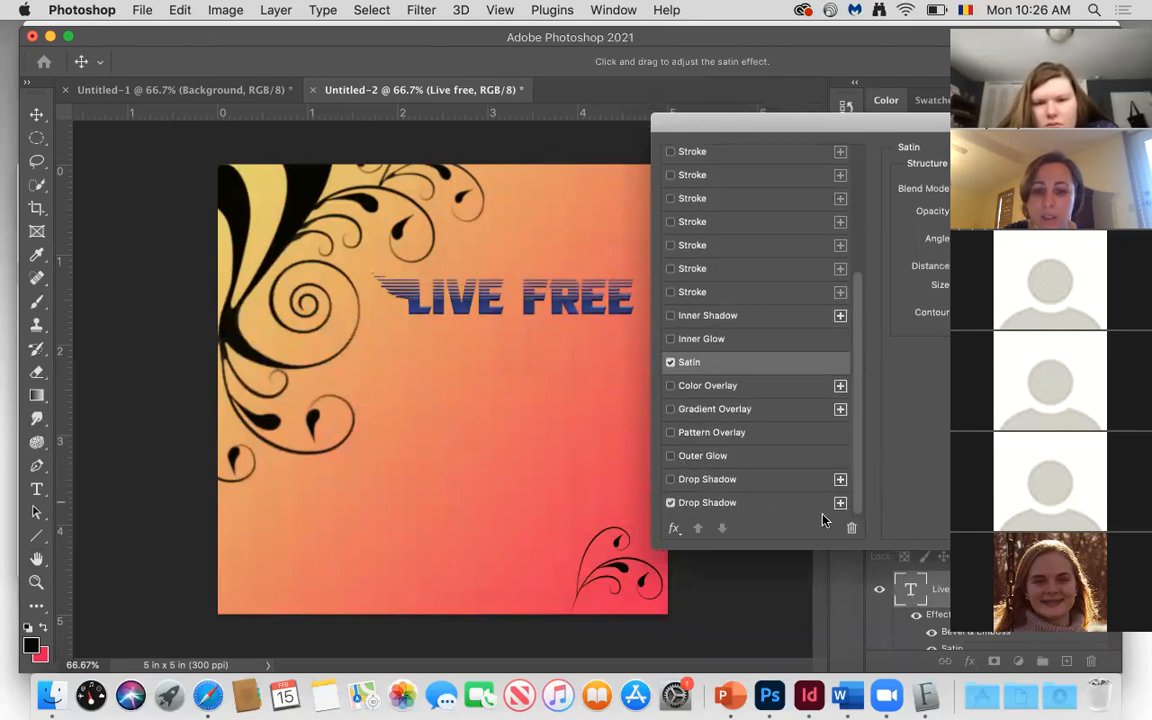
pyautogui.click(838, 505)
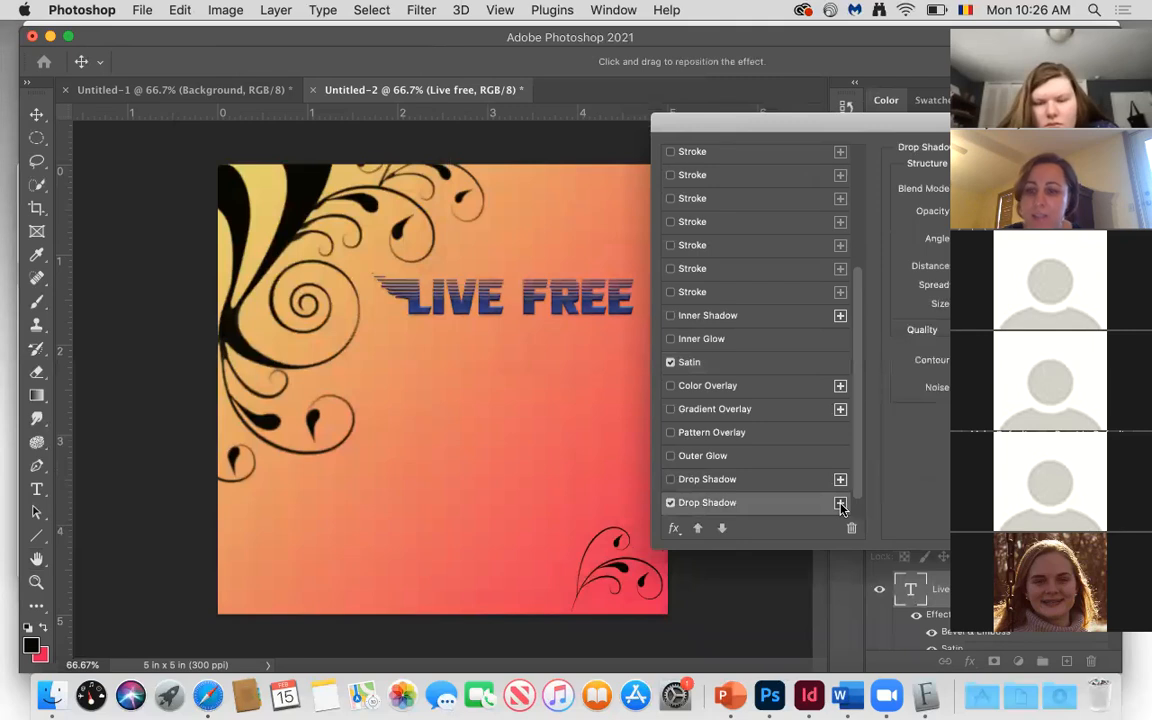
# Set the drop shadow to Darken, about 33% opacity and 21% noise, and move the Live free text down near the canvas's middle.
pyautogui.moveTo(969, 127); pyautogui.dragTo(907, 90)
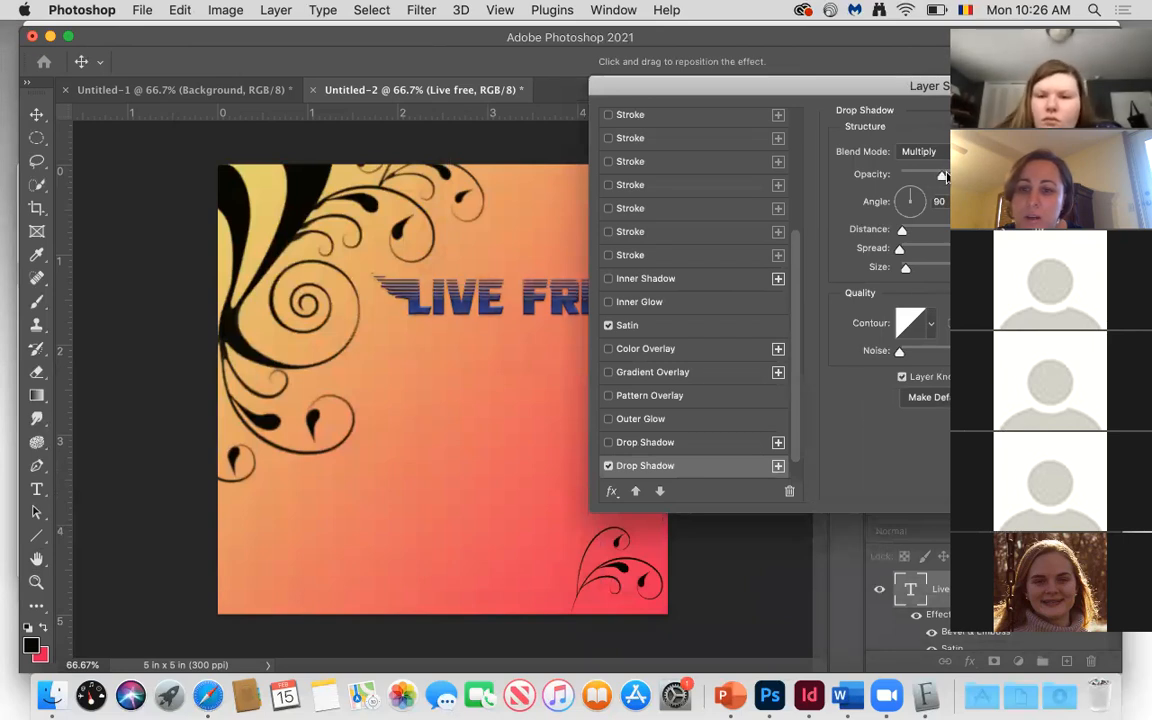
pyautogui.moveTo(958, 176); pyautogui.dragTo(929, 177)
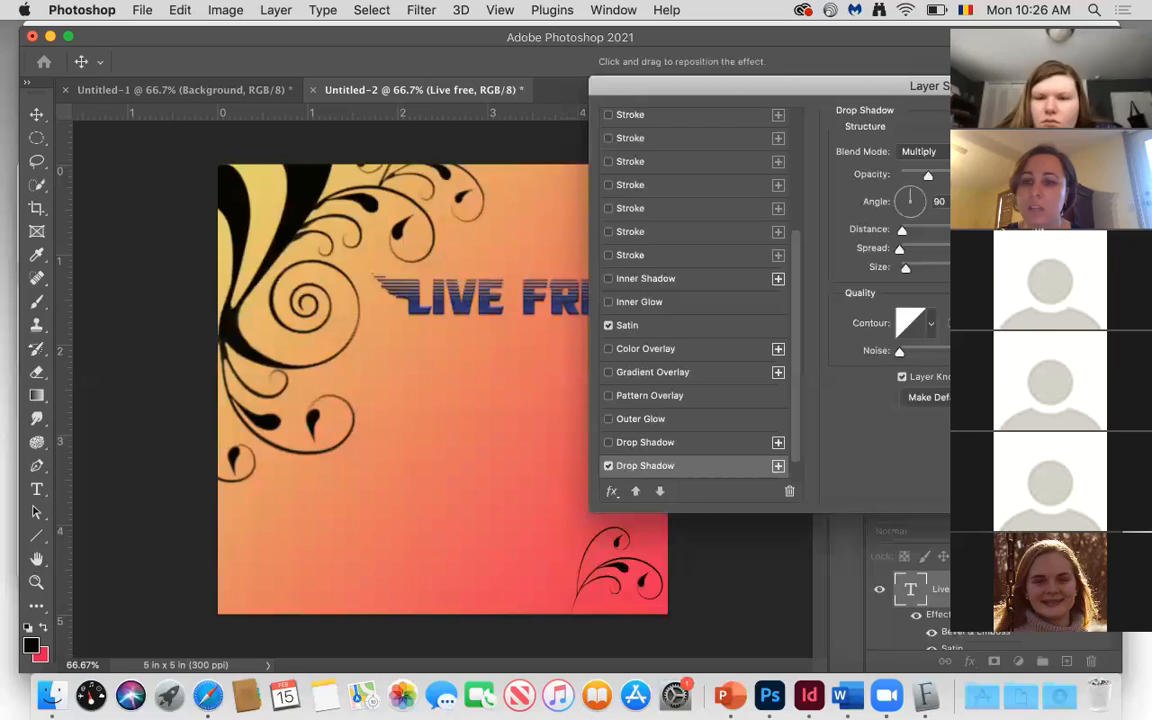
pyautogui.click(954, 152)
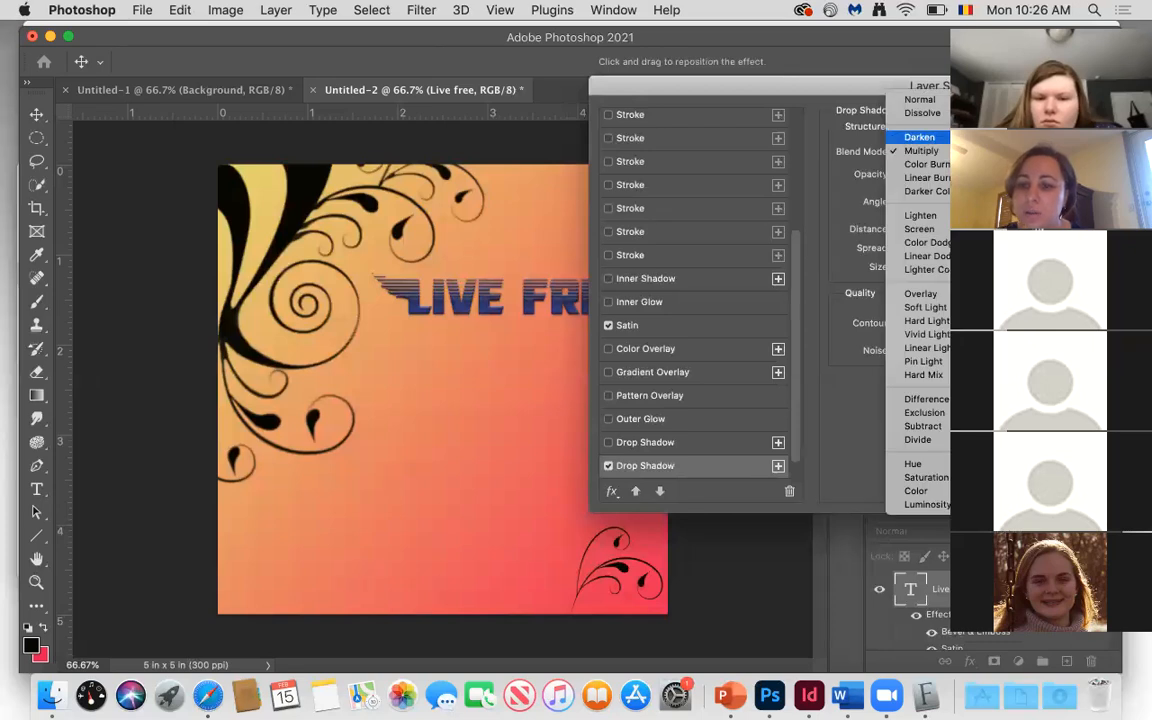
pyautogui.click(942, 137)
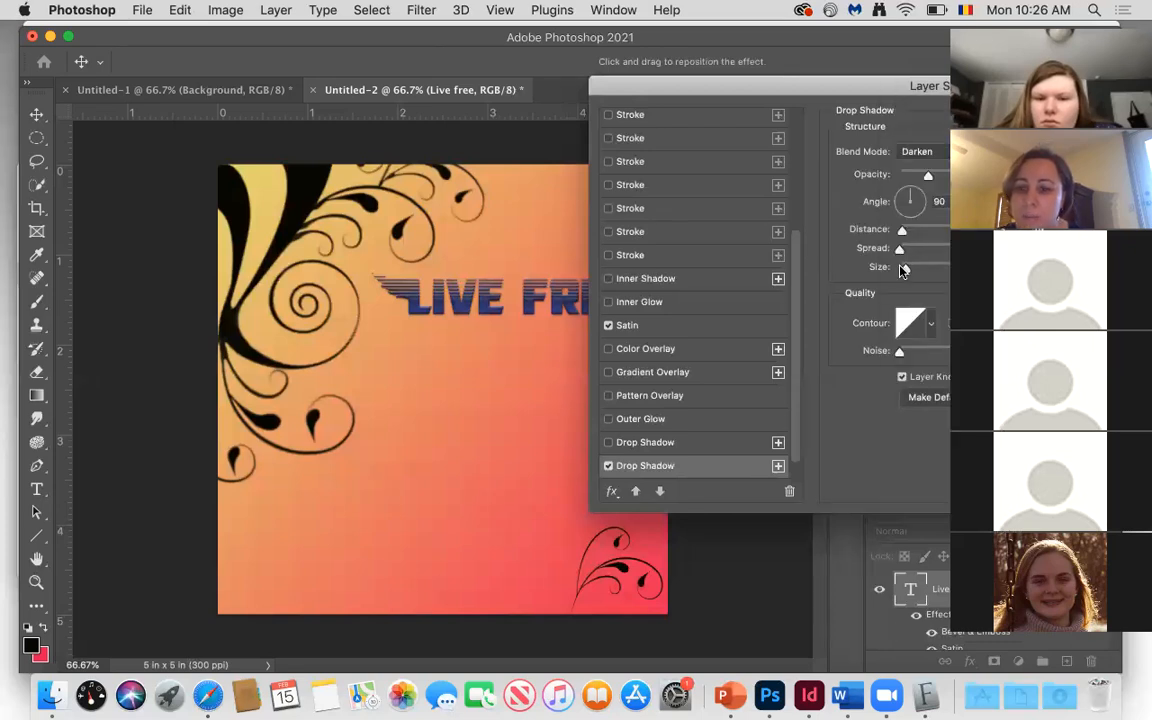
pyautogui.moveTo(905, 84); pyautogui.dragTo(848, 57)
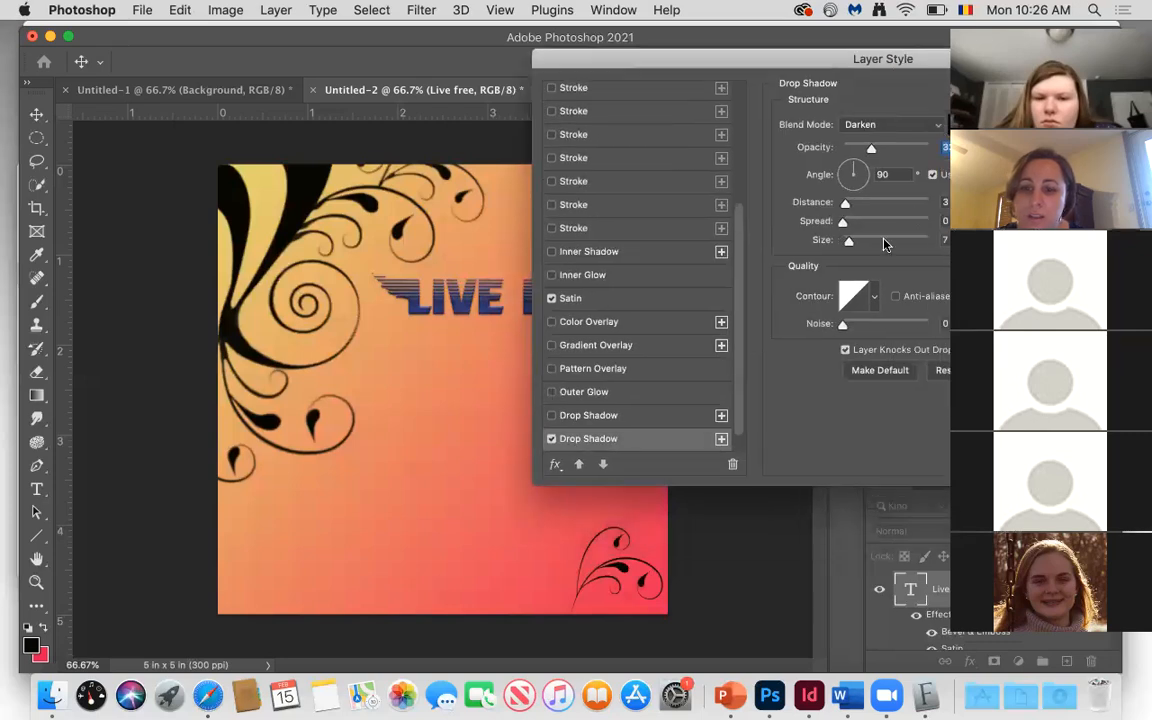
pyautogui.click(860, 325)
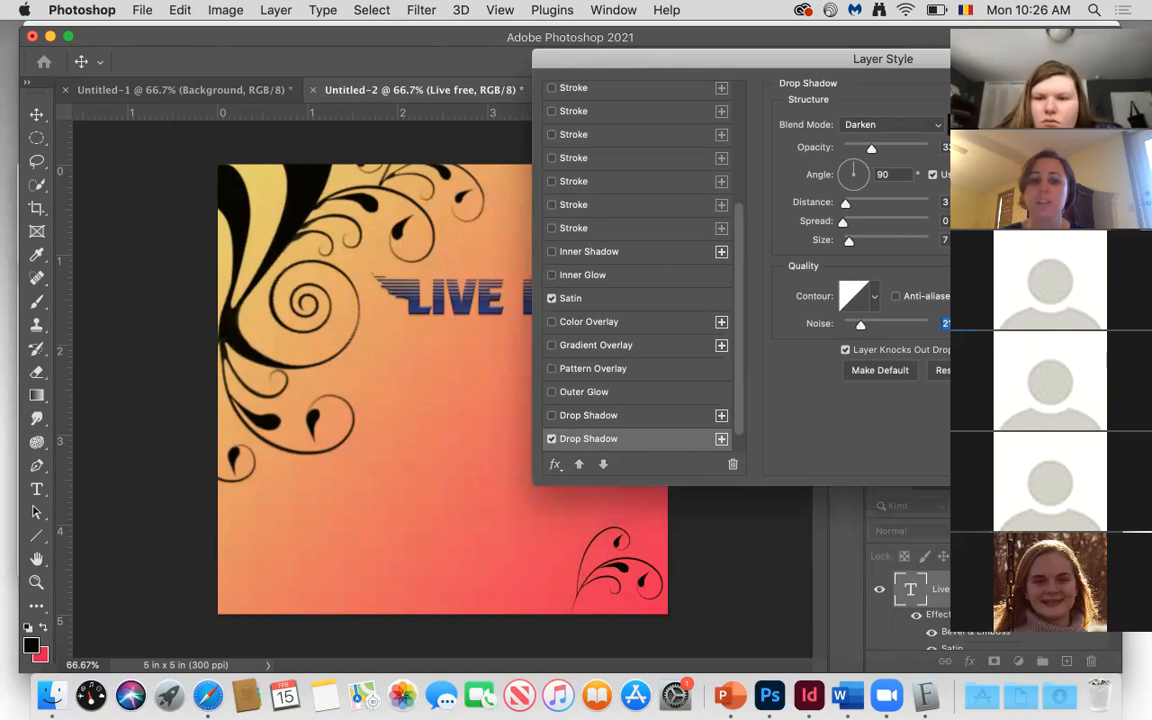
pyautogui.press('Return')
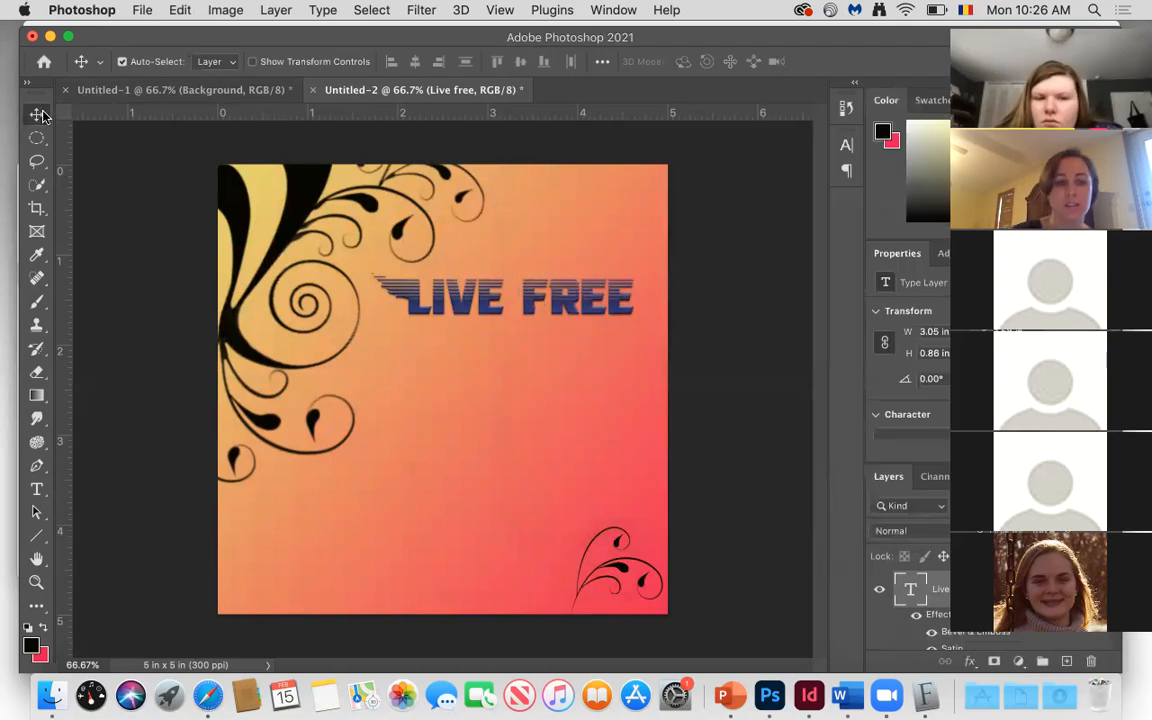
pyautogui.moveTo(437, 305); pyautogui.dragTo(458, 384)
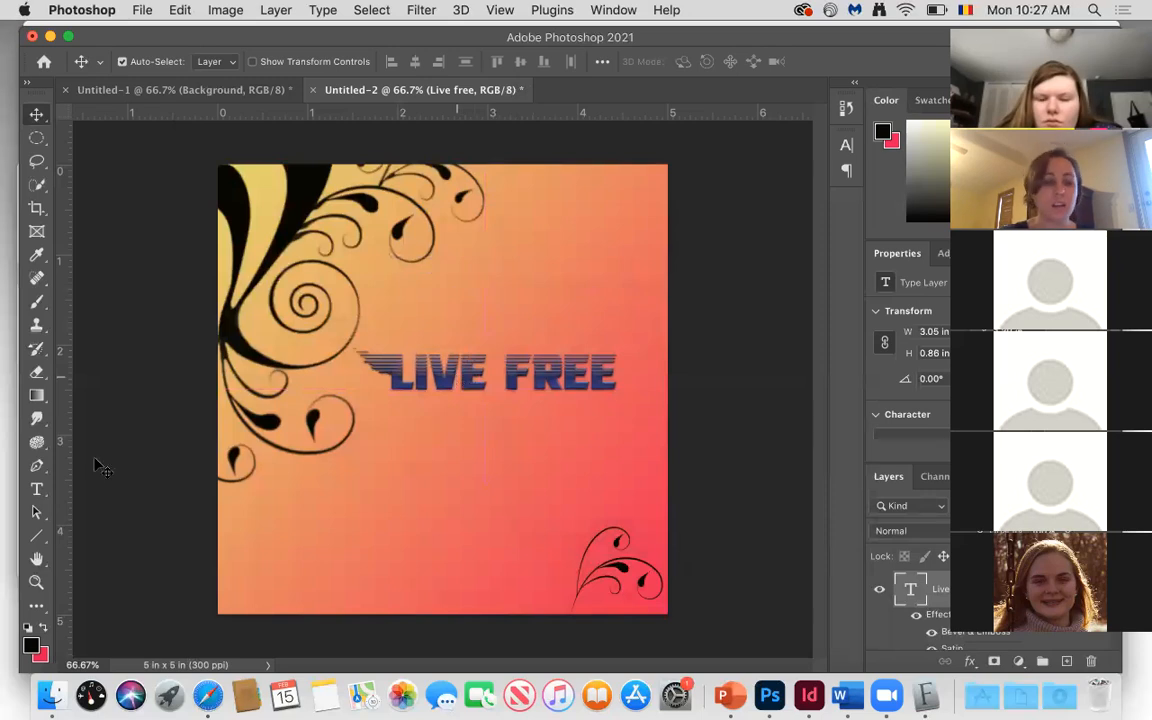
# Create a text box about 3.37 by 0.4 inches along the canvas's lower edge and enter the artist's first name.
pyautogui.click(37, 490)
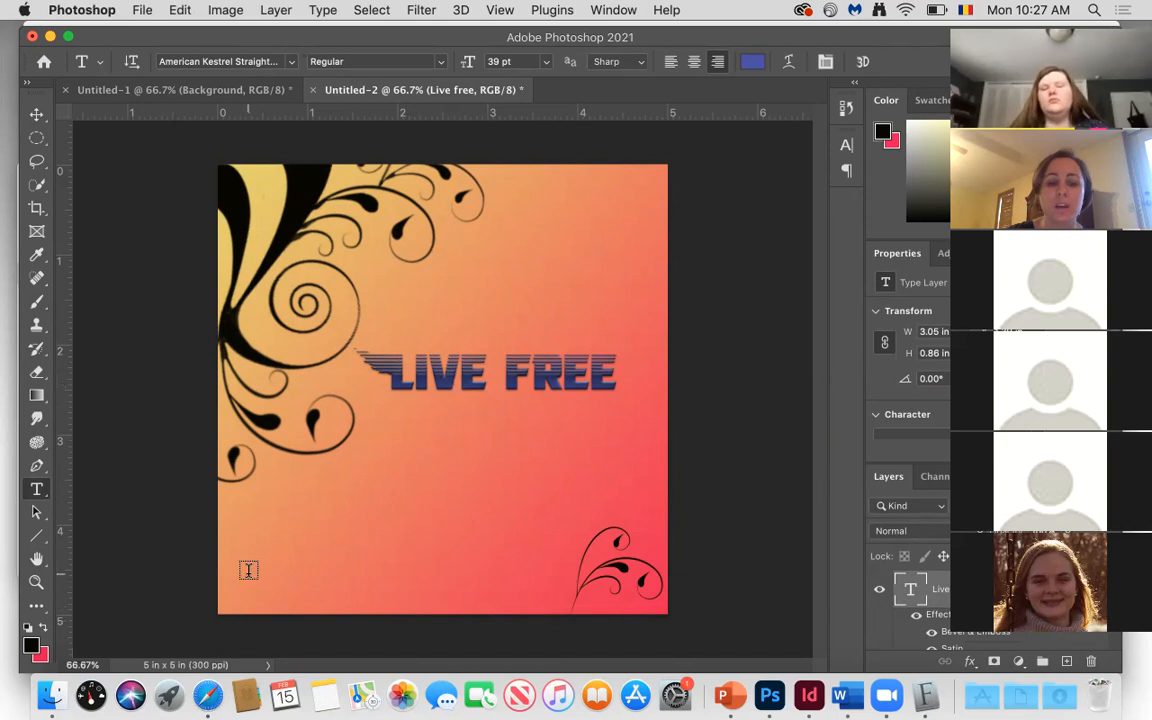
pyautogui.moveTo(231, 571); pyautogui.dragTo(534, 599)
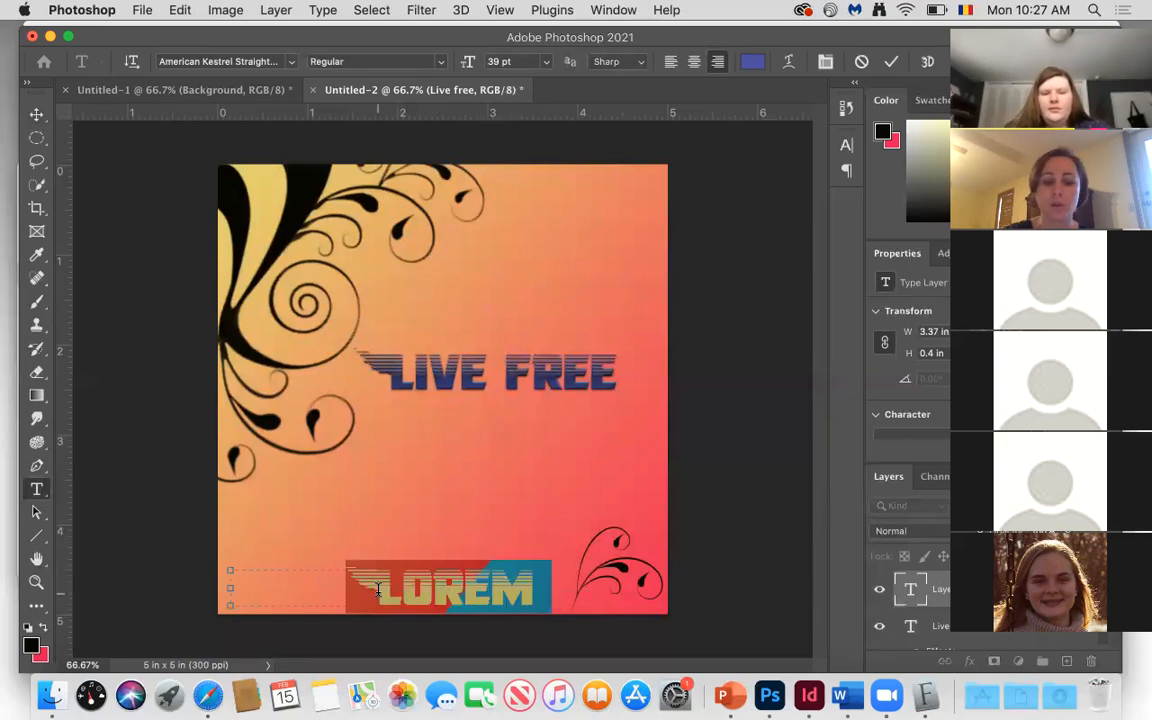
pyautogui.write('KATE S')
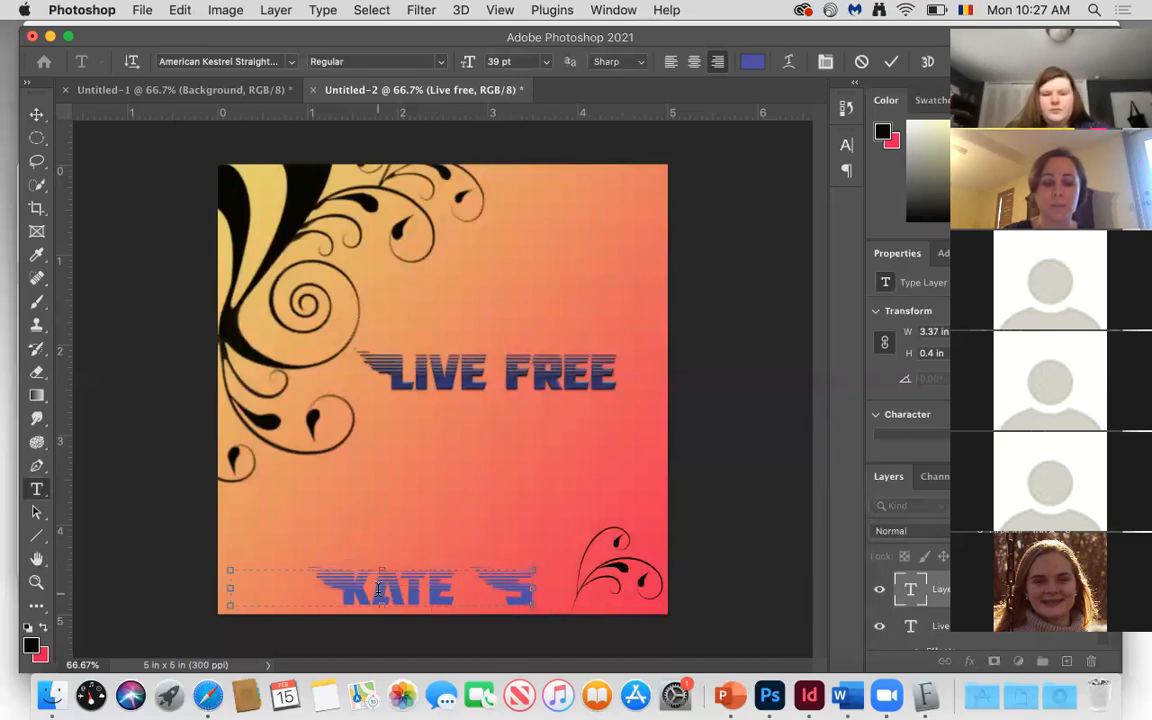
pyautogui.press('BackSpace')
pyautogui.press('BackSpace')
# Set the artist's full name in FoglihtenNo04 at 17 pt and move it into the canvas's lower-left corner.
pyautogui.press('super+a')
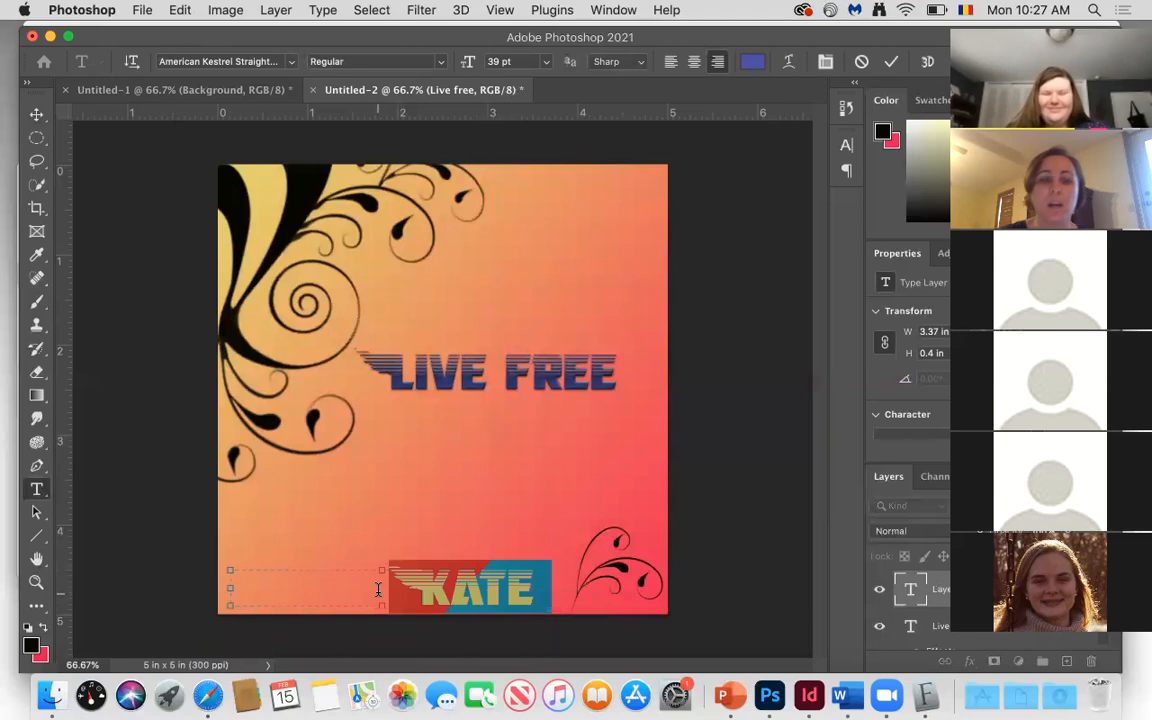
pyautogui.click(265, 61)
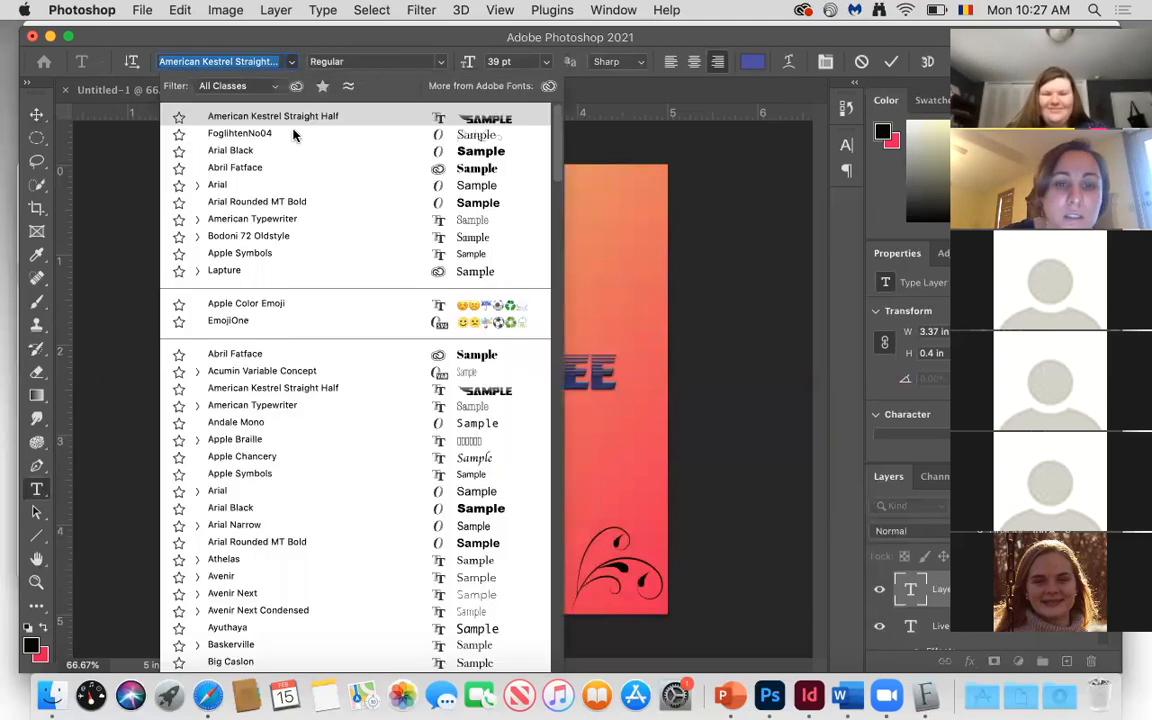
pyautogui.click(276, 219)
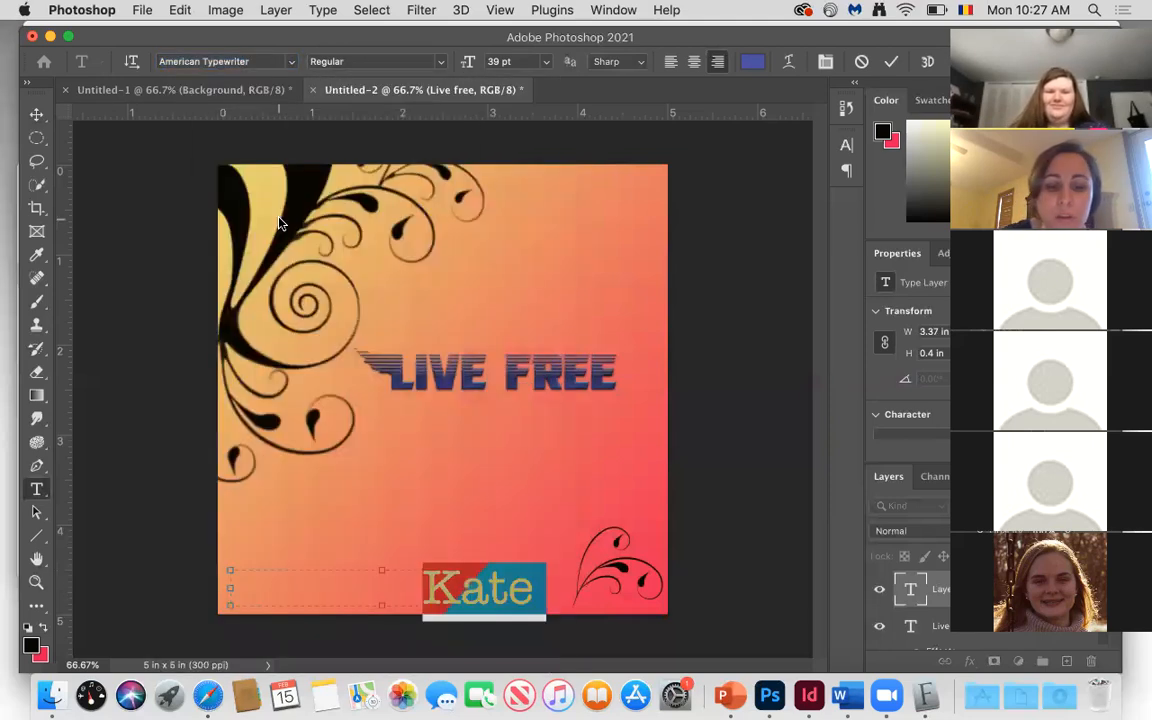
pyautogui.click(268, 61)
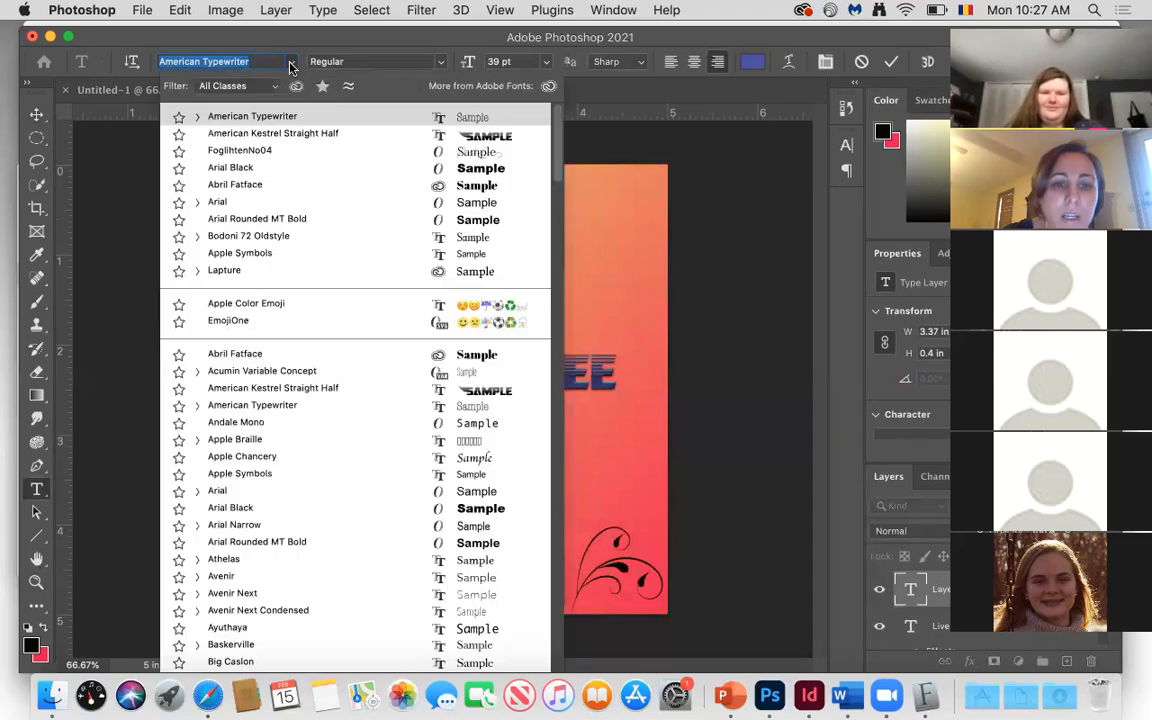
pyautogui.click(305, 155)
pyautogui.moveTo(468, 63); pyautogui.dragTo(447, 66)
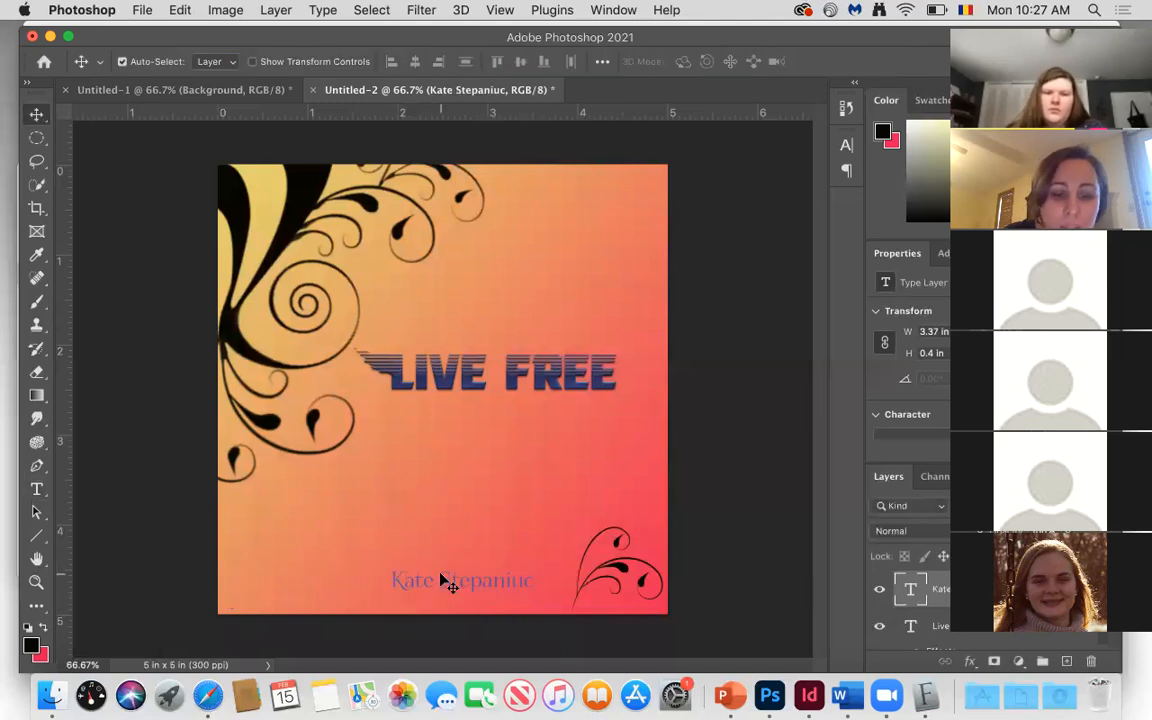
pyautogui.moveTo(442, 581); pyautogui.dragTo(277, 597)
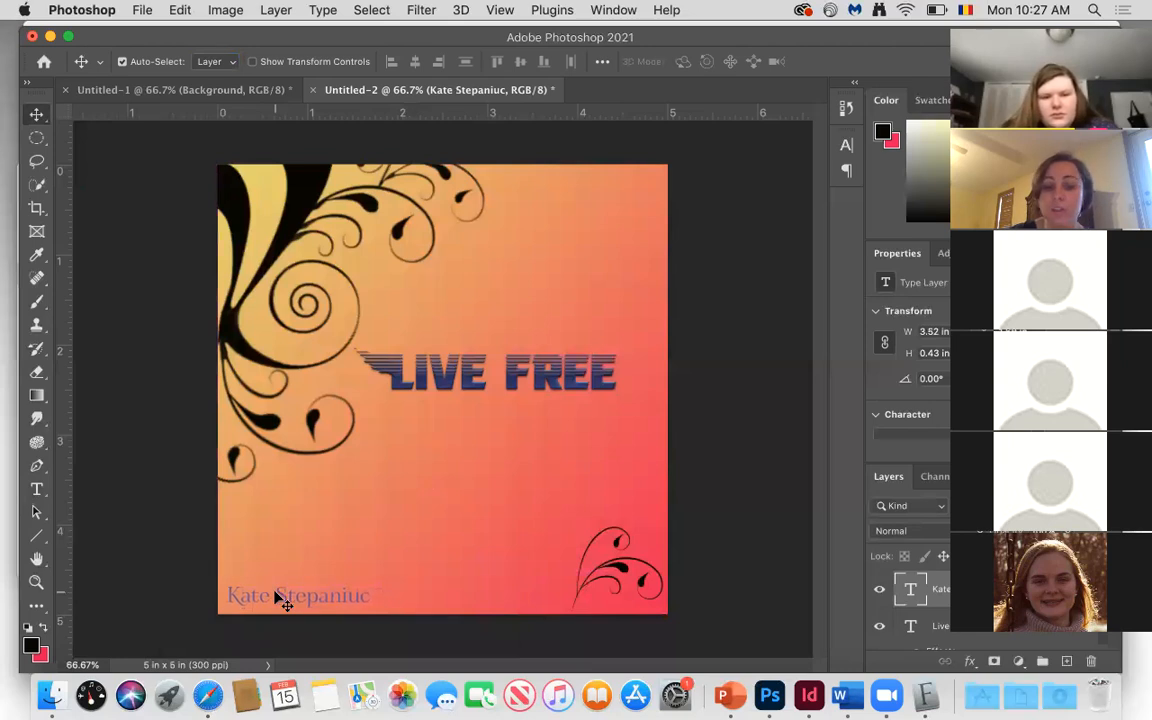
# Recolour the artist's name text to black and commit the change.
pyautogui.doubleClick(907, 592)
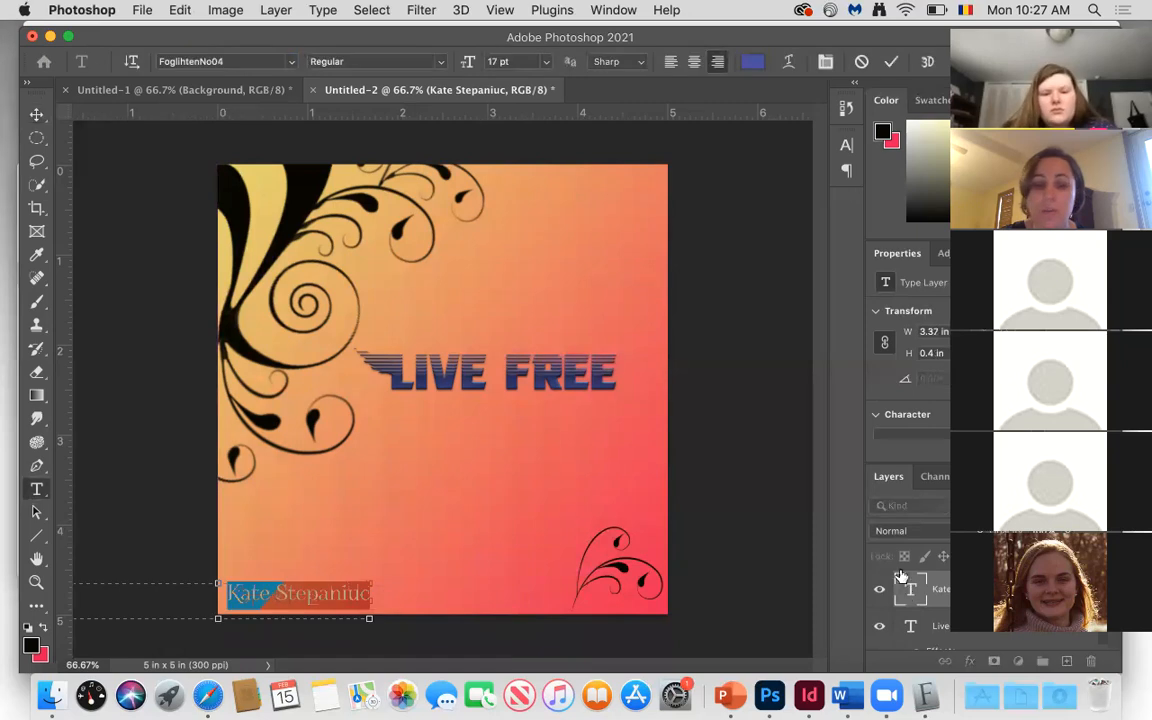
pyautogui.click(755, 62)
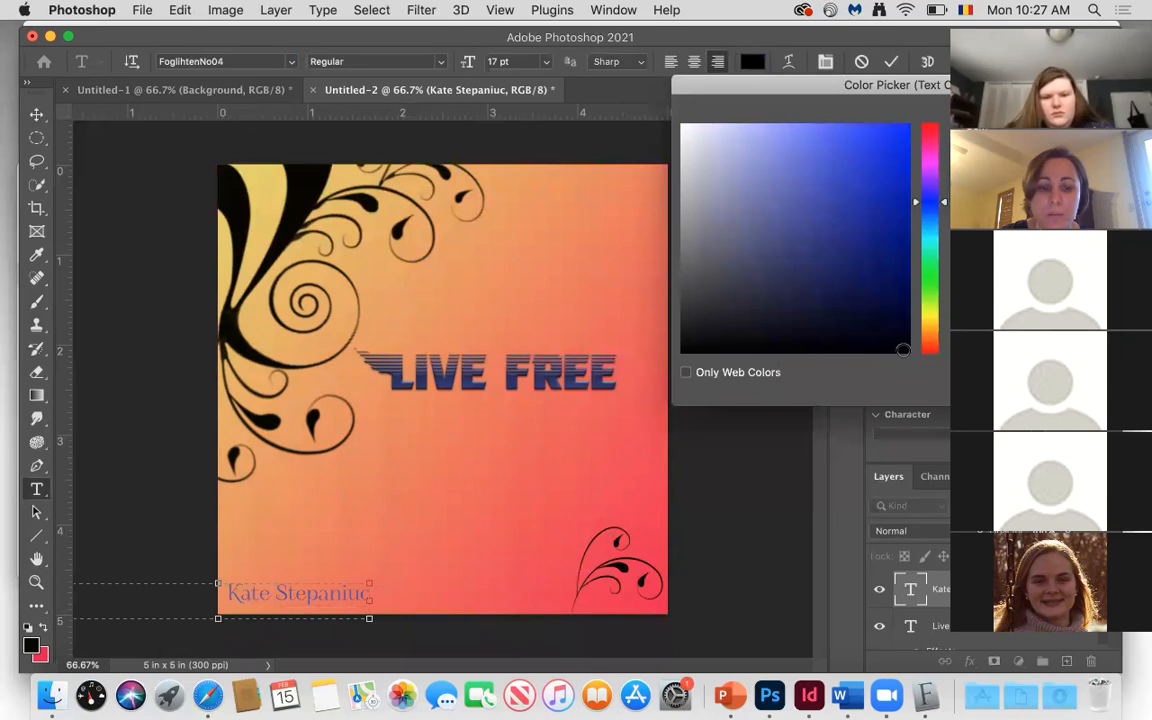
pyautogui.click(904, 351)
pyautogui.press('Return')
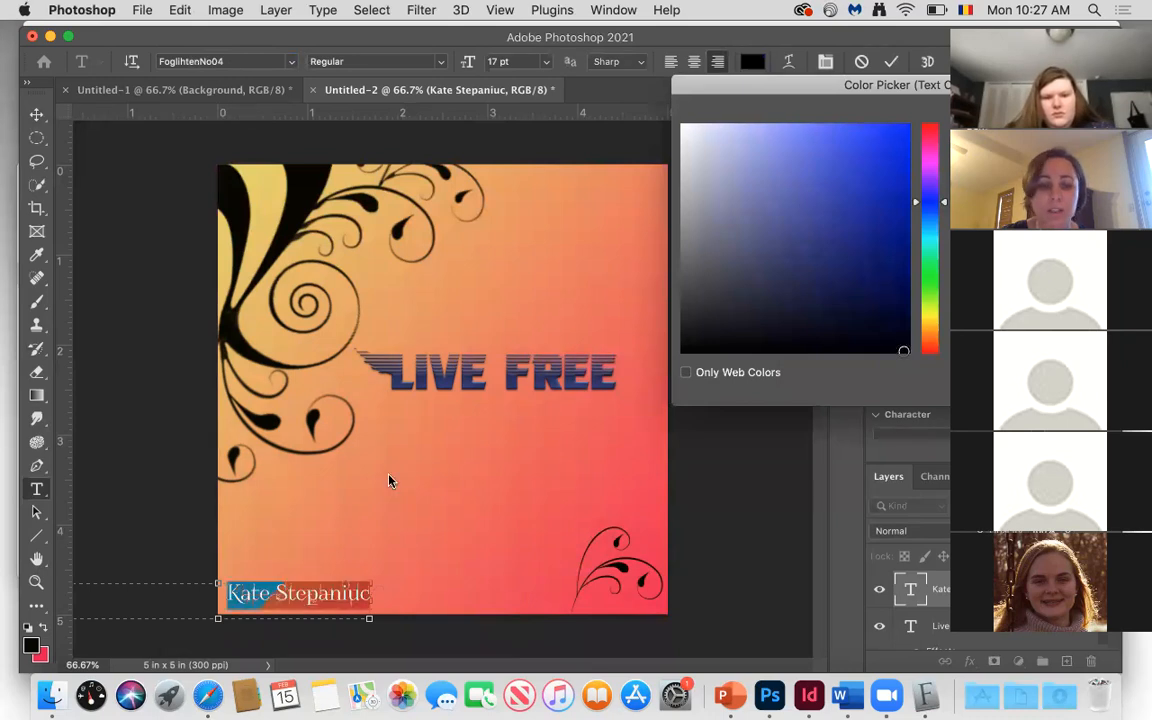
pyautogui.click(36, 137)
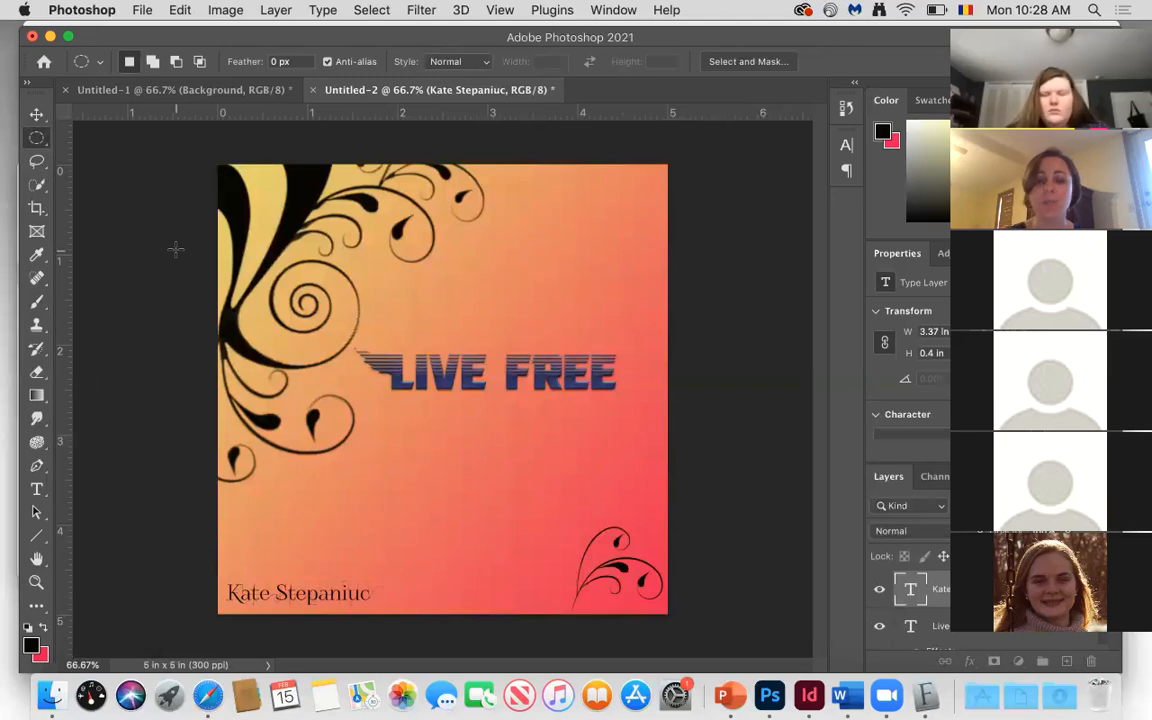
# Save the cover design on the computer as CD cover.psd in the Photoshop folder, keeping layers and maximized compatibility.
pyautogui.click(143, 10)
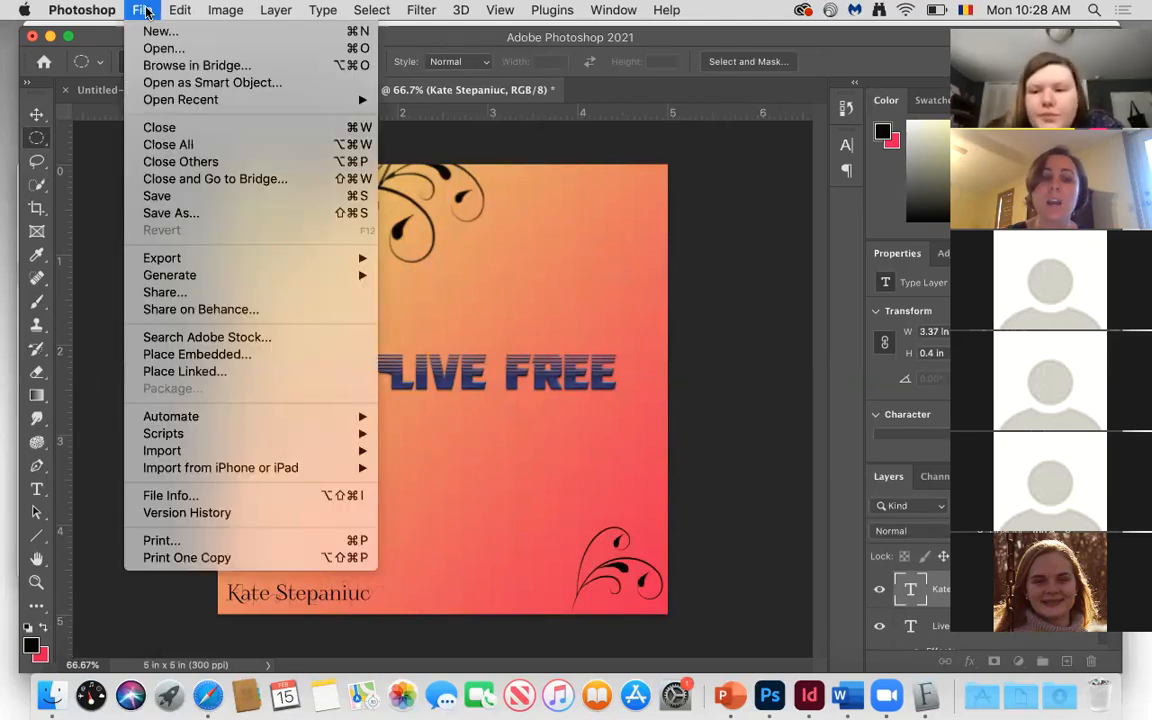
pyautogui.click(185, 214)
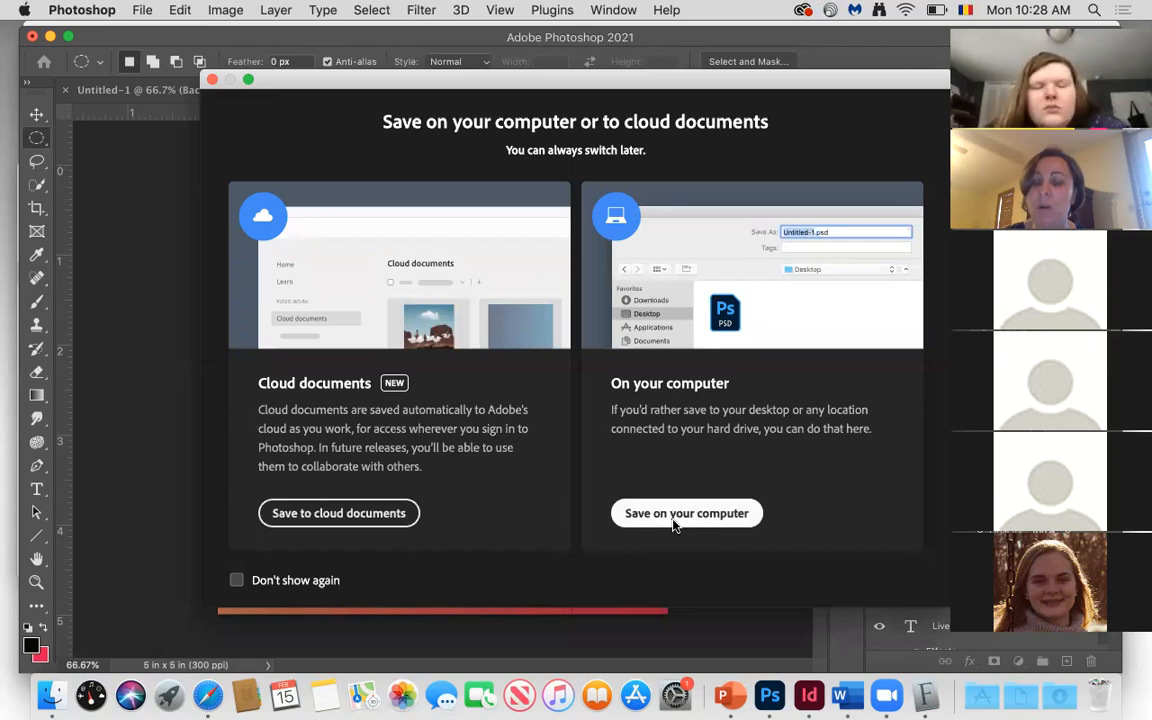
pyautogui.click(673, 514)
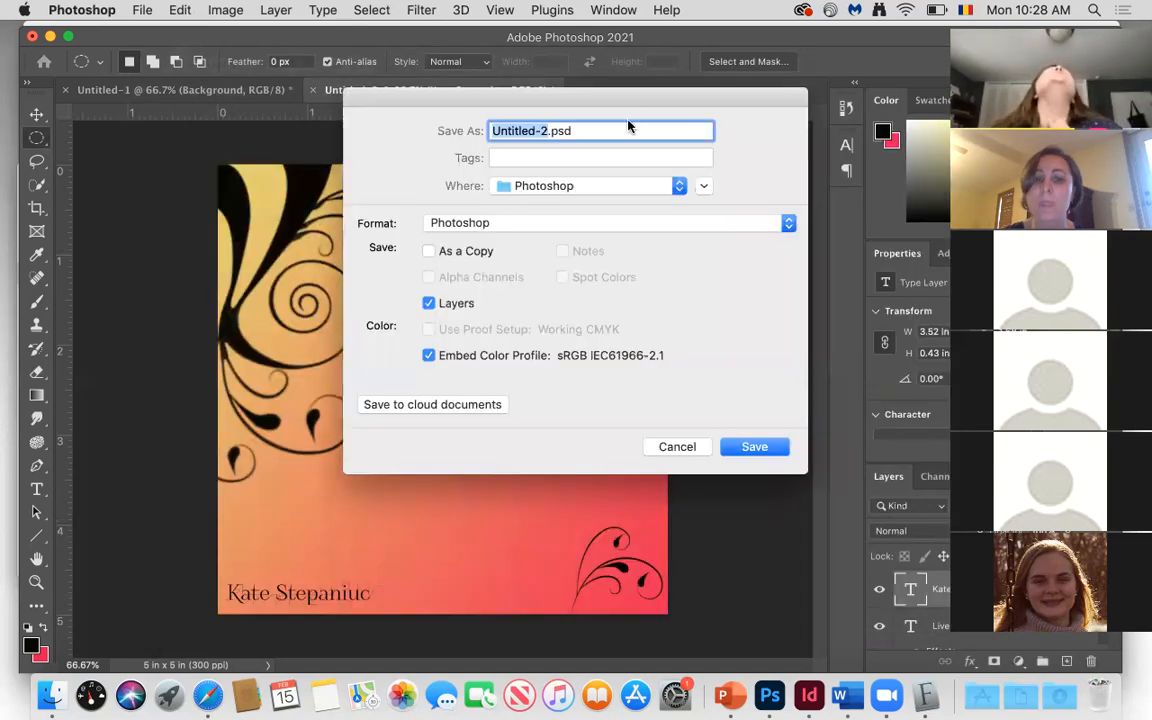
pyautogui.write('CD c')
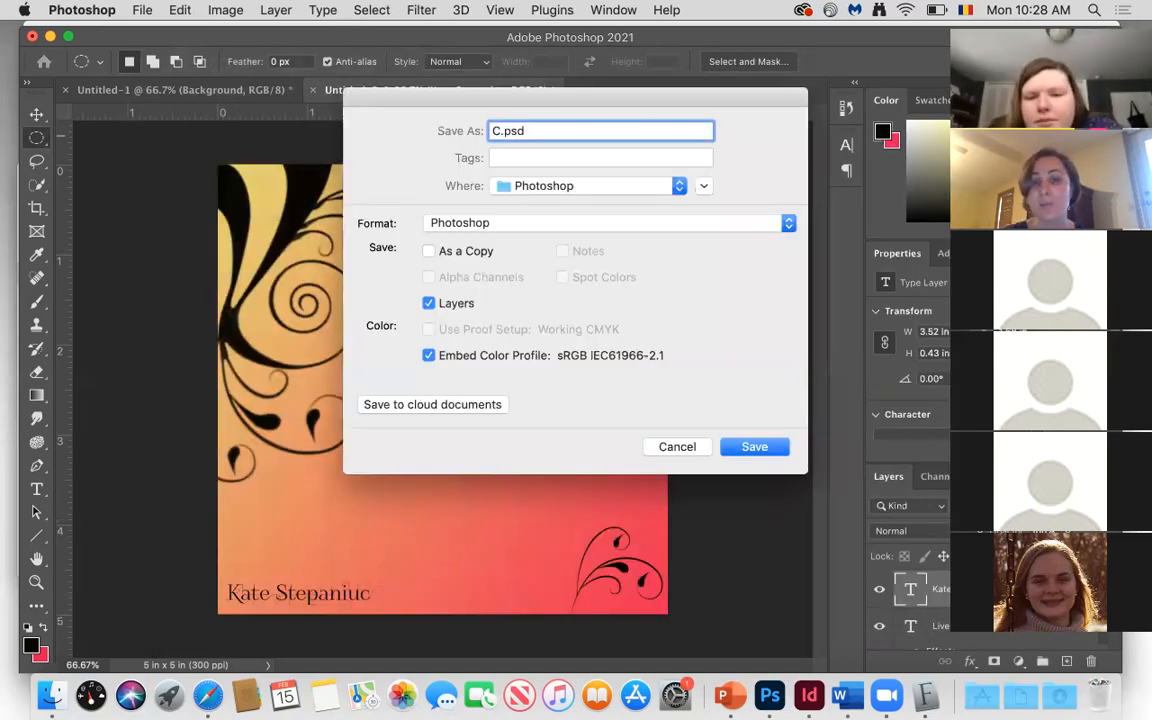
pyautogui.write('over')
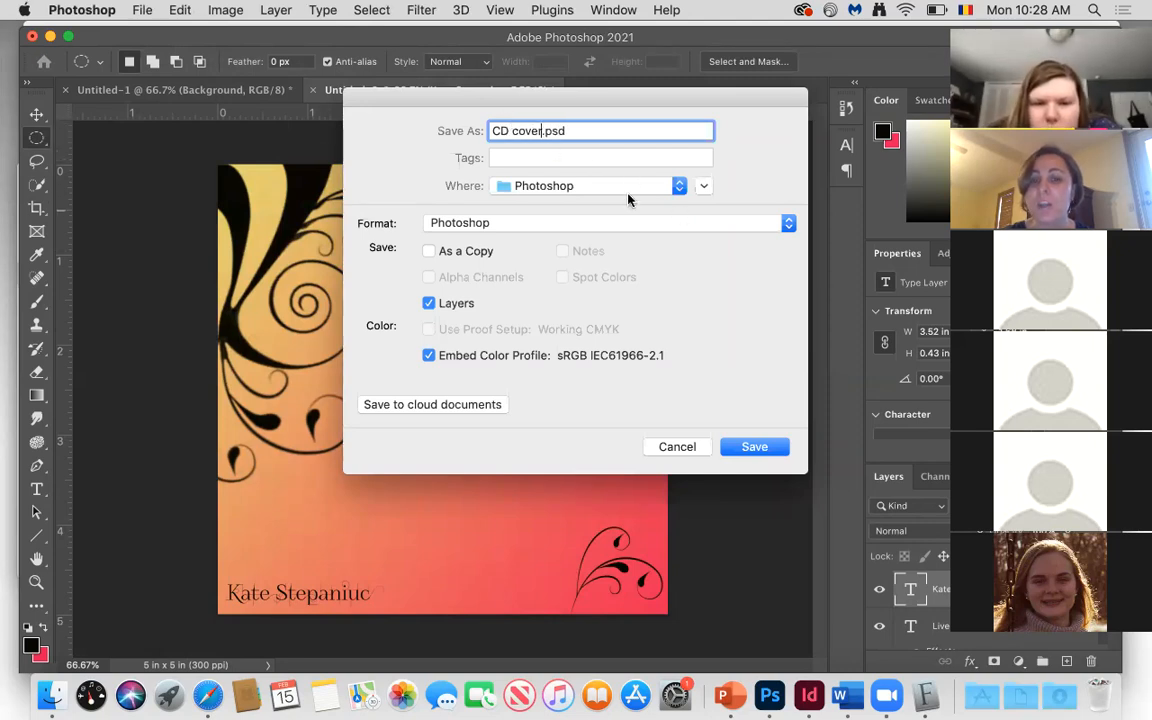
pyautogui.click(744, 447)
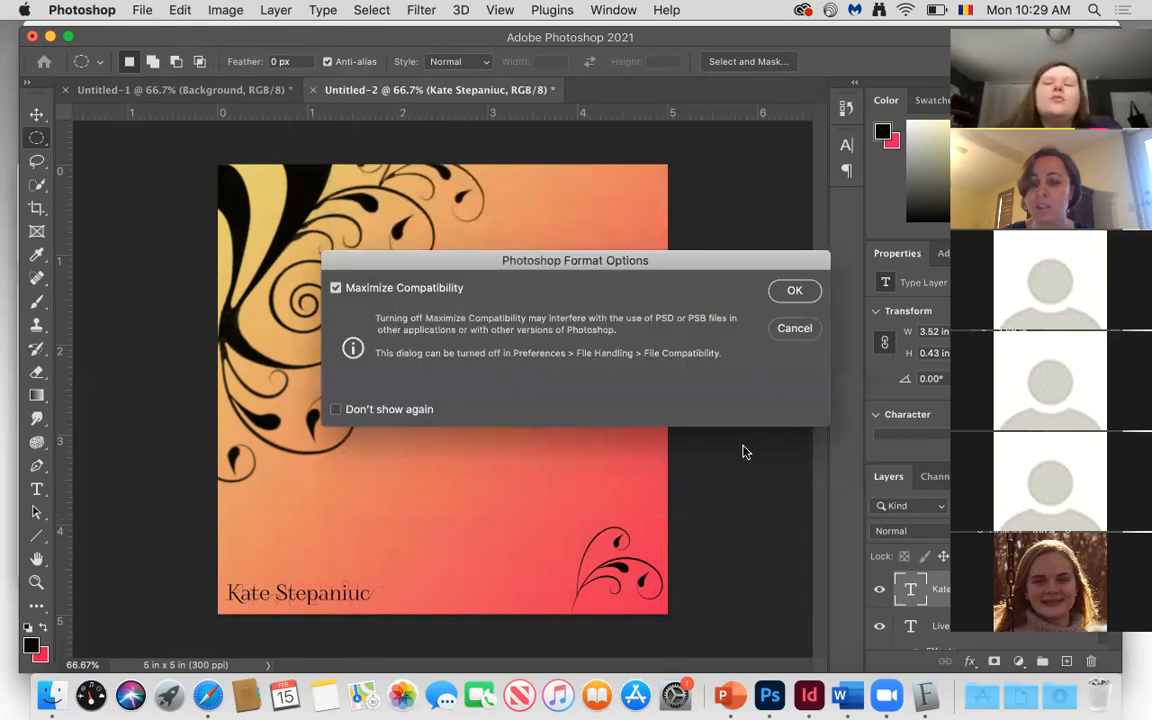
pyautogui.click(794, 291)
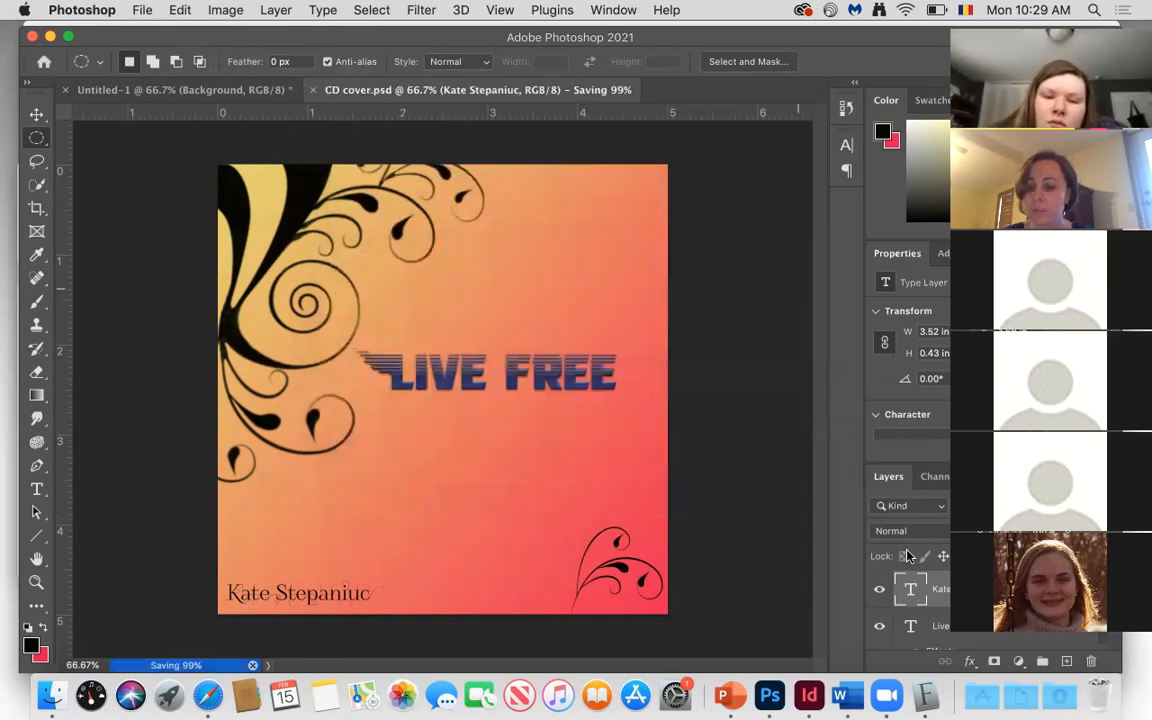
pyautogui.scroll(2, 947, 628)
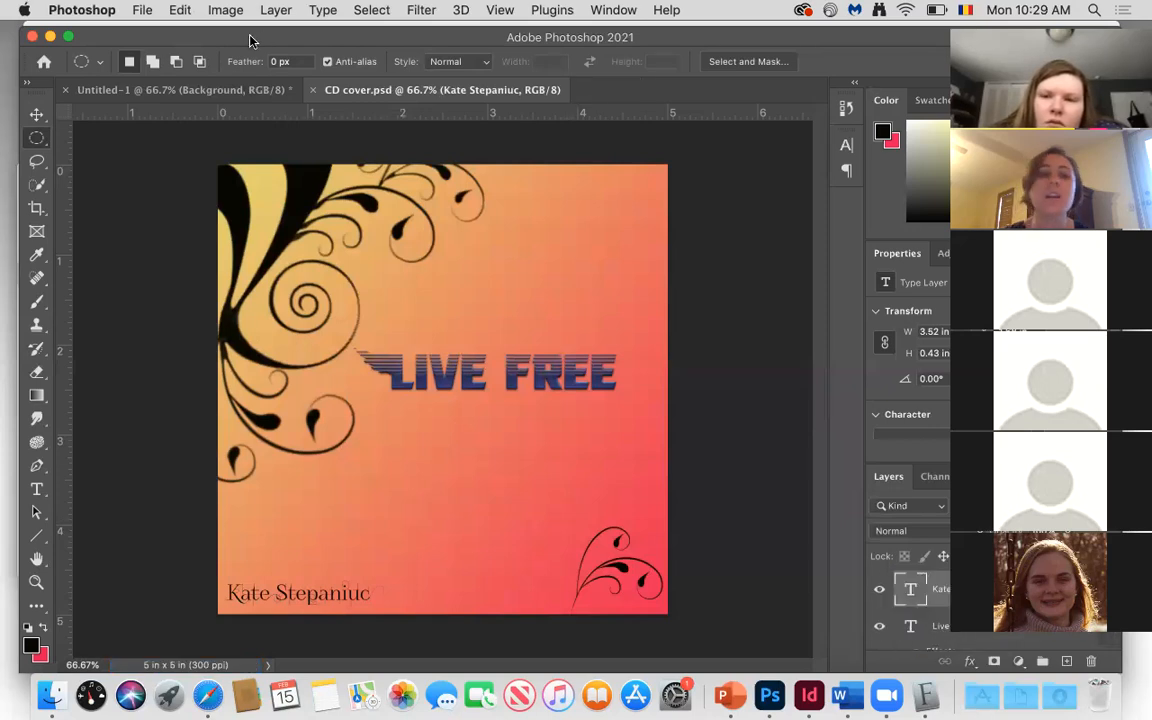
# Save a copy of the cover as CD cover.pdf in Photoshop PDF format with the High Quality Print preset, preserving Photoshop editing capabilities.
pyautogui.click(143, 10)
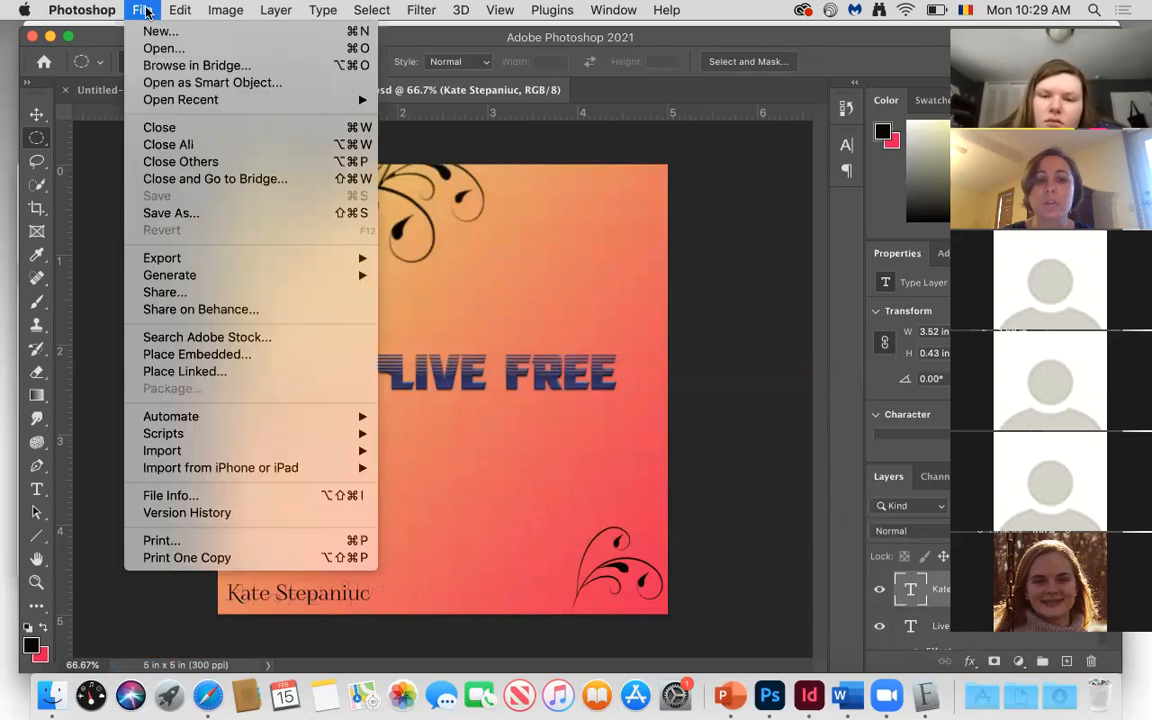
pyautogui.click(193, 217)
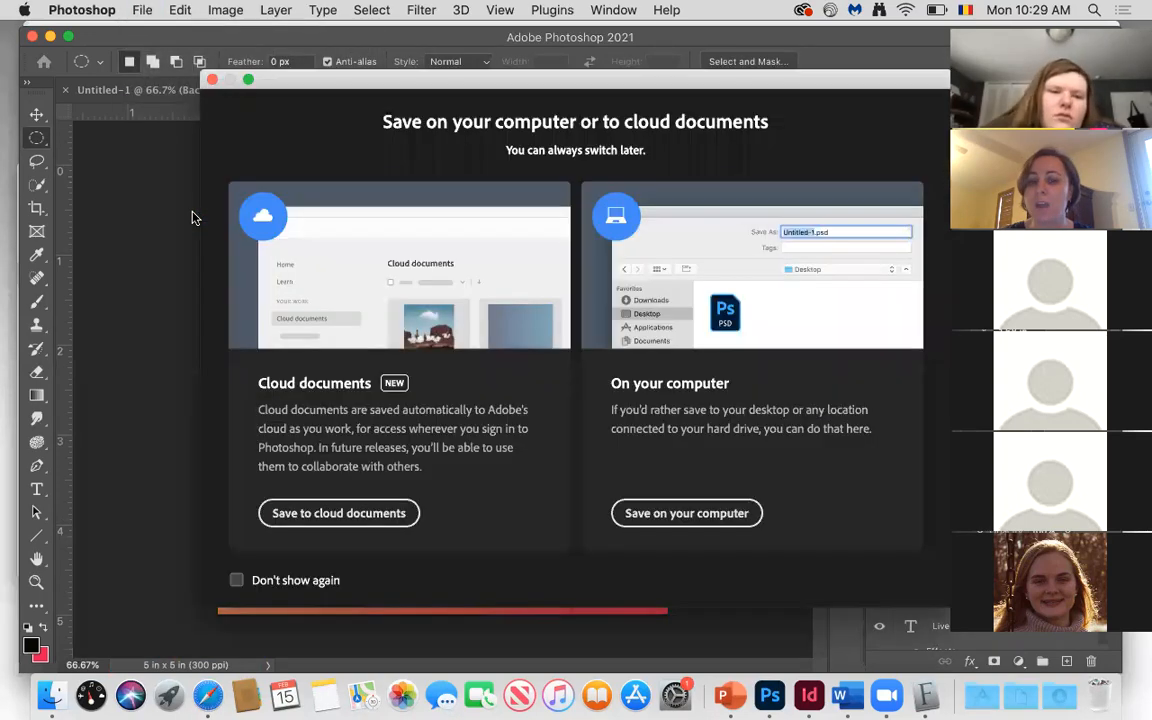
pyautogui.click(674, 513)
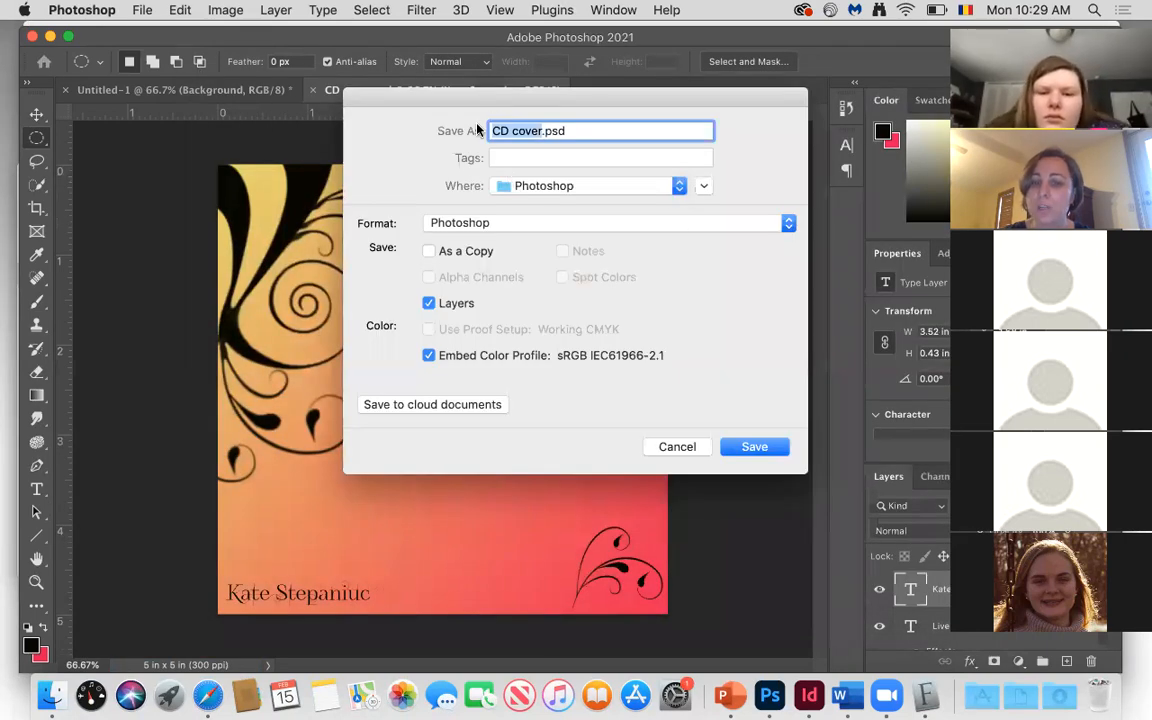
pyautogui.click(789, 223)
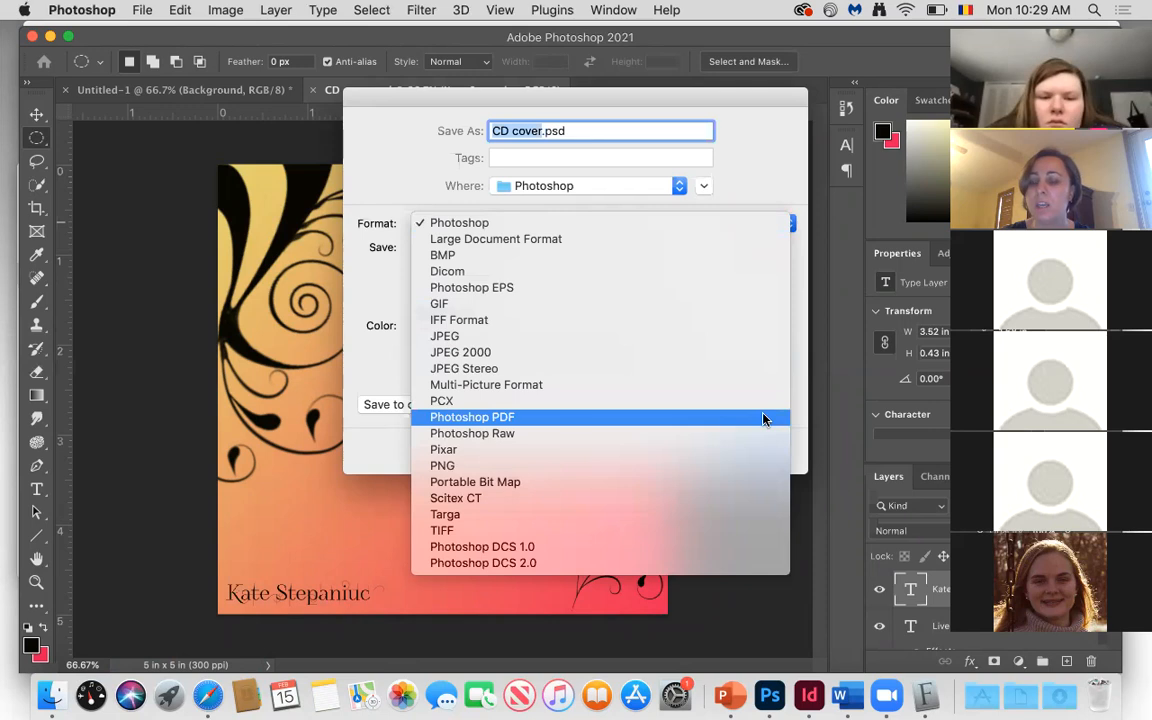
pyautogui.click(763, 419)
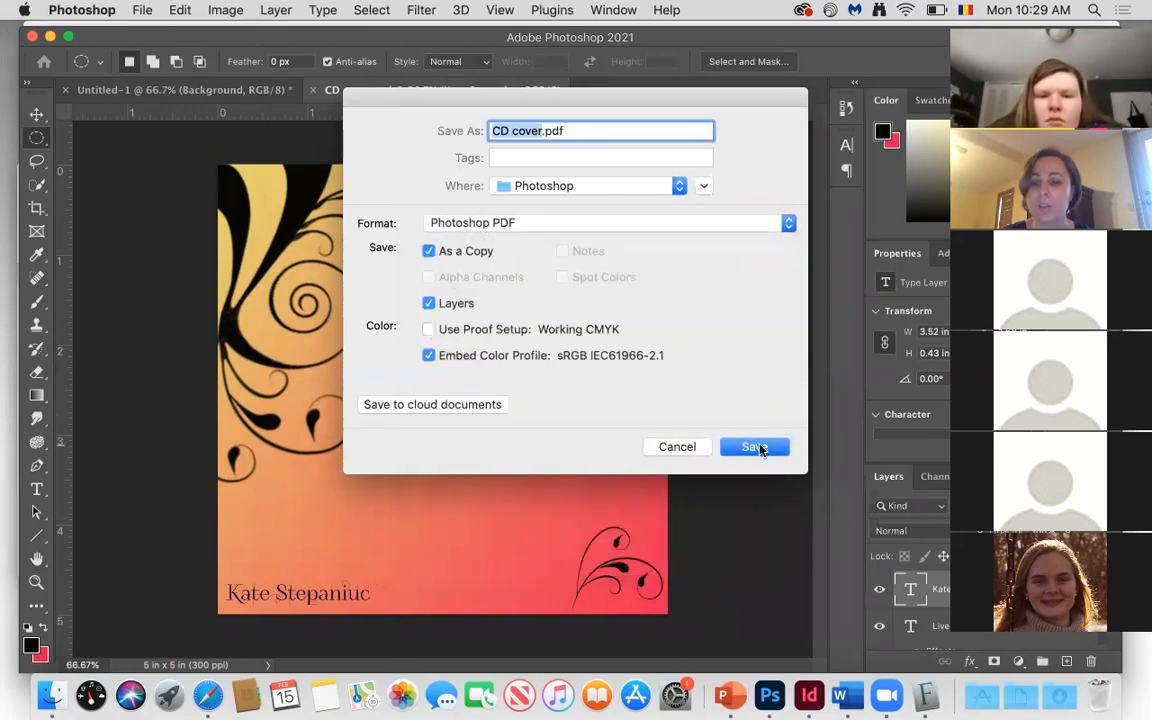
pyautogui.click(758, 450)
pyautogui.click(710, 274)
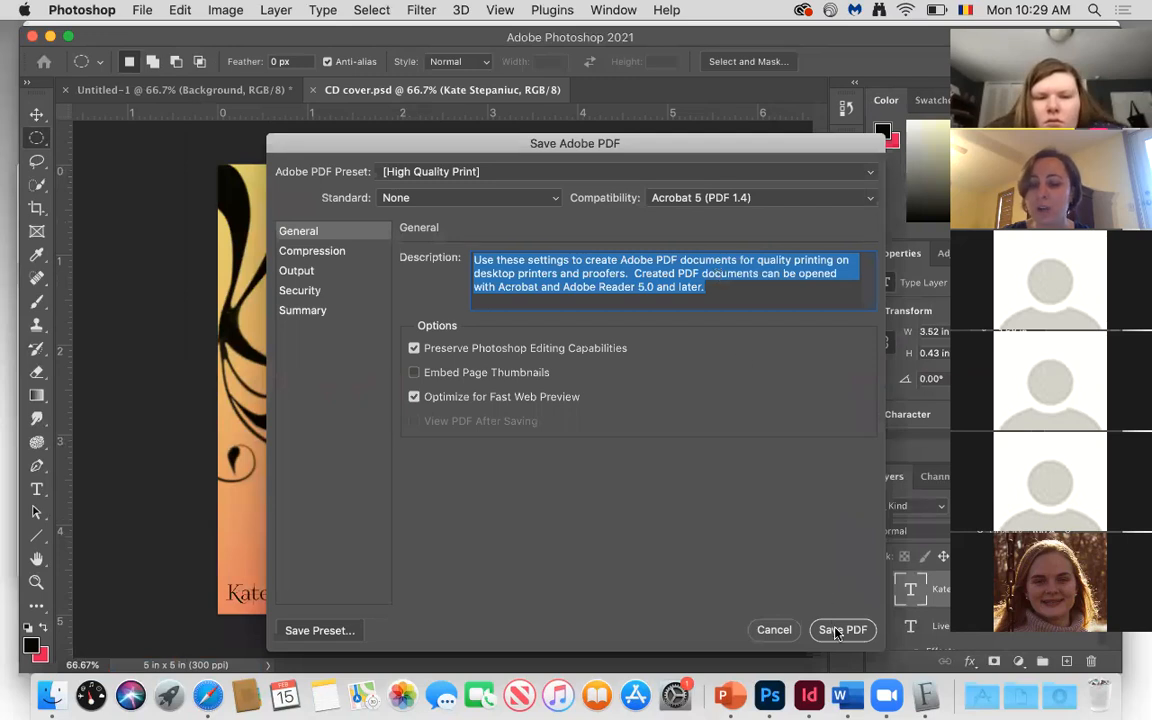
pyautogui.click(836, 632)
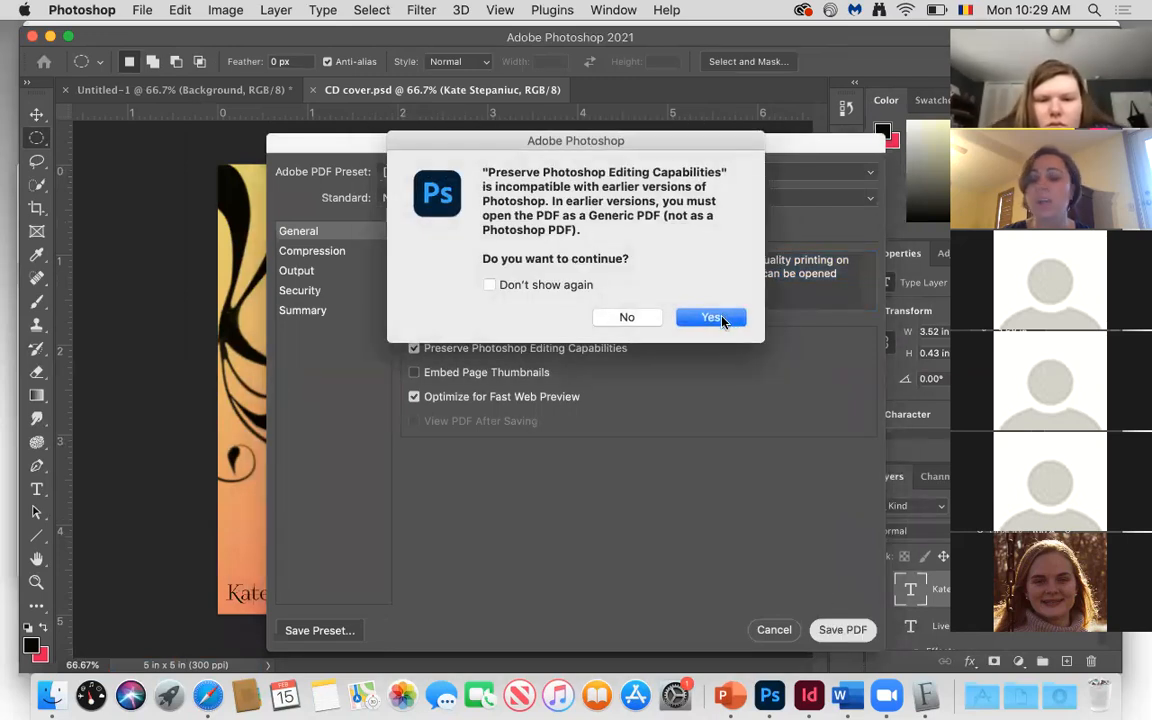
pyautogui.click(721, 318)
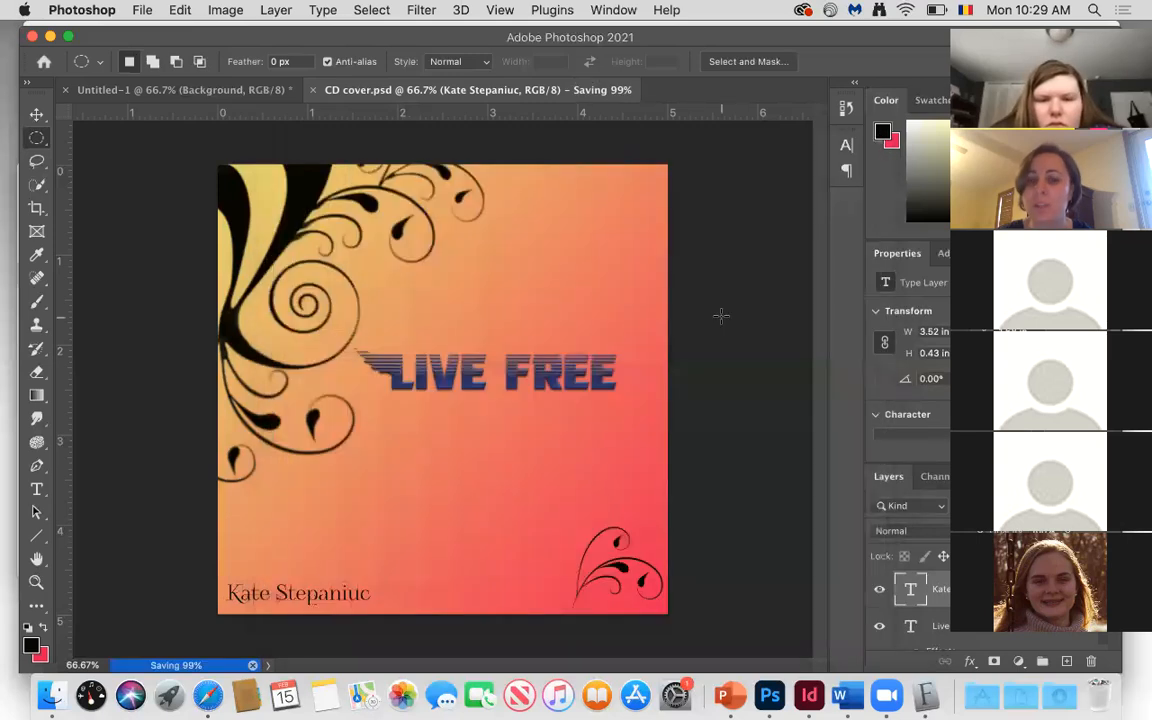